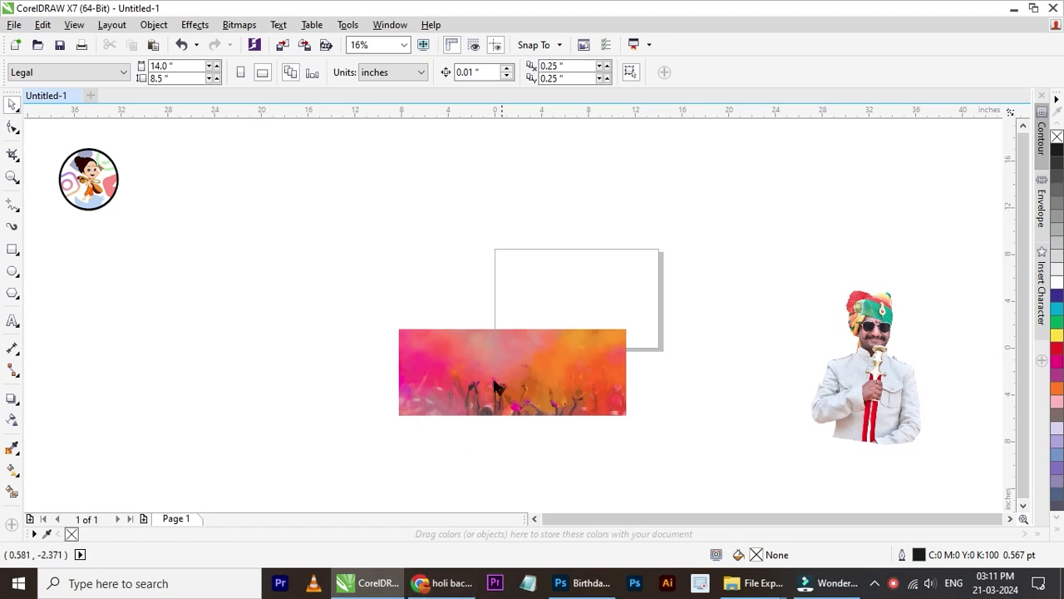
In Downloads, select the colour splash, pastel gradient, Holi pots and crowd images.
{"action": "mouse_move", "coordinate": [754, 583]}
{"action": "left_click", "coordinate": [824, 534]}
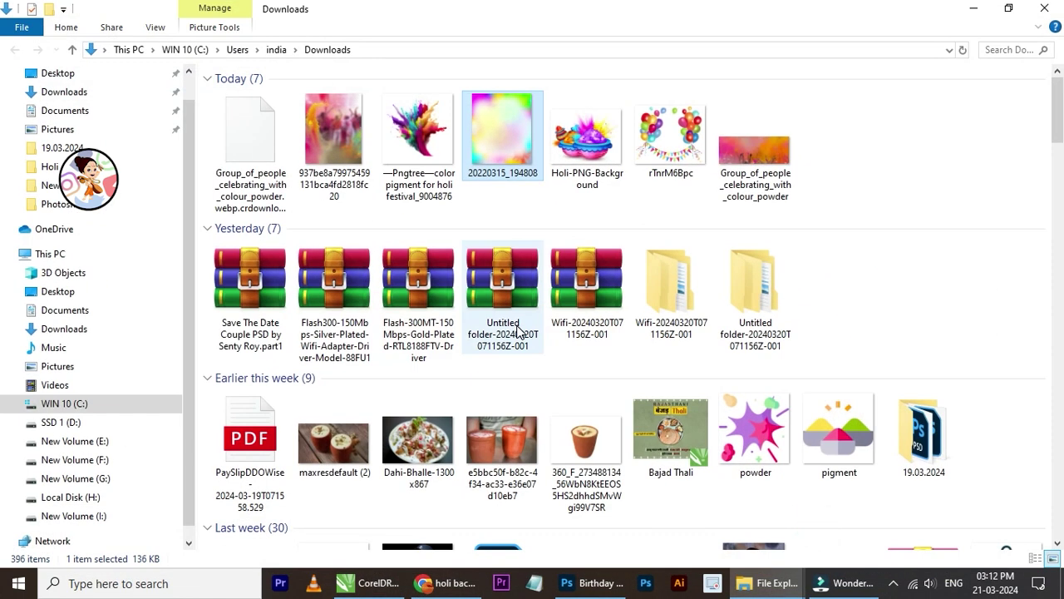
{"action": "left_click", "coordinate": [333, 141]}
{"action": "left_click", "coordinate": [420, 179]}
{"action": "left_click", "coordinate": [532, 175], "text": "ctrl"}
{"action": "left_click", "coordinate": [613, 176], "text": "ctrl"}
{"action": "left_click", "coordinate": [326, 198], "text": "ctrl"}
{"action": "left_click", "coordinate": [283, 170], "text": "ctrl"}
Drag the selected images onto the CorelDRAW page and dismiss the missing-file errors.
{"action": "mouse_move", "coordinate": [333, 166]}
{"action": "left_mouse_down"}
{"action": "mouse_move", "coordinate": [423, 585]}
{"action": "mouse_move", "coordinate": [408, 222]}
{"action": "left_mouse_up"}
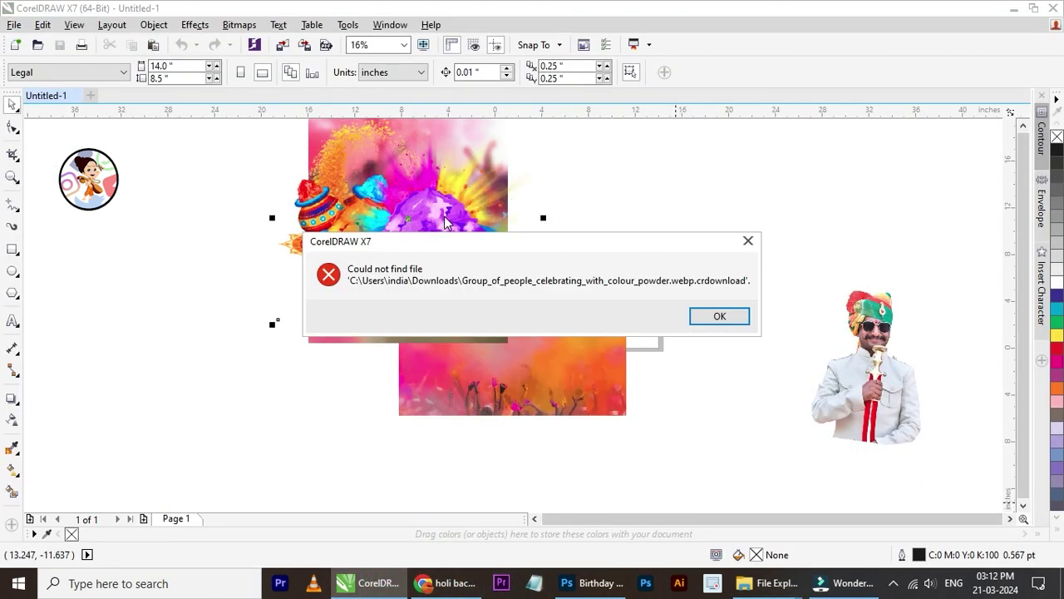
{"action": "left_click", "coordinate": [733, 317]}
{"action": "left_click", "coordinate": [673, 321]}
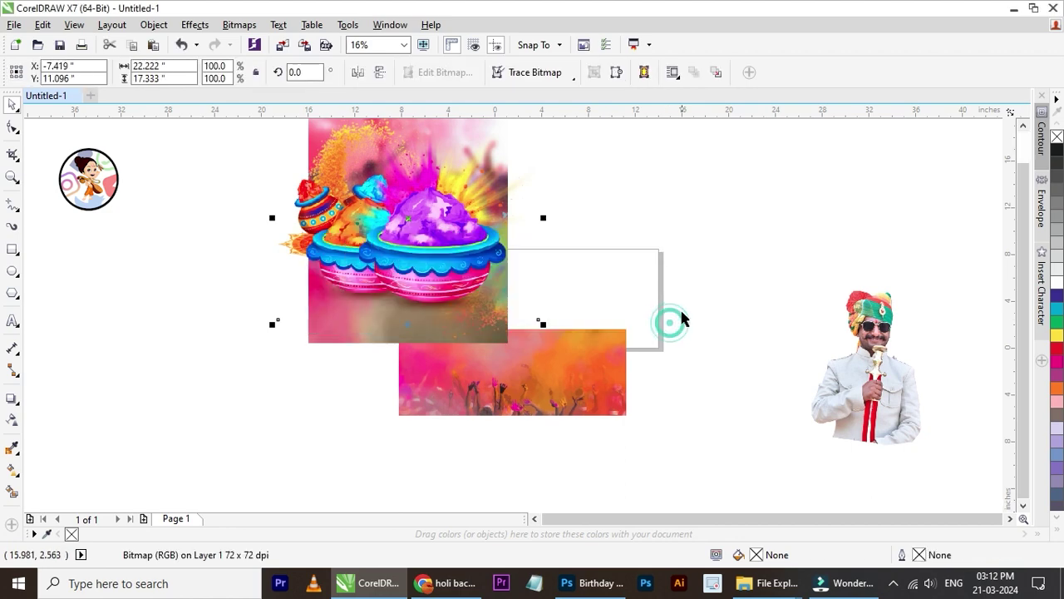
Spread the imported images apart: Holi pots lower left, crowd photo upper right, gradient left.
{"action": "left_click_drag", "start_coordinate": [395, 268], "coordinate": [158, 366]}
{"action": "left_click_drag", "start_coordinate": [391, 299], "coordinate": [680, 234]}
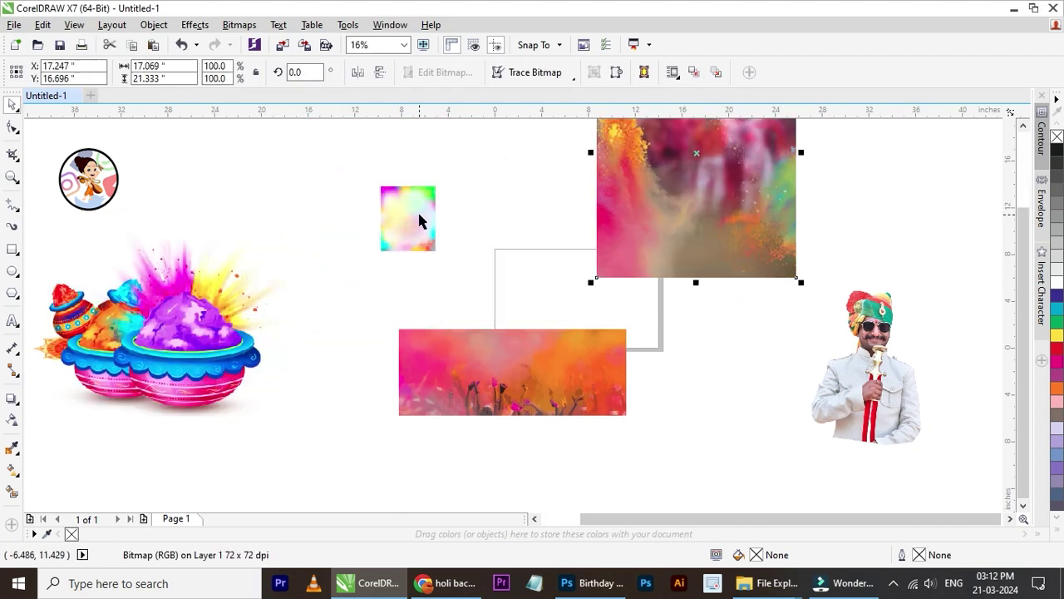
{"action": "left_click_drag", "start_coordinate": [420, 212], "coordinate": [385, 232]}
{"action": "scroll", "coordinate": [384, 238], "scroll_direction": "down", "scroll_amount": 1}
{"action": "left_click", "coordinate": [446, 254]}
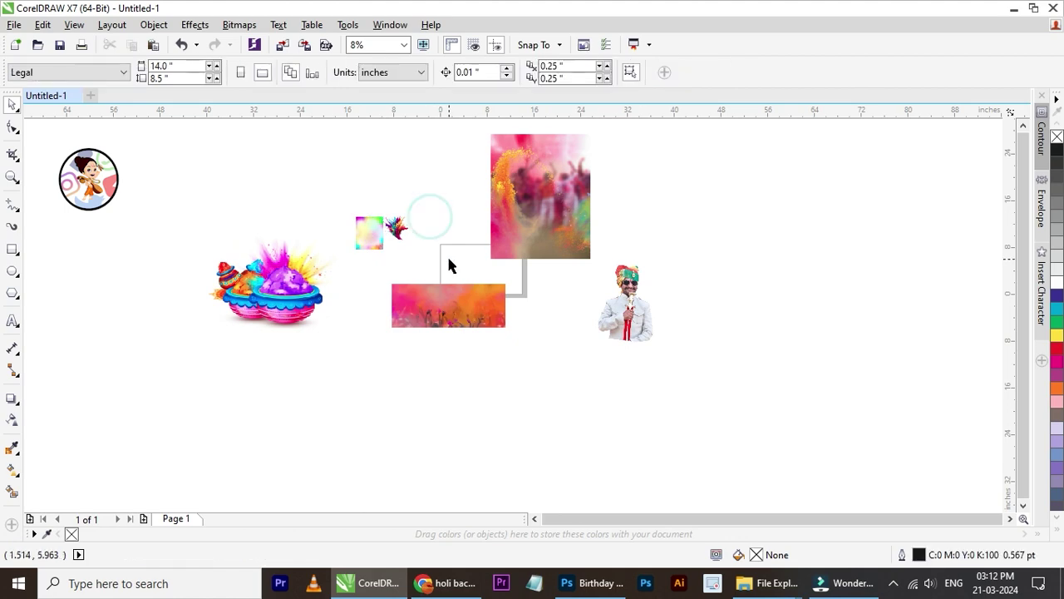
{"action": "scroll", "coordinate": [561, 158], "scroll_direction": "up", "scroll_amount": 2}
{"action": "scroll", "coordinate": [514, 196], "scroll_direction": "down", "scroll_amount": 2}
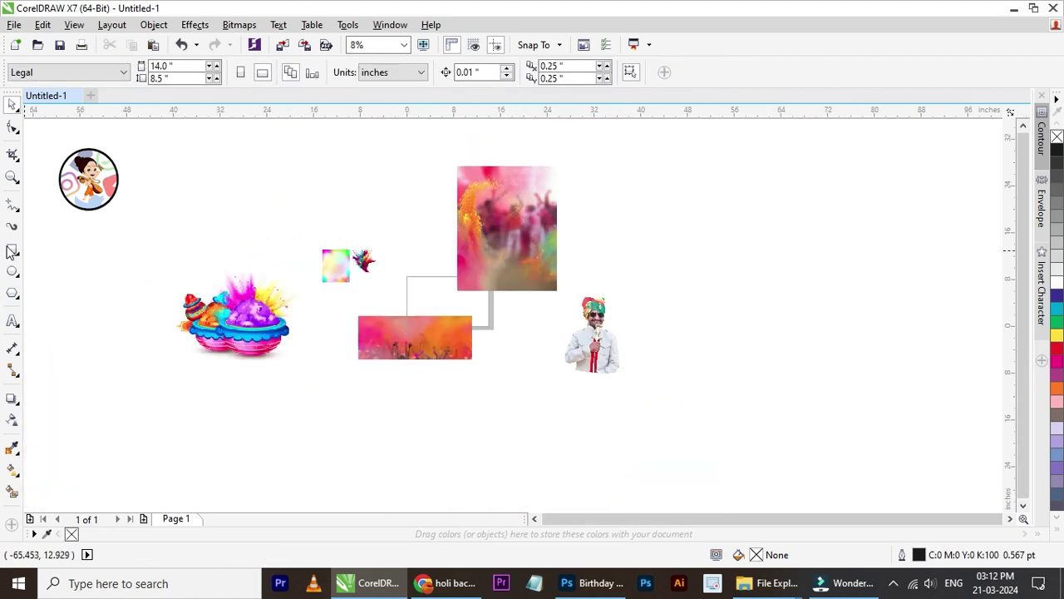
Draw a 4.733 x 6 inch rectangle for the card.
{"action": "left_click", "coordinate": [10, 252]}
{"action": "scroll", "coordinate": [409, 245], "scroll_direction": "up", "scroll_amount": 1}
{"action": "scroll", "coordinate": [409, 244], "scroll_direction": "up", "scroll_amount": 2}
{"action": "scroll", "coordinate": [381, 241], "scroll_direction": "down", "scroll_amount": 1}
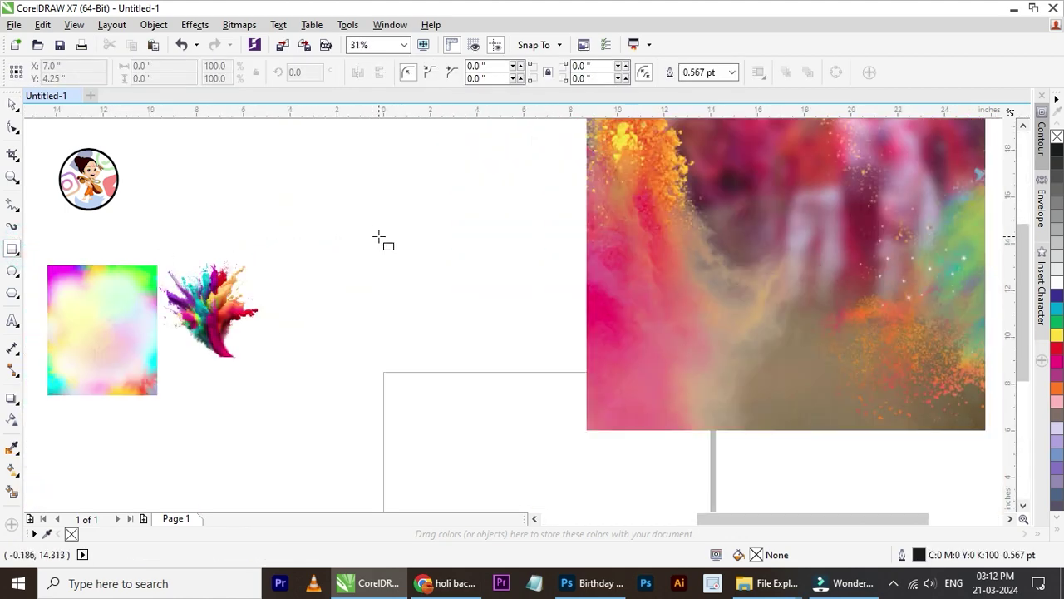
{"action": "left_click_drag", "start_coordinate": [316, 200], "coordinate": [425, 338]}
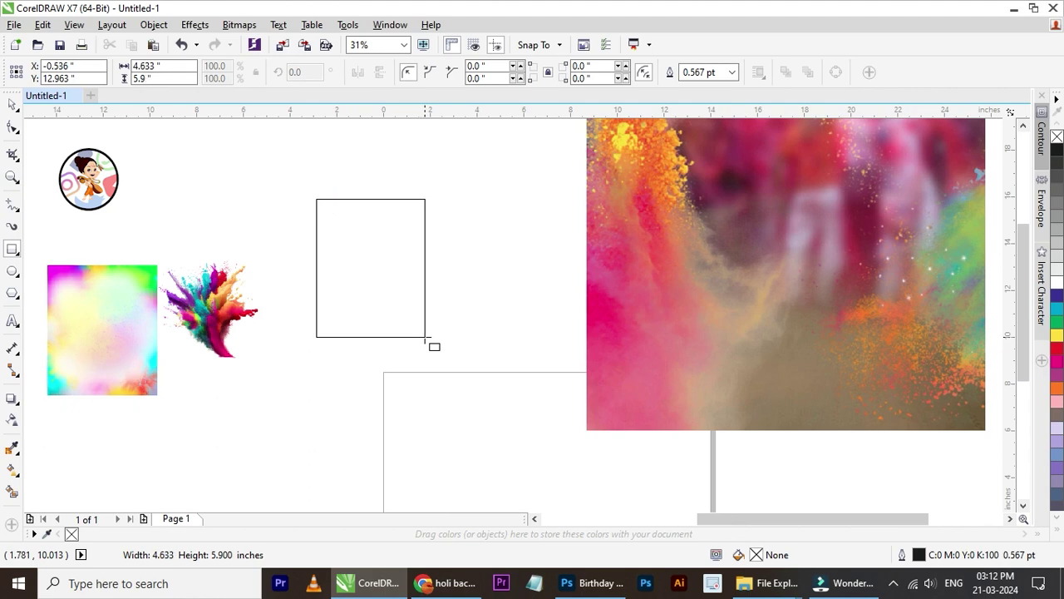
{"action": "left_click_drag", "start_coordinate": [425, 338], "coordinate": [427, 339]}
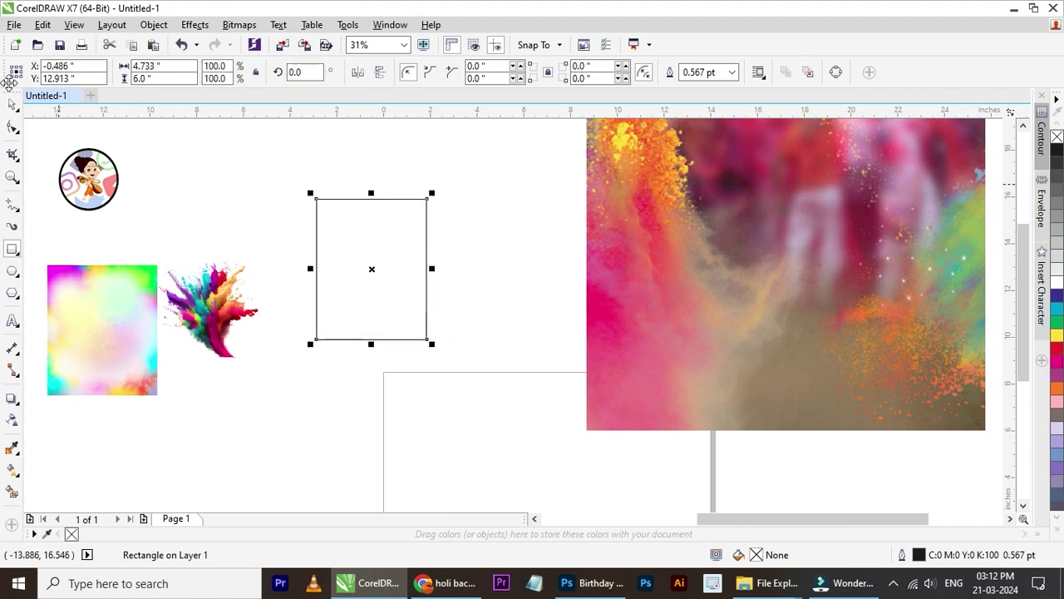
Make a 93.7% scaled copy inside the rectangle to form a double-line frame.
{"action": "left_click", "coordinate": [13, 111]}
{"action": "scroll", "coordinate": [369, 246], "scroll_direction": "up", "scroll_amount": 1}
{"action": "scroll", "coordinate": [368, 243], "scroll_direction": "down", "scroll_amount": 1}
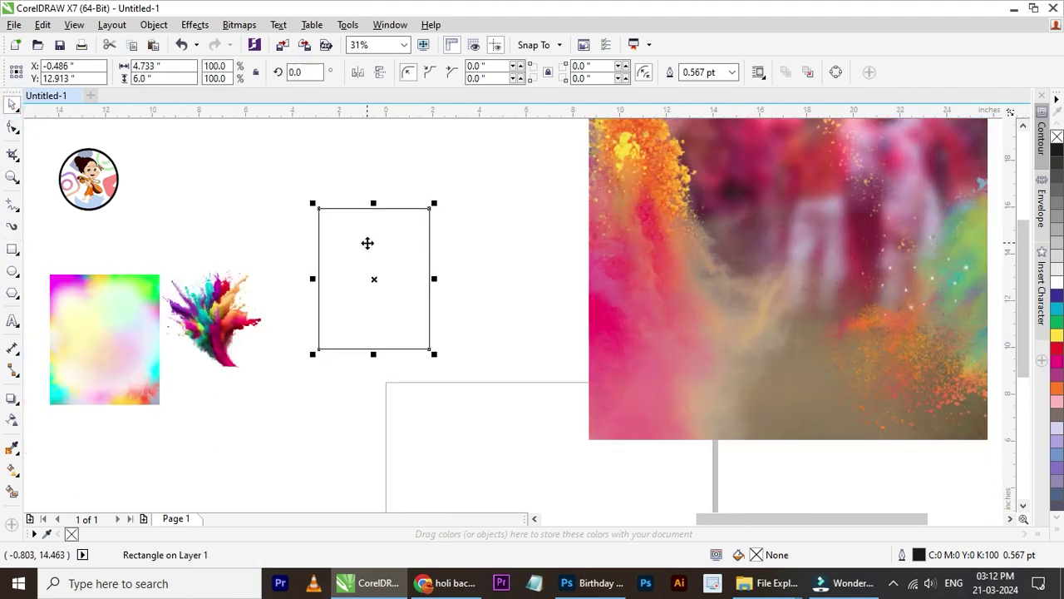
{"action": "scroll", "coordinate": [395, 240], "scroll_direction": "up", "scroll_amount": 1}
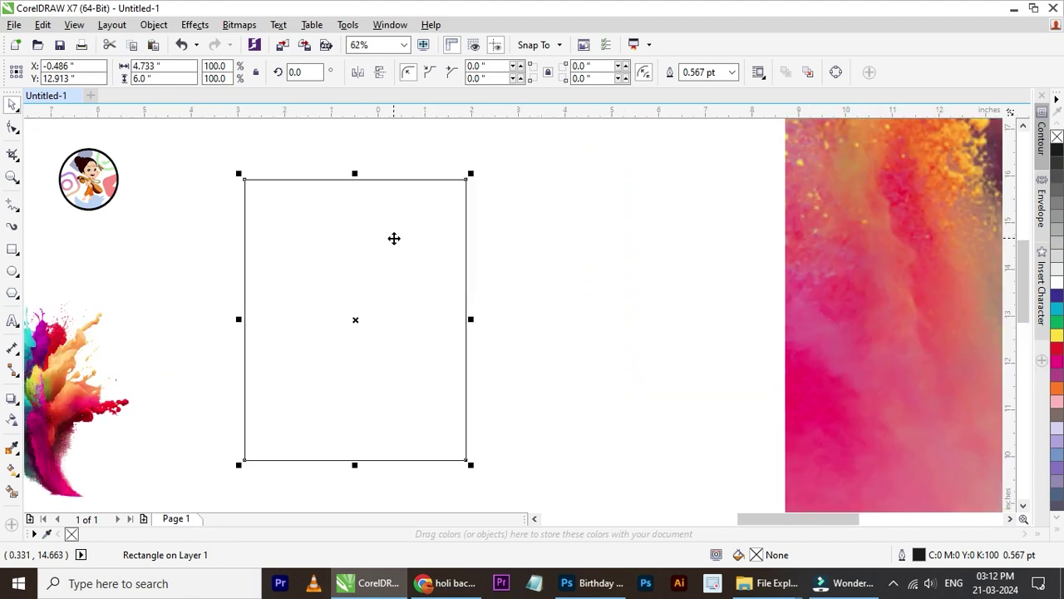
{"action": "left_click_drag", "start_coordinate": [472, 173], "coordinate": [465, 179]}
Fill the outer rectangle with an eyedropped dark red.
{"action": "left_click", "coordinate": [522, 198]}
{"action": "left_click", "coordinate": [444, 181]}
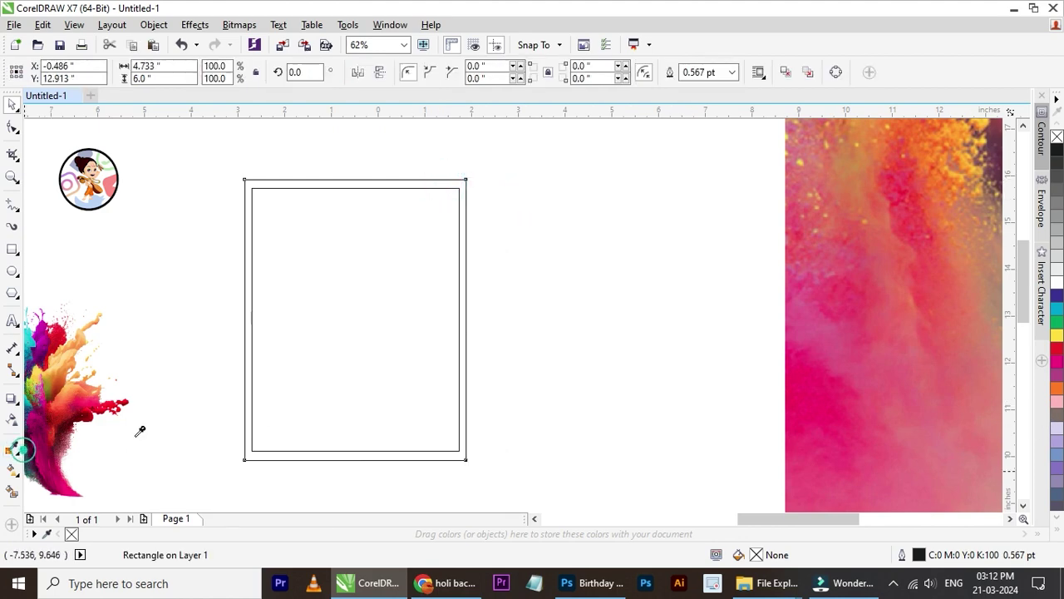
{"action": "left_click", "coordinate": [93, 404]}
{"action": "scroll", "coordinate": [328, 183], "scroll_direction": "up", "scroll_amount": 2}
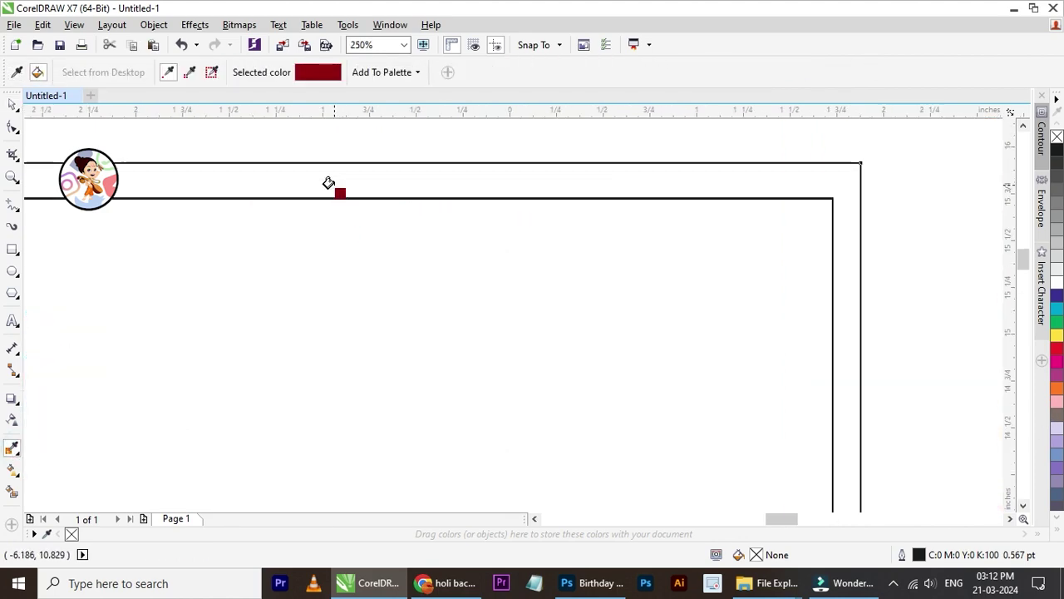
{"action": "left_click", "coordinate": [324, 182]}
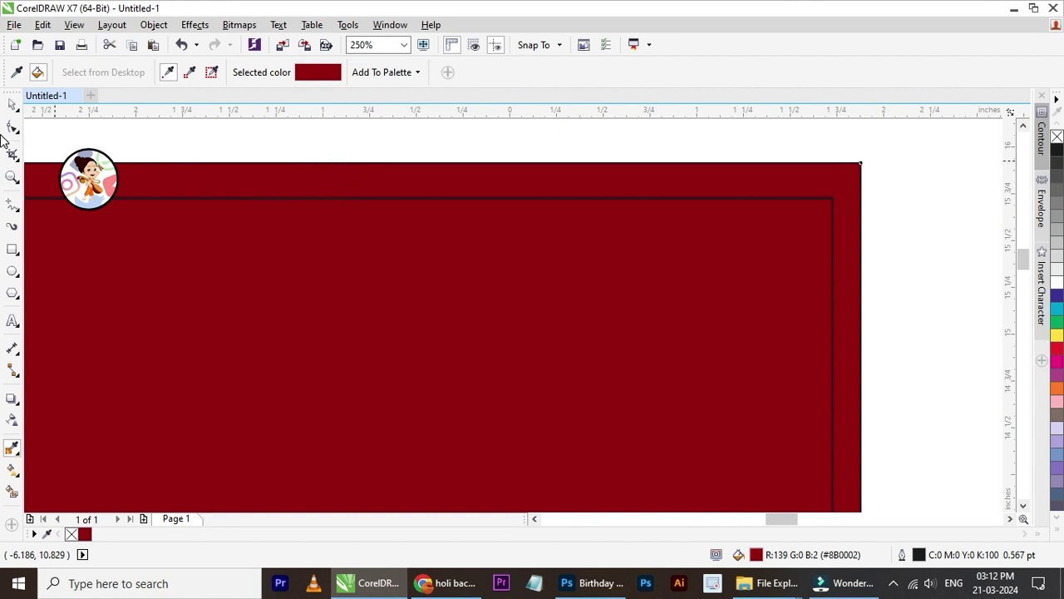
Fill the inner rectangle white and remove its outline.
{"action": "left_click", "coordinate": [13, 104]}
{"action": "scroll", "coordinate": [266, 297], "scroll_direction": "down", "scroll_amount": 1}
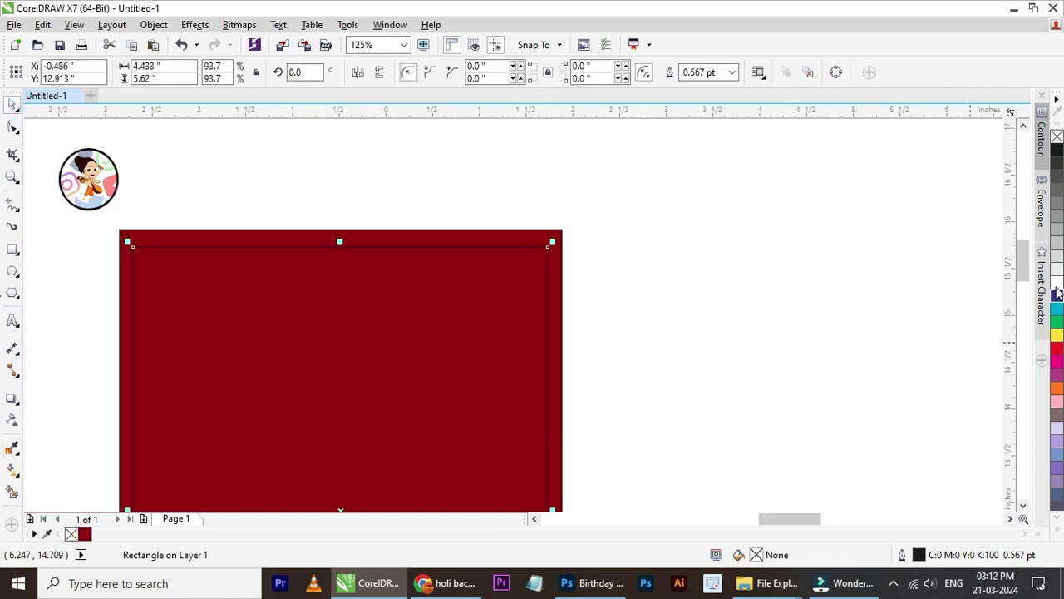
{"action": "left_click", "coordinate": [1057, 285]}
{"action": "right_click", "coordinate": [1057, 137]}
{"action": "left_click", "coordinate": [699, 187]}
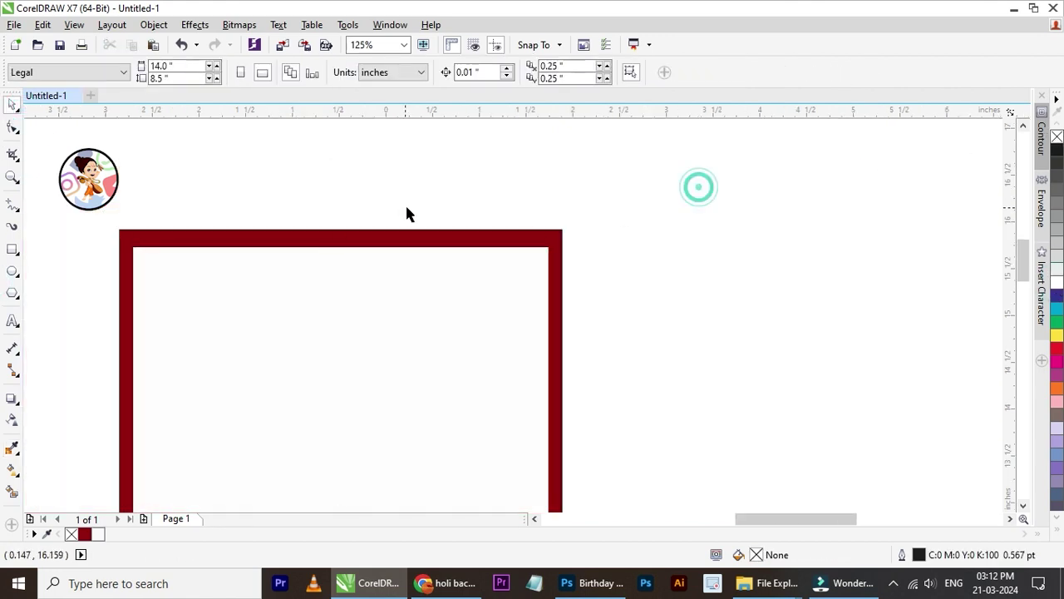
Check the red frame's selection, then select the colour splash image.
{"action": "scroll", "coordinate": [402, 214], "scroll_direction": "down", "scroll_amount": 2}
{"action": "scroll", "coordinate": [379, 243], "scroll_direction": "up", "scroll_amount": 1}
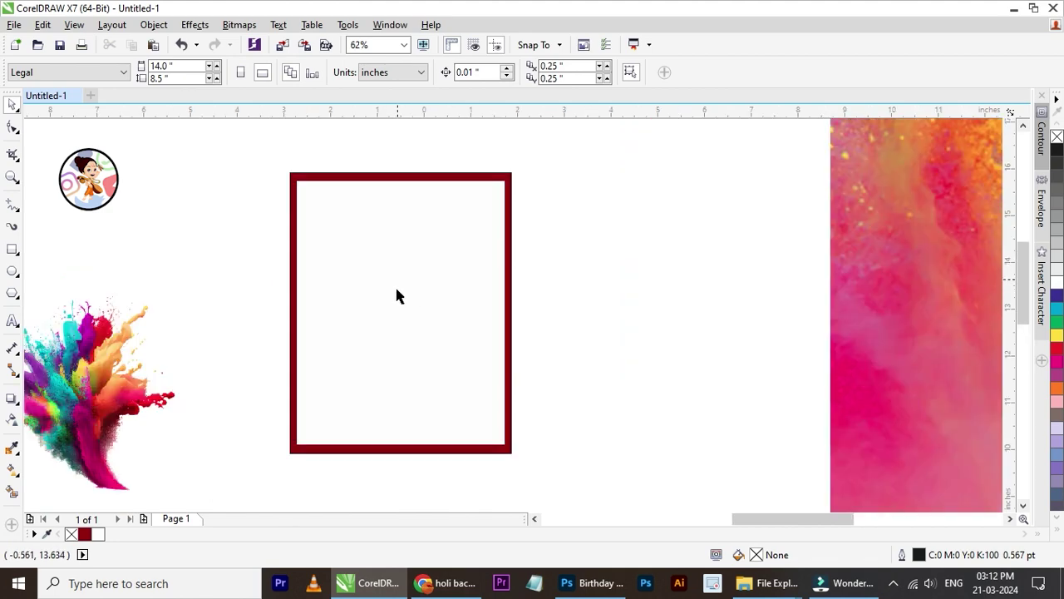
{"action": "left_click", "coordinate": [397, 285]}
{"action": "left_click", "coordinate": [567, 268]}
{"action": "left_click", "coordinate": [509, 181]}
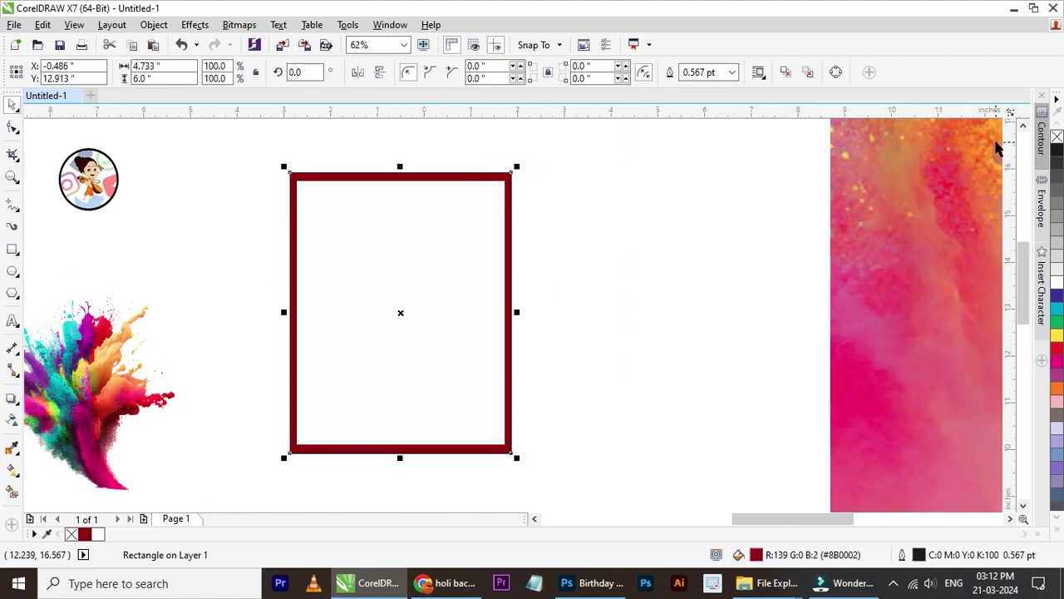
{"action": "left_click", "coordinate": [555, 192]}
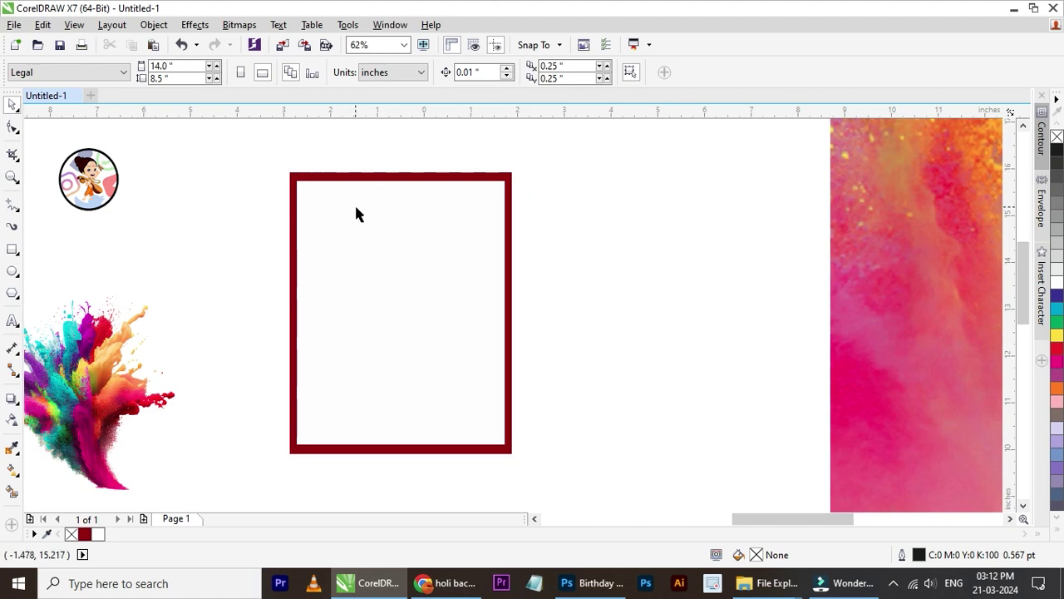
{"action": "scroll", "coordinate": [357, 203], "scroll_direction": "down", "scroll_amount": 1}
{"action": "left_click", "coordinate": [183, 284]}
Shrink the colour splash to 63.5% and place it inside the red frame near the top-left.
{"action": "mouse_move", "coordinate": [257, 253]}
{"action": "left_mouse_down"}
{"action": "mouse_move", "coordinate": [313, 202]}
{"action": "mouse_move", "coordinate": [253, 269]}
{"action": "mouse_move", "coordinate": [304, 248]}
{"action": "left_mouse_up"}
{"action": "scroll", "coordinate": [313, 202], "scroll_direction": "up", "scroll_amount": 1}
{"action": "scroll", "coordinate": [337, 241], "scroll_direction": "up", "scroll_amount": 1}
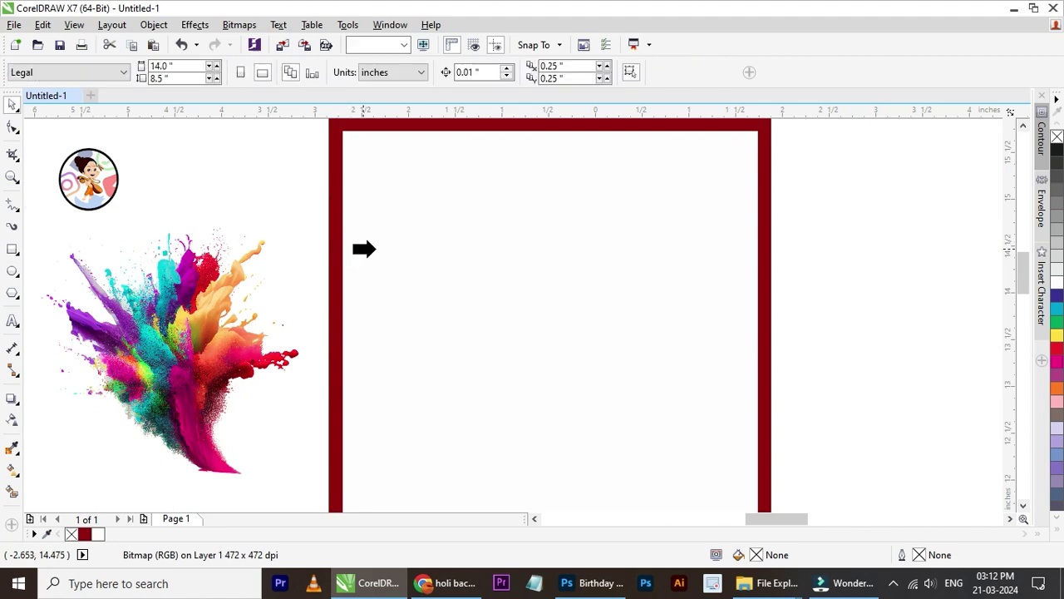
{"action": "left_click", "coordinate": [364, 247]}
{"action": "left_click_drag", "start_coordinate": [550, 305], "coordinate": [338, 179]}
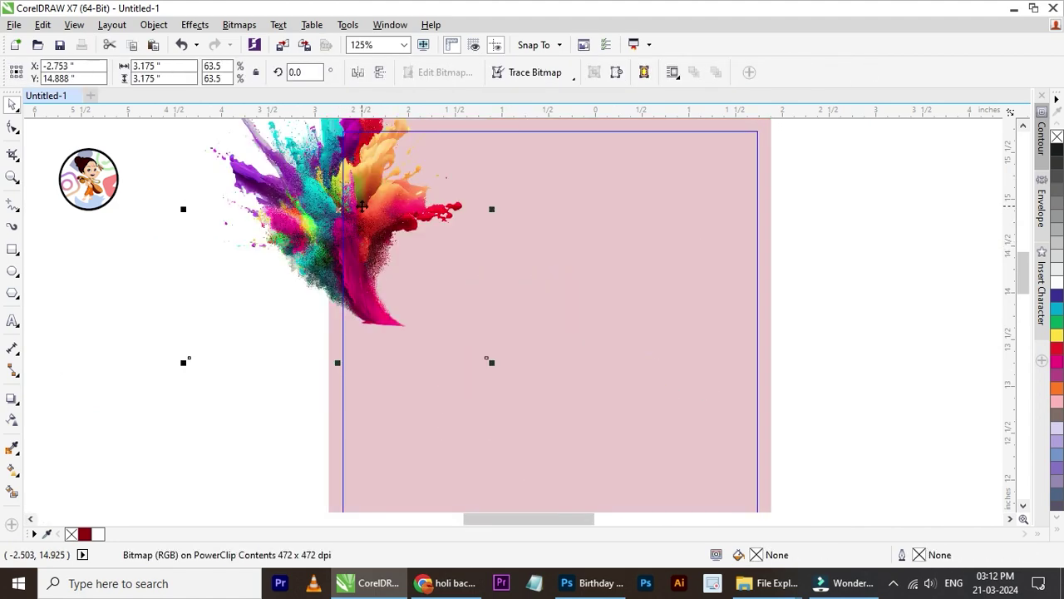
Tilt the clipped splash about 17 degrees clockwise, nudge it, and finish editing.
{"action": "left_click", "coordinate": [388, 218]}
{"action": "scroll", "coordinate": [387, 217], "scroll_direction": "down", "scroll_amount": 1}
{"action": "left_click_drag", "start_coordinate": [436, 138], "coordinate": [469, 162]}
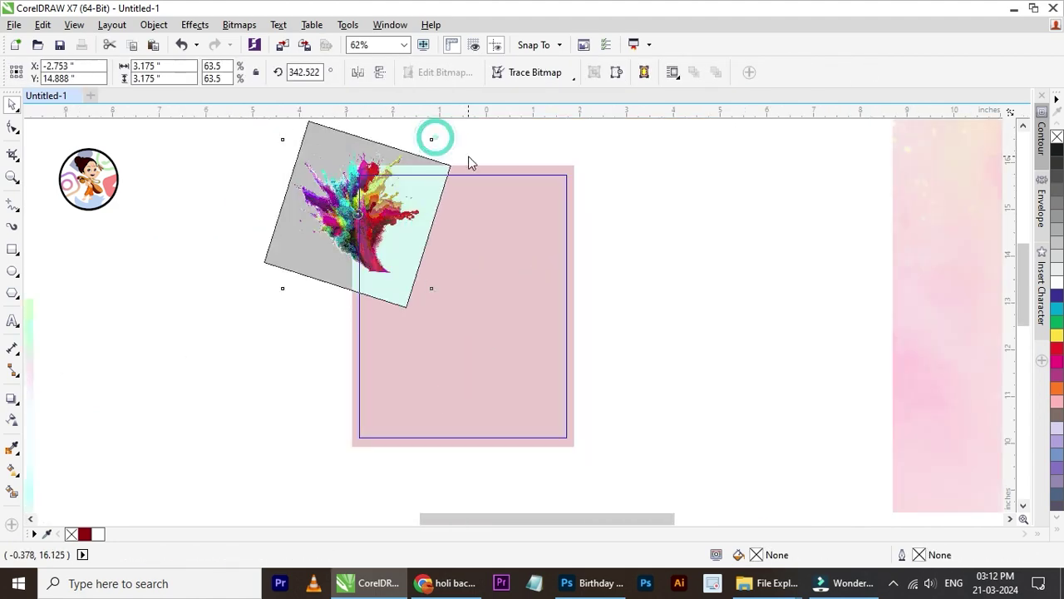
{"action": "left_click", "coordinate": [605, 209]}
{"action": "left_click", "coordinate": [380, 214]}
{"action": "left_click_drag", "start_coordinate": [380, 214], "coordinate": [386, 219]}
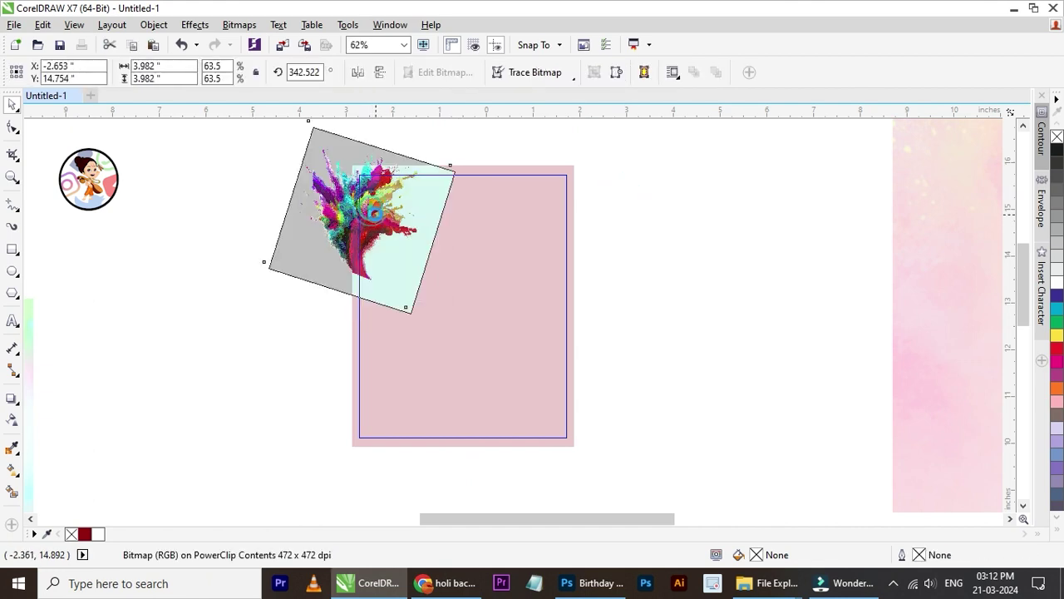
{"action": "left_click", "coordinate": [463, 460]}
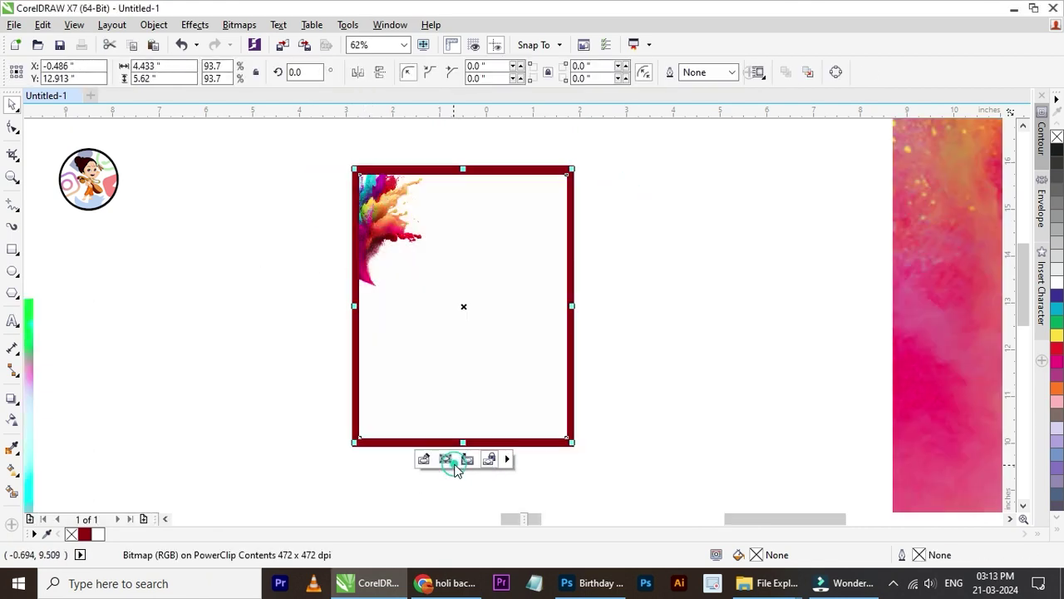
Re-edit the frame contents and rotate the splash further to about 332 degrees.
{"action": "left_click", "coordinate": [638, 304]}
{"action": "scroll", "coordinate": [392, 200], "scroll_direction": "up", "scroll_amount": 1}
{"action": "left_click", "coordinate": [392, 200]}
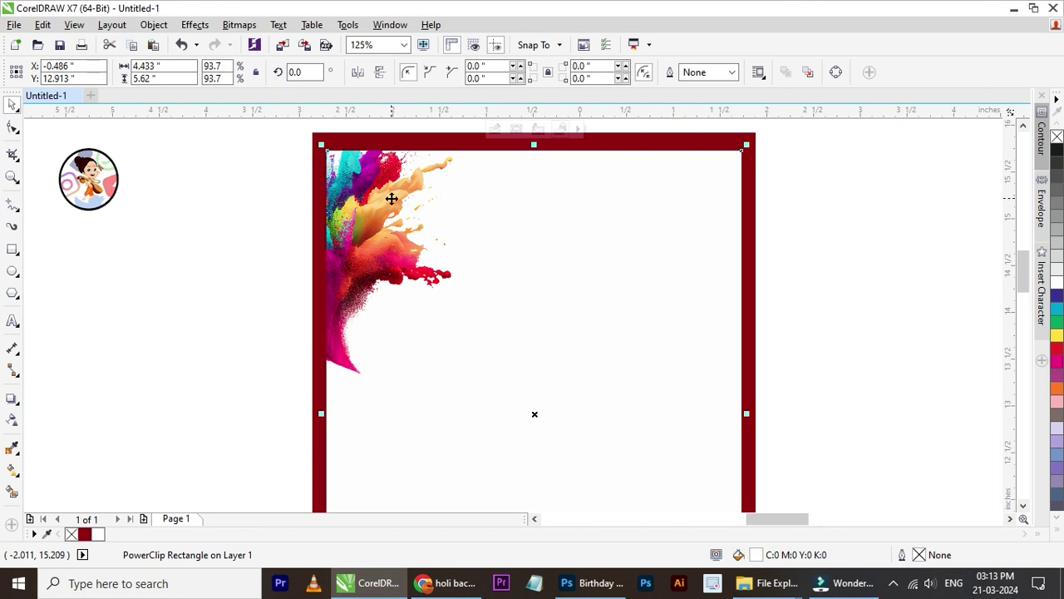
{"action": "double_click", "coordinate": [389, 200]}
{"action": "left_click", "coordinate": [387, 203]}
{"action": "left_click", "coordinate": [368, 222]}
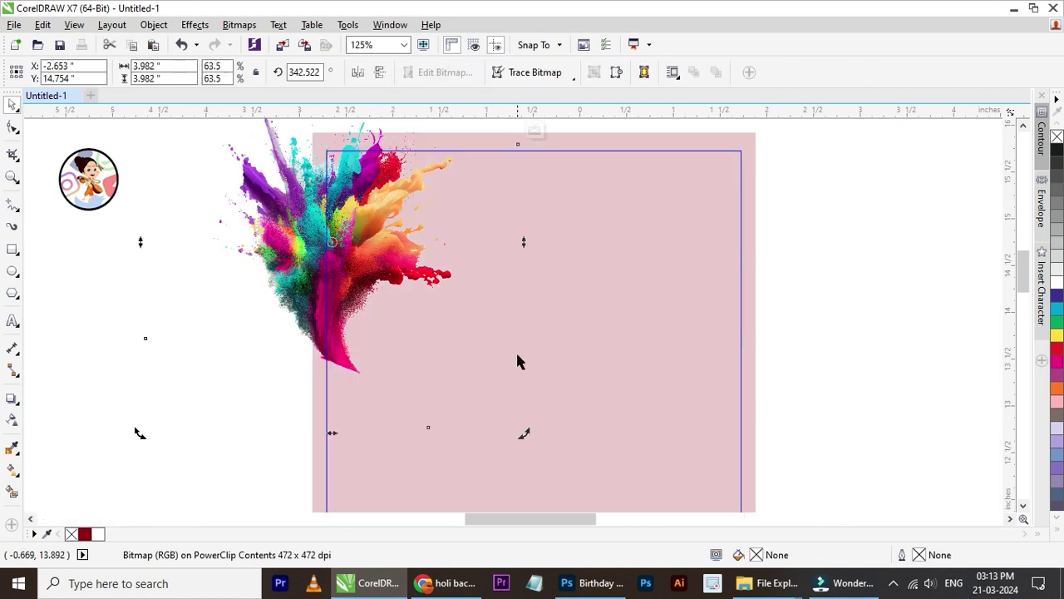
{"action": "left_click_drag", "start_coordinate": [526, 434], "coordinate": [495, 436]}
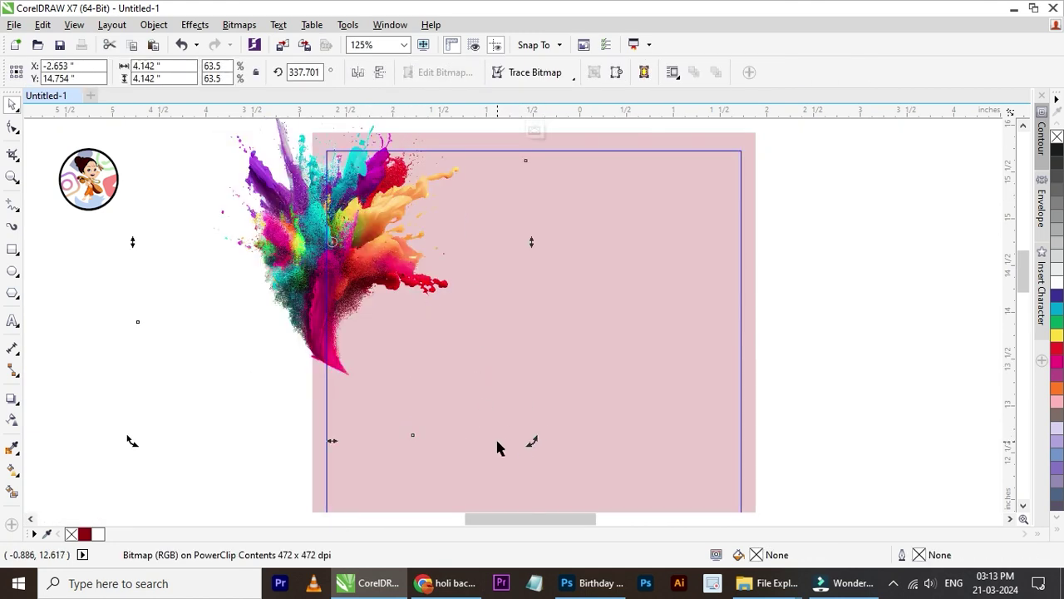
{"action": "left_click_drag", "start_coordinate": [532, 442], "coordinate": [488, 433]}
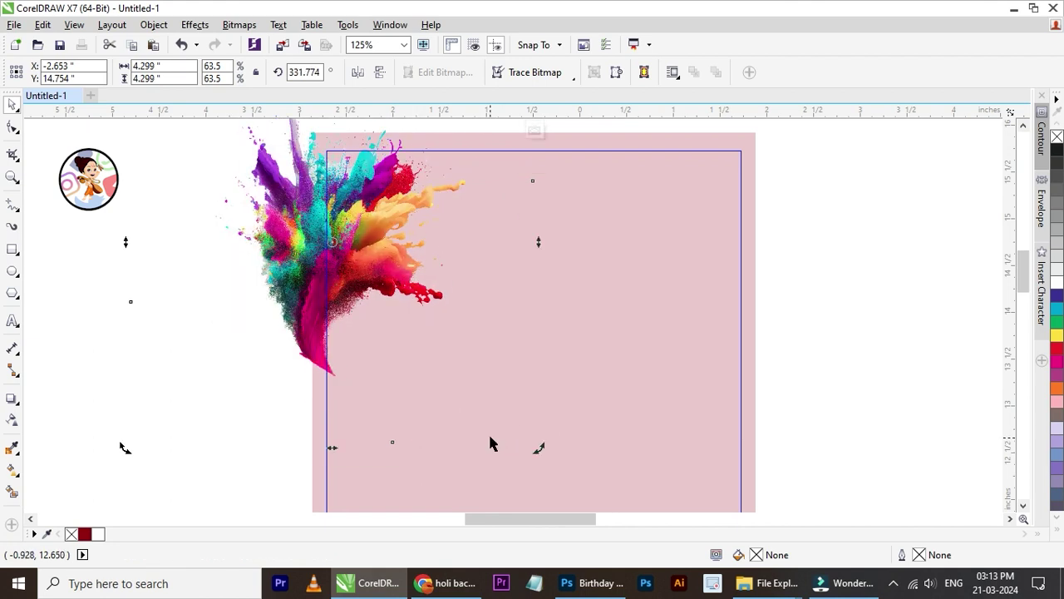
{"action": "left_click", "coordinate": [535, 132]}
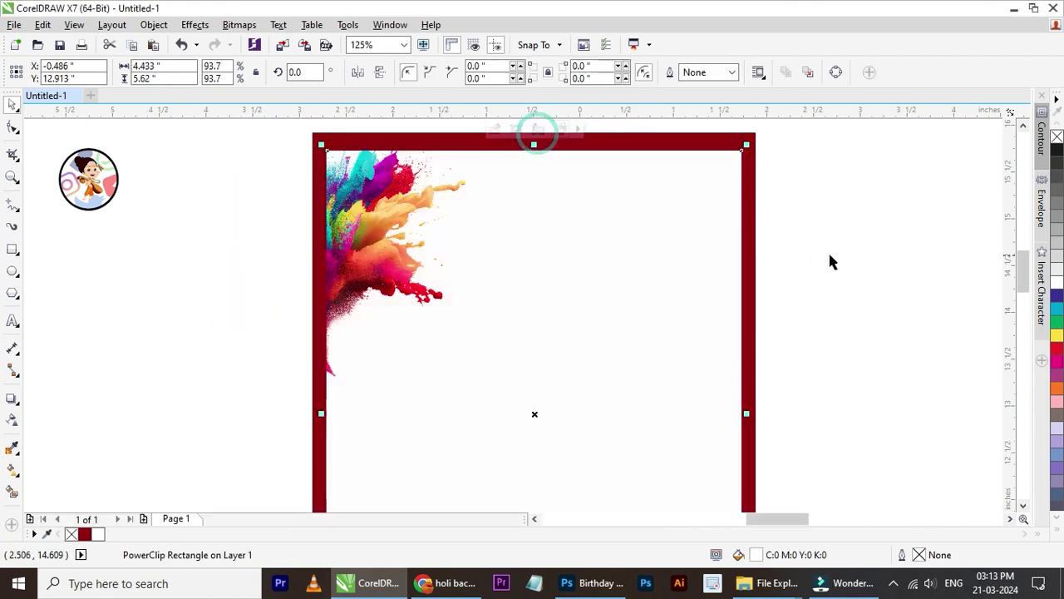
Fill the framed card's interior light pink.
{"action": "left_click", "coordinate": [834, 247]}
{"action": "scroll", "coordinate": [403, 241], "scroll_direction": "down", "scroll_amount": 2}
{"action": "left_click", "coordinate": [498, 257]}
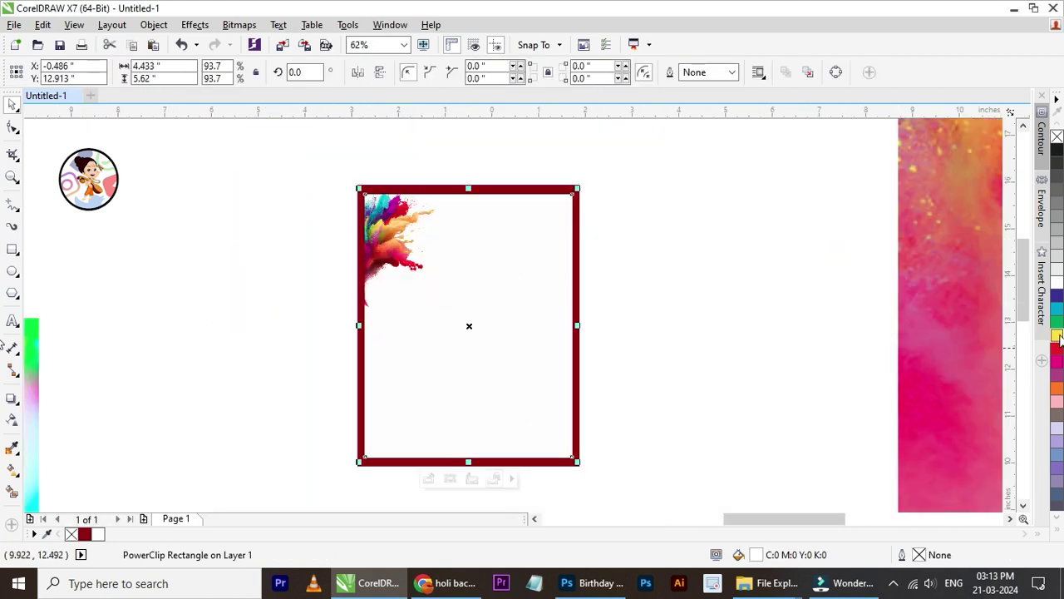
{"action": "left_click", "coordinate": [1054, 413]}
{"action": "left_click", "coordinate": [705, 288]}
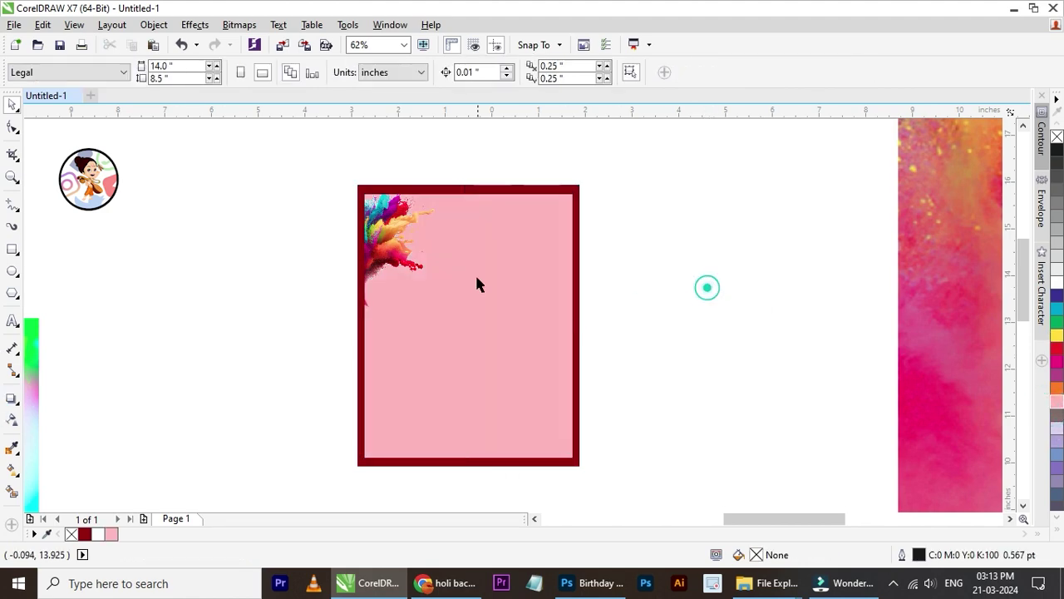
Refill the card interior with the pale mint green swatch (C:20 Y:20), then select the red border.
{"action": "scroll", "coordinate": [430, 247], "scroll_direction": "up", "scroll_amount": 2}
{"action": "scroll", "coordinate": [424, 257], "scroll_direction": "down", "scroll_amount": 4}
{"action": "left_click", "coordinate": [425, 257]}
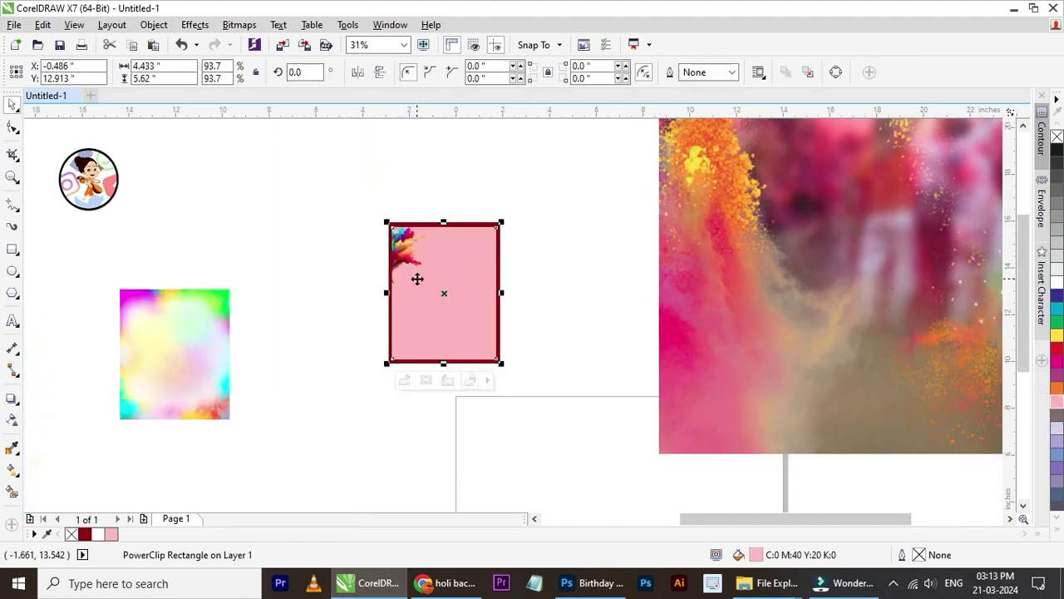
{"action": "scroll", "coordinate": [416, 279], "scroll_direction": "up", "scroll_amount": 2}
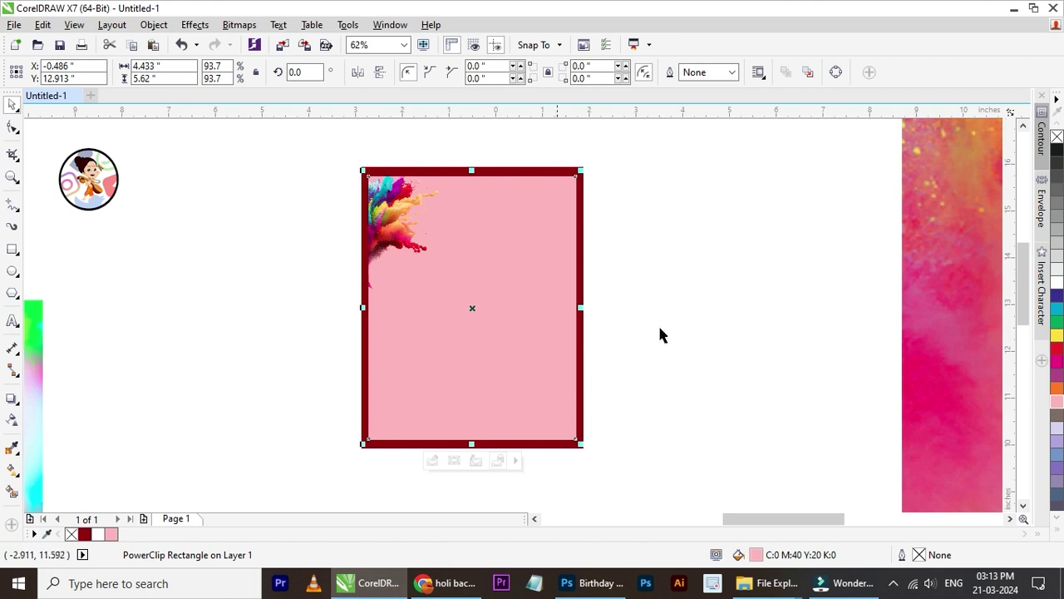
{"action": "left_click", "coordinate": [1062, 533]}
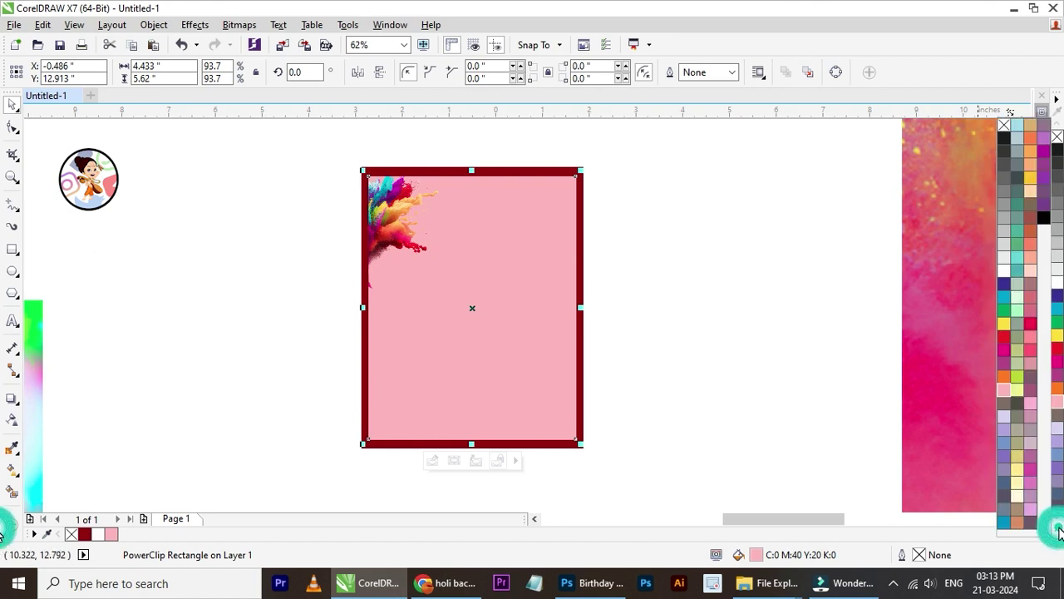
{"action": "left_click", "coordinate": [1015, 297]}
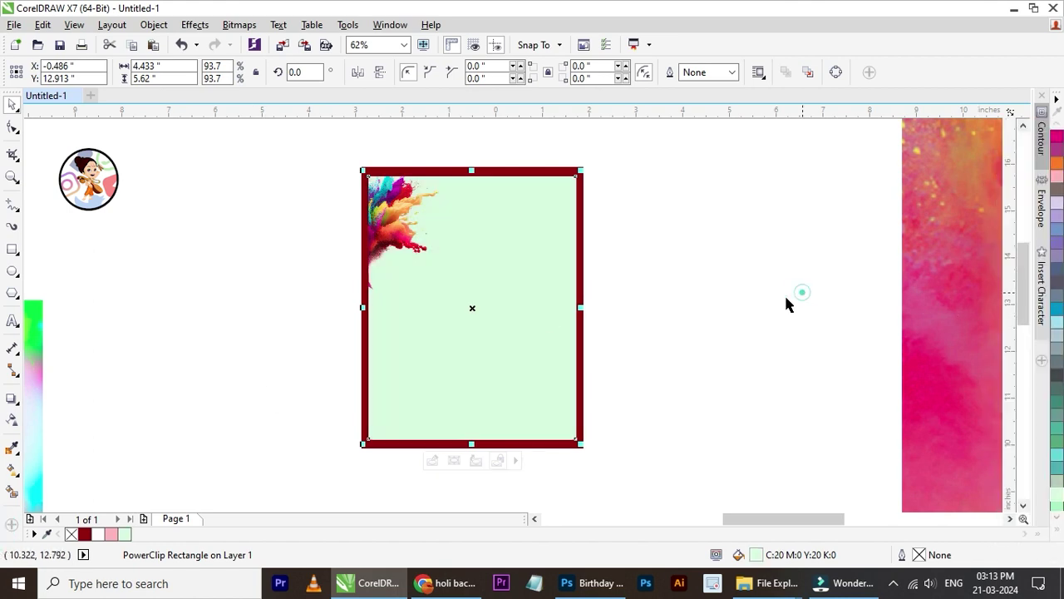
{"action": "scroll", "coordinate": [748, 266], "scroll_direction": "up", "scroll_amount": 2}
{"action": "scroll", "coordinate": [757, 258], "scroll_direction": "down", "scroll_amount": 2}
{"action": "left_click", "coordinate": [765, 247]}
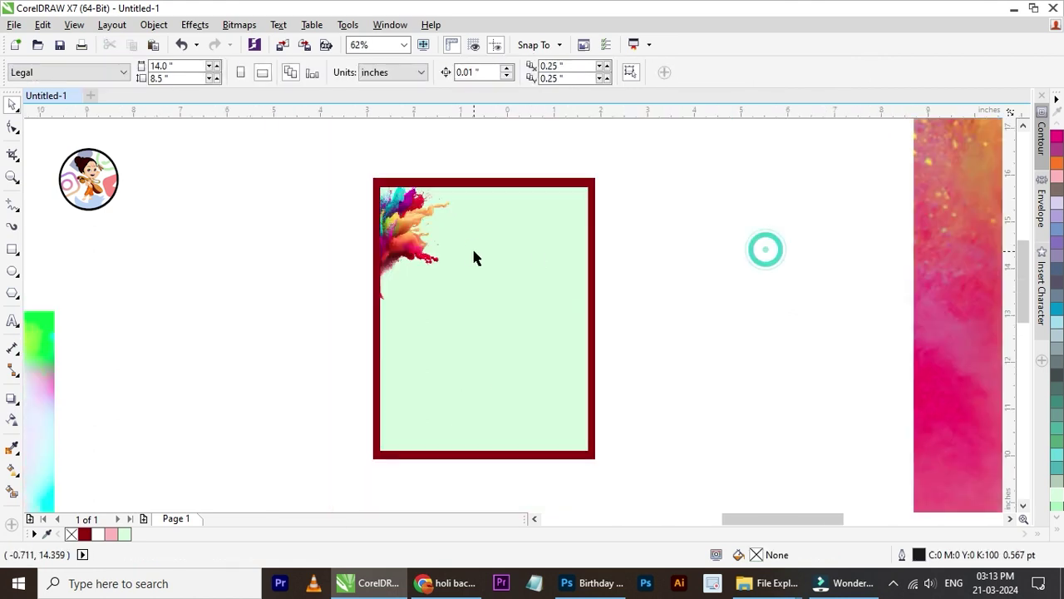
{"action": "left_click", "coordinate": [489, 178]}
{"action": "left_click", "coordinate": [489, 178]}
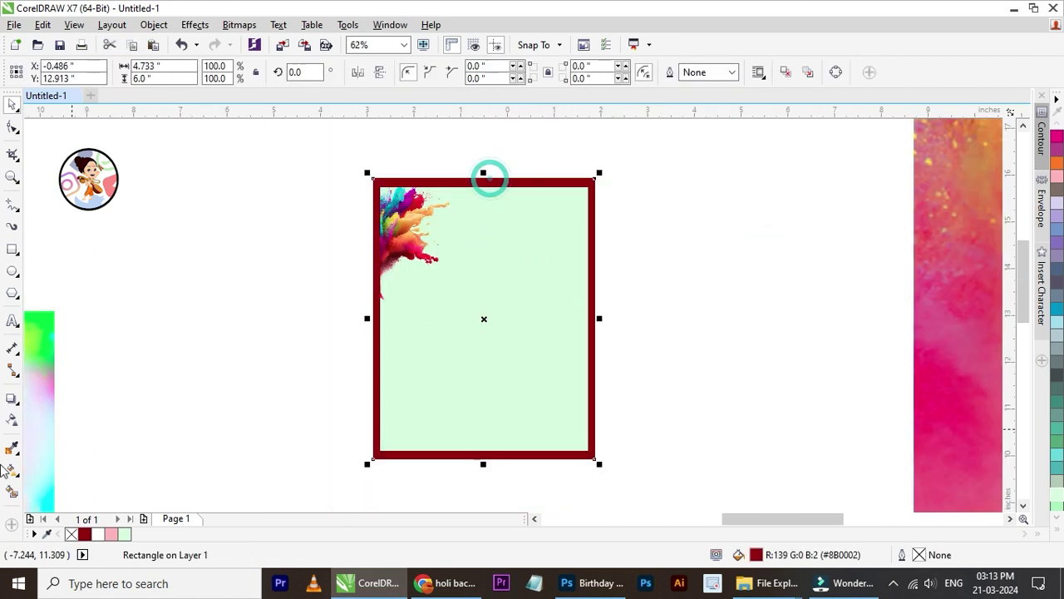
Lay a diagonal fountain fill on the border with one node eyedropped peach #FFCC7E.
{"action": "left_click", "coordinate": [12, 471]}
{"action": "left_click_drag", "start_coordinate": [380, 183], "coordinate": [587, 450]}
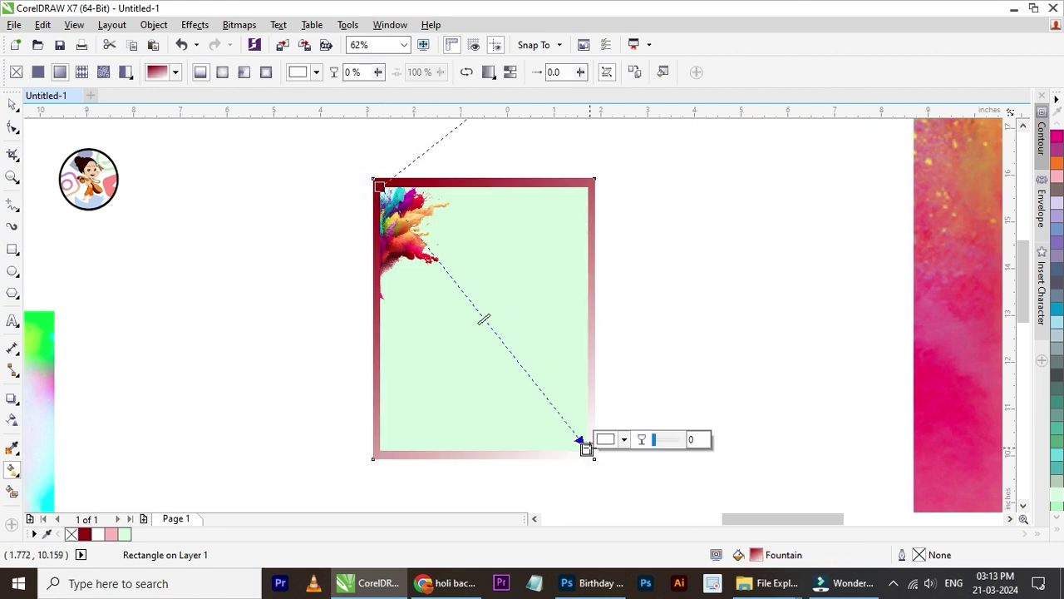
{"action": "left_click", "coordinate": [585, 447]}
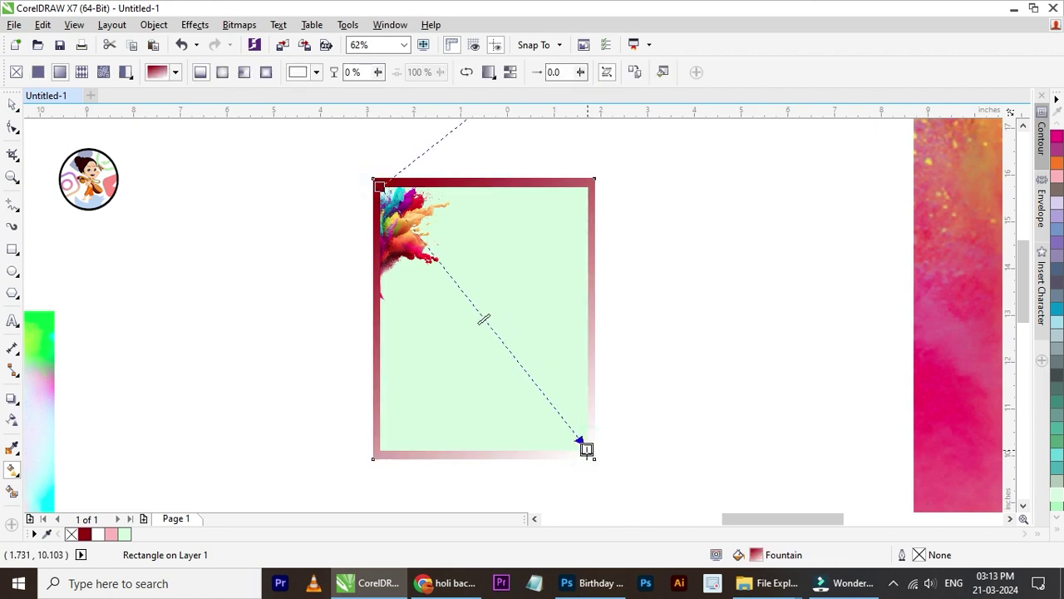
{"action": "left_click", "coordinate": [606, 440]}
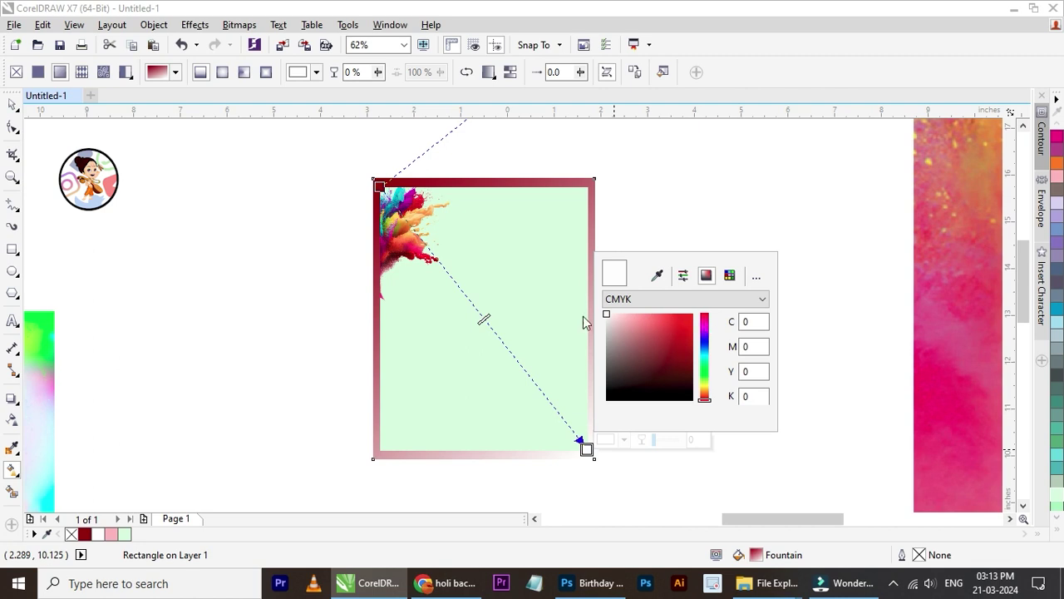
{"action": "left_click", "coordinate": [656, 277]}
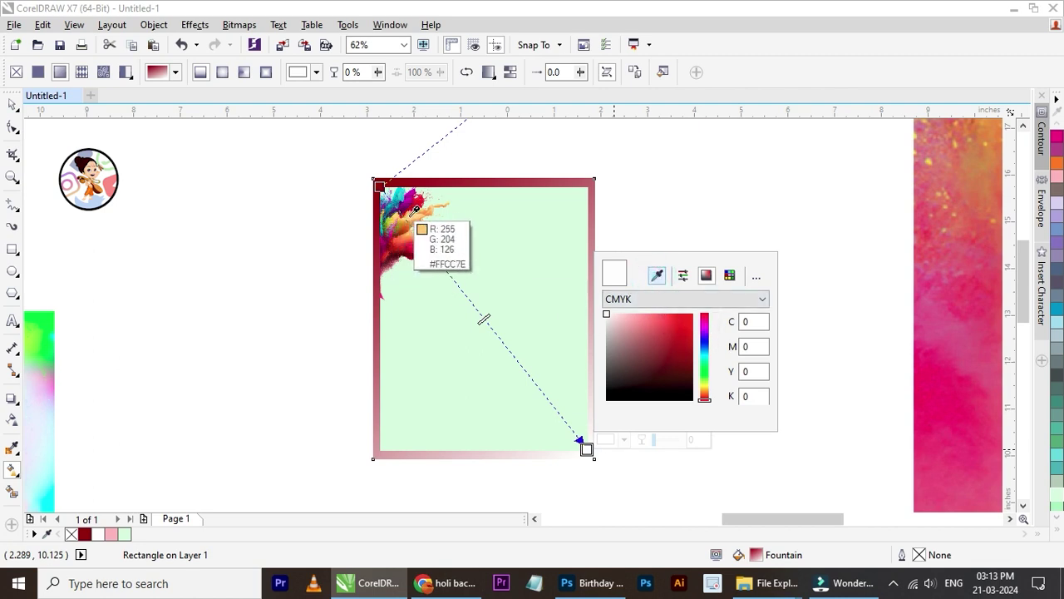
{"action": "left_click", "coordinate": [414, 212]}
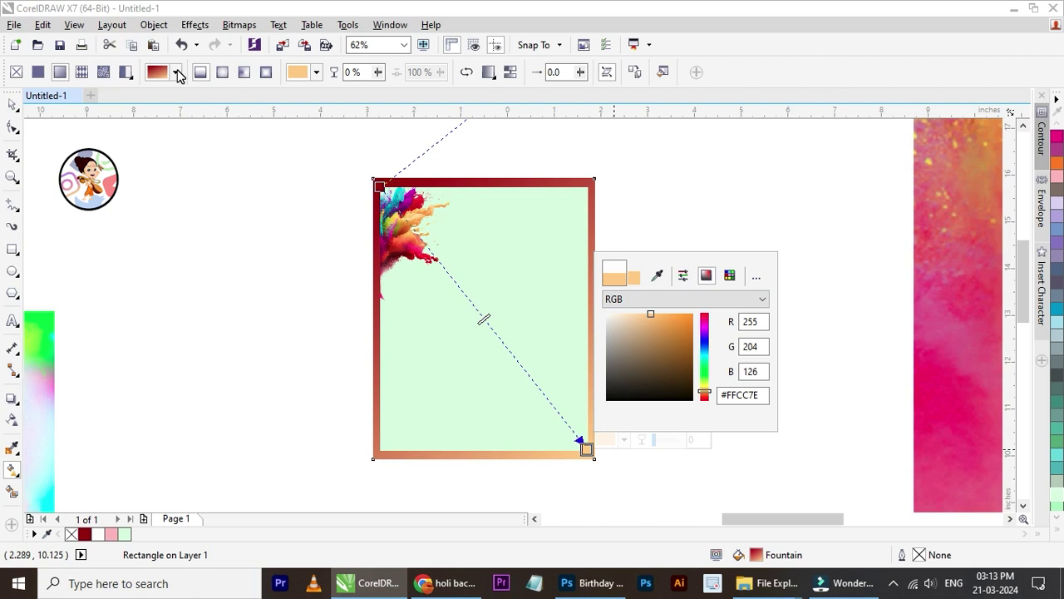
Make the gradient elliptical, centred toward the card's top-left, and fine-tune its nodes.
{"action": "left_click", "coordinate": [222, 73]}
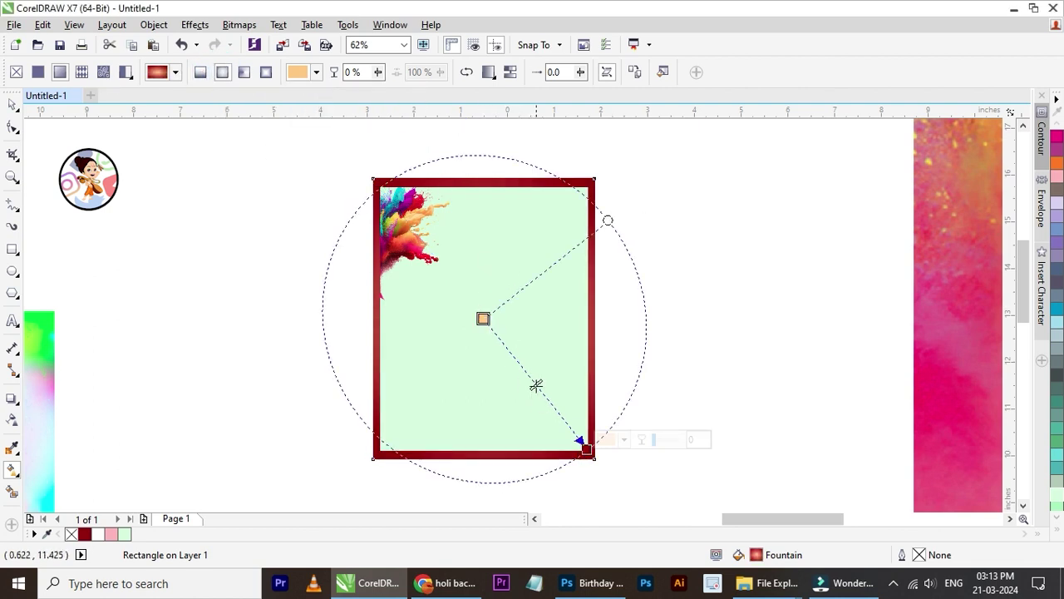
{"action": "left_click_drag", "start_coordinate": [483, 319], "coordinate": [413, 212]}
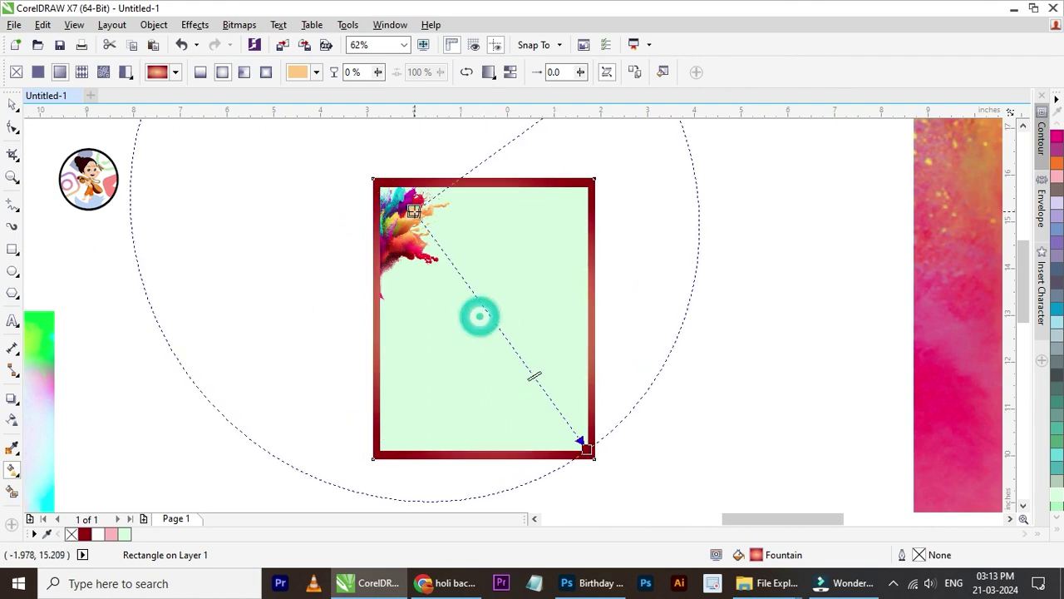
{"action": "left_click_drag", "start_coordinate": [587, 449], "coordinate": [578, 449]}
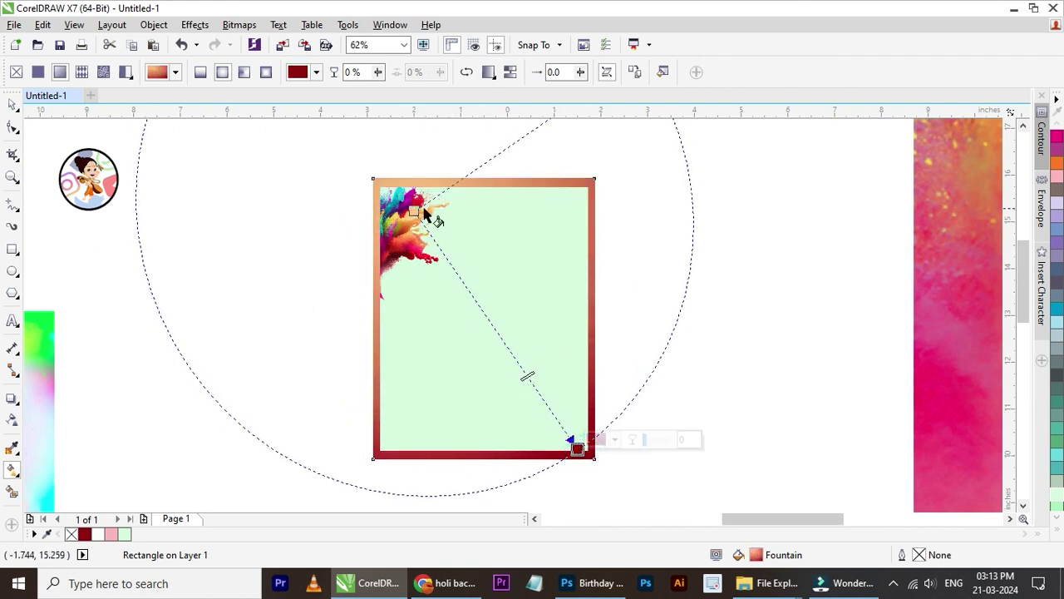
{"action": "left_click_drag", "start_coordinate": [413, 211], "coordinate": [427, 228]}
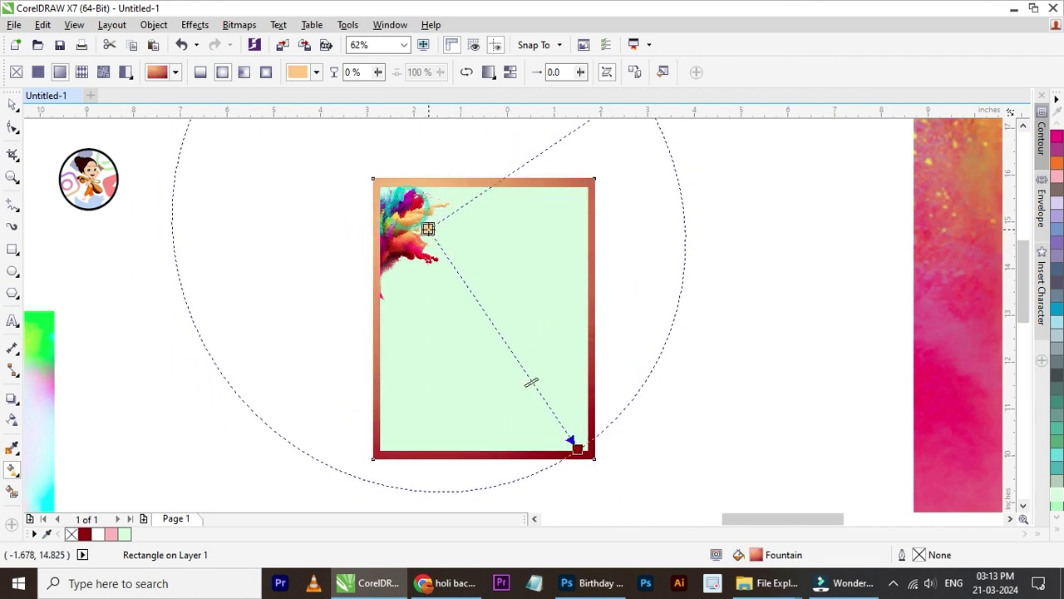
Move the Holi pots image beside the card and shrink it to 5.8%.
{"action": "left_click", "coordinate": [20, 108]}
{"action": "left_click", "coordinate": [767, 244]}
{"action": "scroll", "coordinate": [463, 291], "scroll_direction": "down", "scroll_amount": 3}
{"action": "scroll", "coordinate": [480, 287], "scroll_direction": "up", "scroll_amount": 3}
{"action": "scroll", "coordinate": [470, 273], "scroll_direction": "down", "scroll_amount": 3}
{"action": "scroll", "coordinate": [441, 280], "scroll_direction": "down", "scroll_amount": 2}
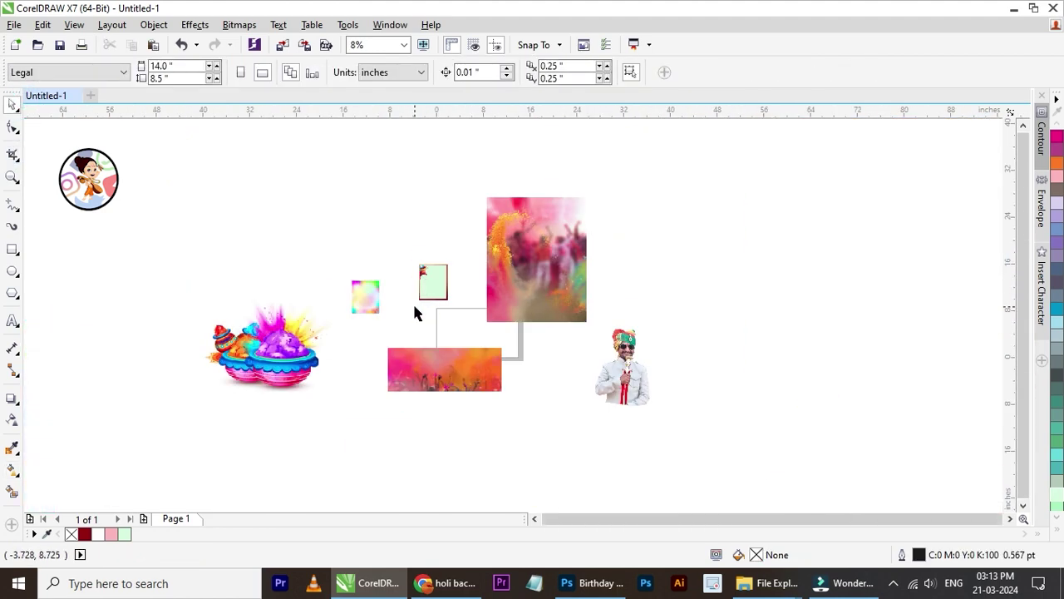
{"action": "left_click_drag", "start_coordinate": [314, 327], "coordinate": [390, 288]}
{"action": "scroll", "coordinate": [393, 288], "scroll_direction": "up", "scroll_amount": 2}
{"action": "scroll", "coordinate": [396, 274], "scroll_direction": "up", "scroll_amount": 1}
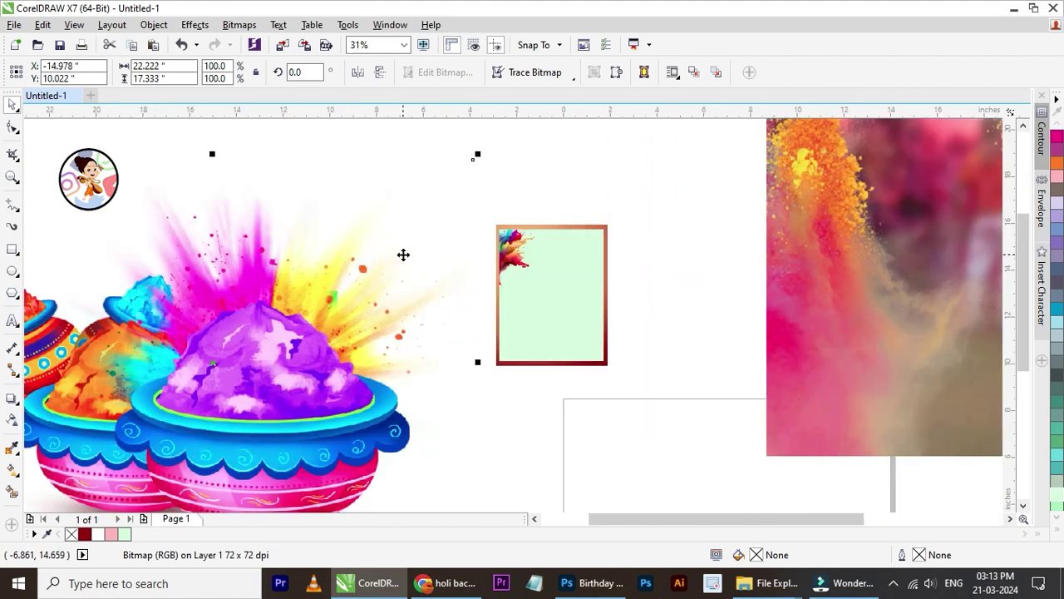
{"action": "mouse_move", "coordinate": [475, 154]}
{"action": "left_mouse_down"}
{"action": "mouse_move", "coordinate": [190, 374]}
{"action": "mouse_move", "coordinate": [571, 280]}
{"action": "left_mouse_up"}
Reposition the small Holi pots image near the card.
{"action": "left_click", "coordinate": [260, 343], "text": "shift"}
{"action": "left_click", "coordinate": [209, 294]}
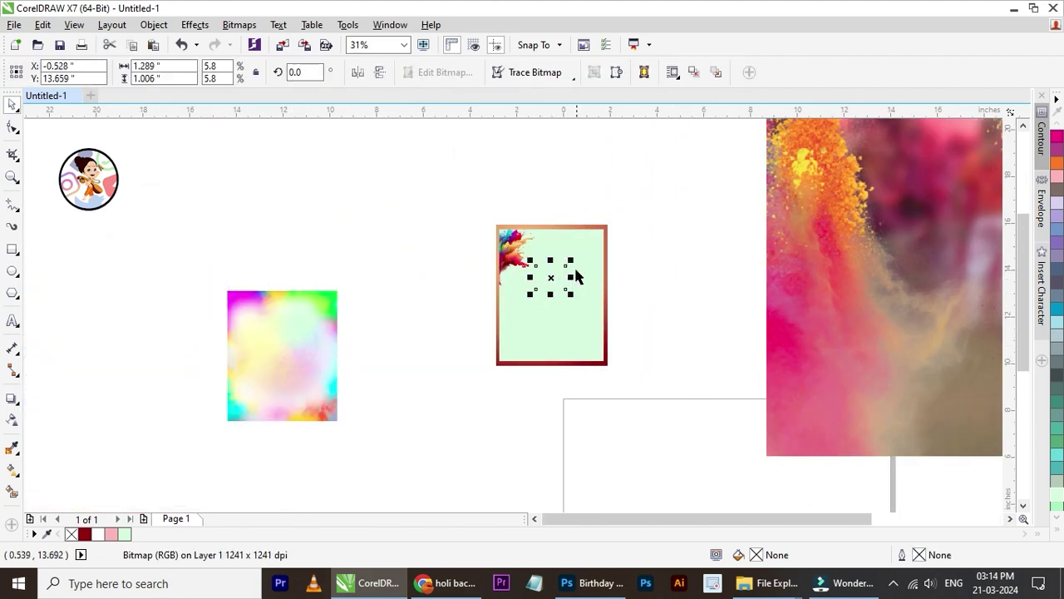
{"action": "scroll", "coordinate": [568, 264], "scroll_direction": "up", "scroll_amount": 1}
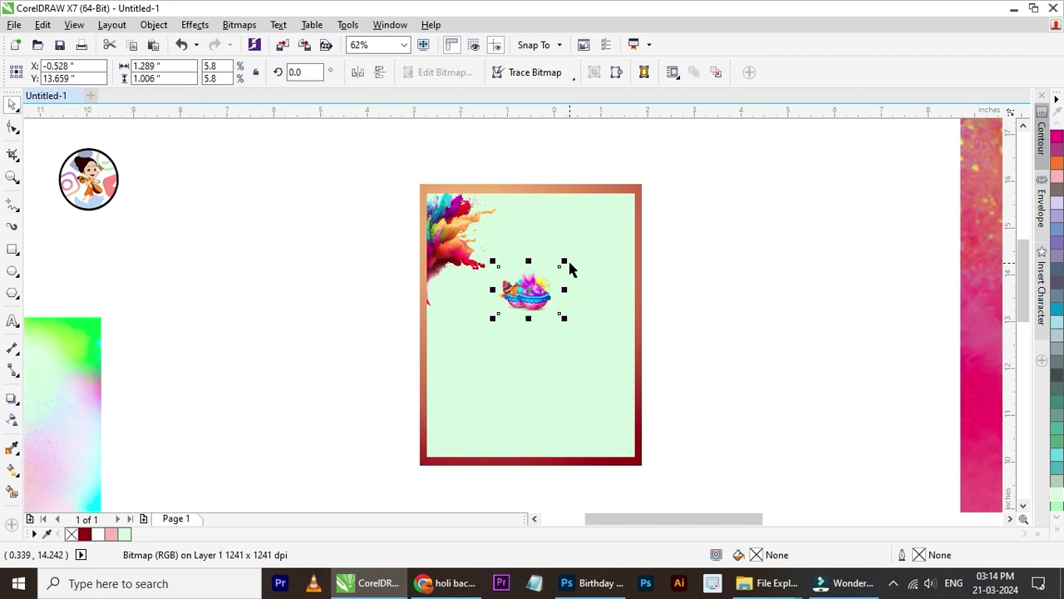
{"action": "left_click_drag", "start_coordinate": [528, 289], "coordinate": [756, 214]}
{"action": "scroll", "coordinate": [737, 242], "scroll_direction": "down", "scroll_amount": 3}
{"action": "scroll", "coordinate": [662, 294], "scroll_direction": "down", "scroll_amount": 2}
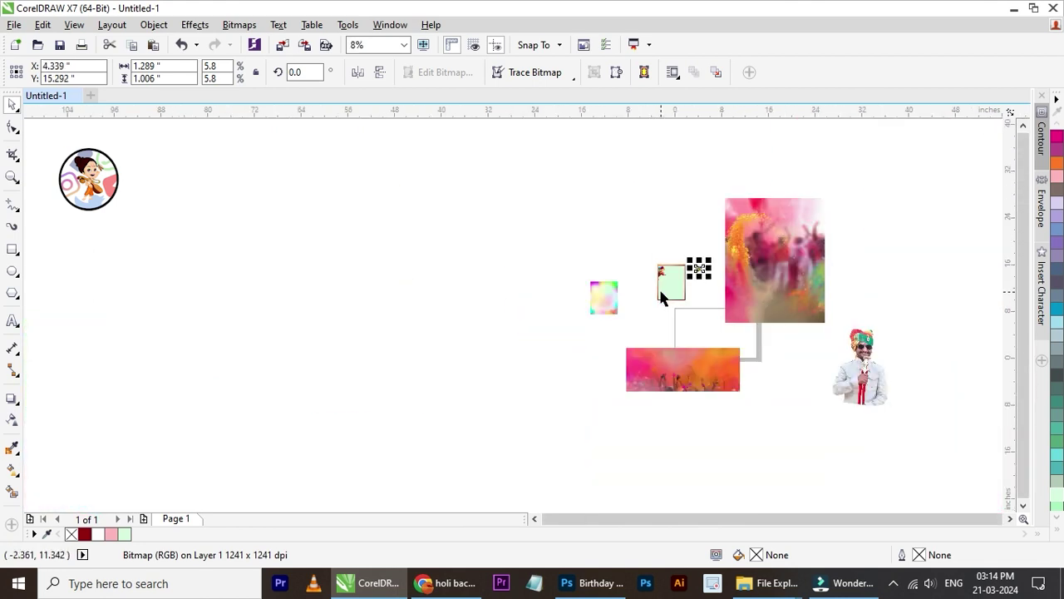
Move the pink crowd picture up toward the card and shrink it to about half size.
{"action": "left_click_drag", "start_coordinate": [682, 375], "coordinate": [697, 313]}
{"action": "scroll", "coordinate": [705, 277], "scroll_direction": "up", "scroll_amount": 1}
{"action": "scroll", "coordinate": [705, 278], "scroll_direction": "up", "scroll_amount": 2}
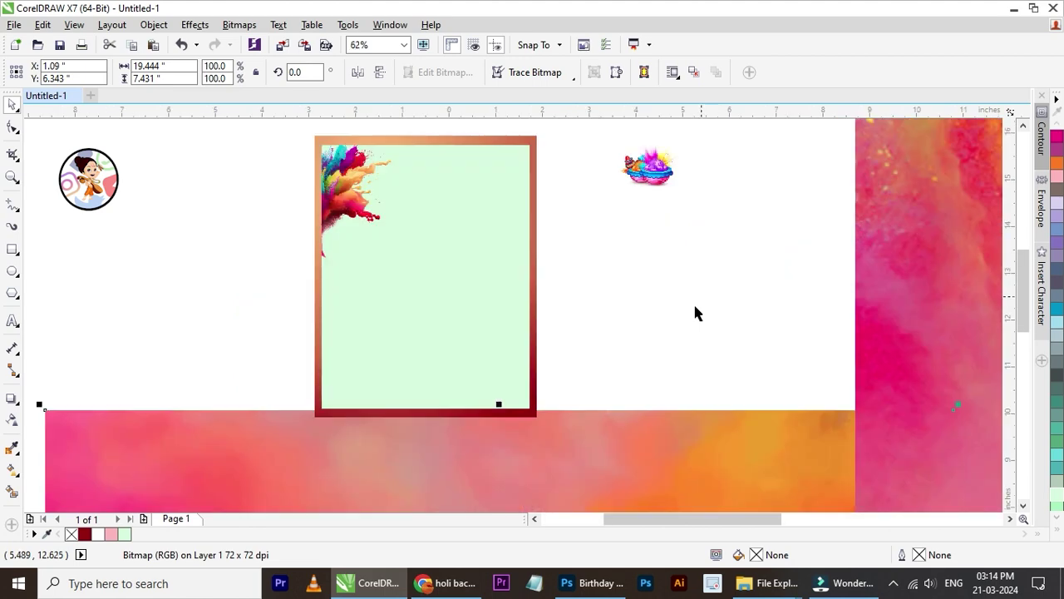
{"action": "scroll", "coordinate": [693, 302], "scroll_direction": "down", "scroll_amount": 1}
{"action": "left_click_drag", "start_coordinate": [331, 361], "coordinate": [572, 451]}
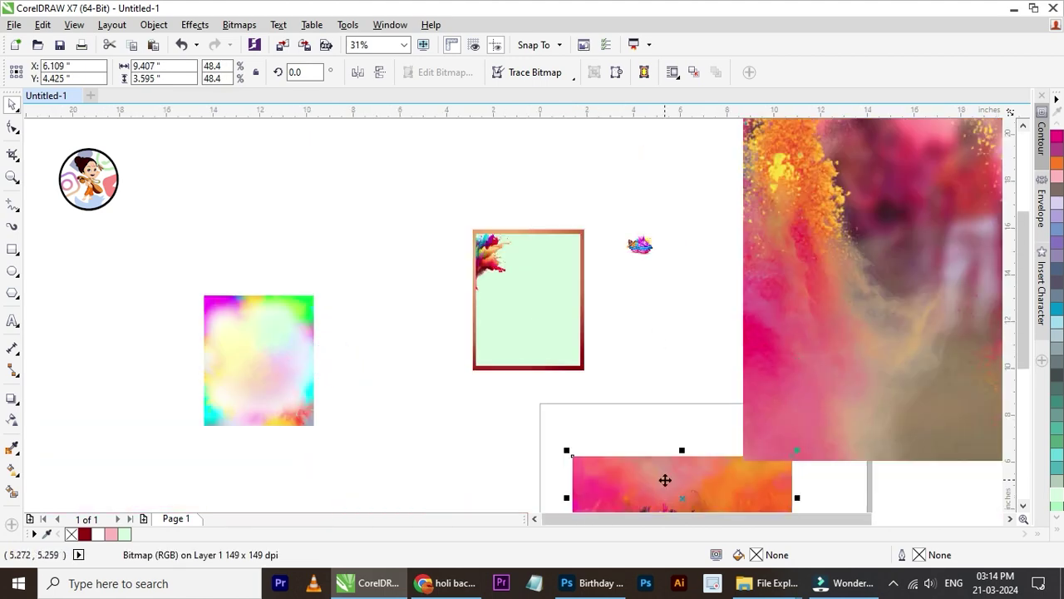
Bring the crowd photo to the front over the card's lower half and place it inside the frame.
{"action": "left_click_drag", "start_coordinate": [694, 463], "coordinate": [582, 319]}
{"action": "scroll", "coordinate": [582, 318], "scroll_direction": "up", "scroll_amount": 1}
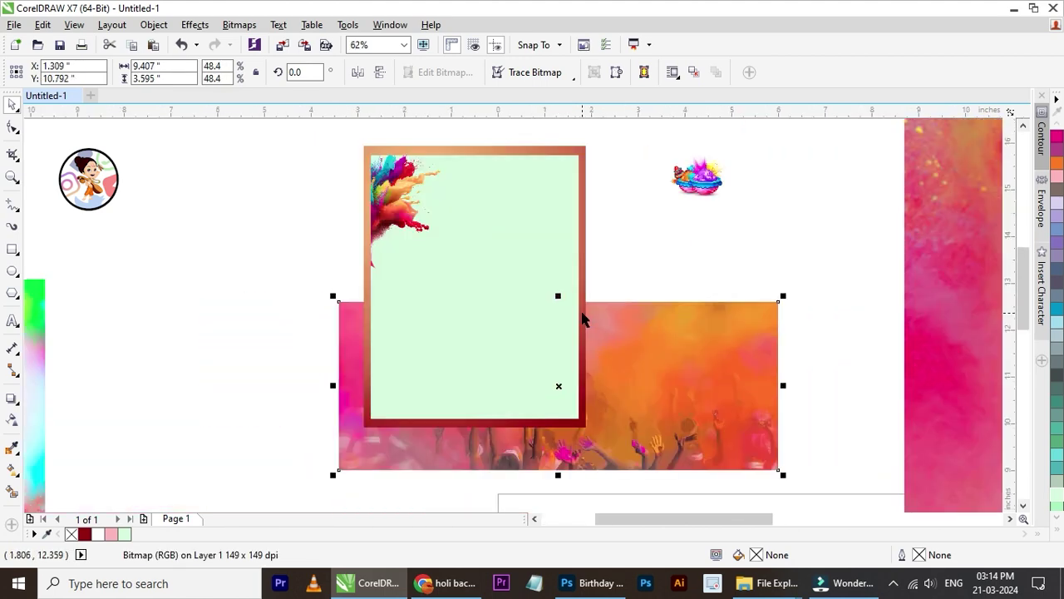
{"action": "key", "text": "shift+Page_Up"}
{"action": "left_click", "coordinate": [482, 288]}
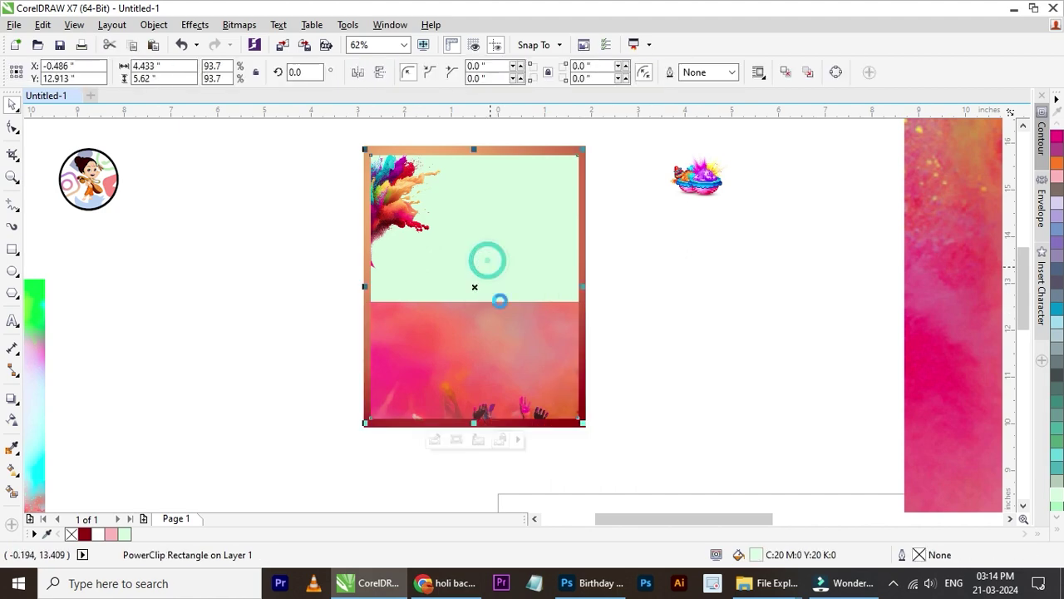
Inside the frame, shrink the crowd photo to 48.4% and nudge it left and up.
{"action": "double_click", "coordinate": [524, 355]}
{"action": "left_click_drag", "start_coordinate": [780, 489], "coordinate": [703, 435]}
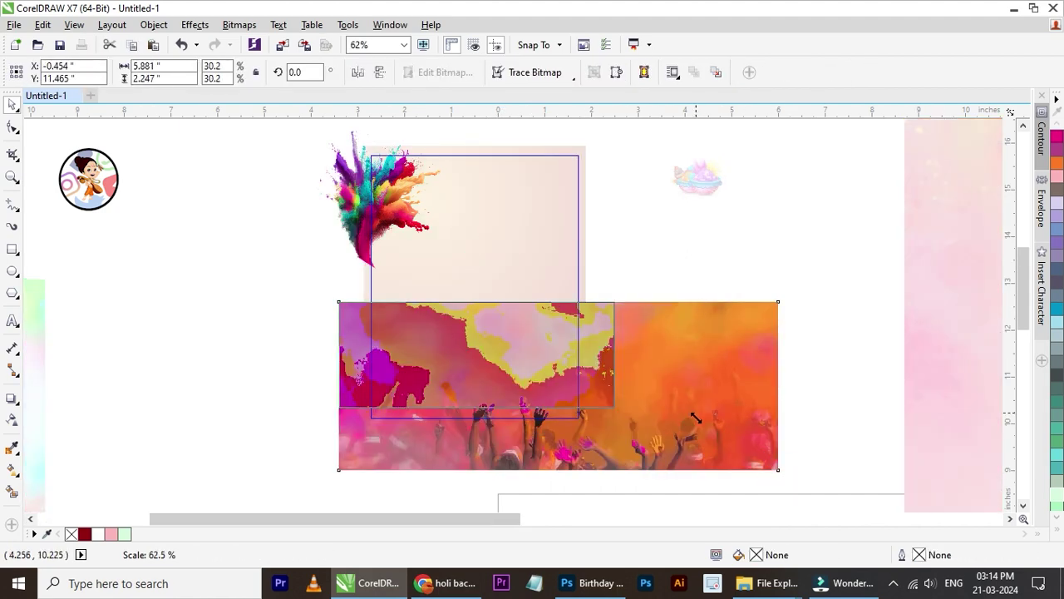
{"action": "scroll", "coordinate": [537, 355], "scroll_direction": "up", "scroll_amount": 2}
{"action": "key", "text": "Left"}
{"action": "key", "text": "Left"}
{"action": "key", "text": "Left"}
{"action": "key", "text": "Left"}
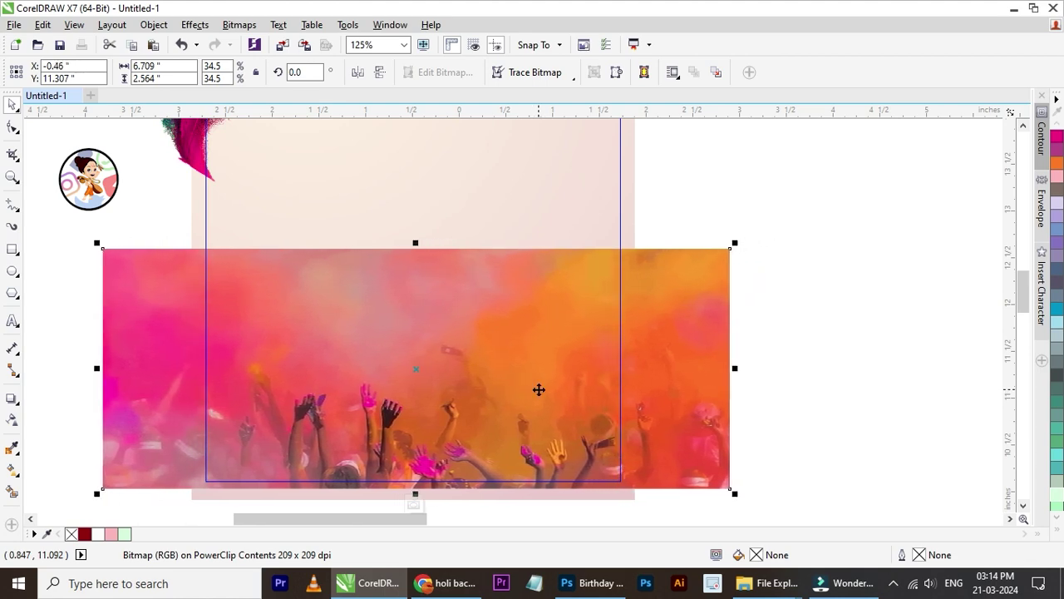
{"action": "key", "text": "ctrl+Up"}
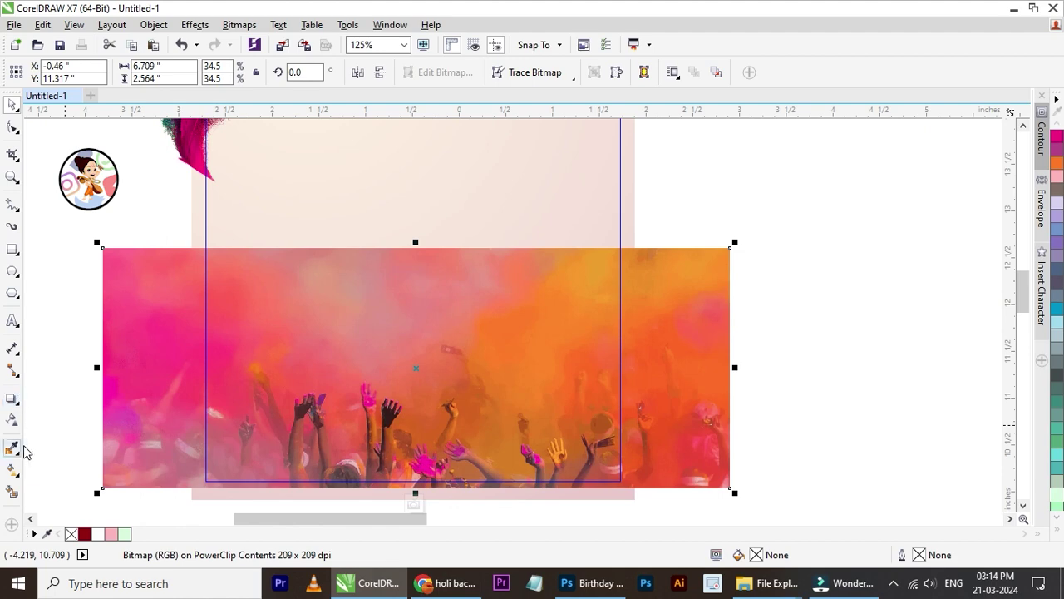
{"action": "left_click", "coordinate": [14, 422]}
Give the crowd photo a vertical linear transparency fading upward into the mint panel.
{"action": "scroll", "coordinate": [419, 250], "scroll_direction": "up", "scroll_amount": 2}
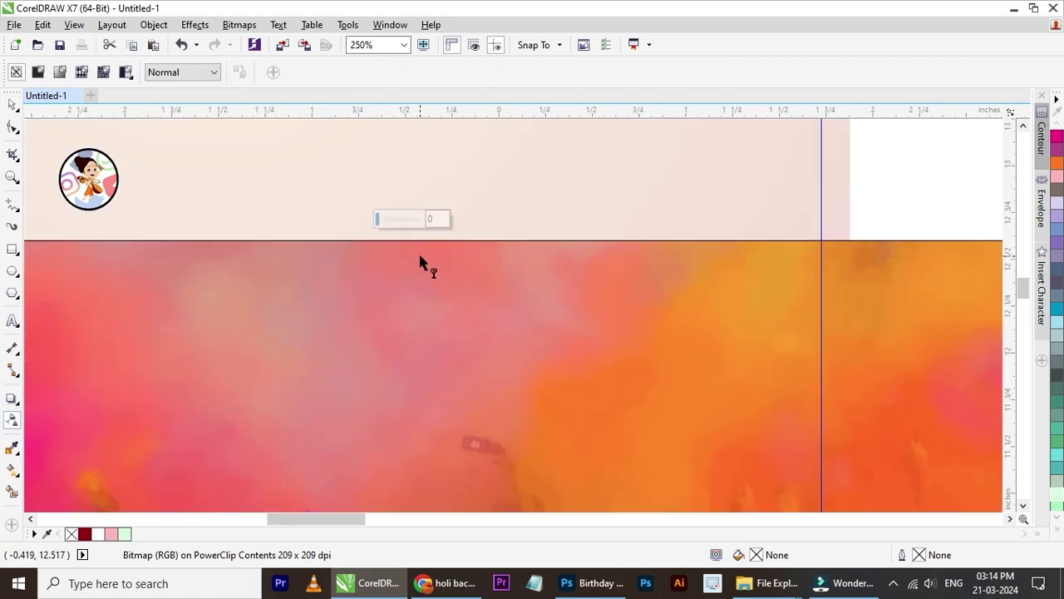
{"action": "left_click_drag", "start_coordinate": [425, 242], "coordinate": [424, 338]}
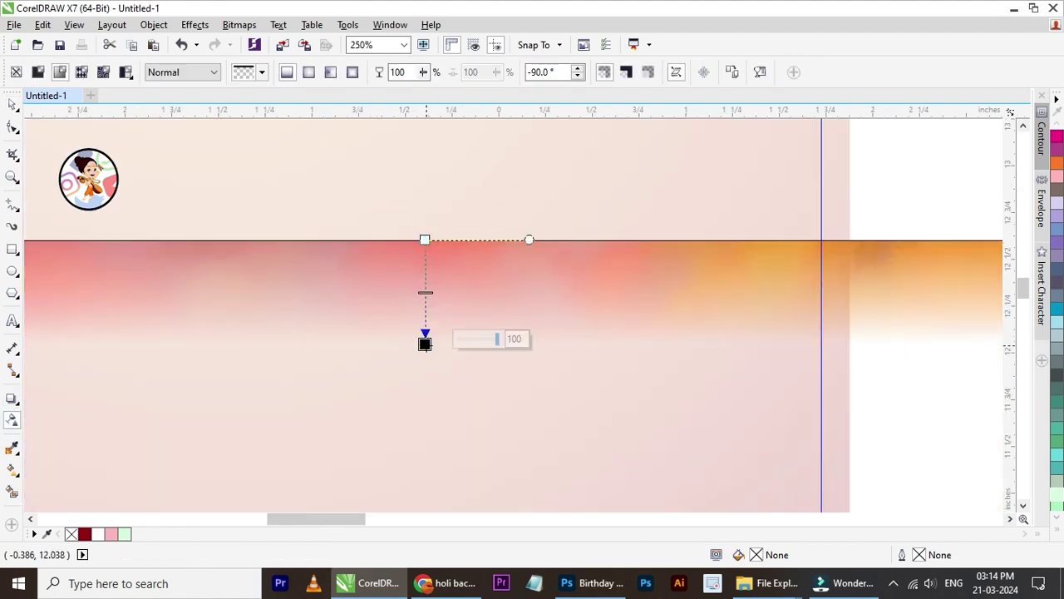
{"action": "scroll", "coordinate": [424, 341], "scroll_direction": "down", "scroll_amount": 2}
{"action": "mouse_move", "coordinate": [401, 330]}
{"action": "left_mouse_down"}
{"action": "mouse_move", "coordinate": [429, 291]}
{"action": "mouse_move", "coordinate": [392, 361]}
{"action": "left_mouse_up"}
{"action": "left_click_drag", "start_coordinate": [376, 250], "coordinate": [394, 284]}
{"action": "left_click_drag", "start_coordinate": [391, 360], "coordinate": [393, 378]}
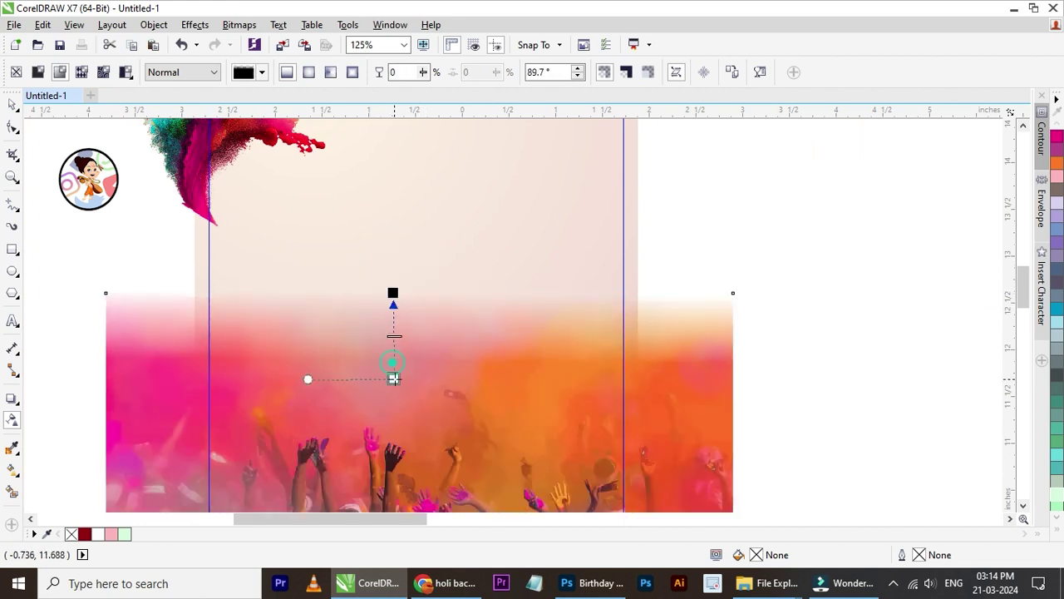
{"action": "left_click", "coordinate": [393, 292]}
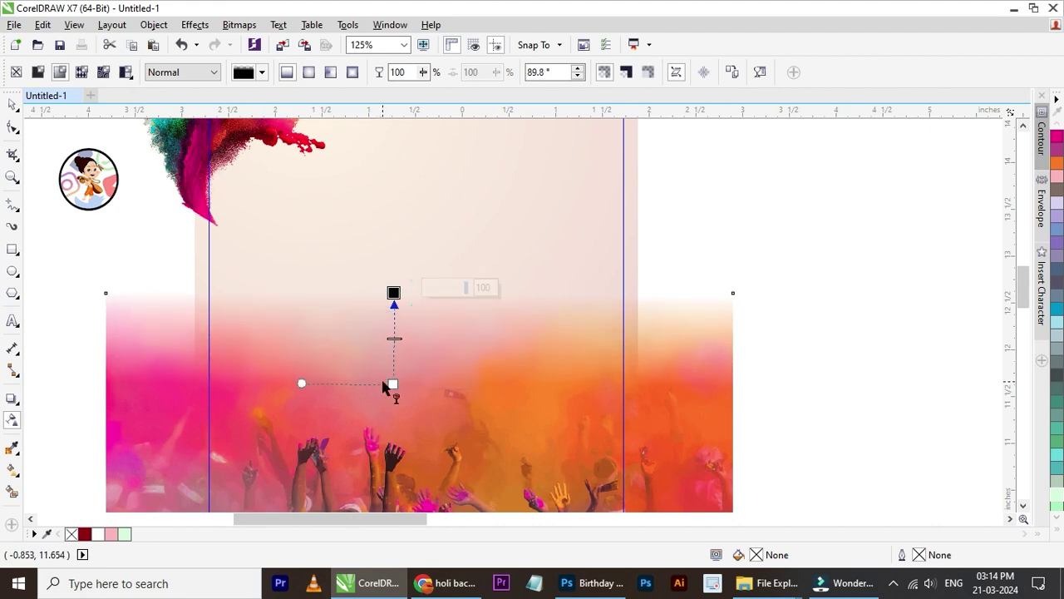
{"action": "left_click_drag", "start_coordinate": [392, 384], "coordinate": [392, 369]}
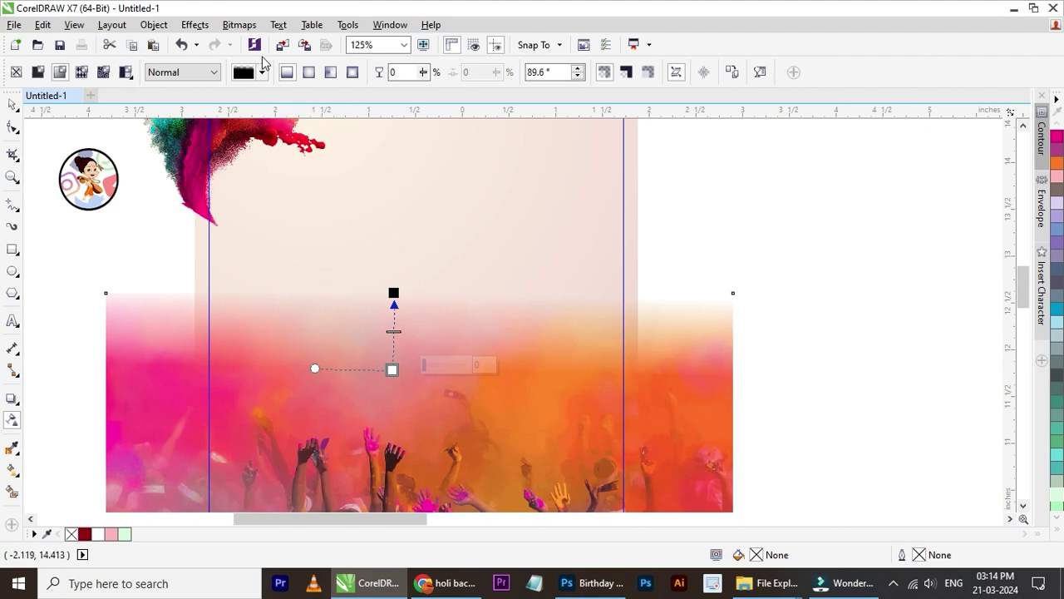
Convert the faded crowd photo to a bitmap and finish editing the frame contents.
{"action": "left_click", "coordinate": [256, 27]}
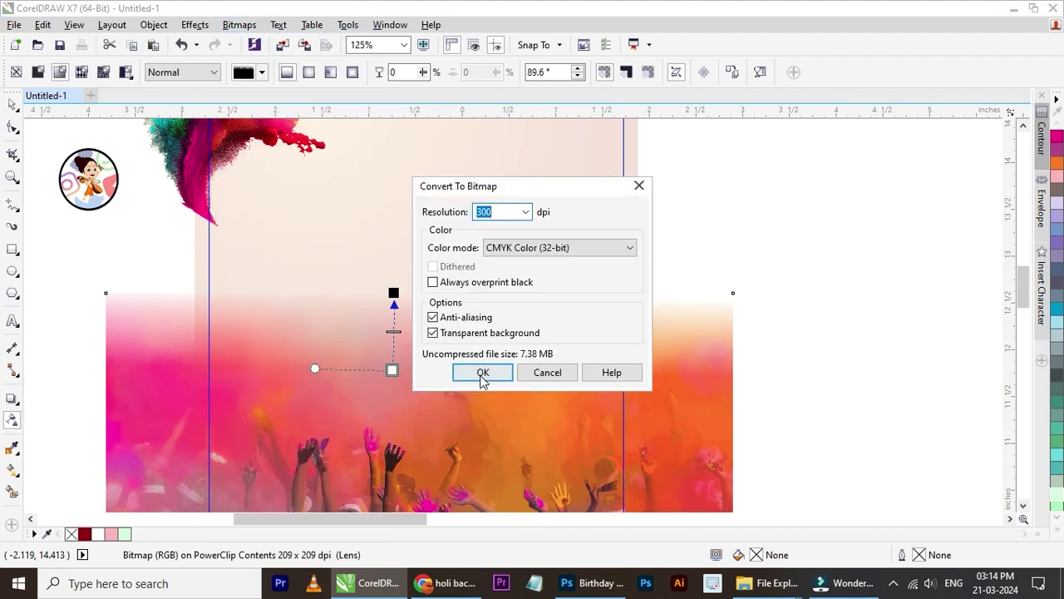
{"action": "left_click", "coordinate": [482, 376]}
{"action": "left_click", "coordinate": [12, 104]}
{"action": "scroll", "coordinate": [365, 295], "scroll_direction": "down", "scroll_amount": 1}
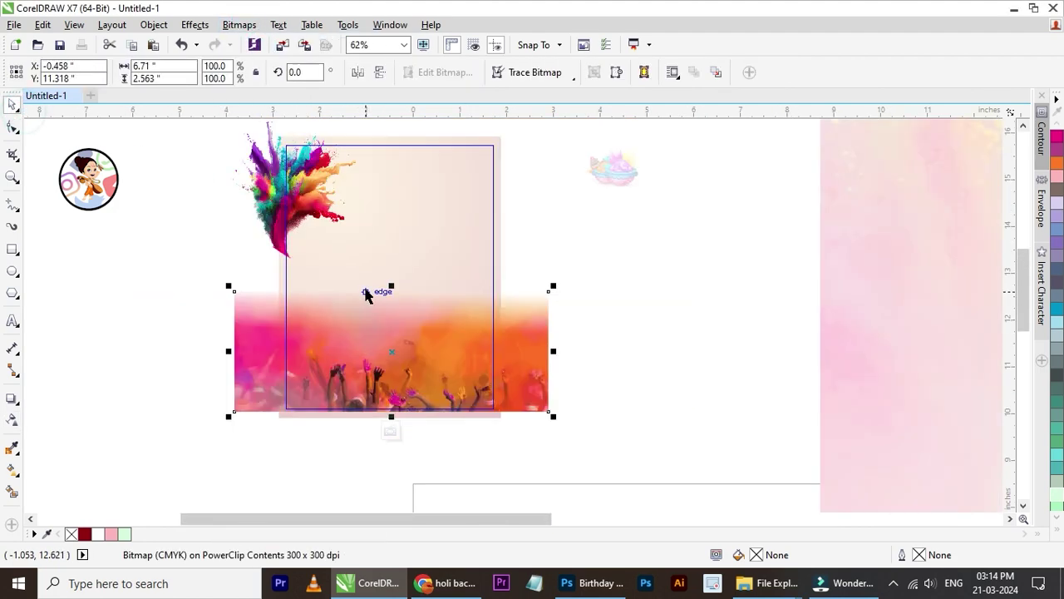
{"action": "left_click", "coordinate": [391, 433]}
{"action": "left_click", "coordinate": [564, 286]}
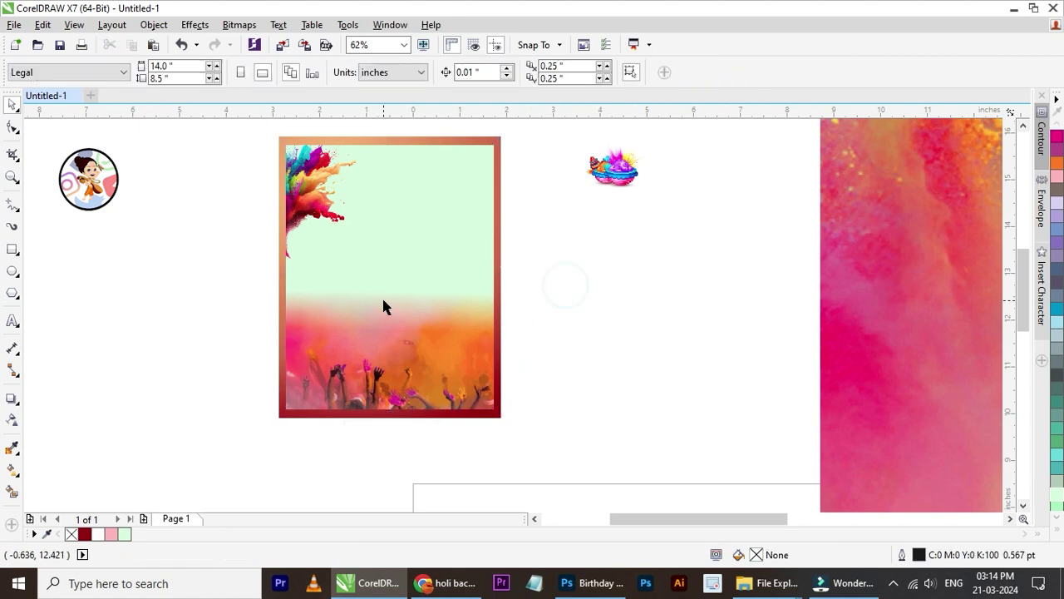
Fill the card's framed background with orange sampled from the crowd photo.
{"action": "scroll", "coordinate": [381, 296], "scroll_direction": "up", "scroll_amount": 1}
{"action": "left_click", "coordinate": [406, 266]}
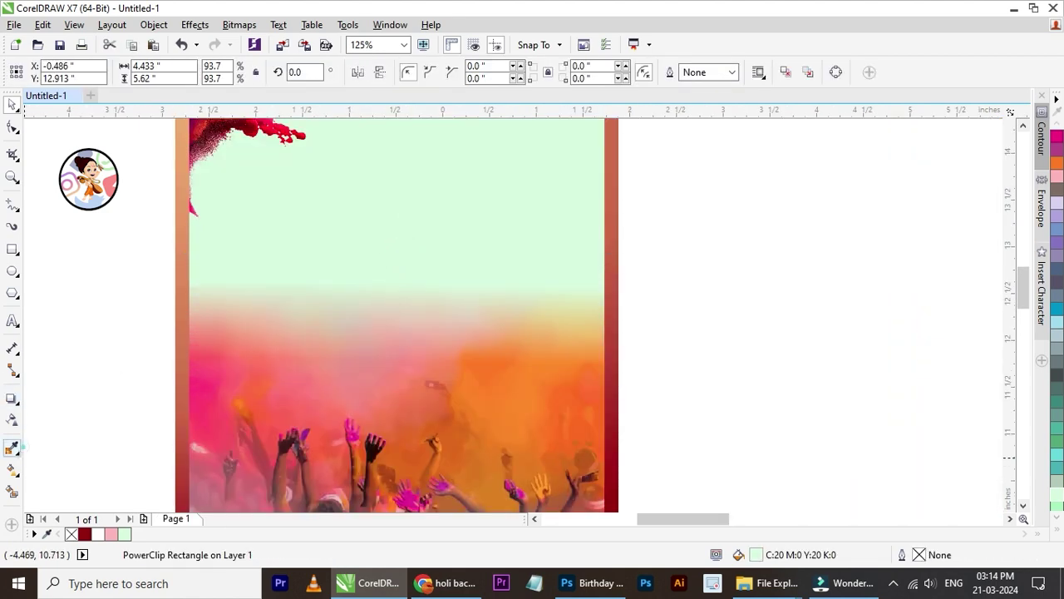
{"action": "left_click", "coordinate": [13, 449]}
{"action": "left_click", "coordinate": [469, 374]}
{"action": "left_click", "coordinate": [463, 225]}
Undo the orange fill to restore the mint background, then step back into editing the framed crowd photo.
{"action": "scroll", "coordinate": [430, 256], "scroll_direction": "down", "scroll_amount": 1}
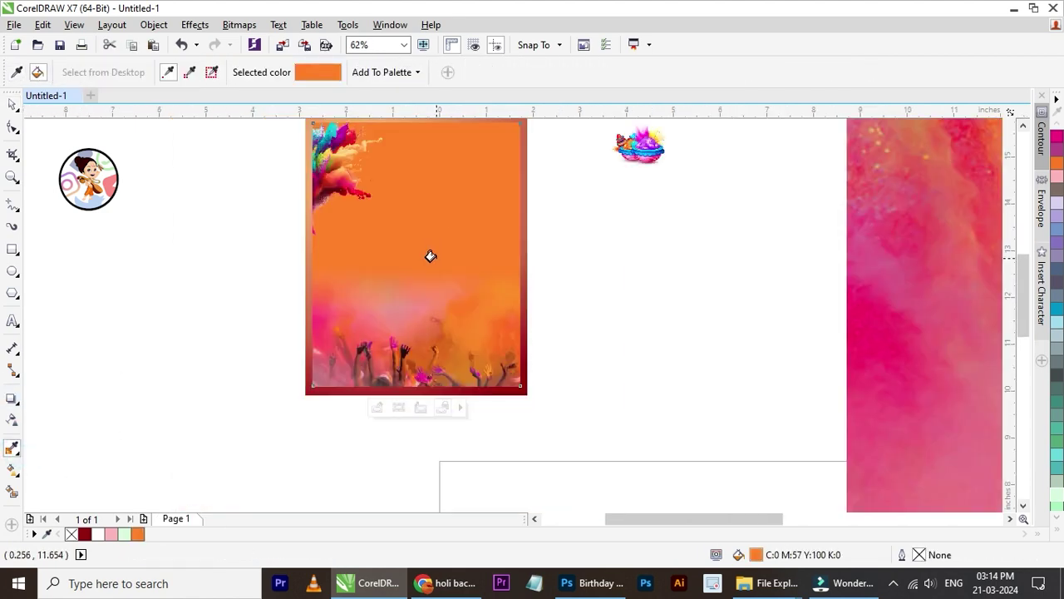
{"action": "scroll", "coordinate": [430, 256], "scroll_direction": "down", "scroll_amount": 1}
{"action": "scroll", "coordinate": [428, 212], "scroll_direction": "up", "scroll_amount": 1}
{"action": "scroll", "coordinate": [428, 200], "scroll_direction": "up", "scroll_amount": 1}
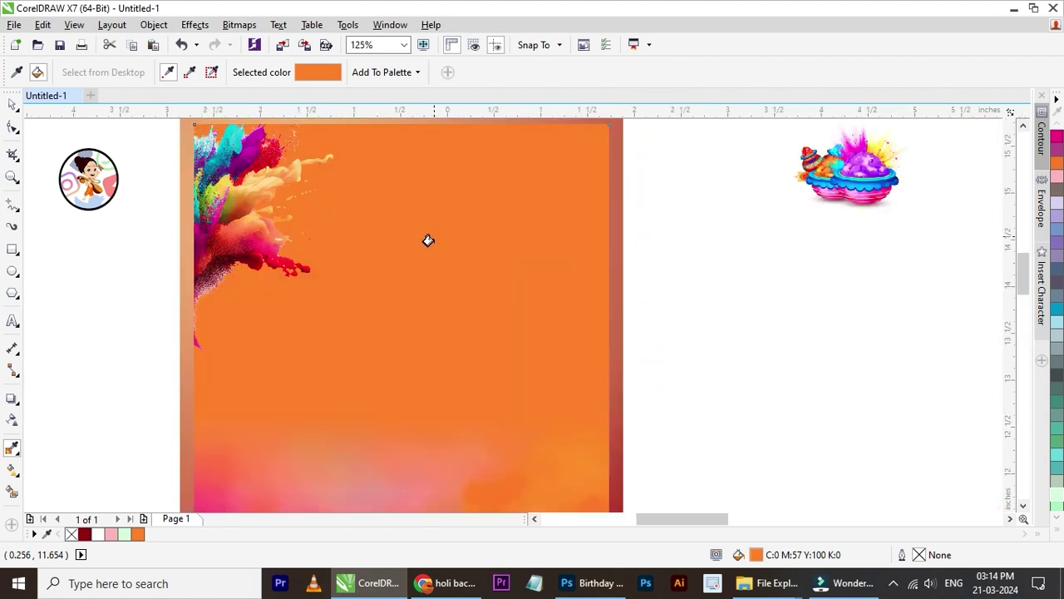
{"action": "scroll", "coordinate": [427, 249], "scroll_direction": "down", "scroll_amount": 1}
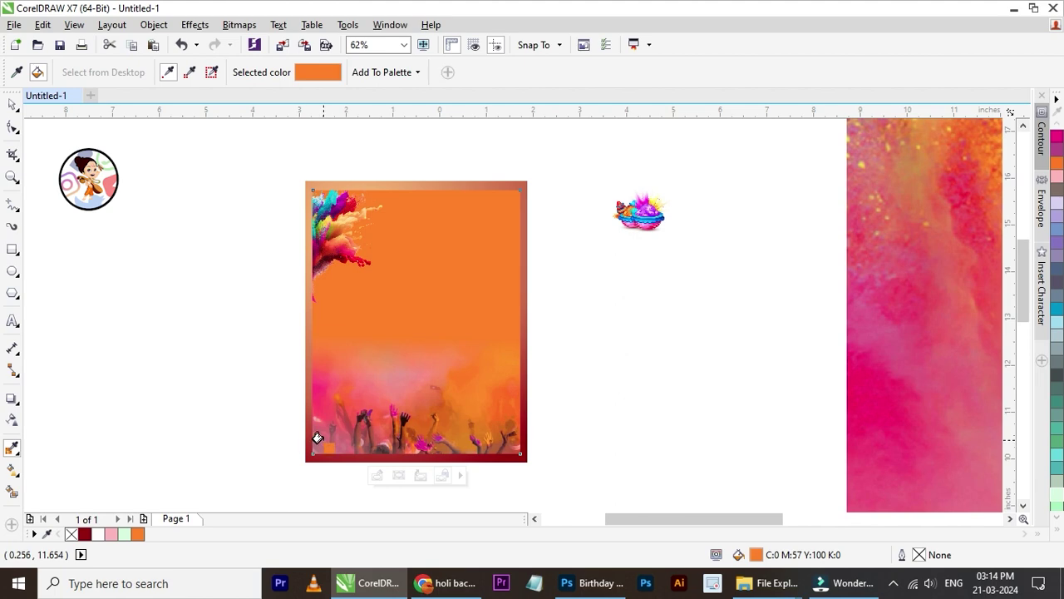
{"action": "key", "text": "ctrl+z"}
{"action": "scroll", "coordinate": [424, 369], "scroll_direction": "up", "scroll_amount": 1}
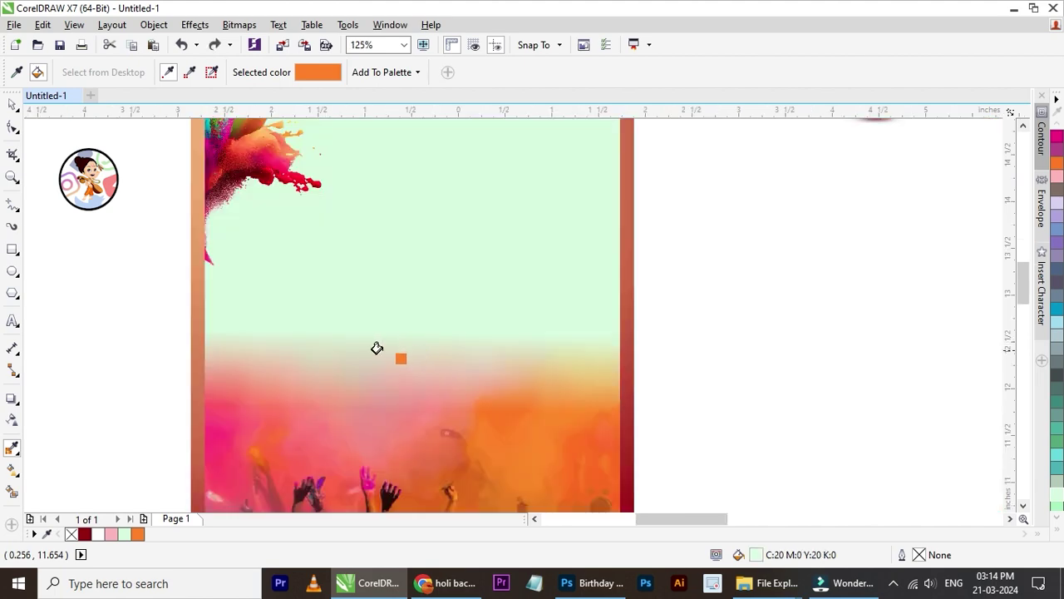
{"action": "key", "text": "ctrl+z"}
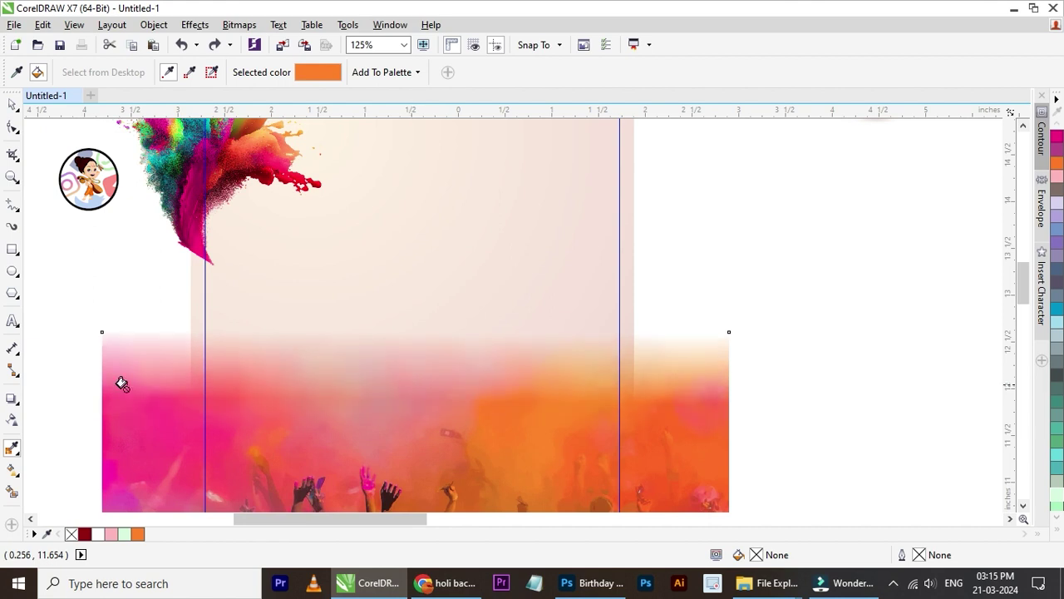
Clear the crowd photo's old fade and reapply a top-to-bottom linear transparency fade.
{"action": "left_click", "coordinate": [356, 383]}
{"action": "left_click", "coordinate": [11, 420]}
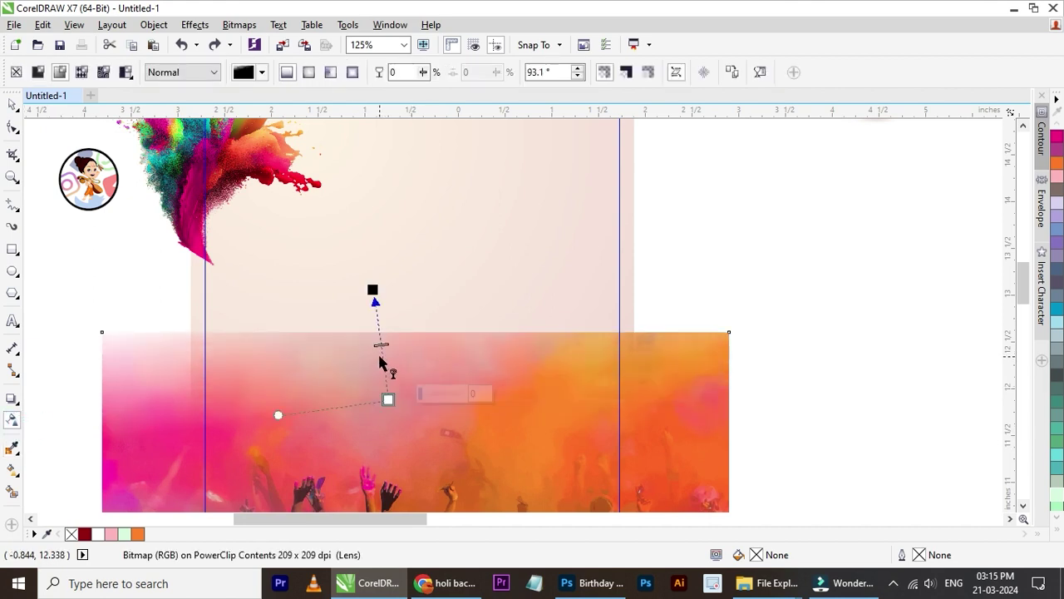
{"action": "left_click_drag", "start_coordinate": [373, 290], "coordinate": [389, 331]}
{"action": "left_click_drag", "start_coordinate": [388, 399], "coordinate": [387, 445]}
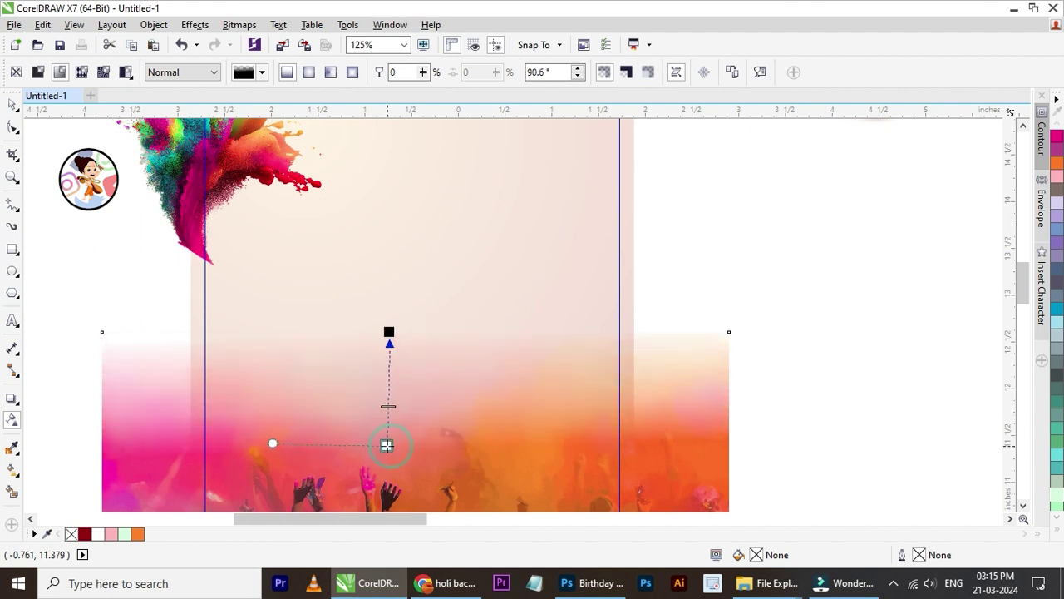
{"action": "left_click_drag", "start_coordinate": [389, 332], "coordinate": [390, 341]}
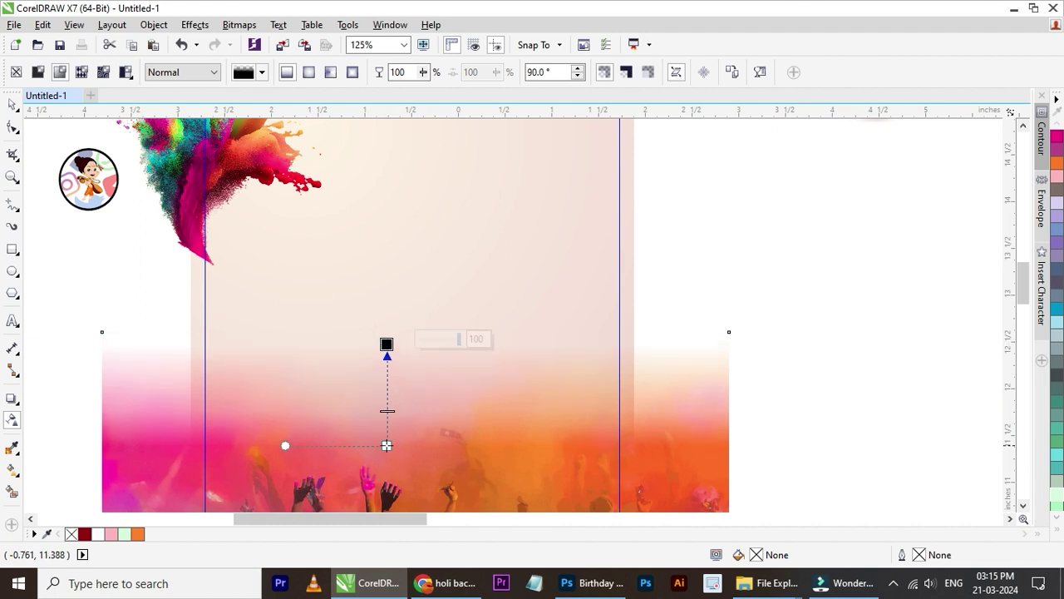
{"action": "left_click_drag", "start_coordinate": [387, 445], "coordinate": [385, 438]}
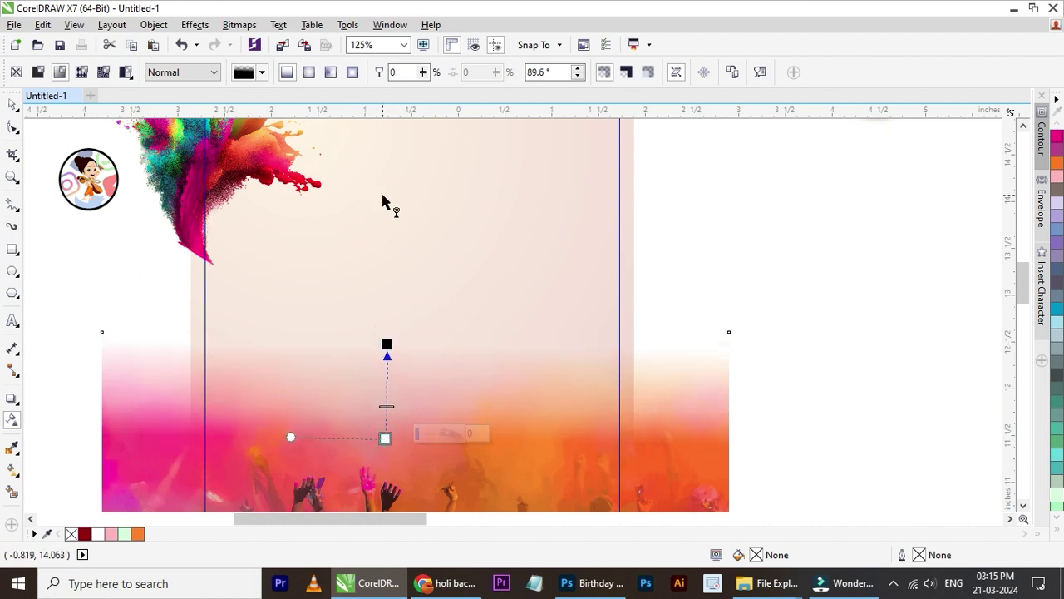
Convert the faded crowd photo to a bitmap and finish editing the frame's contents.
{"action": "left_click", "coordinate": [239, 24]}
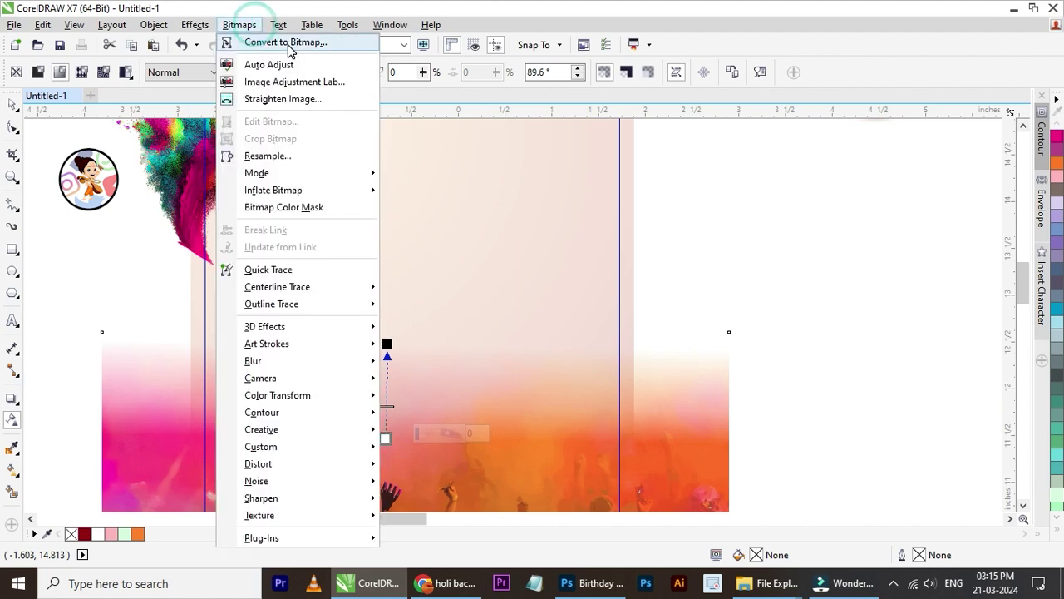
{"action": "left_click", "coordinate": [273, 40]}
{"action": "left_click", "coordinate": [487, 370]}
{"action": "scroll", "coordinate": [433, 378], "scroll_direction": "down", "scroll_amount": 2}
{"action": "scroll", "coordinate": [364, 361], "scroll_direction": "down", "scroll_amount": 3}
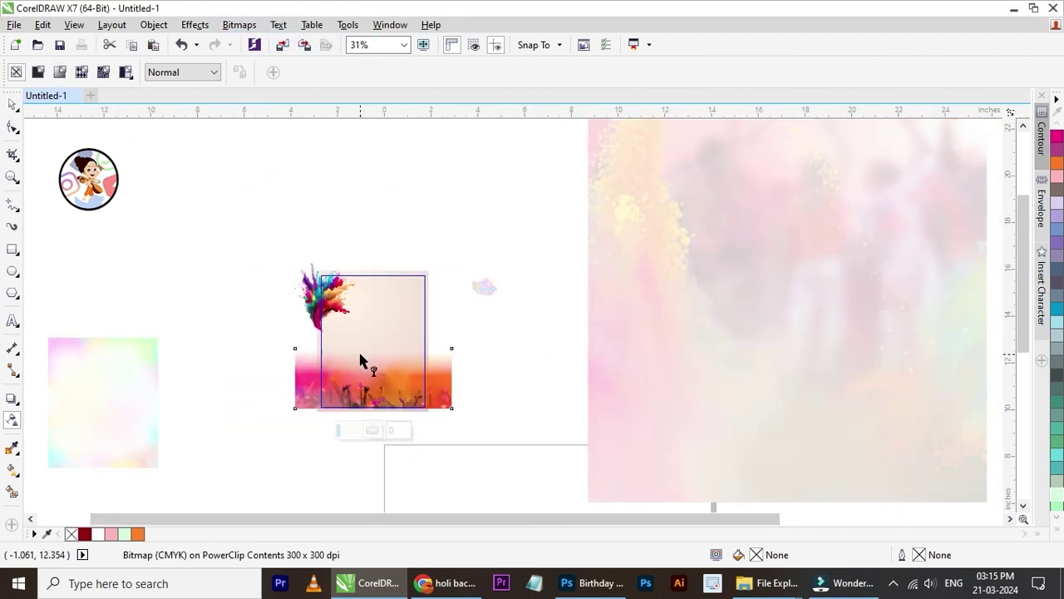
{"action": "left_click", "coordinate": [366, 247]}
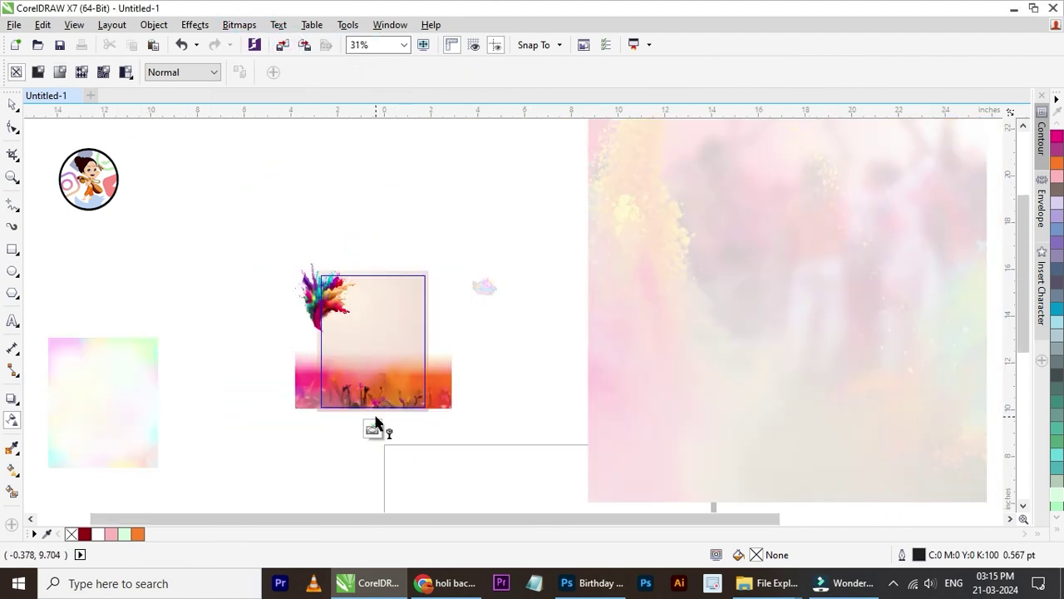
{"action": "left_click", "coordinate": [372, 427]}
{"action": "scroll", "coordinate": [368, 371], "scroll_direction": "up", "scroll_amount": 2}
{"action": "scroll", "coordinate": [368, 372], "scroll_direction": "up", "scroll_amount": 1}
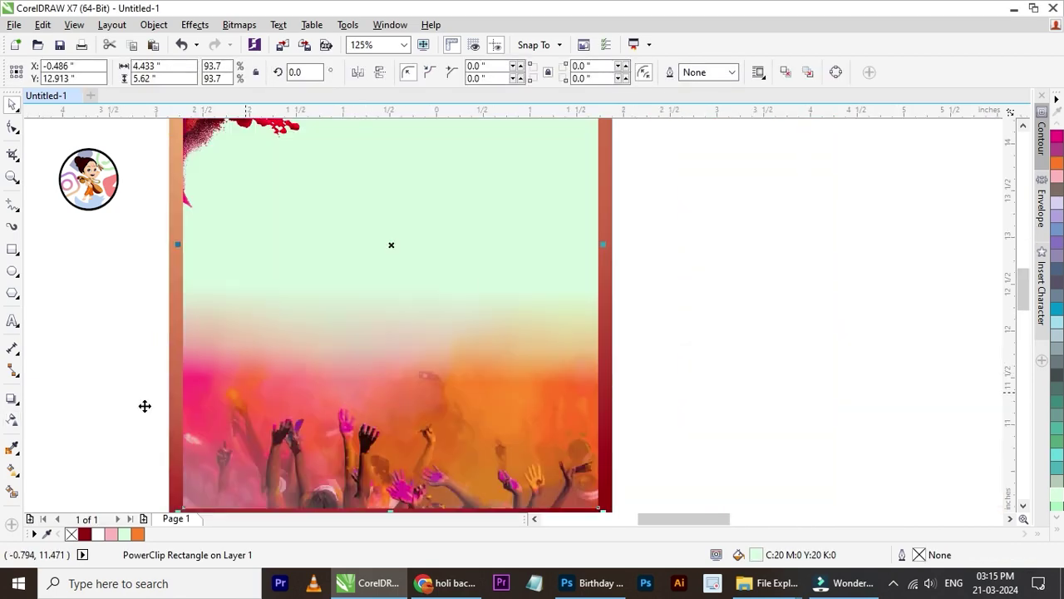
{"action": "left_click", "coordinate": [14, 448]}
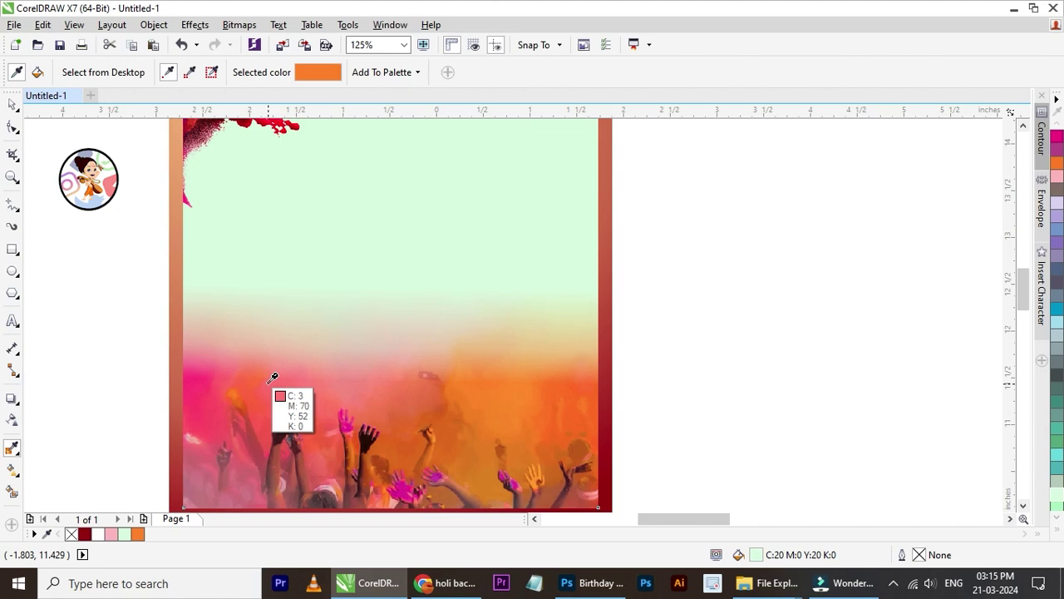
{"action": "left_click", "coordinate": [302, 364]}
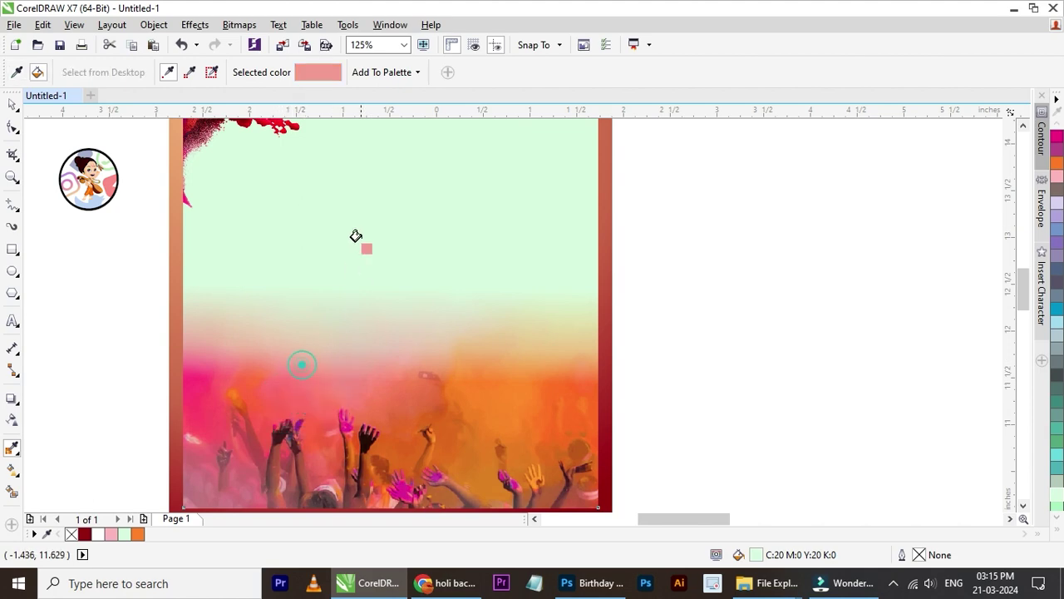
{"action": "left_click", "coordinate": [359, 227]}
{"action": "scroll", "coordinate": [354, 250], "scroll_direction": "down", "scroll_amount": 1}
{"action": "scroll", "coordinate": [354, 249], "scroll_direction": "down", "scroll_amount": 1}
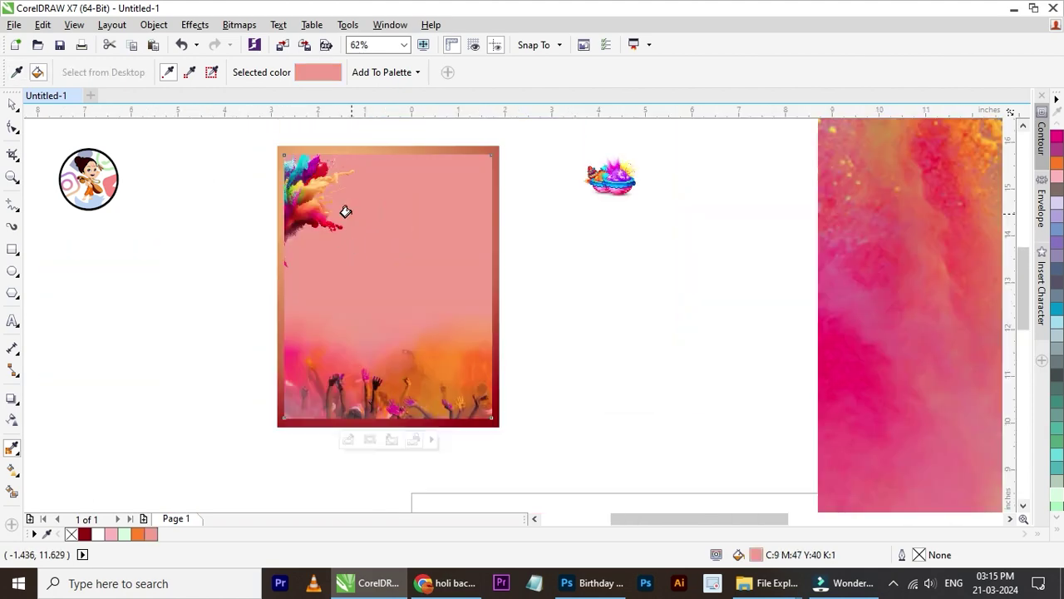
{"action": "scroll", "coordinate": [346, 212], "scroll_direction": "up", "scroll_amount": 2}
{"action": "key", "text": "ctrl+z"}
{"action": "left_click", "coordinate": [12, 104]}
{"action": "left_click", "coordinate": [721, 271]}
{"action": "scroll", "coordinate": [344, 232], "scroll_direction": "down", "scroll_amount": 2}
{"action": "scroll", "coordinate": [347, 224], "scroll_direction": "up", "scroll_amount": 2}
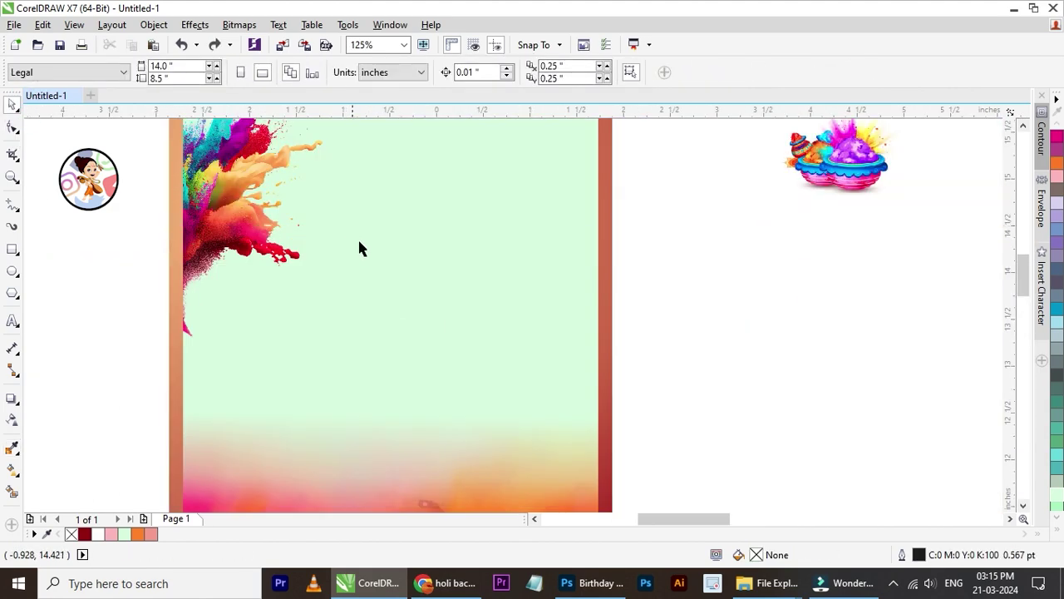
{"action": "scroll", "coordinate": [349, 239], "scroll_direction": "down", "scroll_amount": 1}
{"action": "left_click", "coordinate": [376, 372]}
{"action": "left_click", "coordinate": [542, 338]}
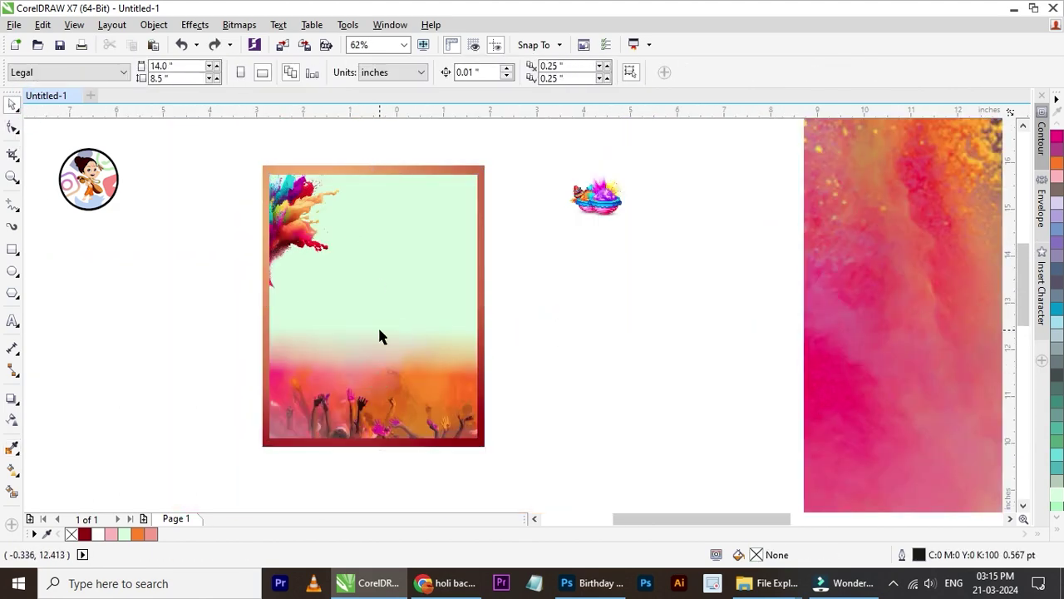
{"action": "scroll", "coordinate": [379, 336], "scroll_direction": "down", "scroll_amount": 1}
Move the pastel splash image up and to the right.
{"action": "left_click_drag", "start_coordinate": [160, 368], "coordinate": [227, 285]}
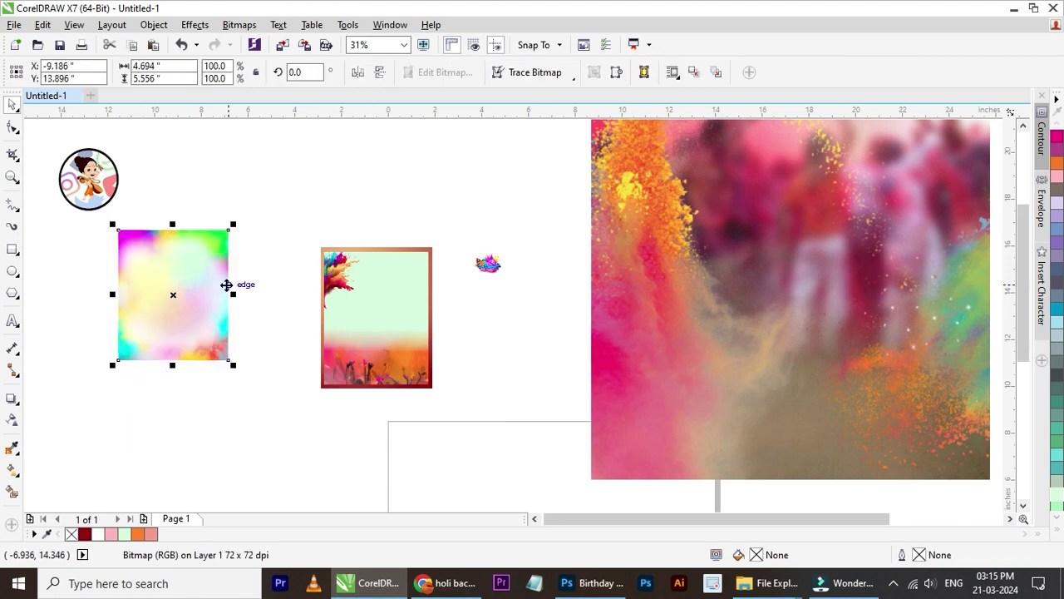
{"action": "scroll", "coordinate": [185, 285], "scroll_direction": "up", "scroll_amount": 1}
{"action": "scroll", "coordinate": [152, 235], "scroll_direction": "up", "scroll_amount": 1}
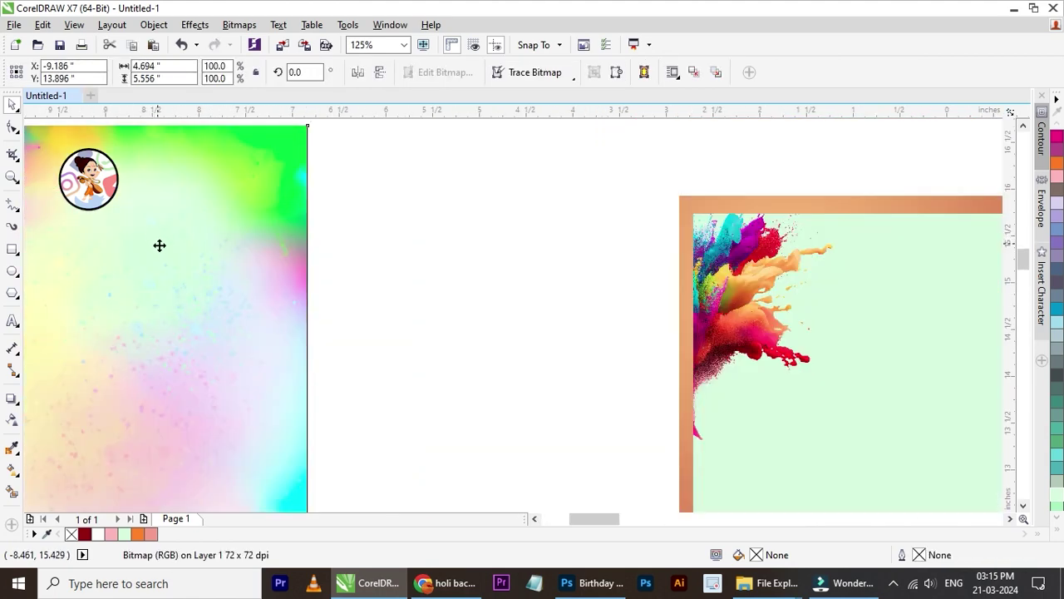
{"action": "scroll", "coordinate": [159, 244], "scroll_direction": "up", "scroll_amount": 1}
{"action": "scroll", "coordinate": [202, 258], "scroll_direction": "down", "scroll_amount": 4}
{"action": "scroll", "coordinate": [202, 253], "scroll_direction": "down", "scroll_amount": 1}
Shrink the blurred Holi crowd photo to 42.6% and shift it down-left.
{"action": "left_click", "coordinate": [333, 263]}
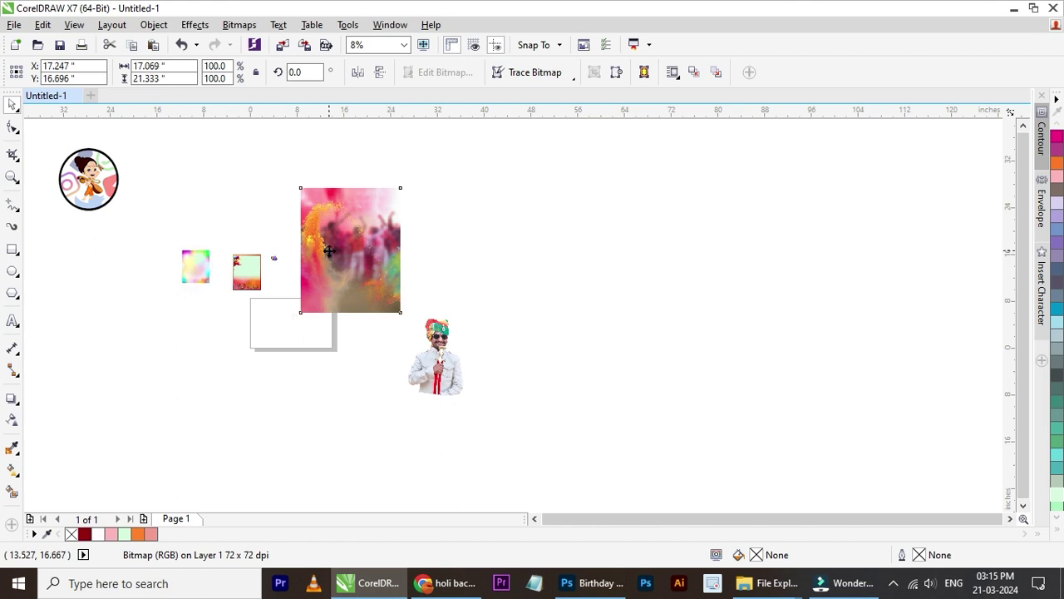
{"action": "scroll", "coordinate": [280, 255], "scroll_direction": "up", "scroll_amount": 1}
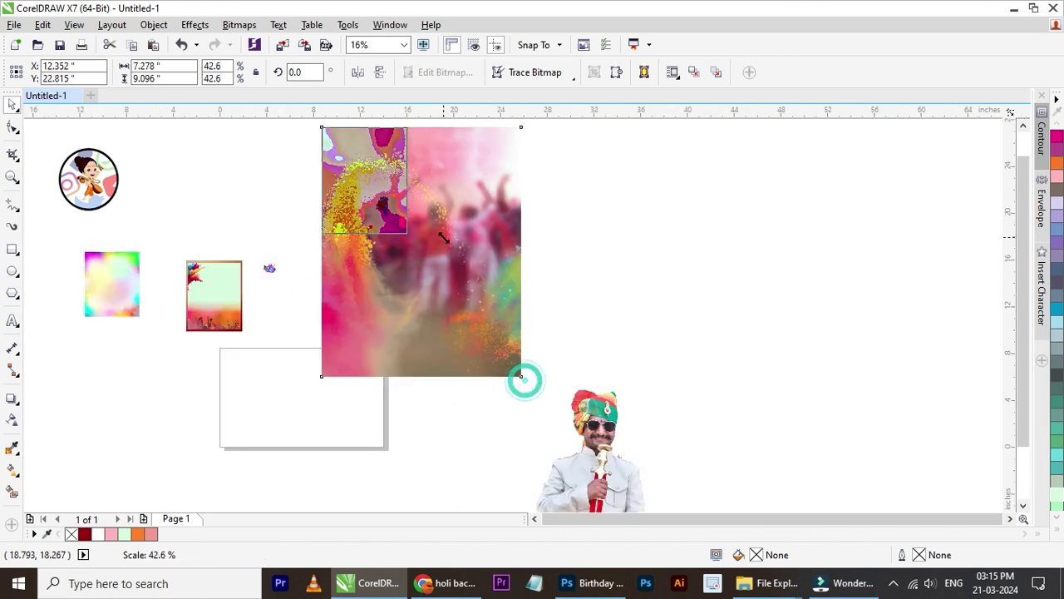
{"action": "left_click_drag", "start_coordinate": [526, 382], "coordinate": [409, 235]}
{"action": "left_click_drag", "start_coordinate": [379, 170], "coordinate": [340, 304]}
Drag the pastel splash image over next to the card frame.
{"action": "scroll", "coordinate": [235, 307], "scroll_direction": "up", "scroll_amount": 1}
{"action": "scroll", "coordinate": [232, 303], "scroll_direction": "up", "scroll_amount": 1}
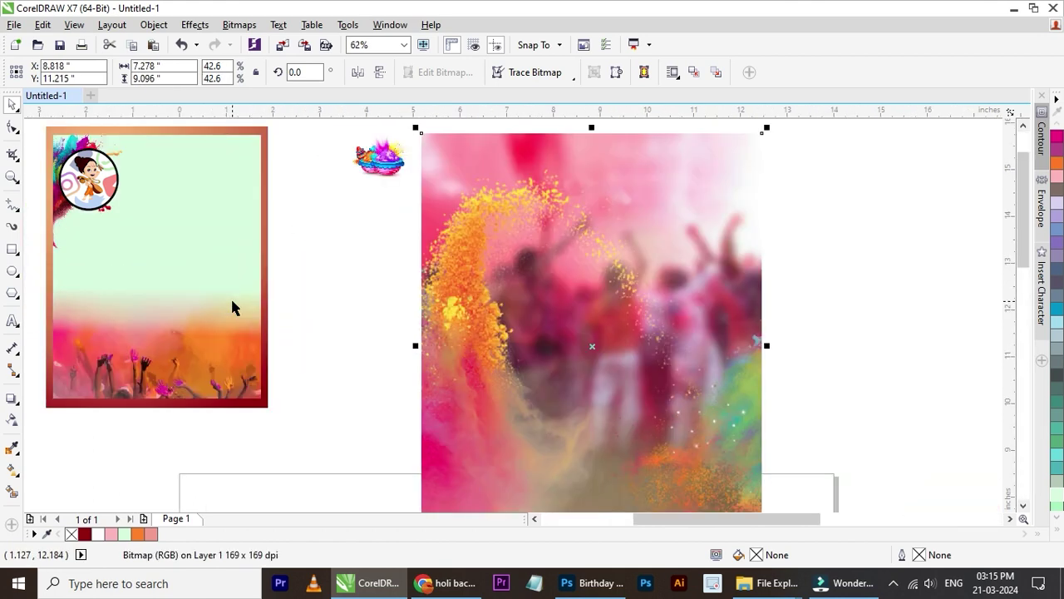
{"action": "scroll", "coordinate": [252, 295], "scroll_direction": "down", "scroll_amount": 1}
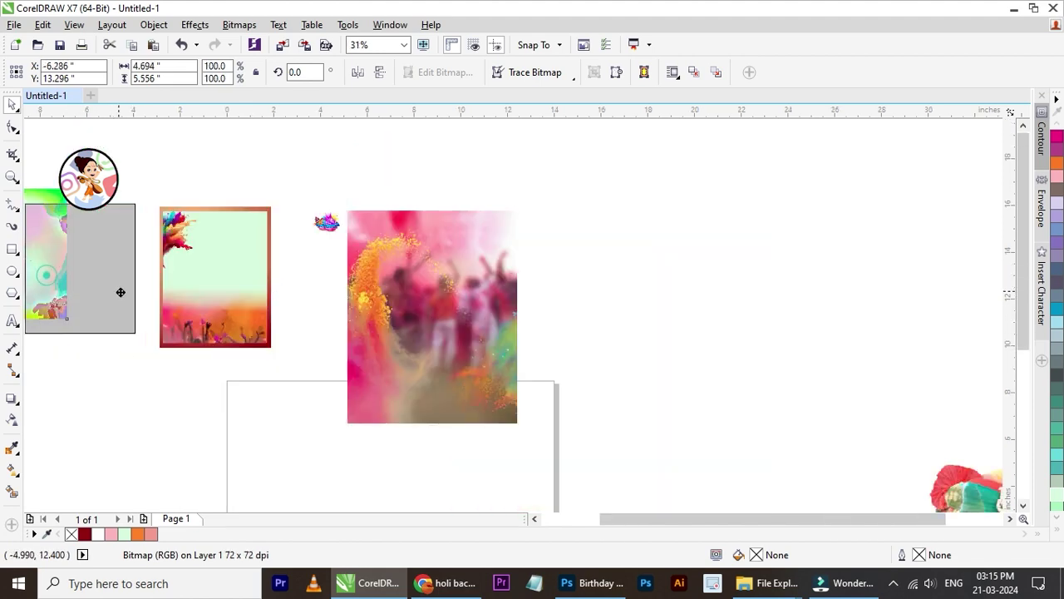
{"action": "left_click_drag", "start_coordinate": [50, 283], "coordinate": [152, 288]}
{"action": "scroll", "coordinate": [132, 242], "scroll_direction": "up", "scroll_amount": 1}
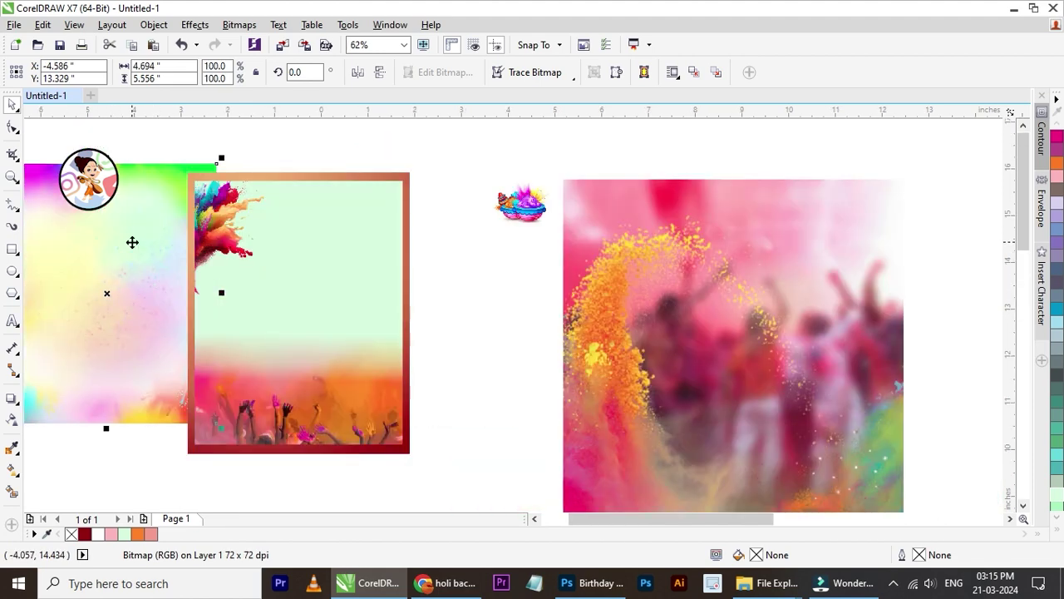
Bring the pastel splash image forward, PowerClip it into the card frame, and position it to fill.
{"action": "key", "text": "shift+Page_Up"}
{"action": "left_click_drag", "start_coordinate": [132, 242], "coordinate": [302, 247]}
{"action": "left_click", "coordinate": [260, 470]}
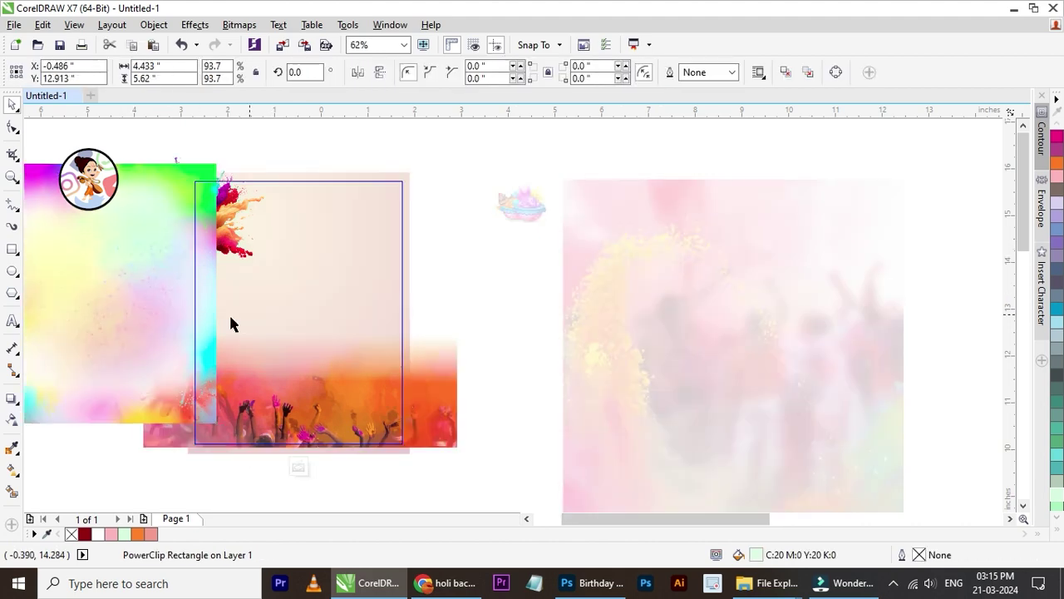
{"action": "left_click", "coordinate": [209, 301]}
{"action": "left_click_drag", "start_coordinate": [122, 283], "coordinate": [347, 306]}
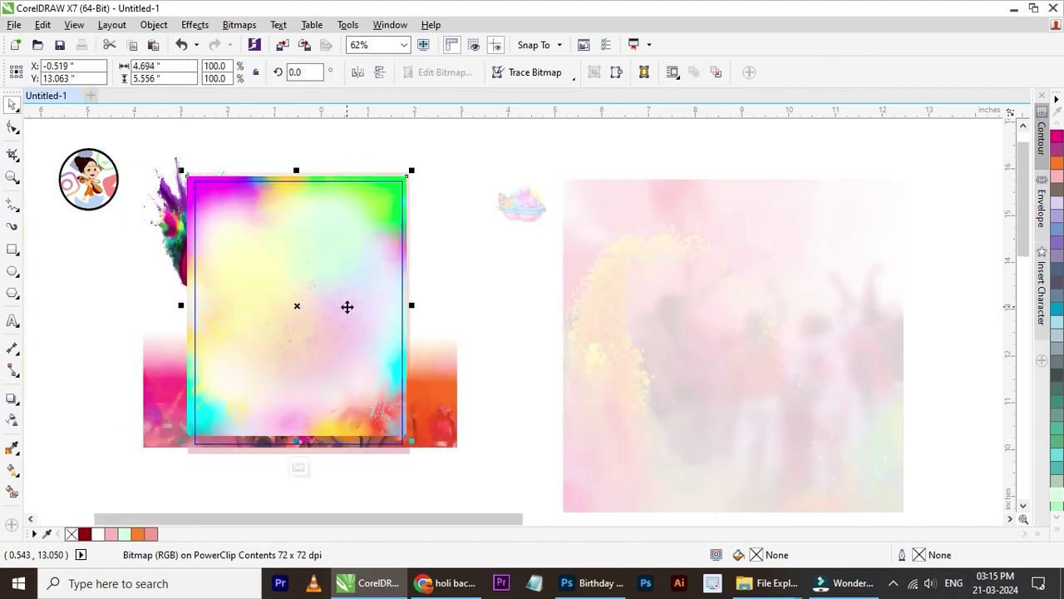
Finish editing the frame's contents and deselect everything.
{"action": "left_click", "coordinate": [466, 296]}
{"action": "left_click", "coordinate": [356, 290]}
{"action": "left_click", "coordinate": [299, 467]}
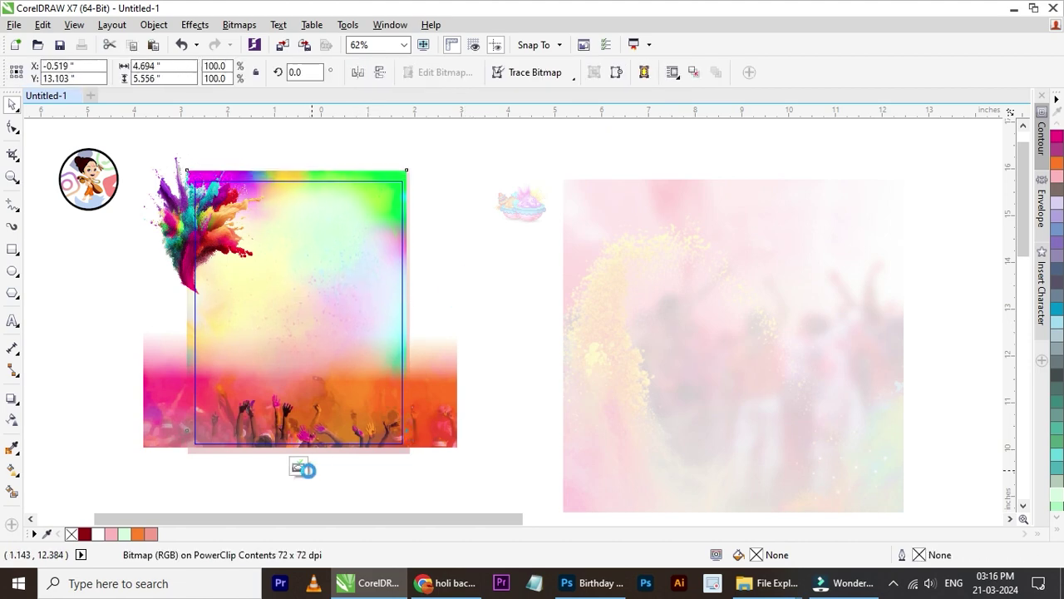
{"action": "left_click", "coordinate": [506, 309]}
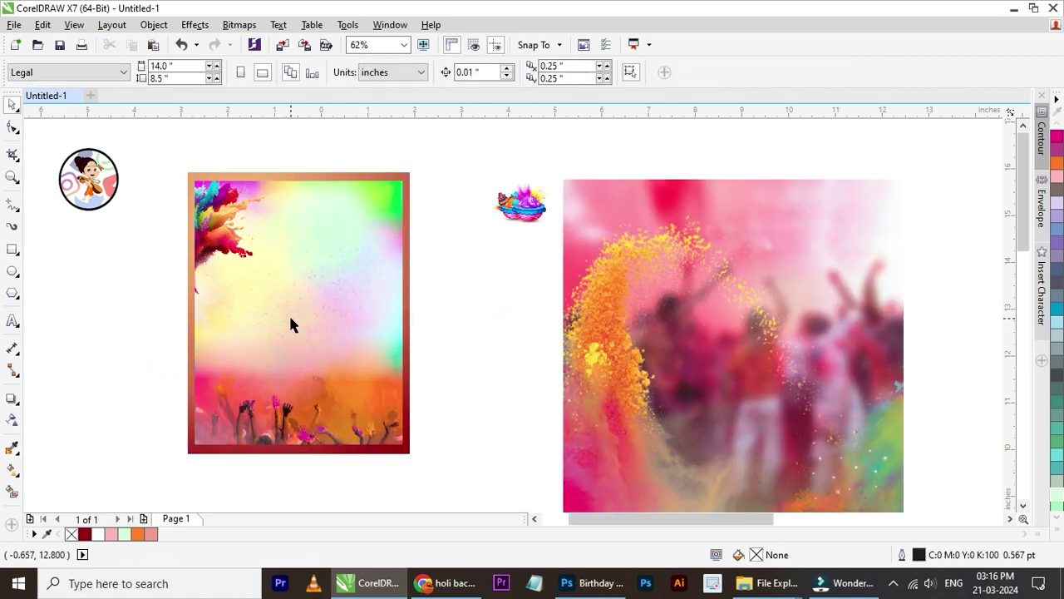
{"action": "scroll", "coordinate": [291, 320], "scroll_direction": "up", "scroll_amount": 1}
{"action": "scroll", "coordinate": [285, 295], "scroll_direction": "down", "scroll_amount": 1}
{"action": "scroll", "coordinate": [279, 273], "scroll_direction": "up", "scroll_amount": 2}
{"action": "scroll", "coordinate": [278, 268], "scroll_direction": "up", "scroll_amount": 1}
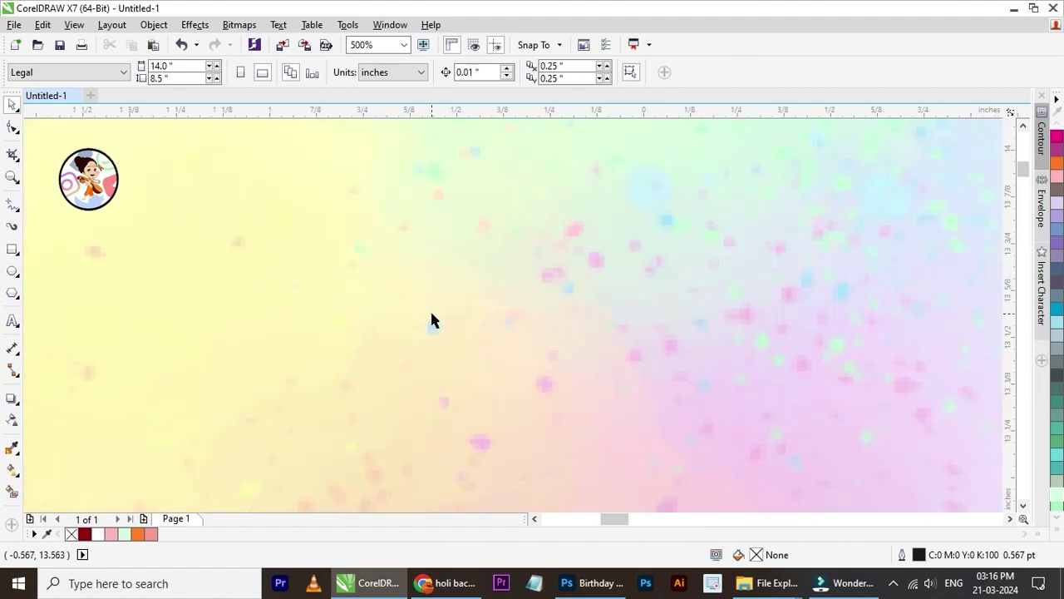
{"action": "scroll", "coordinate": [432, 320], "scroll_direction": "down", "scroll_amount": 2}
{"action": "scroll", "coordinate": [428, 316], "scroll_direction": "down", "scroll_amount": 2}
{"action": "scroll", "coordinate": [444, 316], "scroll_direction": "up", "scroll_amount": 1}
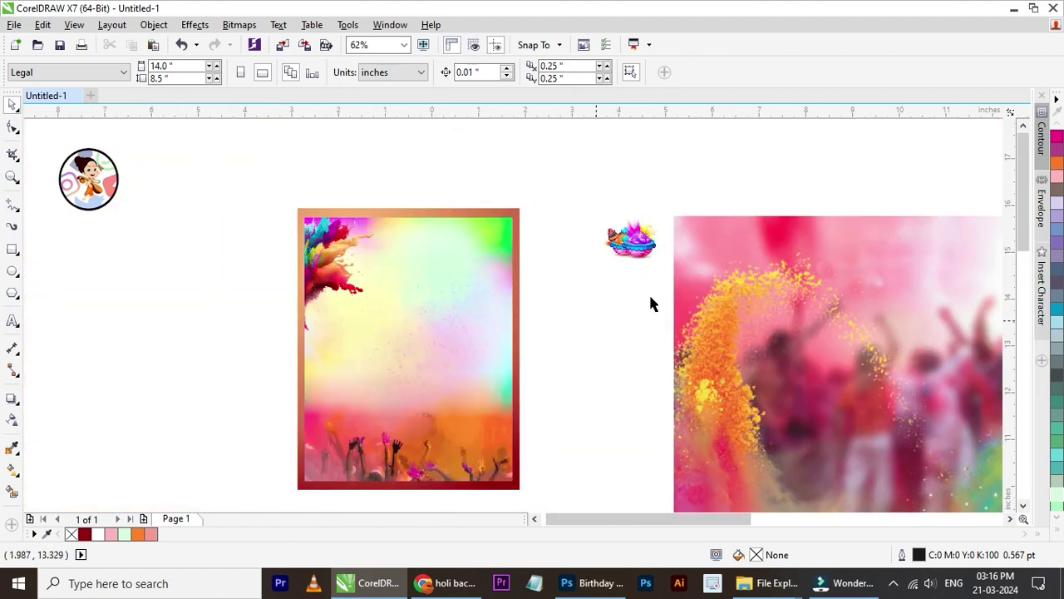
Place the Holi pots image at the card's centre, enlarged to 9.4%.
{"action": "left_click_drag", "start_coordinate": [630, 241], "coordinate": [380, 357]}
{"action": "scroll", "coordinate": [376, 367], "scroll_direction": "up", "scroll_amount": 1}
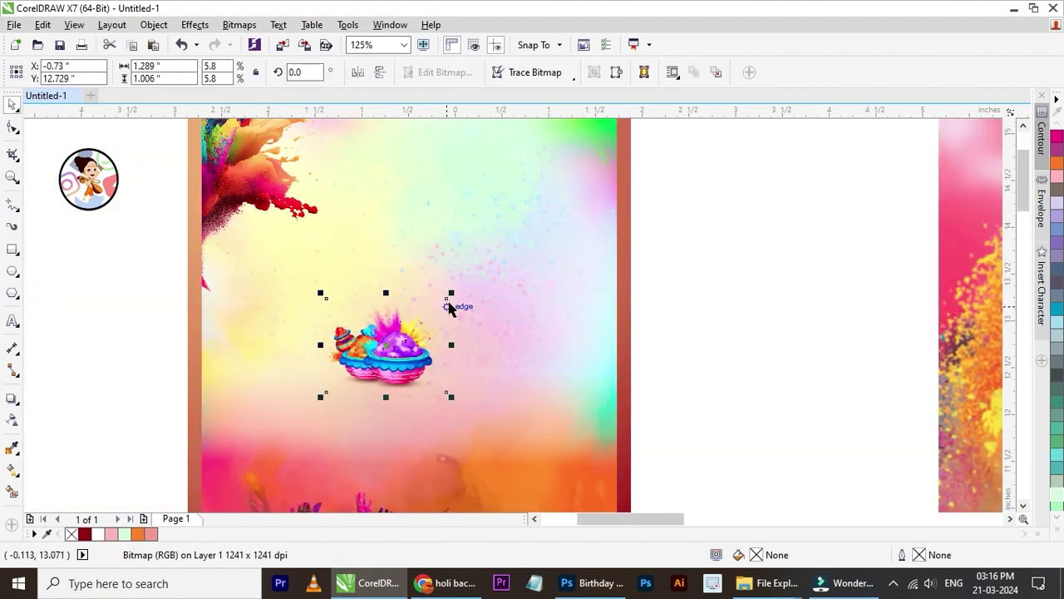
{"action": "left_click_drag", "start_coordinate": [452, 296], "coordinate": [528, 232]}
{"action": "left_click_drag", "start_coordinate": [416, 320], "coordinate": [403, 325]}
{"action": "scroll", "coordinate": [403, 324], "scroll_direction": "down", "scroll_amount": 1}
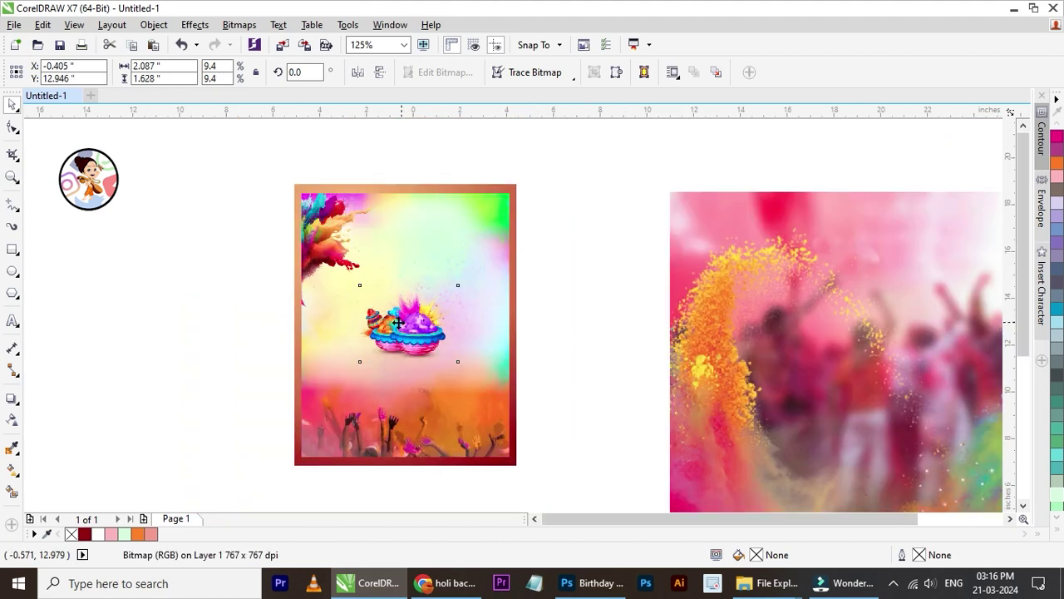
{"action": "left_click_drag", "start_coordinate": [413, 321], "coordinate": [411, 321]}
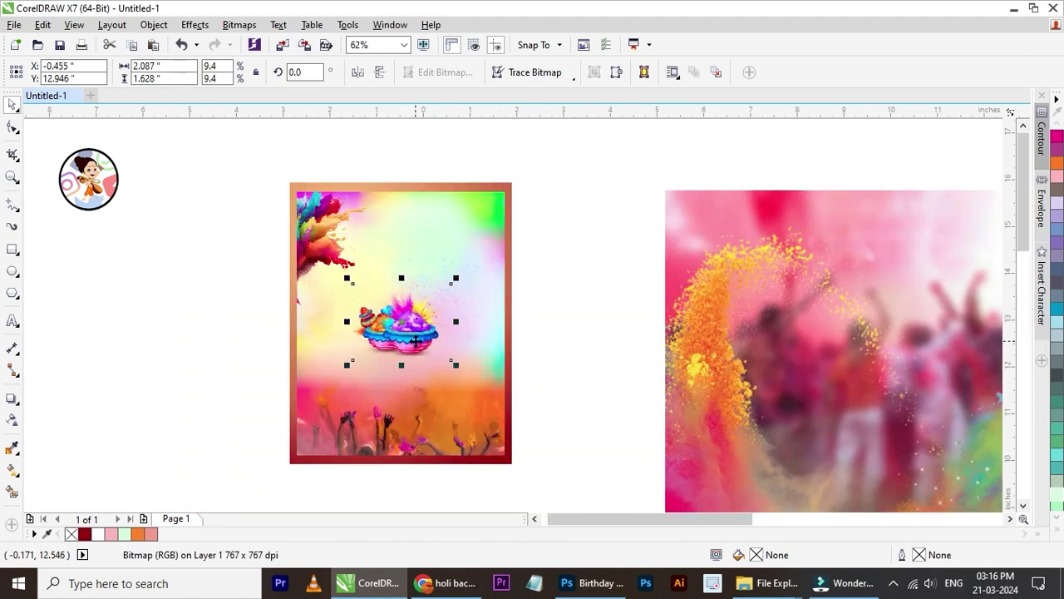
{"action": "left_click", "coordinate": [410, 258]}
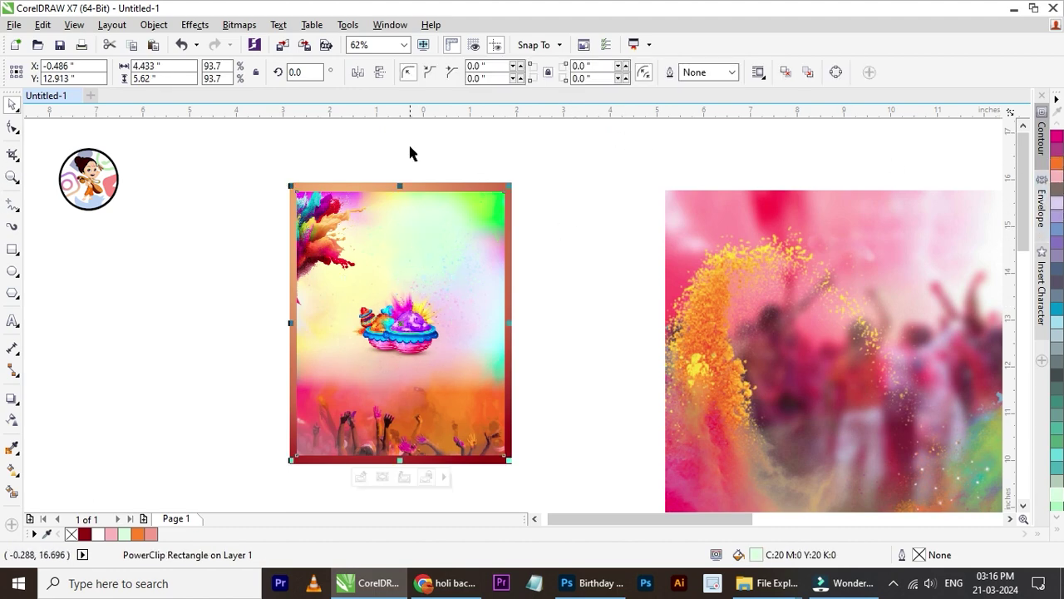
Give the card's framed background a 2.0 pt pale lavender outline.
{"action": "left_click", "coordinate": [732, 74]}
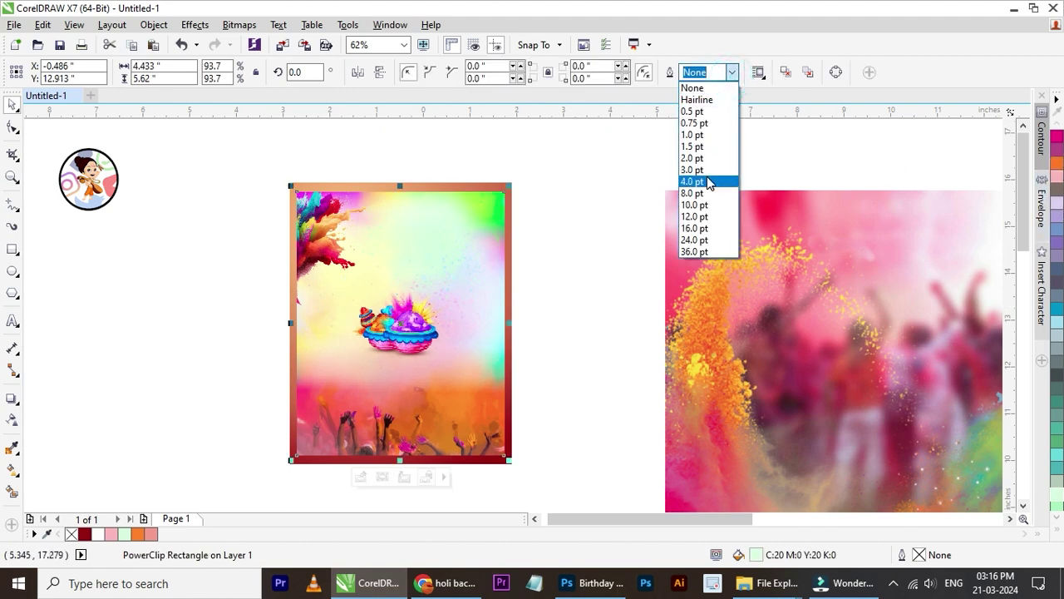
{"action": "left_click", "coordinate": [707, 180]}
{"action": "left_click", "coordinate": [732, 72]}
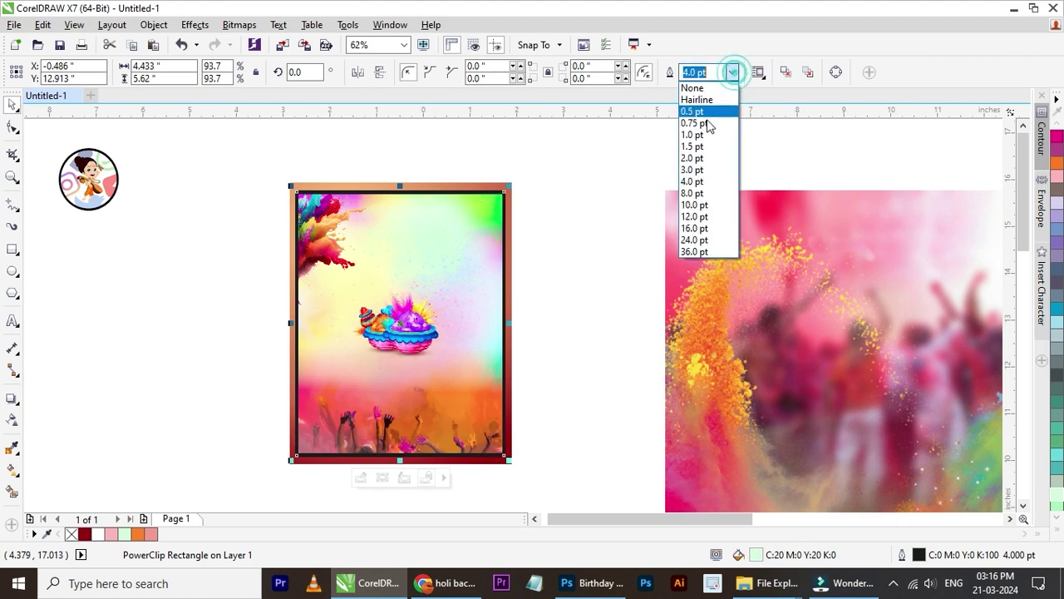
{"action": "left_click", "coordinate": [707, 158]}
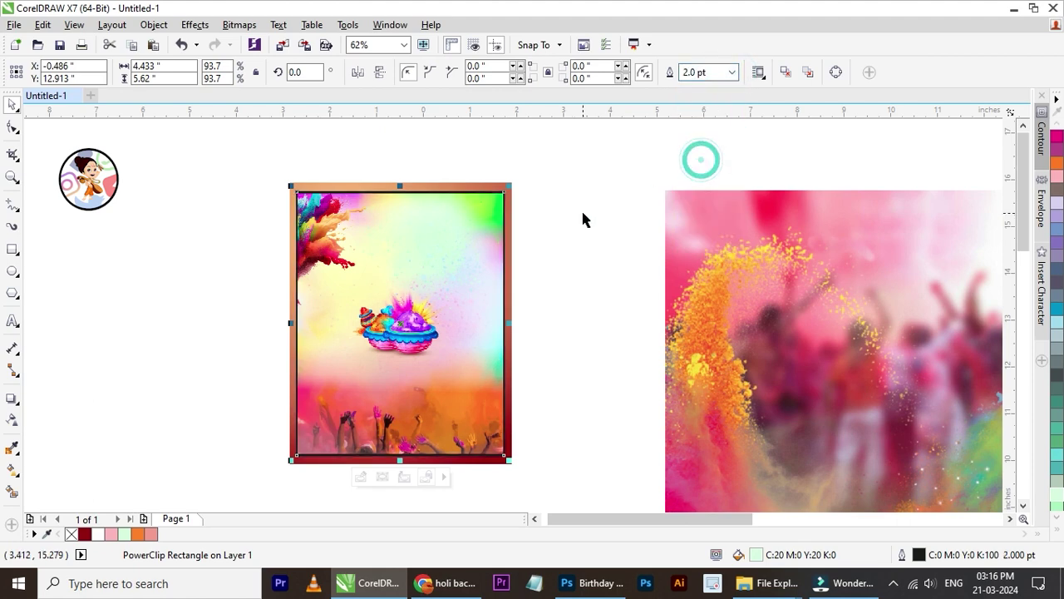
{"action": "right_click", "coordinate": [1057, 204]}
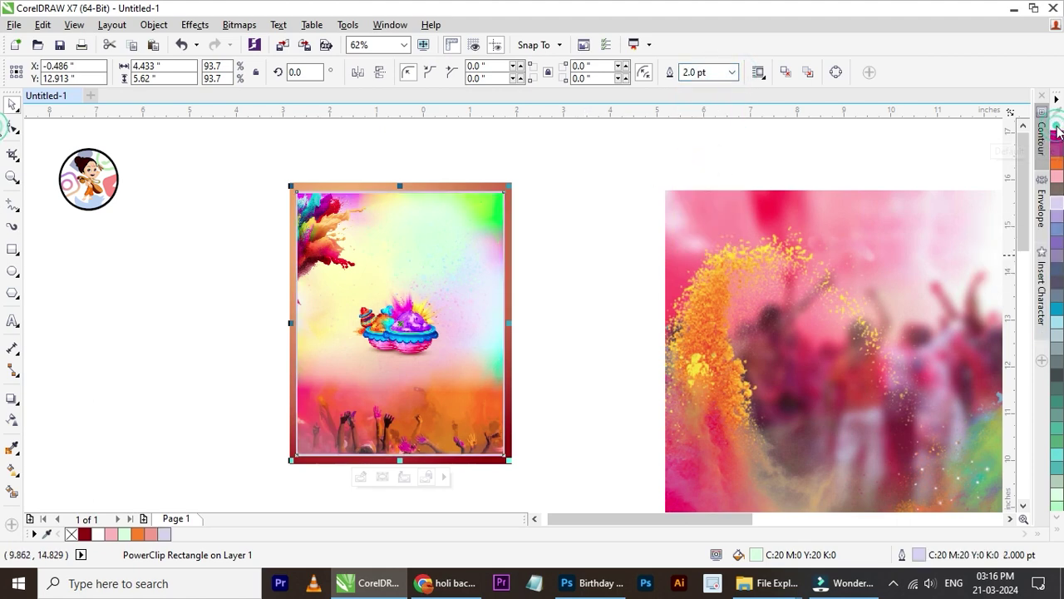
{"action": "left_click", "coordinate": [1060, 531]}
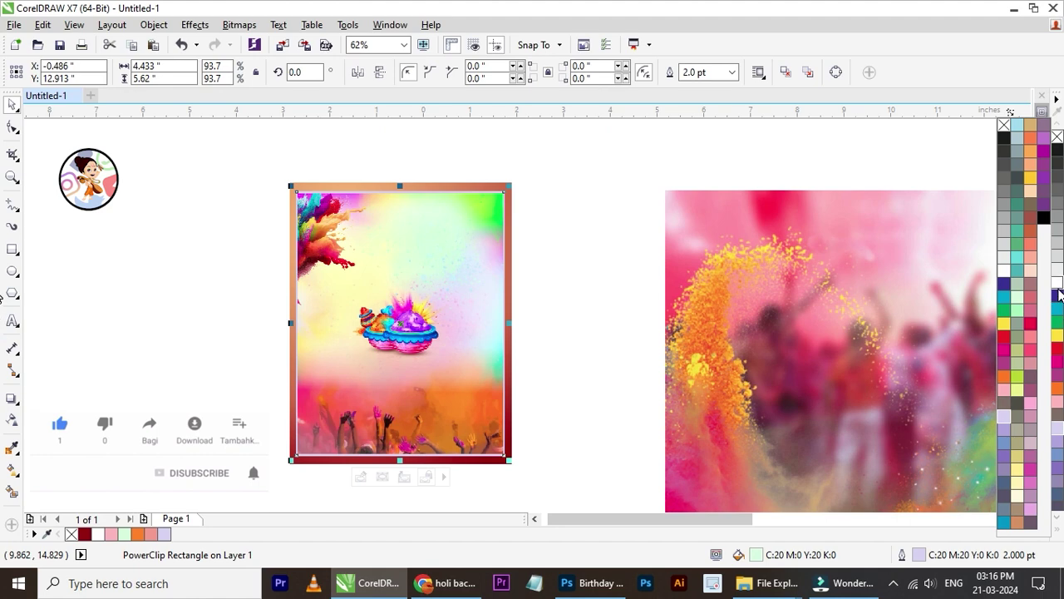
{"action": "left_click", "coordinate": [433, 141]}
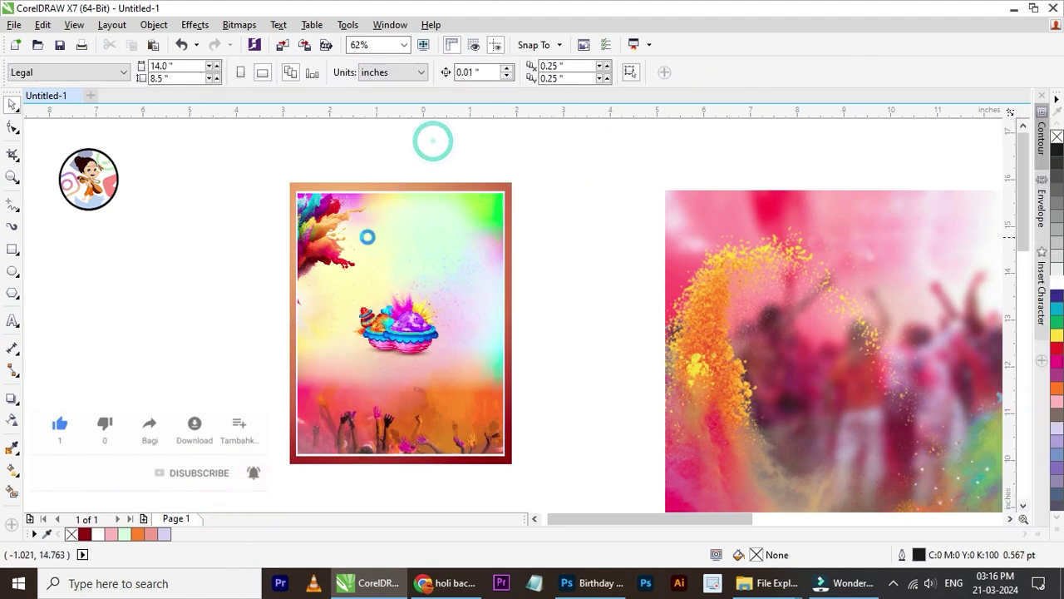
Select the card's framed background and open its PowerClip contents for editing.
{"action": "scroll", "coordinate": [371, 243], "scroll_direction": "up", "scroll_amount": 3}
{"action": "scroll", "coordinate": [371, 288], "scroll_direction": "down", "scroll_amount": 3}
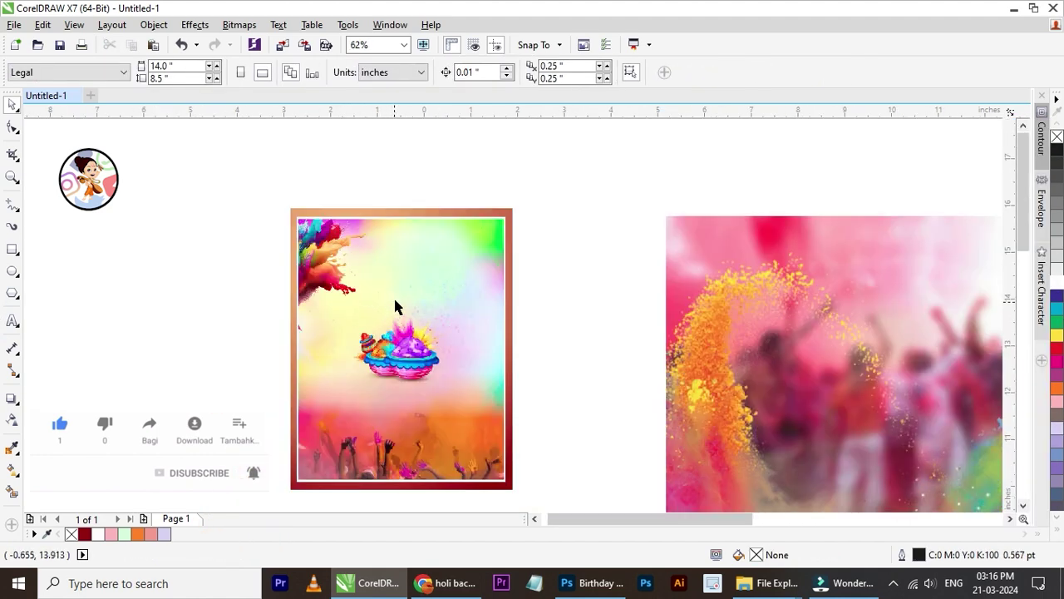
{"action": "scroll", "coordinate": [394, 308], "scroll_direction": "down", "scroll_amount": 3}
{"action": "scroll", "coordinate": [403, 372], "scroll_direction": "up", "scroll_amount": 3}
{"action": "left_click", "coordinate": [398, 285]}
{"action": "left_click", "coordinate": [540, 254]}
{"action": "left_click", "coordinate": [477, 226]}
{"action": "left_click", "coordinate": [477, 229], "text": "ctrl"}
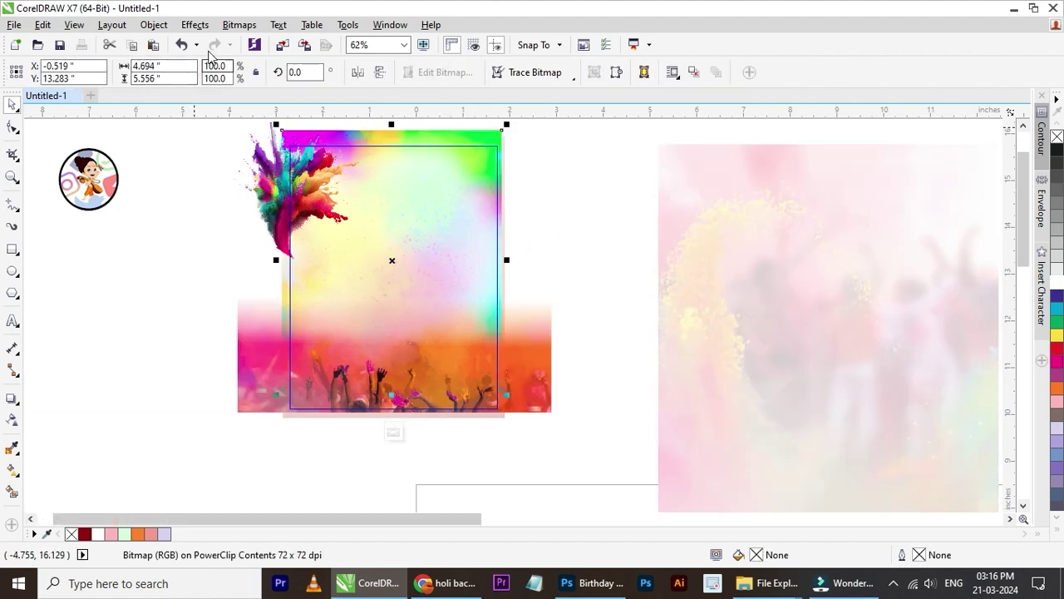
Apply 60% uniform transparency to the pastel image, then finish editing and deselect.
{"action": "left_click", "coordinate": [13, 420]}
{"action": "left_click_drag", "start_coordinate": [289, 262], "coordinate": [502, 260]}
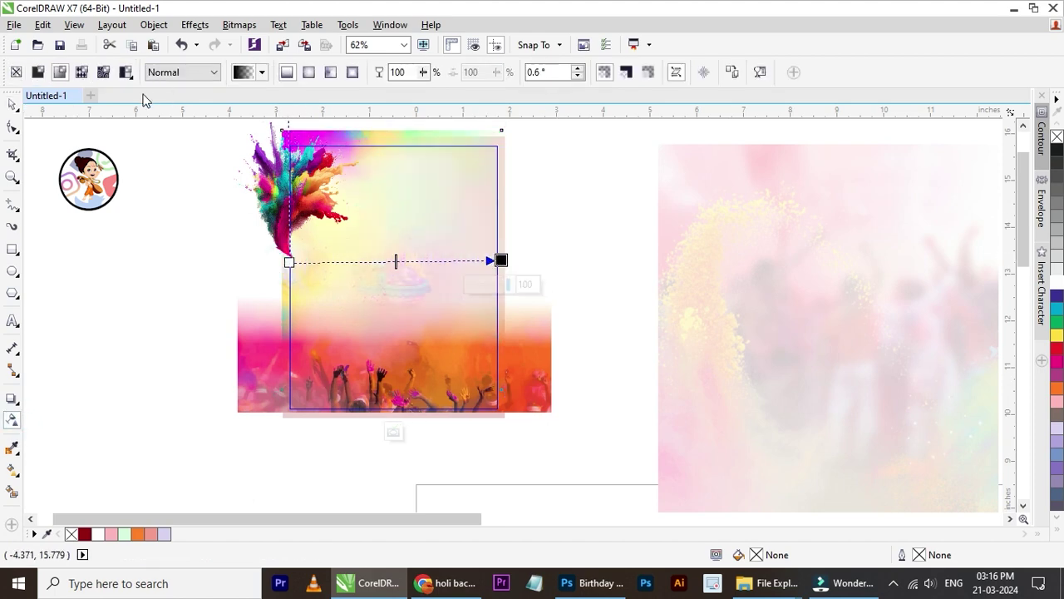
{"action": "left_click", "coordinate": [38, 71]}
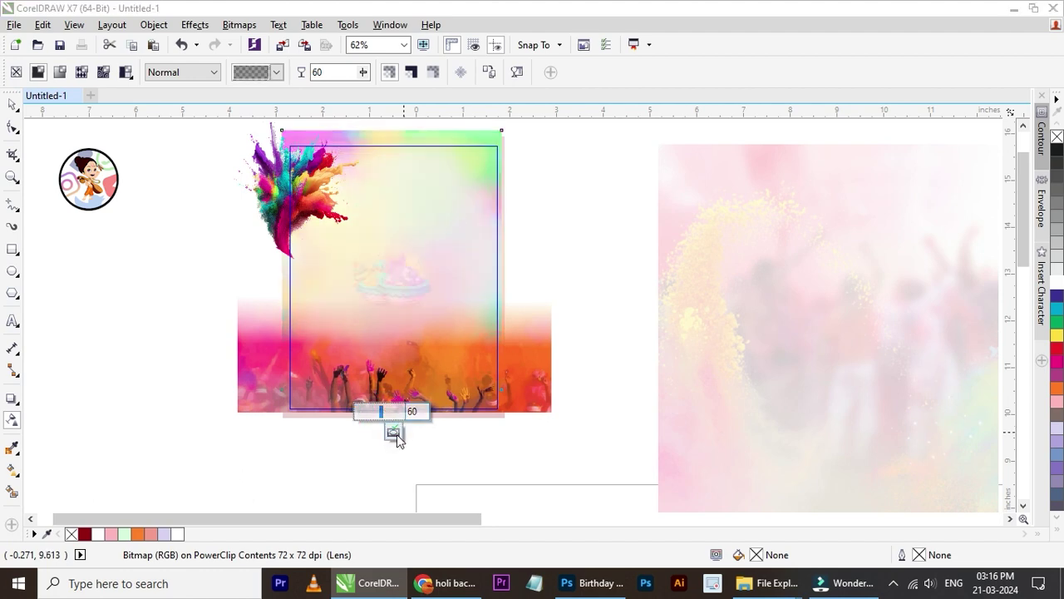
{"action": "left_click", "coordinate": [392, 431]}
{"action": "left_click", "coordinate": [585, 304]}
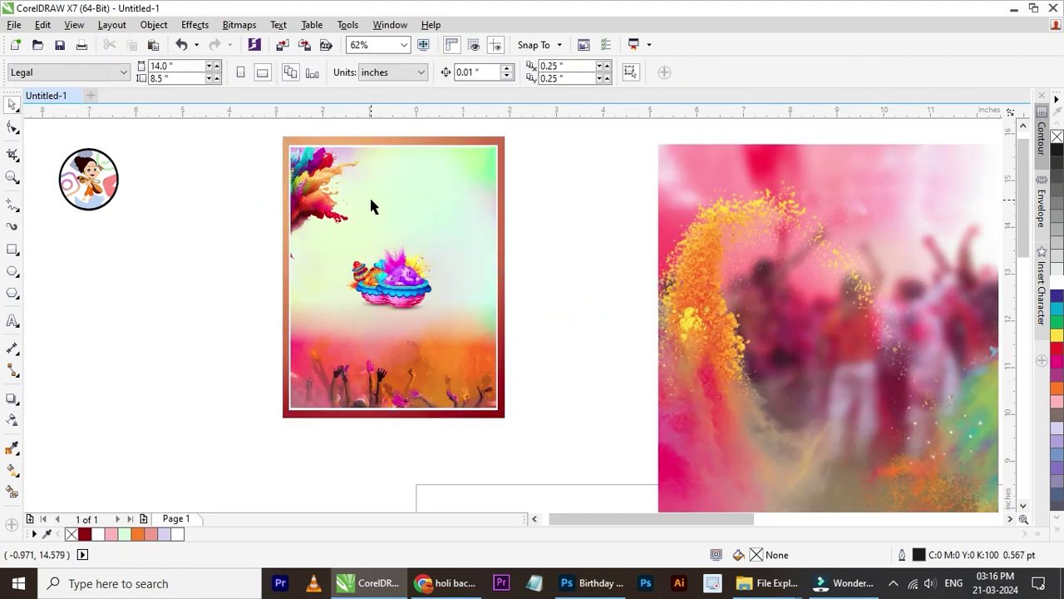
{"action": "scroll", "coordinate": [371, 206], "scroll_direction": "up", "scroll_amount": 1}
{"action": "scroll", "coordinate": [371, 206], "scroll_direction": "down", "scroll_amount": 1}
Select the Holi pots image and move it a little higher on the card.
{"action": "left_click", "coordinate": [389, 335]}
{"action": "scroll", "coordinate": [379, 348], "scroll_direction": "up", "scroll_amount": 1}
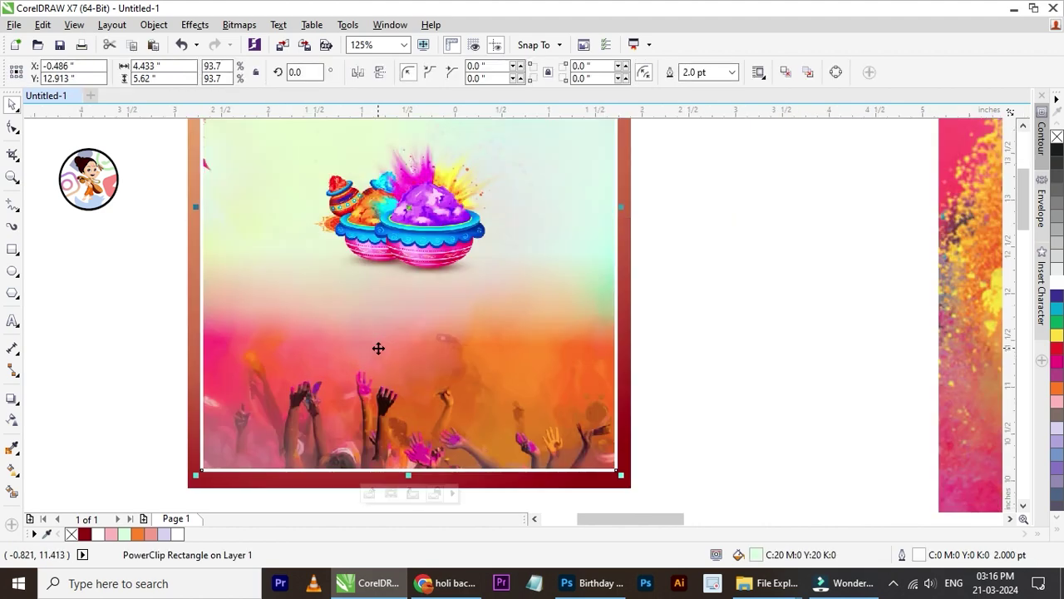
{"action": "scroll", "coordinate": [378, 348], "scroll_direction": "down", "scroll_amount": 1}
{"action": "left_click", "coordinate": [561, 287]}
{"action": "left_click", "coordinate": [408, 241]}
{"action": "scroll", "coordinate": [409, 206], "scroll_direction": "up", "scroll_amount": 1}
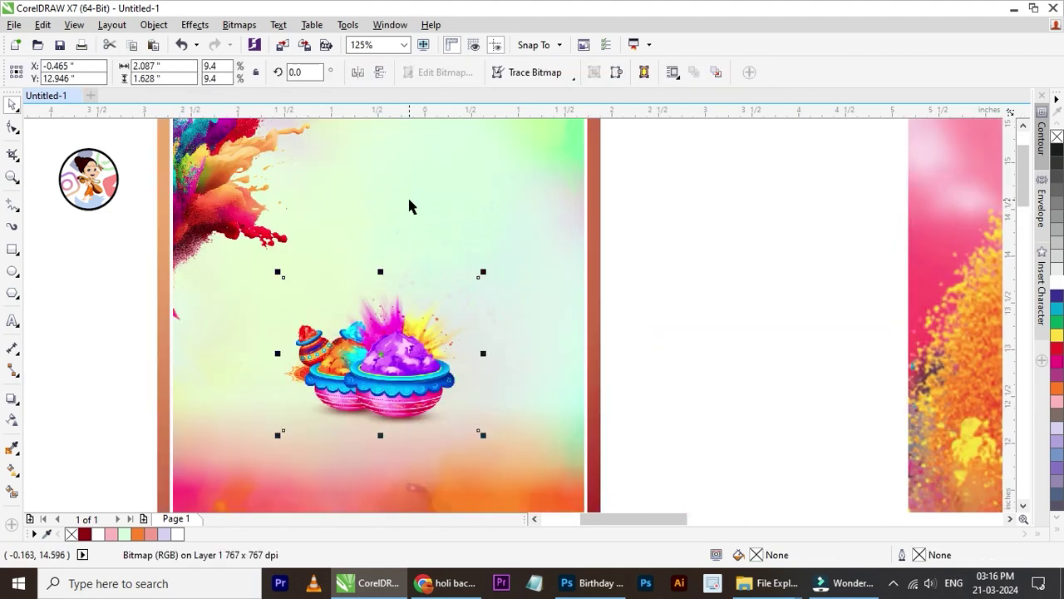
{"action": "left_click_drag", "start_coordinate": [406, 346], "coordinate": [419, 304]}
Enlarge the pots graphic slightly to about 9.9% and lower it into place.
{"action": "scroll", "coordinate": [419, 304], "scroll_direction": "down", "scroll_amount": 1}
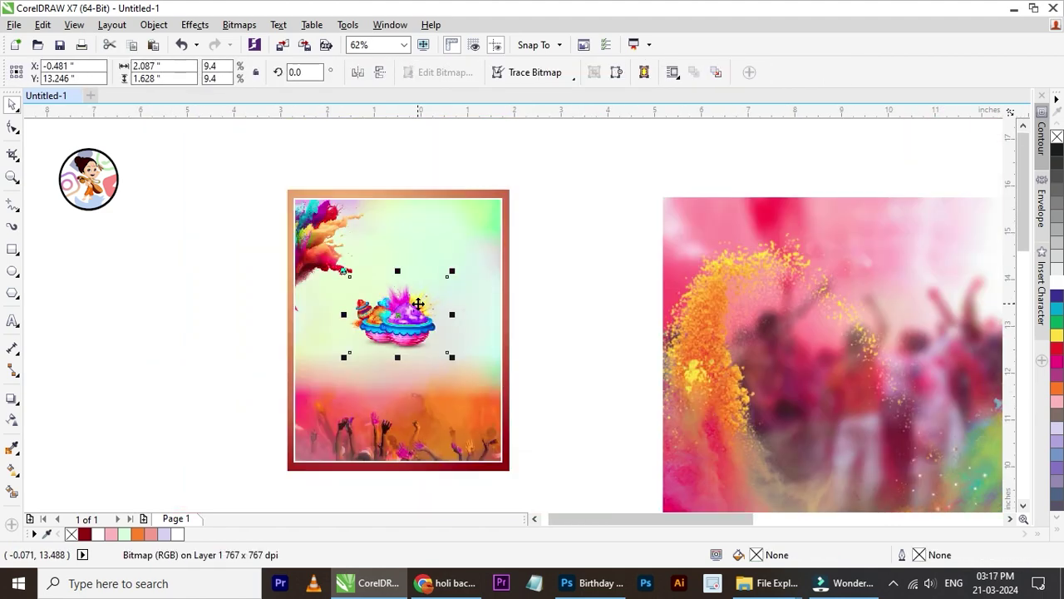
{"action": "left_click_drag", "start_coordinate": [450, 356], "coordinate": [459, 363]}
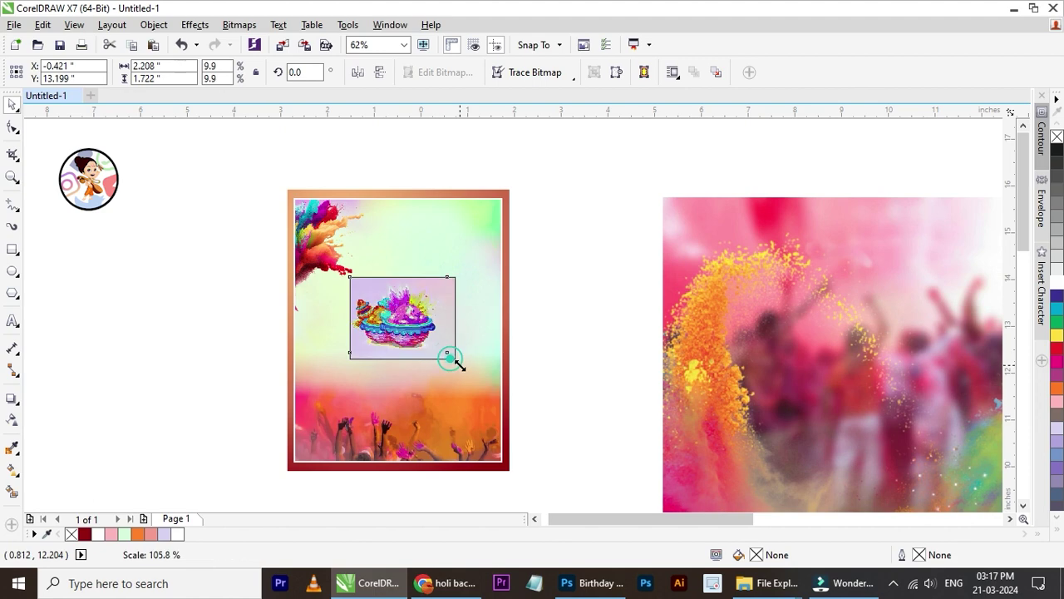
{"action": "left_click_drag", "start_coordinate": [409, 320], "coordinate": [409, 331]}
{"action": "left_click", "coordinate": [557, 242]}
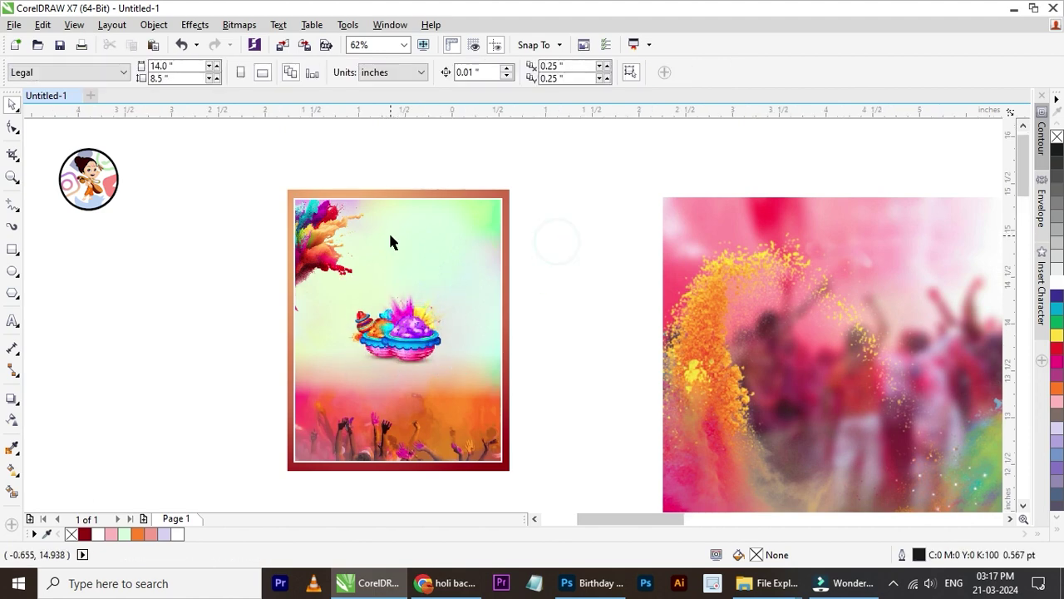
{"action": "scroll", "coordinate": [391, 238], "scroll_direction": "up", "scroll_amount": 1}
{"action": "left_click", "coordinate": [236, 241]}
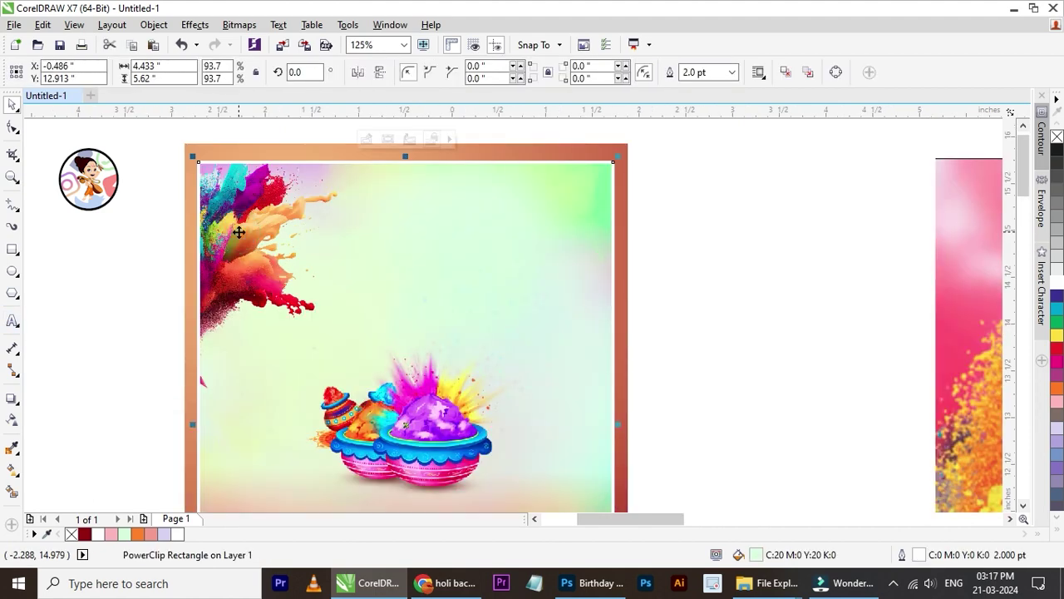
Inside the frame, duplicate the colour splash, mirror it, and place it along the right edge.
{"action": "double_click", "coordinate": [233, 244]}
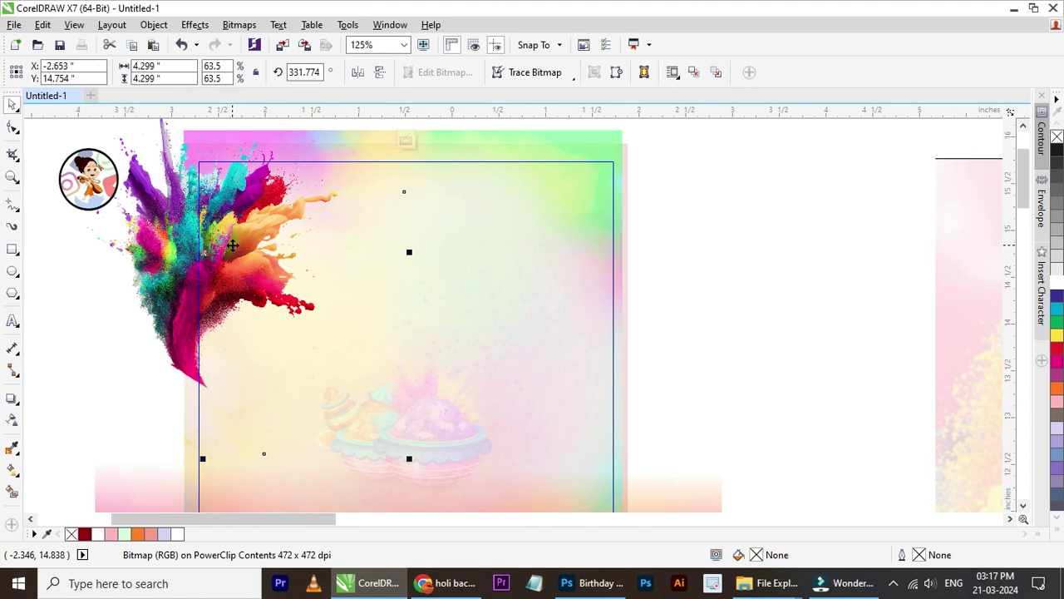
{"action": "left_click_drag", "start_coordinate": [236, 251], "coordinate": [581, 285]}
{"action": "scroll", "coordinate": [487, 271], "scroll_direction": "down", "scroll_amount": 1}
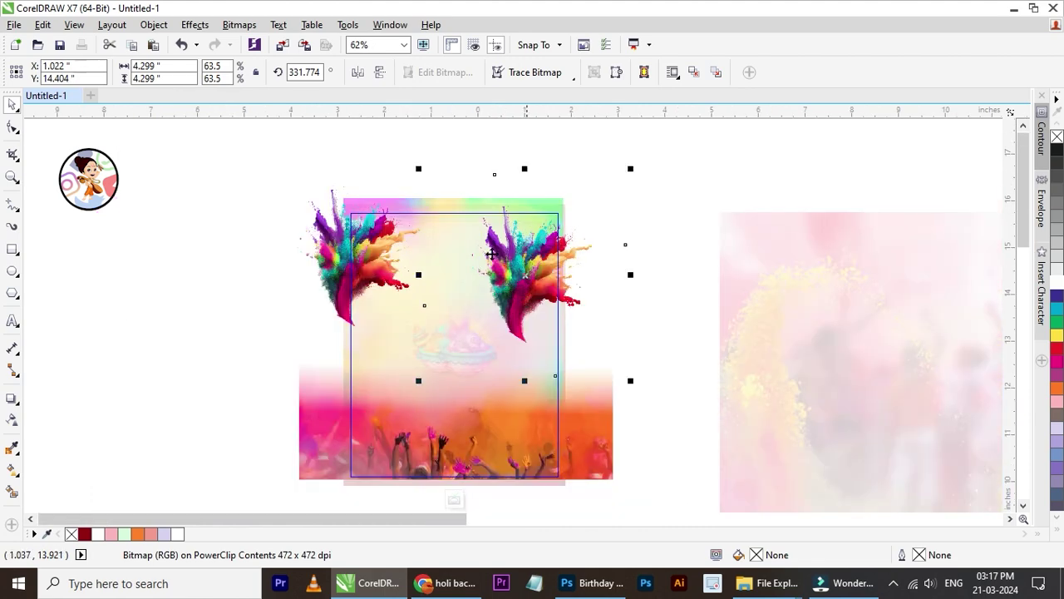
{"action": "left_click", "coordinate": [357, 72]}
{"action": "left_click_drag", "start_coordinate": [523, 286], "coordinate": [572, 353]}
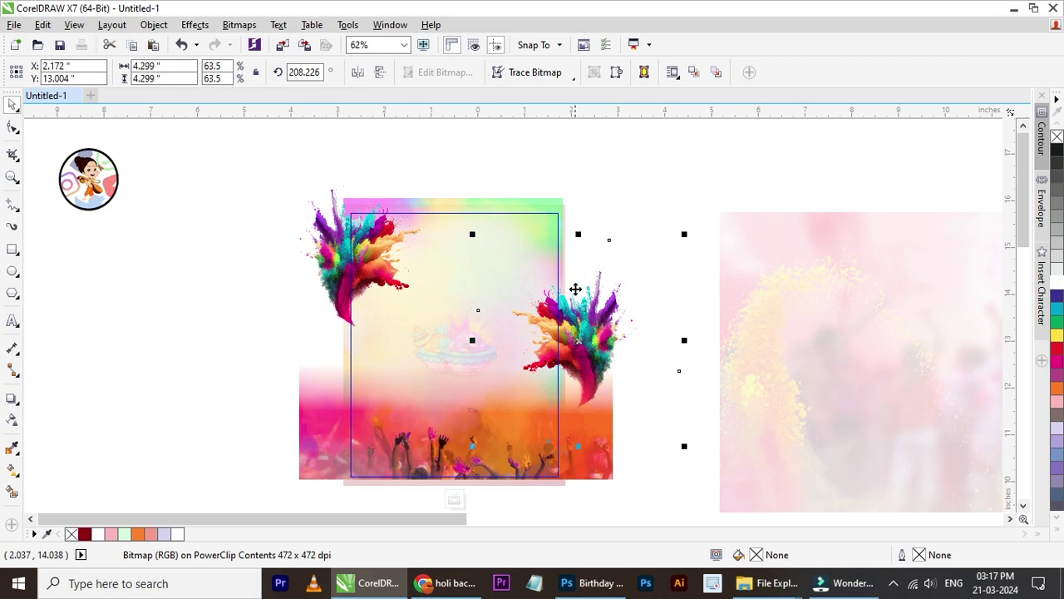
{"action": "left_click", "coordinate": [453, 500]}
{"action": "left_click", "coordinate": [589, 287]}
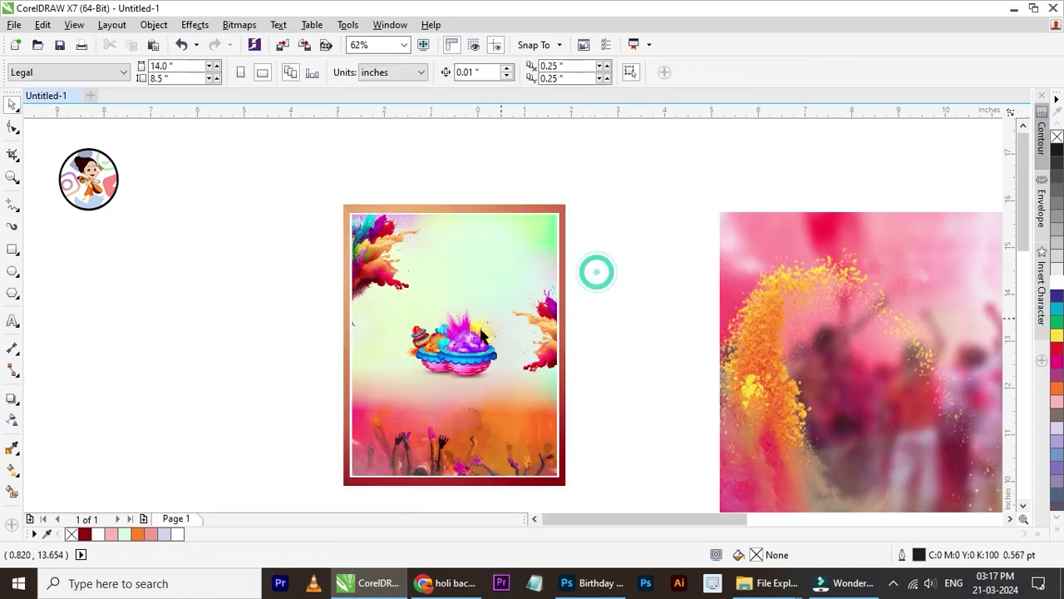
Nudge the Holi pots graphic slightly left and up.
{"action": "scroll", "coordinate": [460, 293], "scroll_direction": "up", "scroll_amount": 1}
{"action": "left_click_drag", "start_coordinate": [468, 369], "coordinate": [463, 369]}
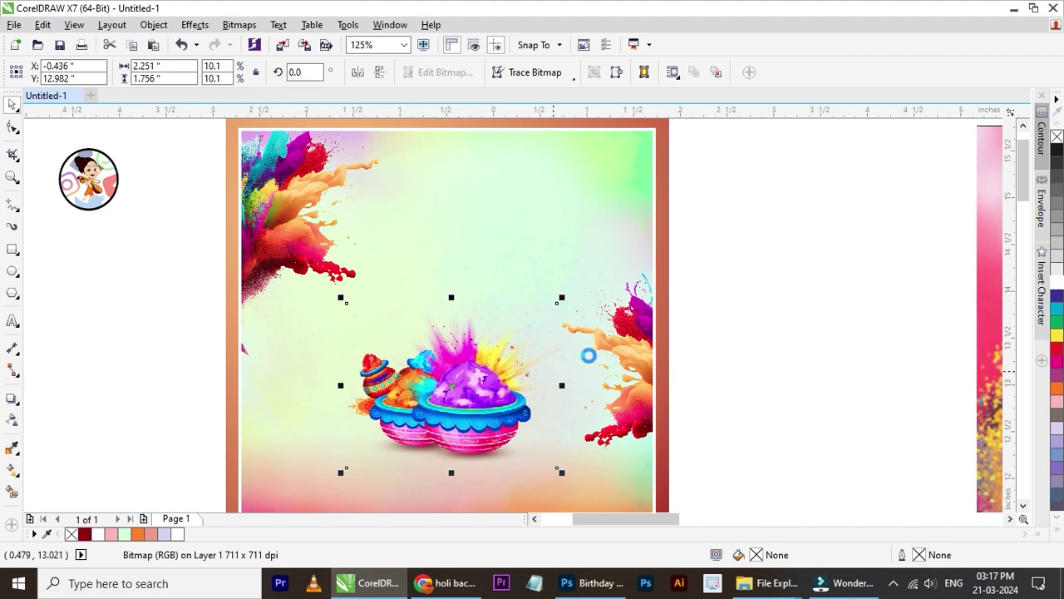
{"action": "left_click", "coordinate": [751, 249]}
{"action": "left_click_drag", "start_coordinate": [502, 423], "coordinate": [500, 417]}
{"action": "left_click", "coordinate": [743, 304]}
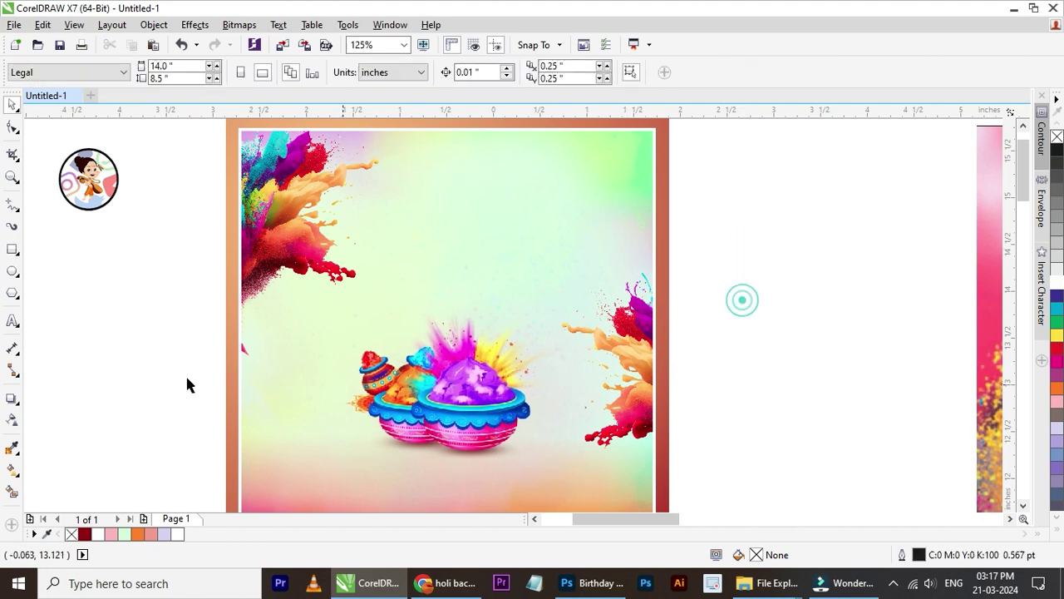
Add the text 'होली' beside the poster in the KBC_25 font and select it.
{"action": "left_click", "coordinate": [154, 242]}
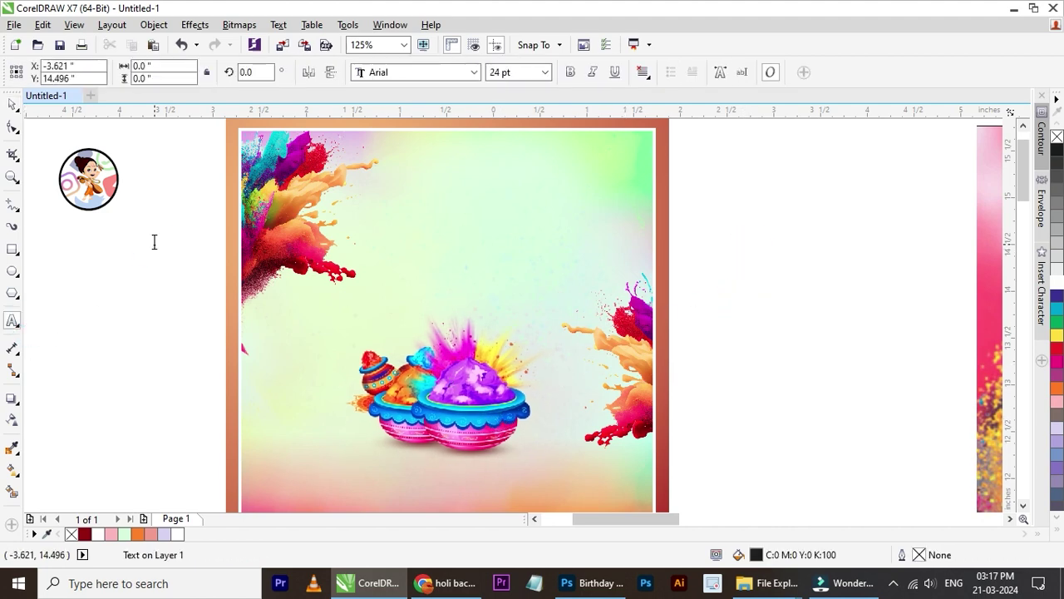
{"action": "type", "text": "g"}
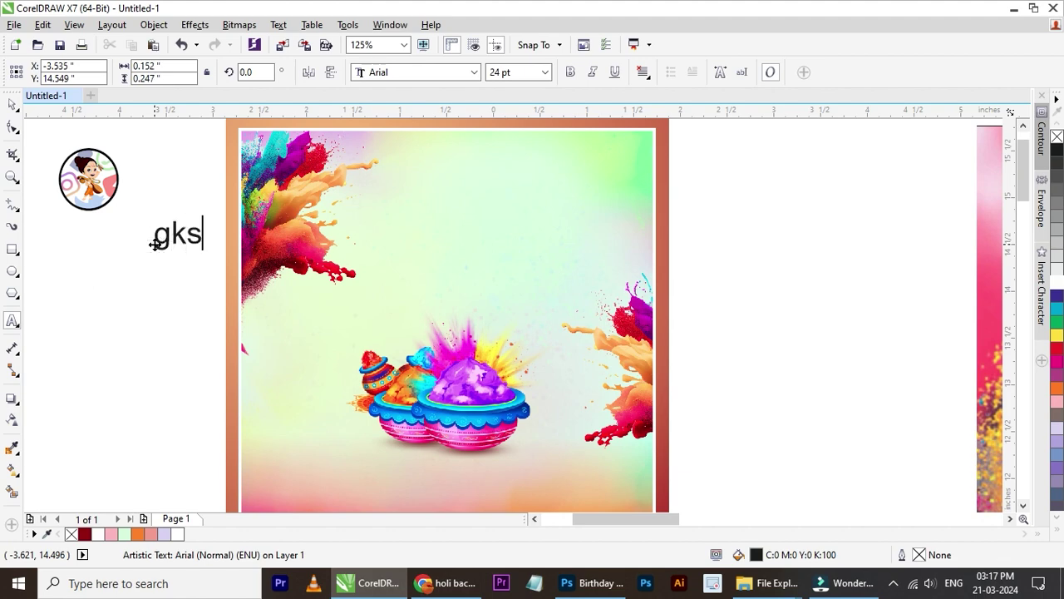
{"action": "left_click", "coordinate": [420, 73]}
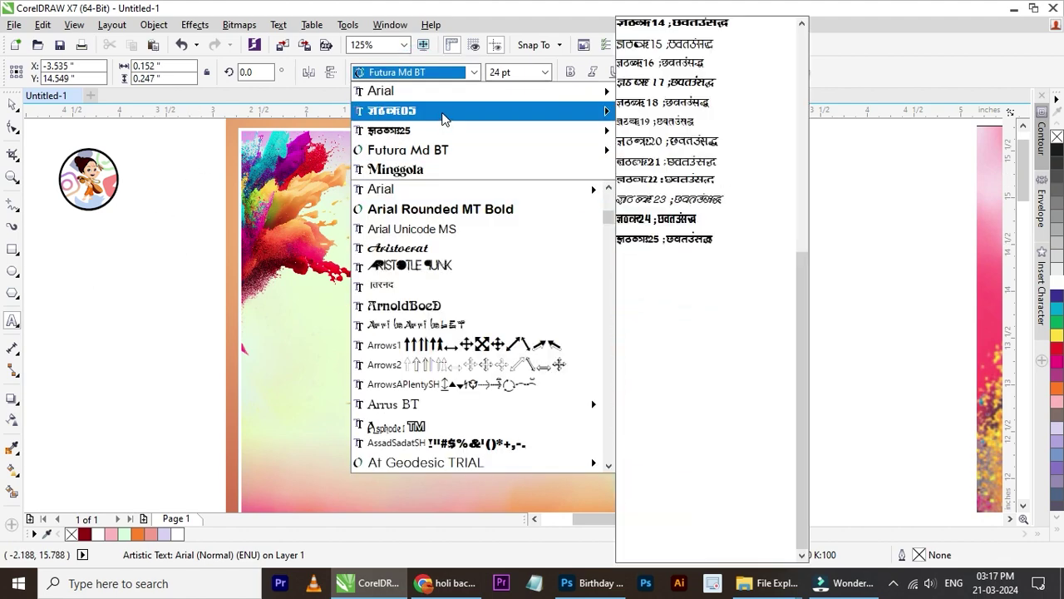
{"action": "left_click", "coordinate": [432, 129]}
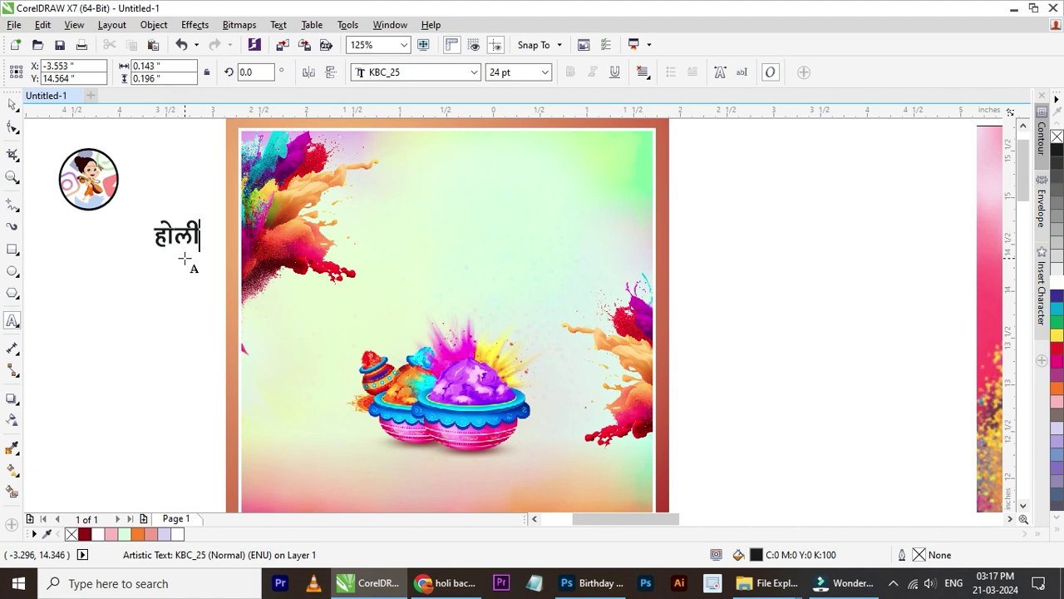
{"action": "left_click", "coordinate": [5, 105]}
{"action": "left_click", "coordinate": [5, 106]}
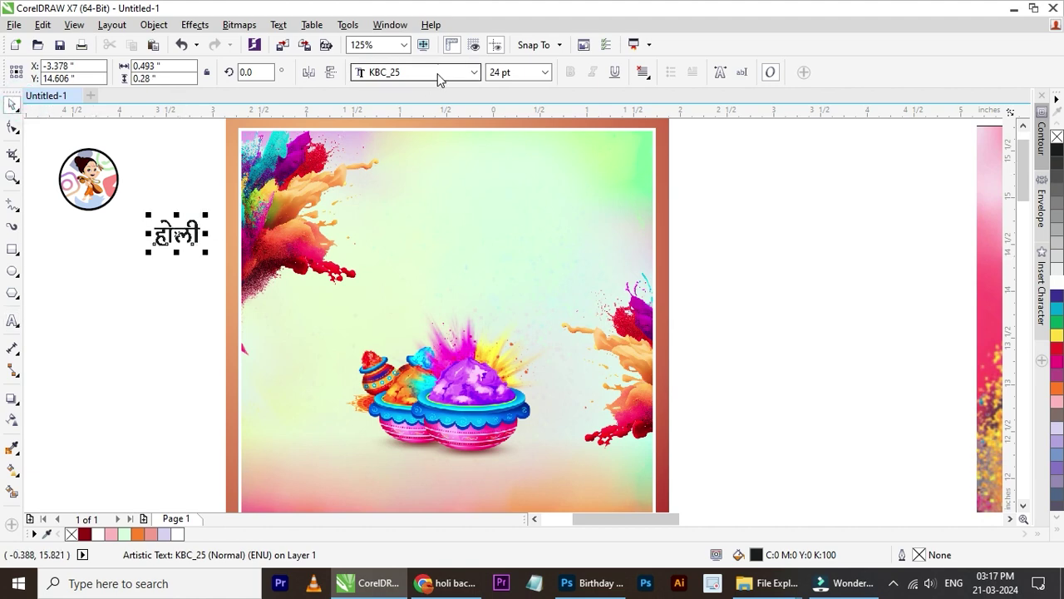
{"action": "left_click", "coordinate": [439, 78]}
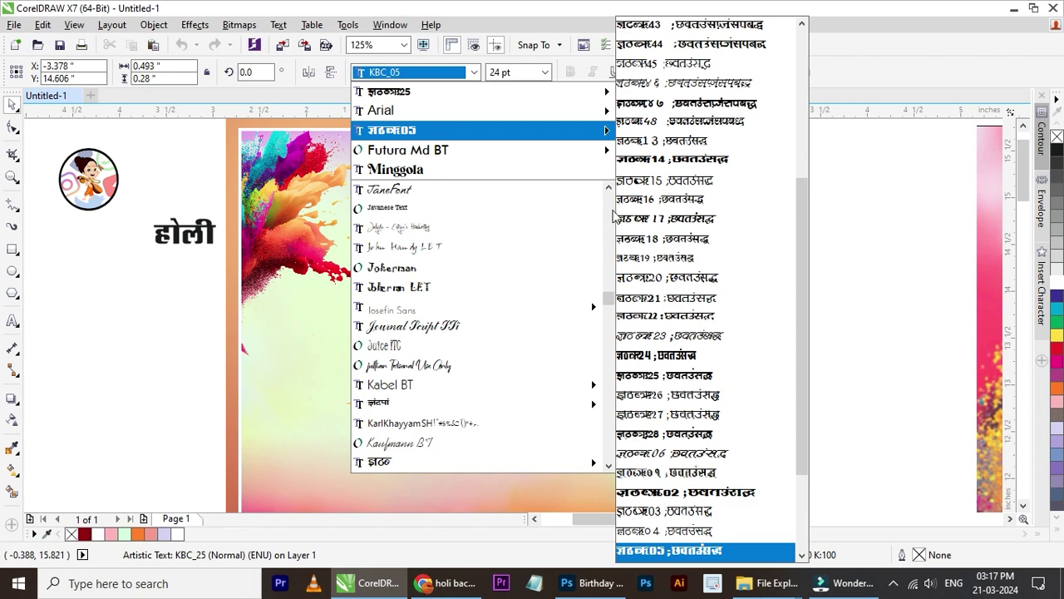
{"action": "mouse_move", "coordinate": [464, 110]}
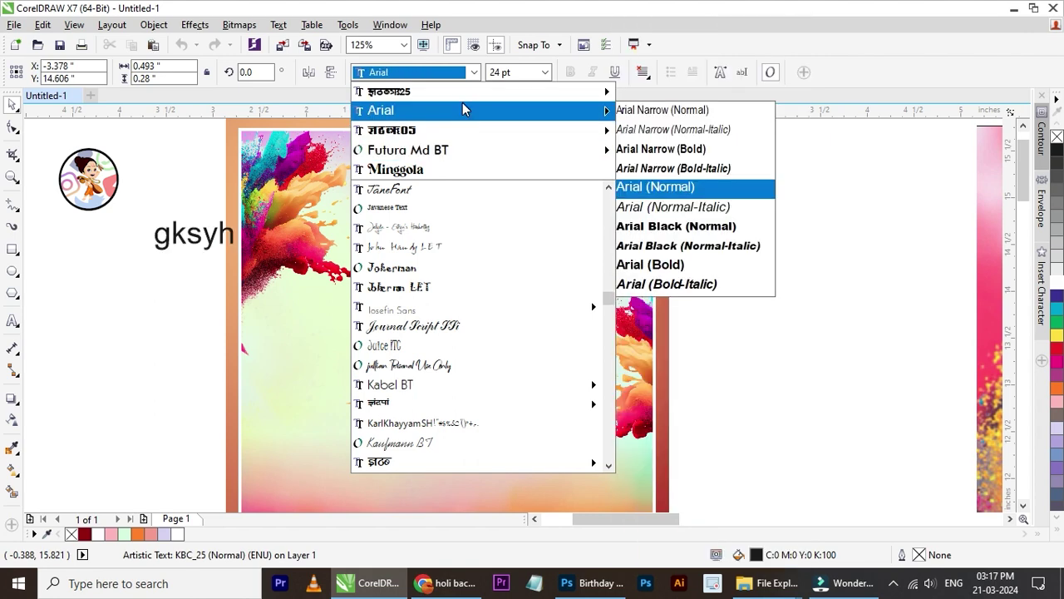
Change the होली title's font to RAJ 96.
{"action": "type", "text": "raj"}
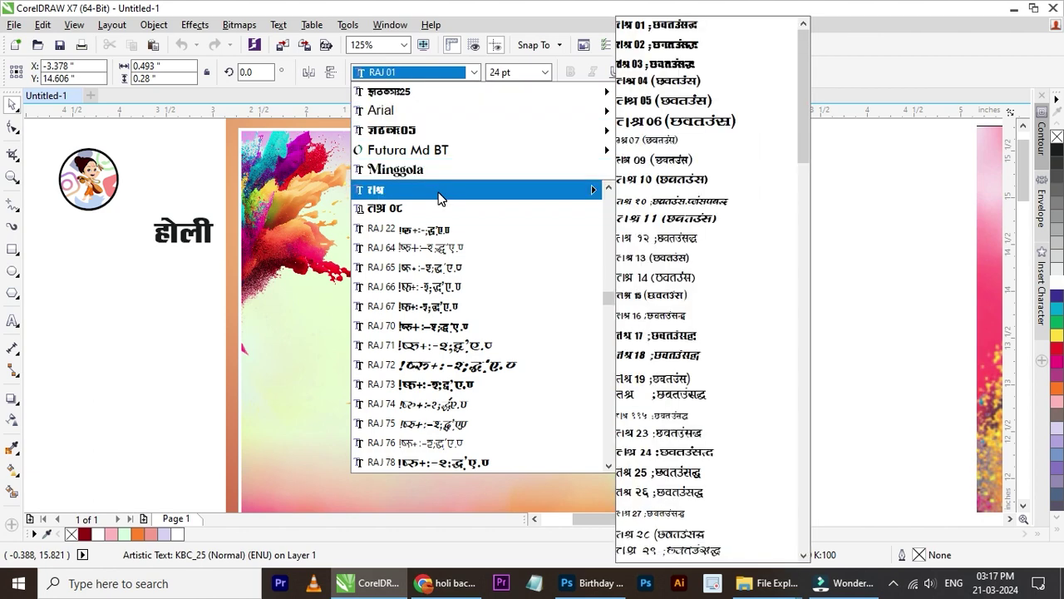
{"action": "mouse_move", "coordinate": [478, 189]}
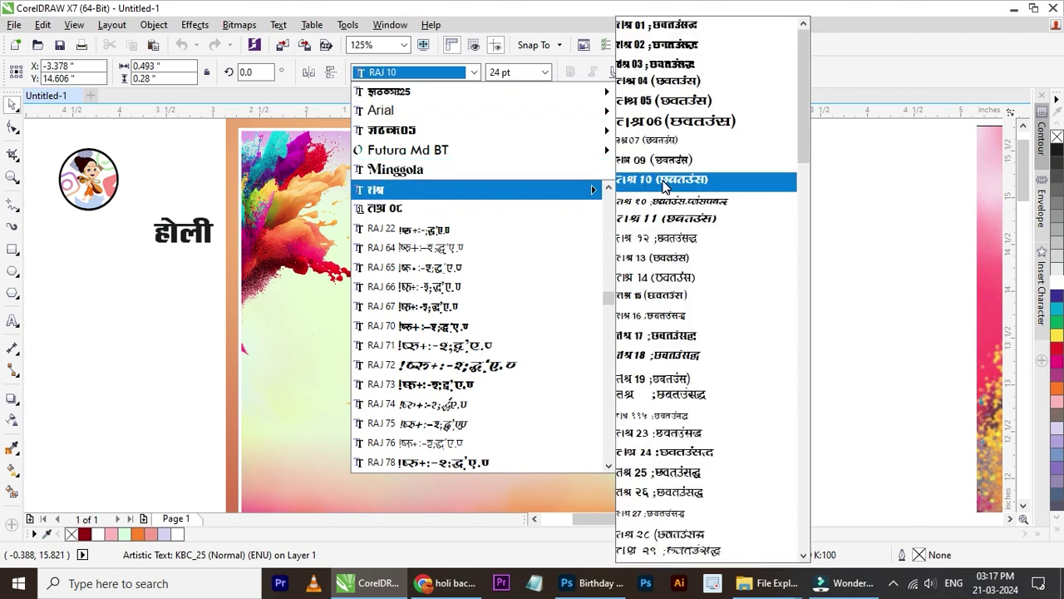
{"action": "scroll", "coordinate": [687, 282], "scroll_direction": "down", "scroll_amount": 3}
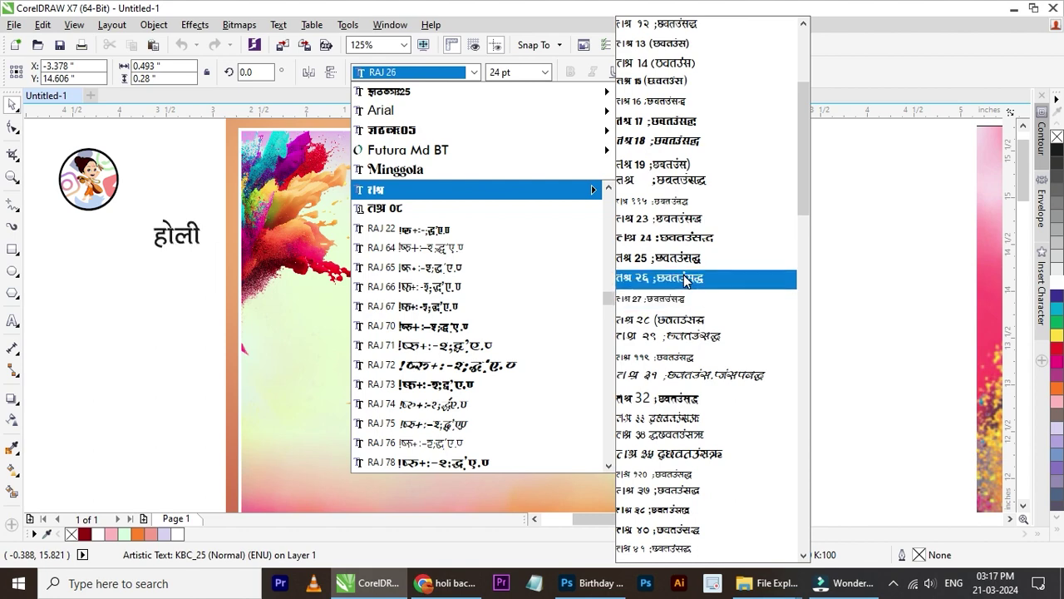
{"action": "scroll", "coordinate": [690, 316], "scroll_direction": "down", "scroll_amount": 10}
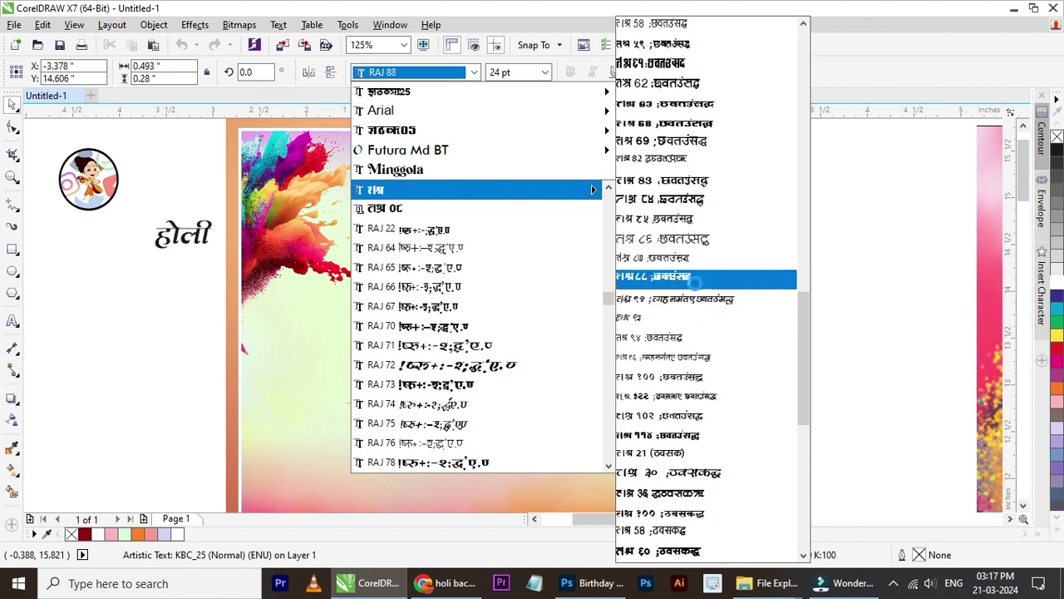
{"action": "left_click", "coordinate": [703, 359]}
Enlarge the होली title and move it onto the top of the poster.
{"action": "scroll", "coordinate": [172, 229], "scroll_direction": "up", "scroll_amount": 4}
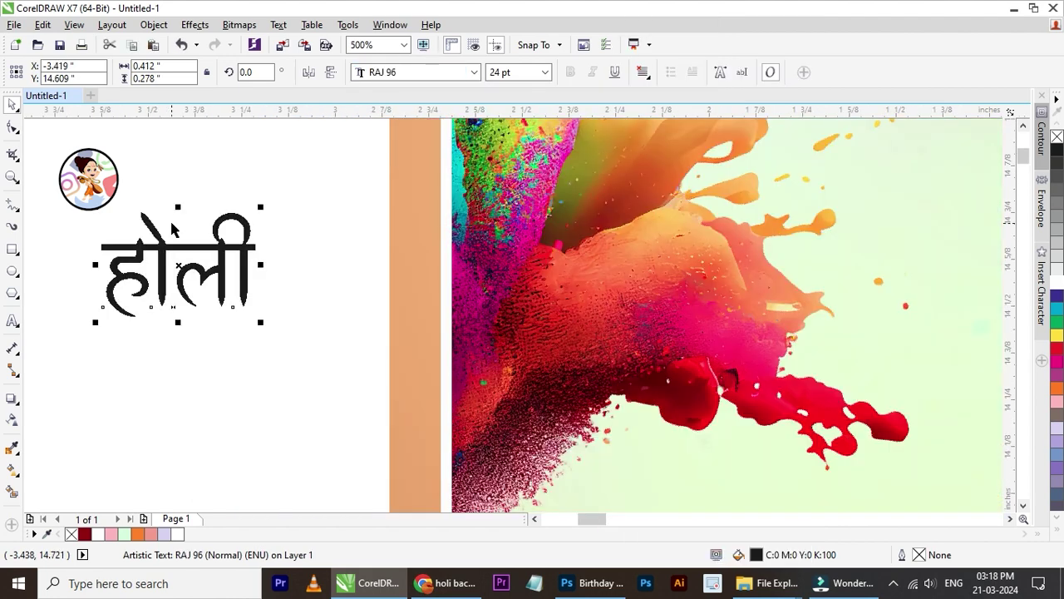
{"action": "scroll", "coordinate": [237, 278], "scroll_direction": "down", "scroll_amount": 2}
{"action": "left_click_drag", "start_coordinate": [248, 299], "coordinate": [283, 321]}
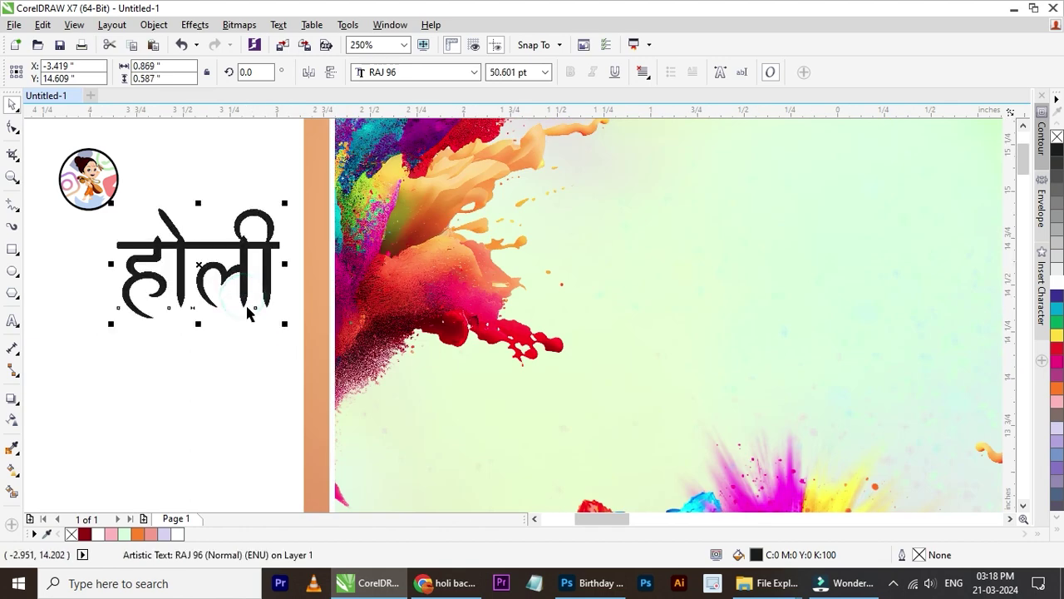
{"action": "scroll", "coordinate": [249, 291], "scroll_direction": "down", "scroll_amount": 4}
{"action": "left_click_drag", "start_coordinate": [351, 282], "coordinate": [379, 250]}
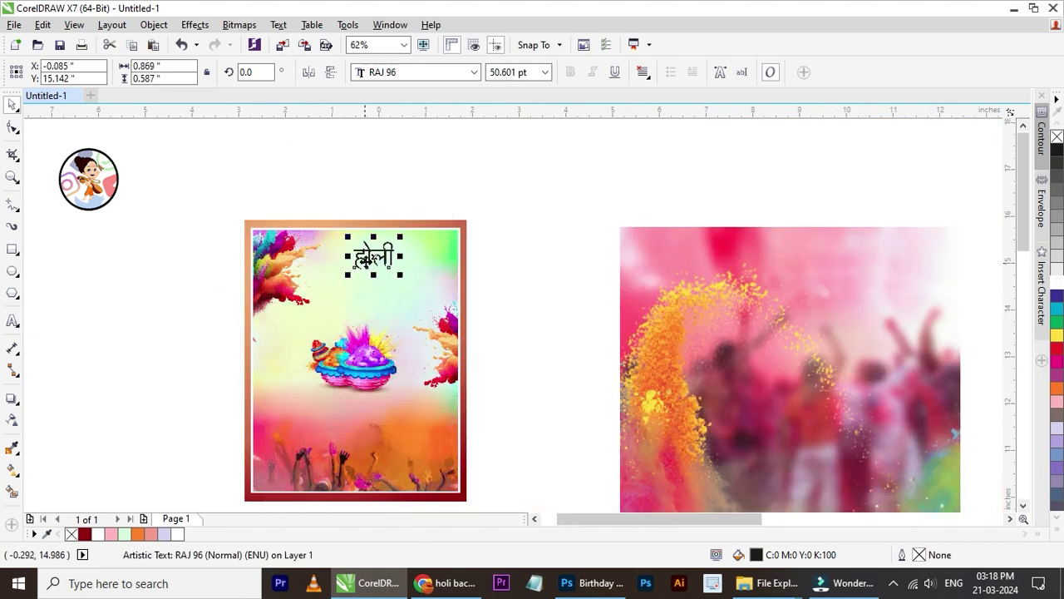
{"action": "scroll", "coordinate": [378, 250], "scroll_direction": "up", "scroll_amount": 2}
Enlarge the title further to about 94.5 pt and centre it slightly higher at the poster top.
{"action": "left_click_drag", "start_coordinate": [453, 298], "coordinate": [469, 304]}
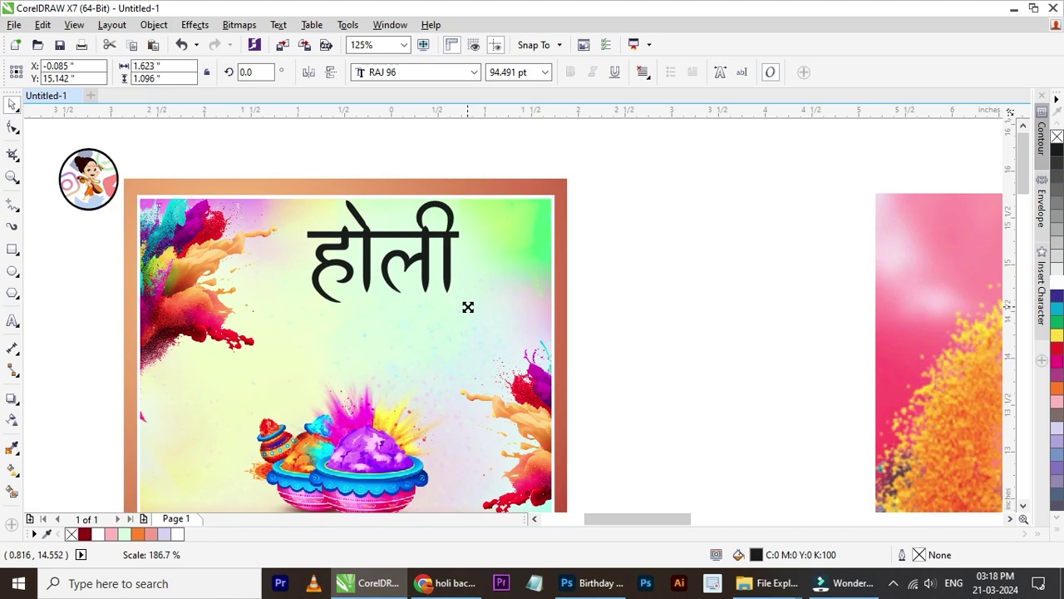
{"action": "left_click_drag", "start_coordinate": [417, 255], "coordinate": [409, 268]}
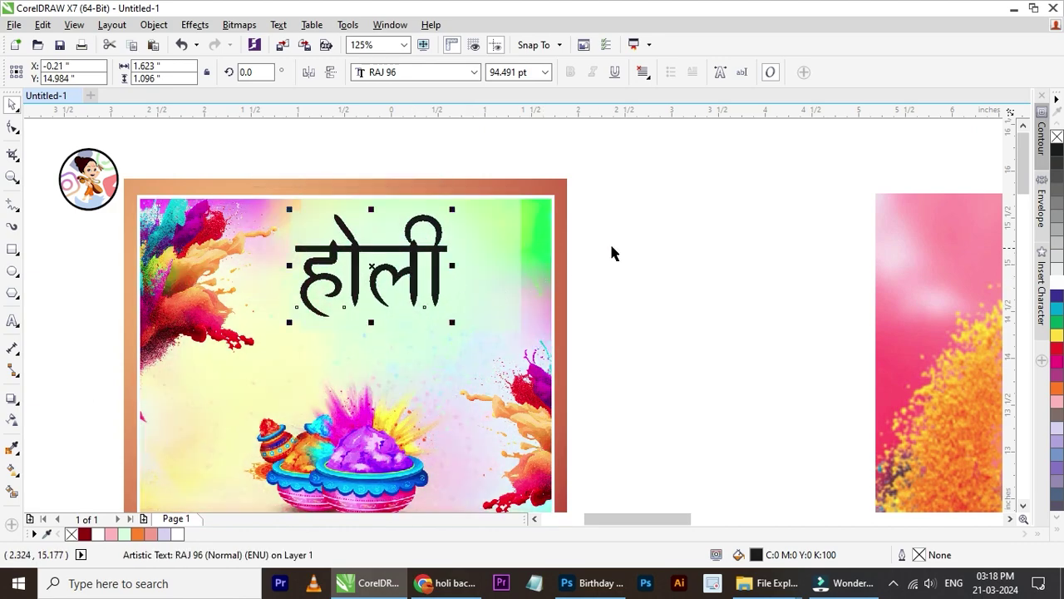
{"action": "left_click", "coordinate": [607, 250]}
{"action": "left_click", "coordinate": [415, 282]}
{"action": "scroll", "coordinate": [391, 283], "scroll_direction": "down", "scroll_amount": 2}
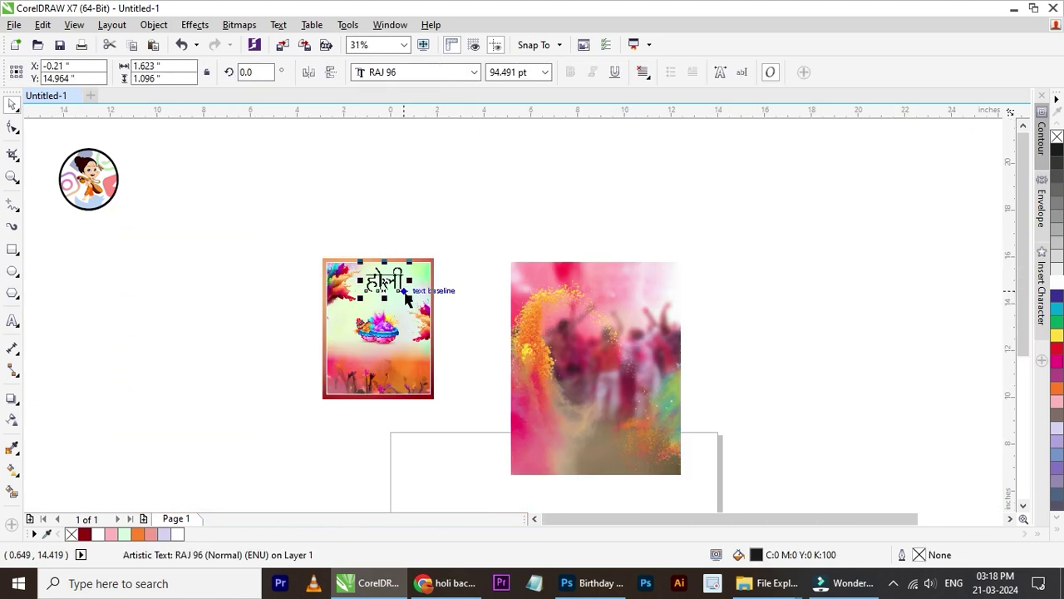
{"action": "scroll", "coordinate": [386, 283], "scroll_direction": "up", "scroll_amount": 1}
{"action": "scroll", "coordinate": [381, 284], "scroll_direction": "up", "scroll_amount": 1}
{"action": "left_click_drag", "start_coordinate": [381, 284], "coordinate": [381, 279]}
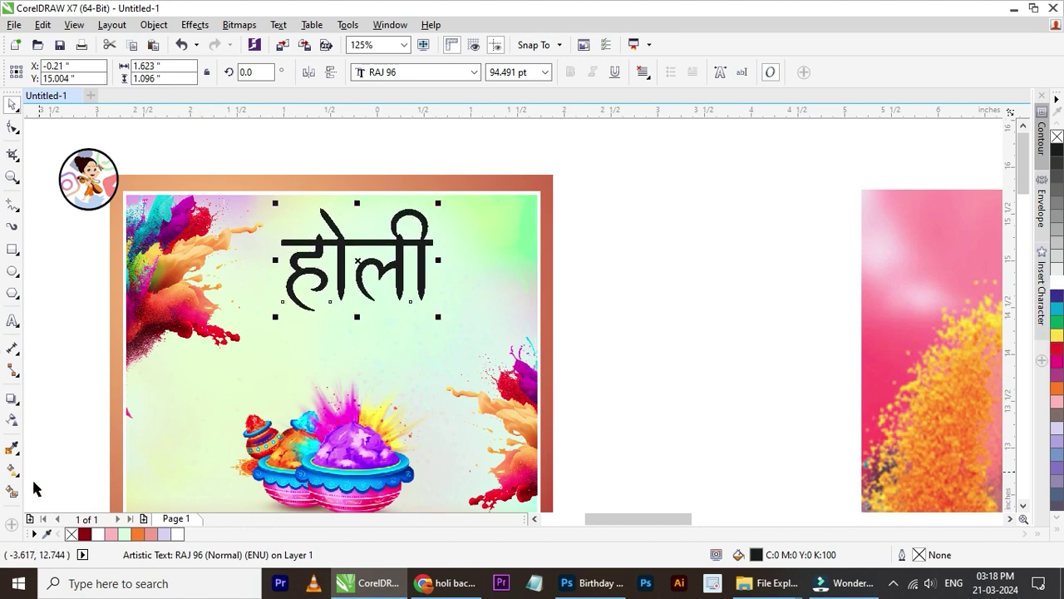
{"action": "left_click", "coordinate": [13, 468]}
{"action": "scroll", "coordinate": [345, 240], "scroll_direction": "up", "scroll_amount": 3}
Drag a fountain fill across the होली title with a magenta start colour.
{"action": "left_click_drag", "start_coordinate": [327, 247], "coordinate": [582, 441]}
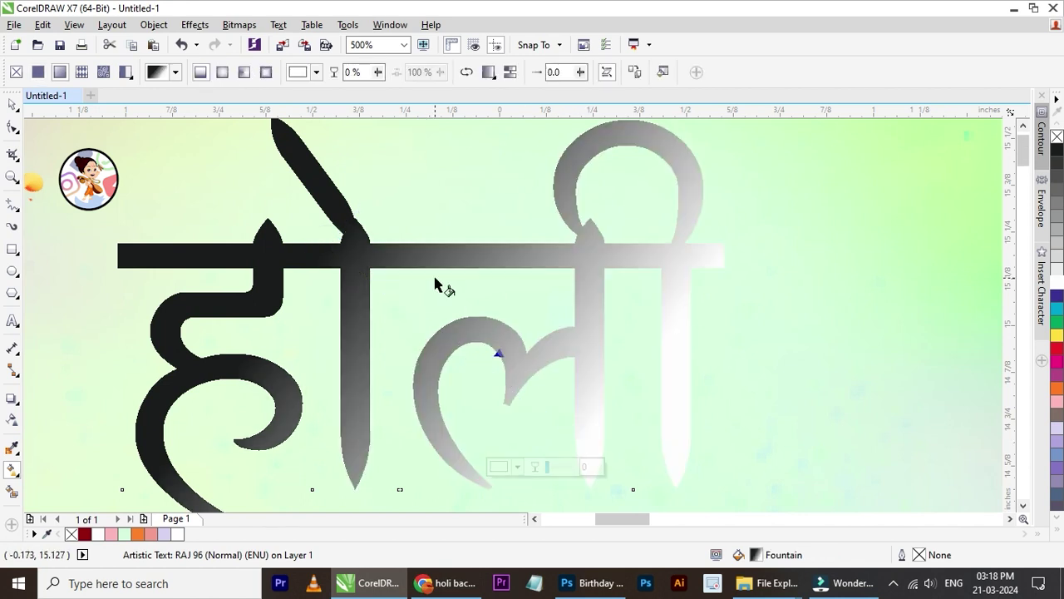
{"action": "scroll", "coordinate": [439, 285], "scroll_direction": "down", "scroll_amount": 1}
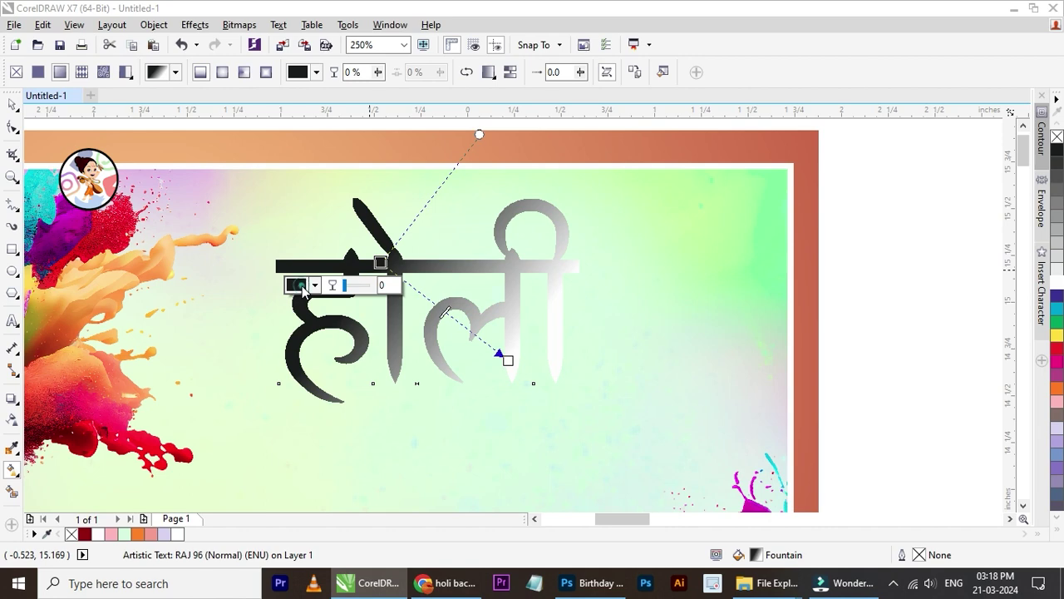
{"action": "left_click", "coordinate": [303, 284]}
{"action": "left_click", "coordinate": [348, 319]}
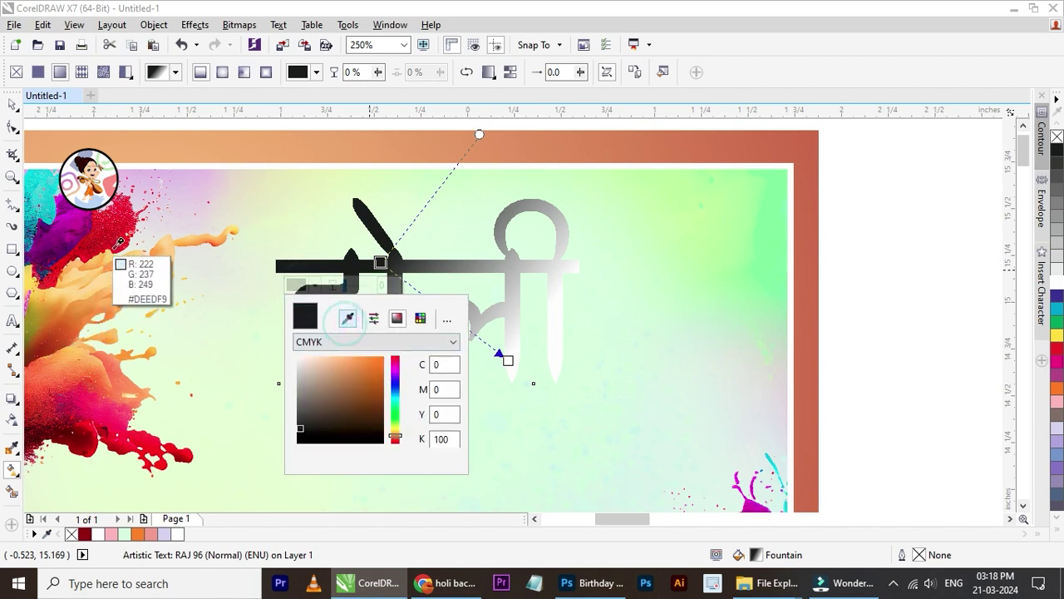
{"action": "left_click", "coordinate": [89, 179]}
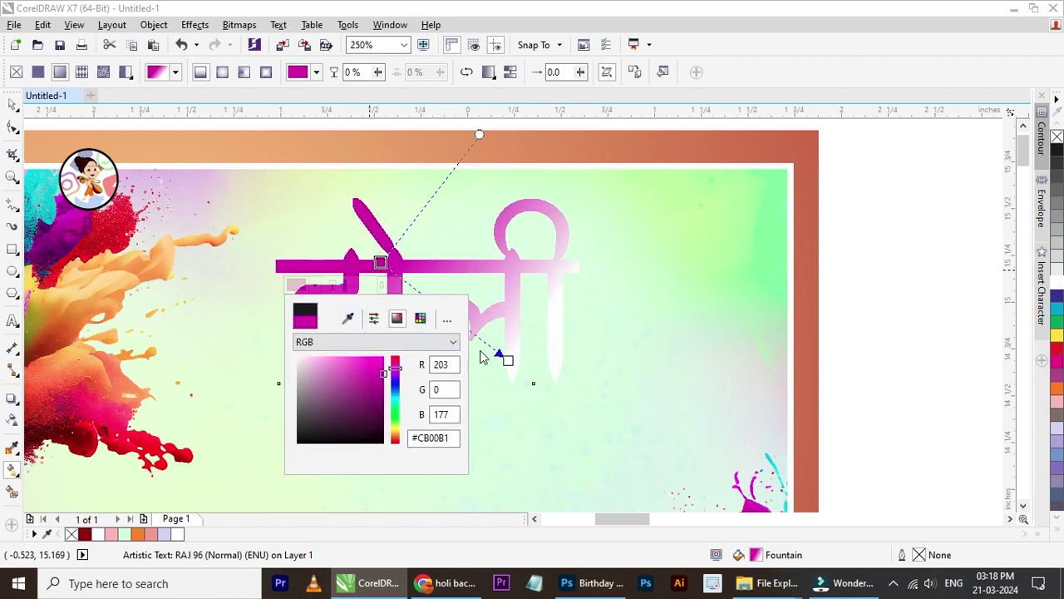
Set the gradient's end colour to red sampled from the splash artwork.
{"action": "left_click", "coordinate": [508, 360]}
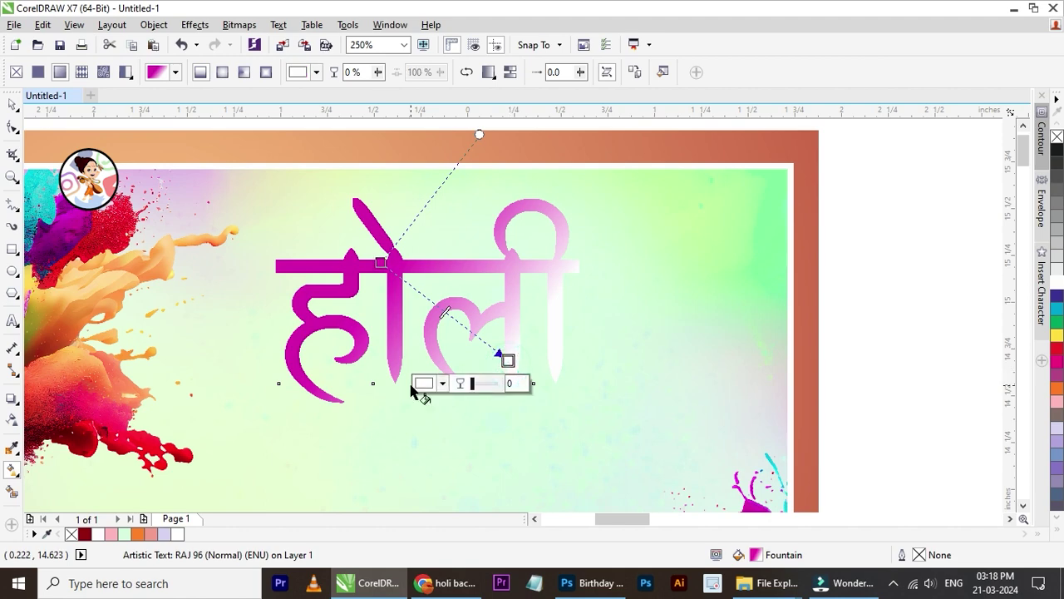
{"action": "left_click", "coordinate": [423, 383]}
{"action": "left_click", "coordinate": [475, 219]}
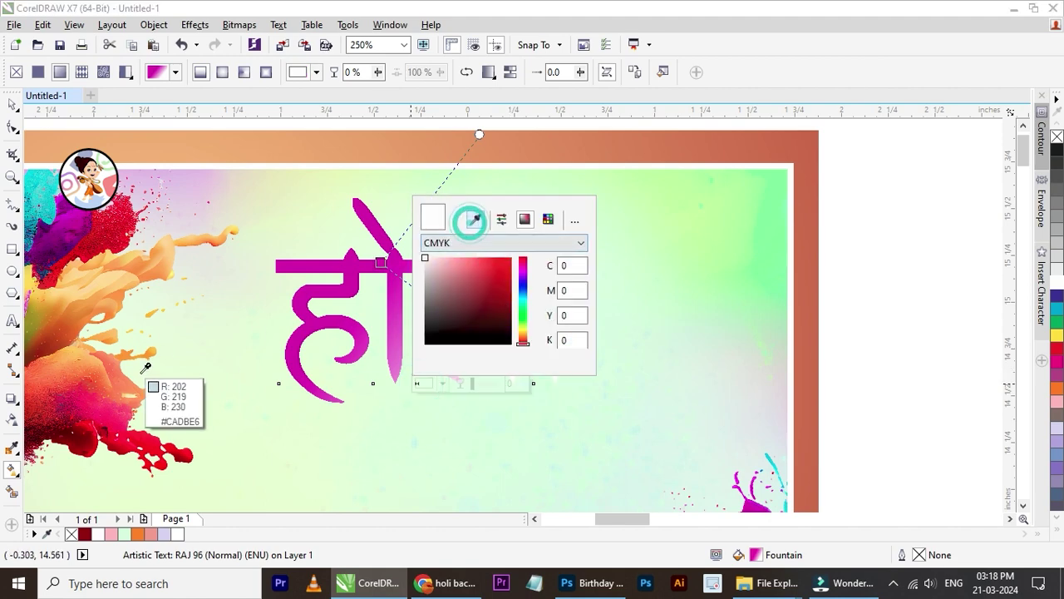
{"action": "left_click", "coordinate": [146, 433]}
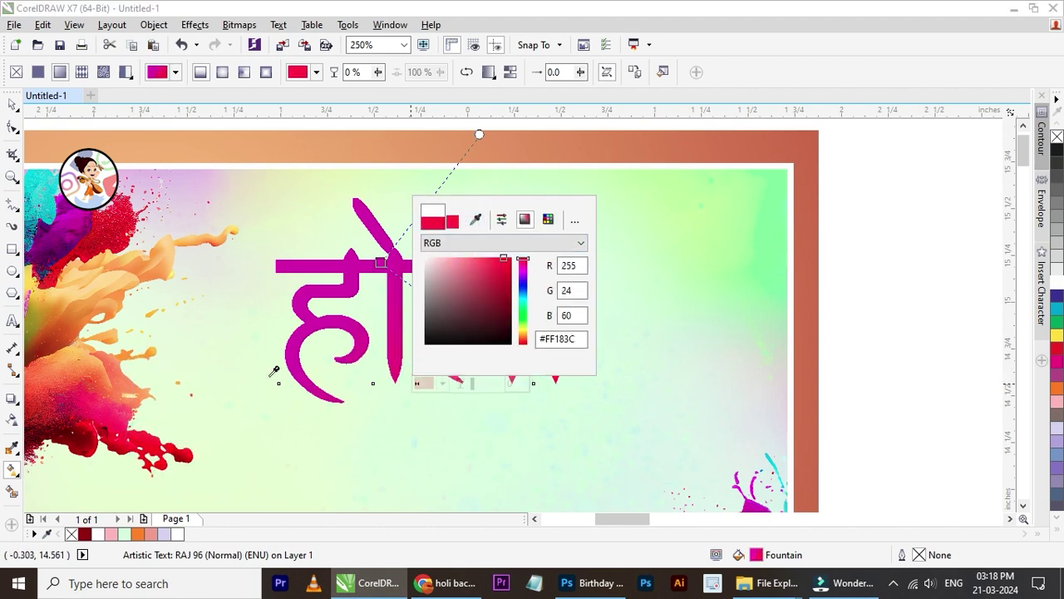
{"action": "left_click", "coordinate": [498, 204]}
Switch the title's gradient to Elliptical and widen its circle across the text.
{"action": "left_click", "coordinate": [222, 73]}
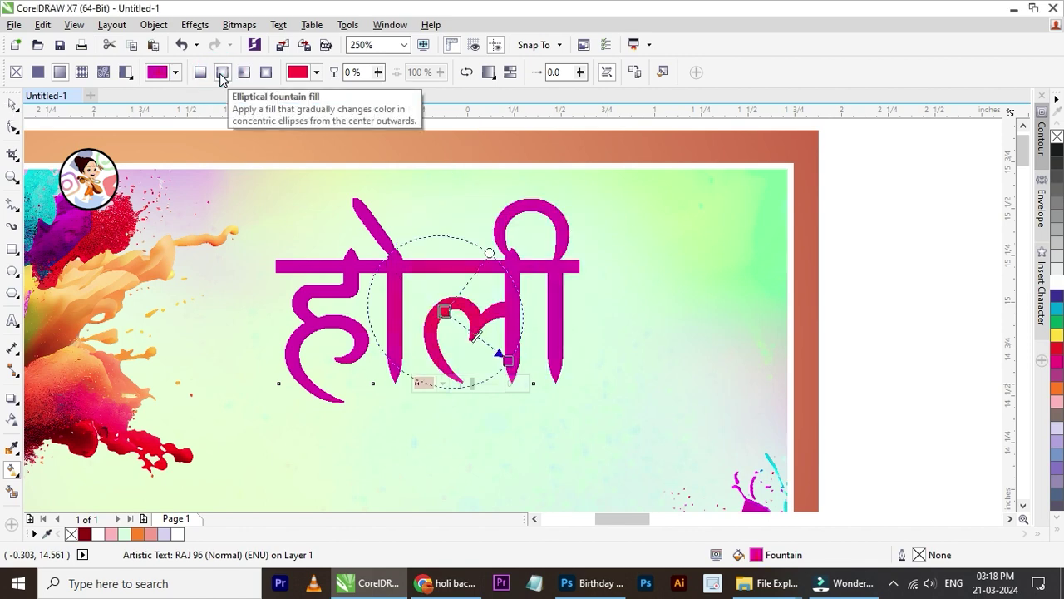
{"action": "left_click_drag", "start_coordinate": [508, 359], "coordinate": [556, 363]}
{"action": "mouse_move", "coordinate": [444, 312]}
{"action": "left_mouse_down"}
{"action": "mouse_move", "coordinate": [351, 296]}
{"action": "mouse_move", "coordinate": [390, 308]}
{"action": "left_mouse_up"}
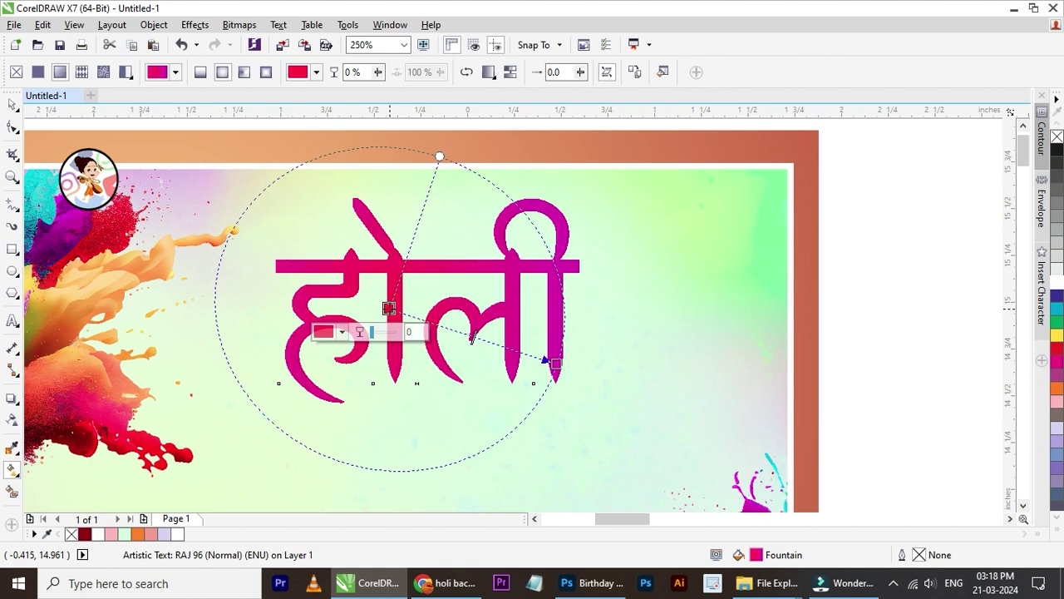
{"action": "left_click", "coordinate": [389, 307]}
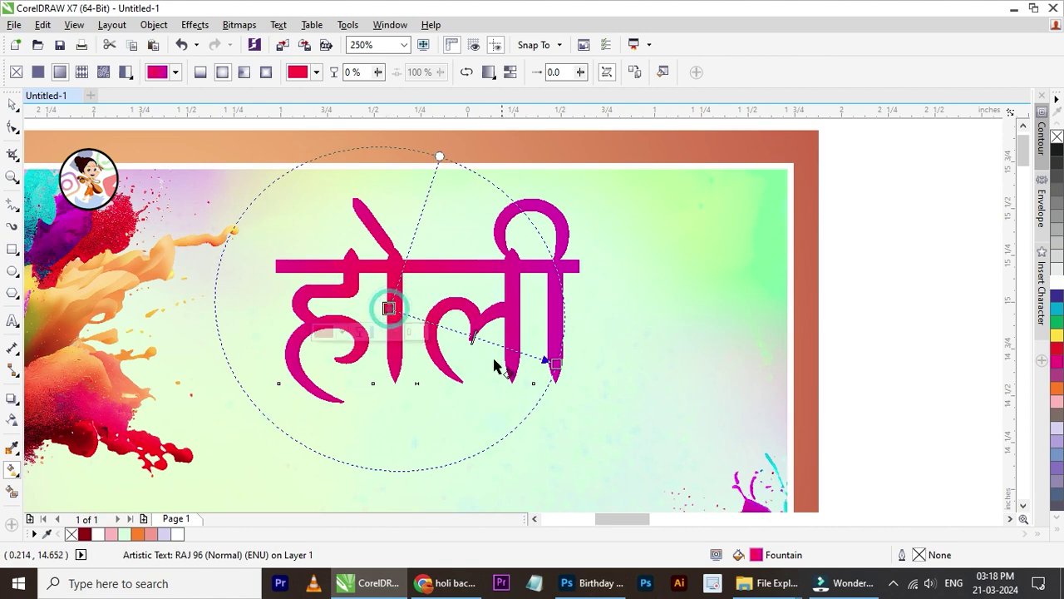
{"action": "left_click", "coordinate": [12, 104]}
{"action": "left_click", "coordinate": [288, 250]}
{"action": "scroll", "coordinate": [289, 249], "scroll_direction": "down", "scroll_amount": 2}
{"action": "left_click", "coordinate": [628, 197]}
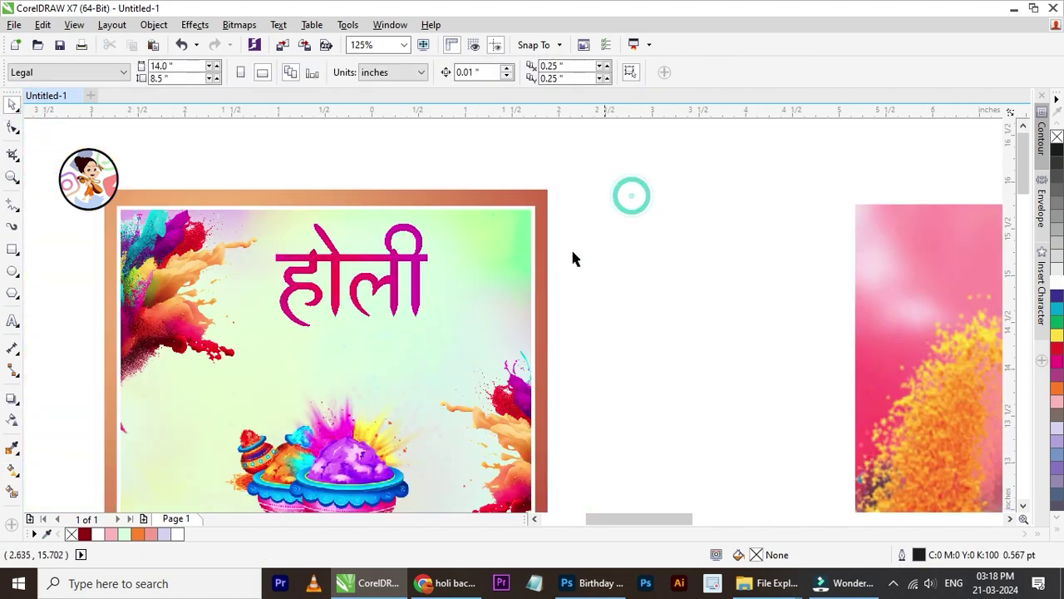
Give the होली title a 1.5 pt outline behind the fill, scaling with the text.
{"action": "left_click", "coordinate": [400, 297]}
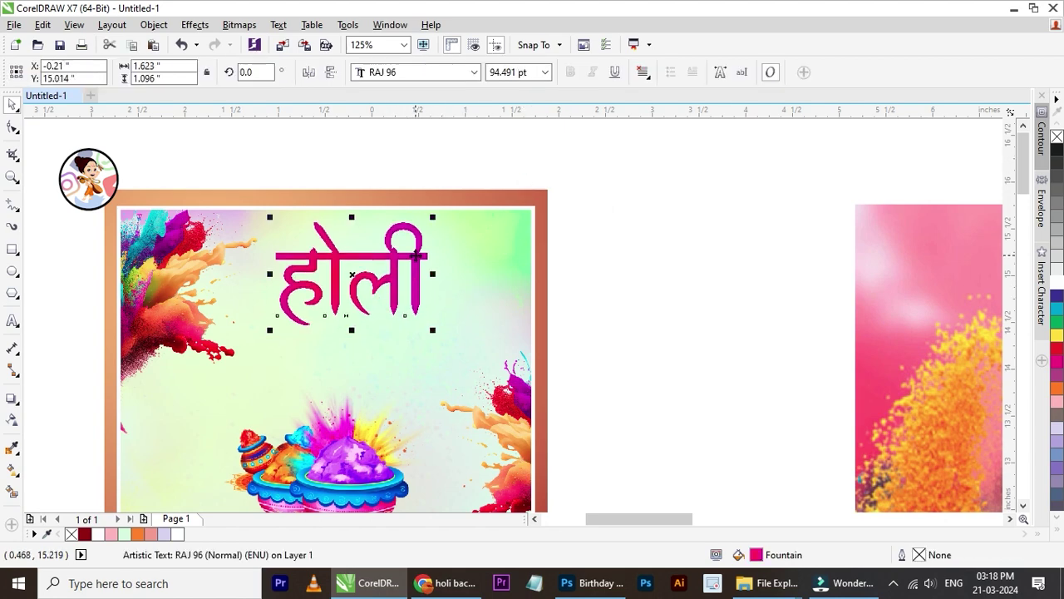
{"action": "key", "text": "F12"}
{"action": "left_click", "coordinate": [433, 189]}
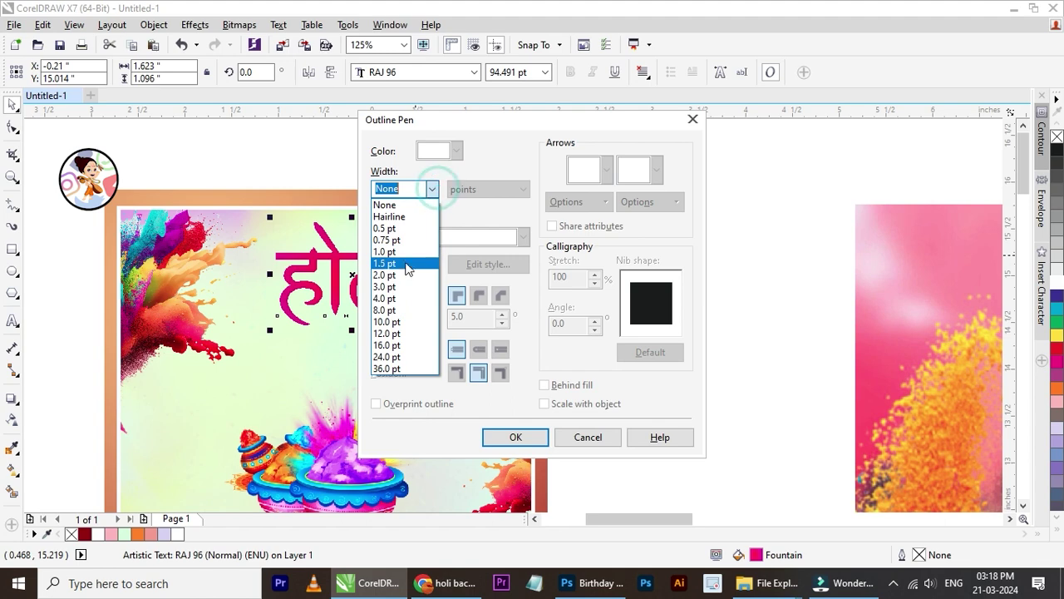
{"action": "left_click", "coordinate": [396, 268]}
{"action": "left_click", "coordinate": [545, 385]}
{"action": "left_click", "coordinate": [546, 403]}
{"action": "left_click", "coordinate": [516, 437]}
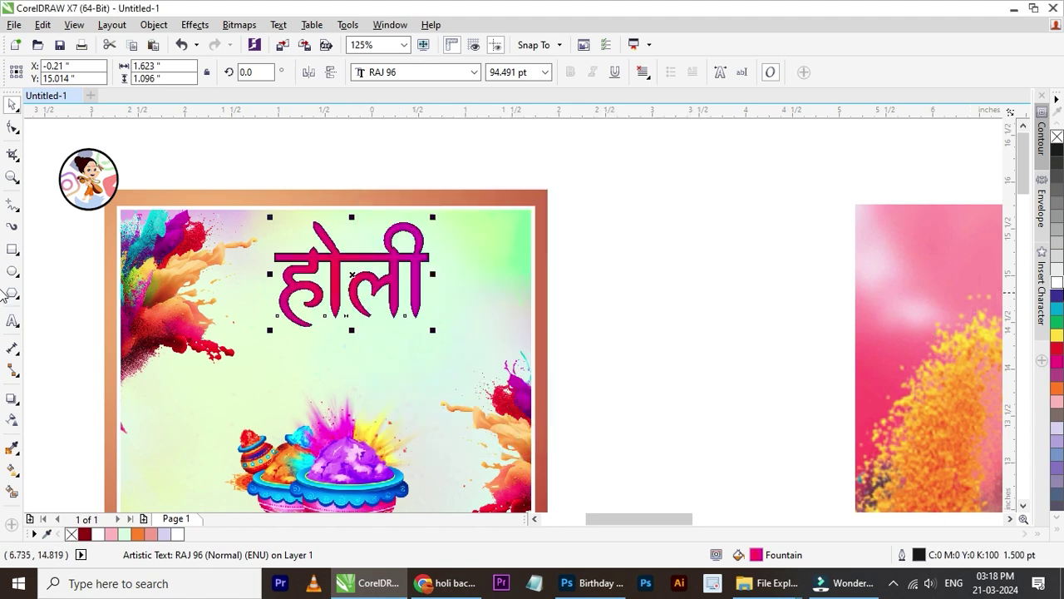
Make the title's outline white and thicken it to 3.0 pt.
{"action": "right_click", "coordinate": [1057, 283]}
{"action": "key", "text": "F12"}
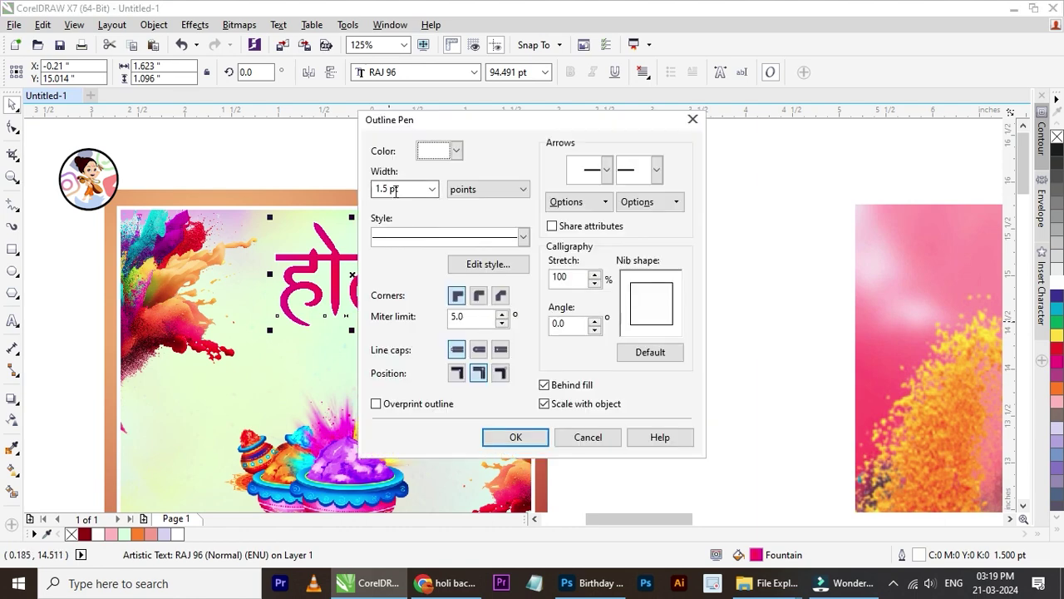
{"action": "double_click", "coordinate": [424, 190]}
{"action": "left_click", "coordinate": [431, 193]}
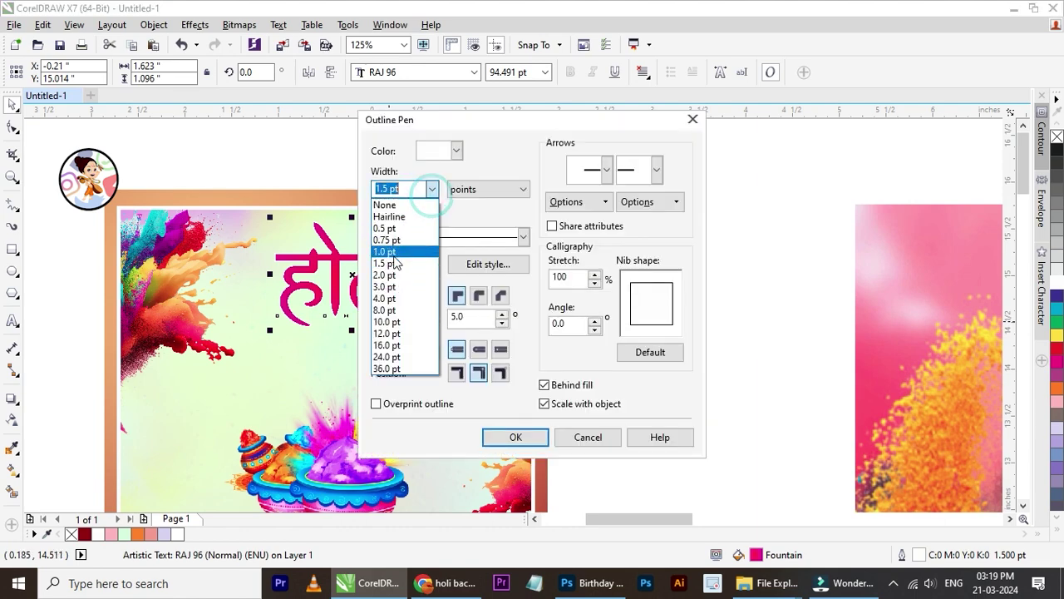
{"action": "left_click", "coordinate": [384, 288]}
{"action": "left_click", "coordinate": [543, 443]}
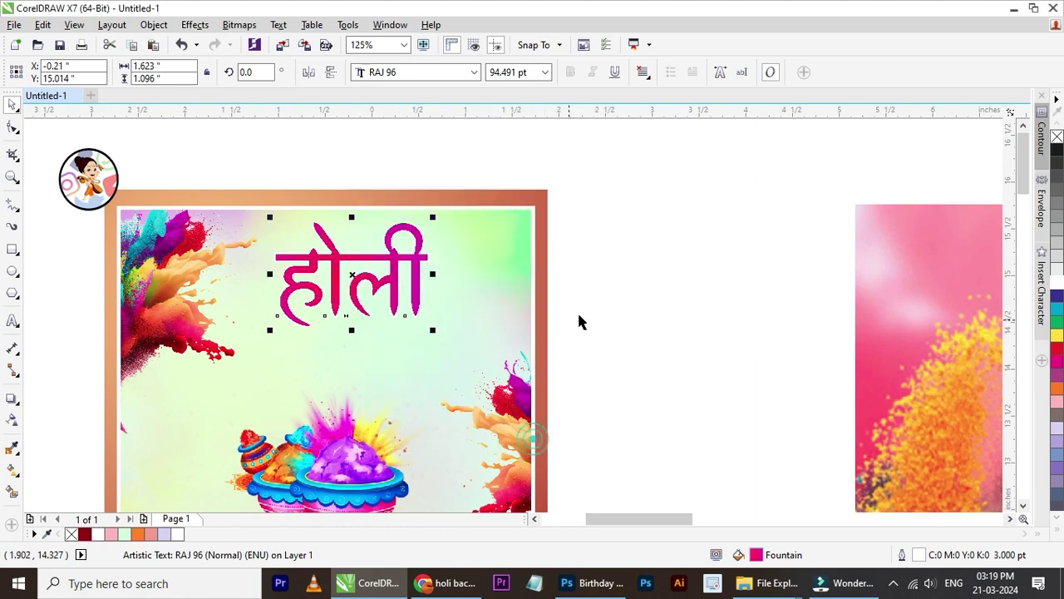
{"action": "left_click", "coordinate": [639, 295]}
Nudge the Holi pots image down and slightly back up.
{"action": "left_click", "coordinate": [397, 297]}
{"action": "scroll", "coordinate": [397, 297], "scroll_direction": "down", "scroll_amount": 4}
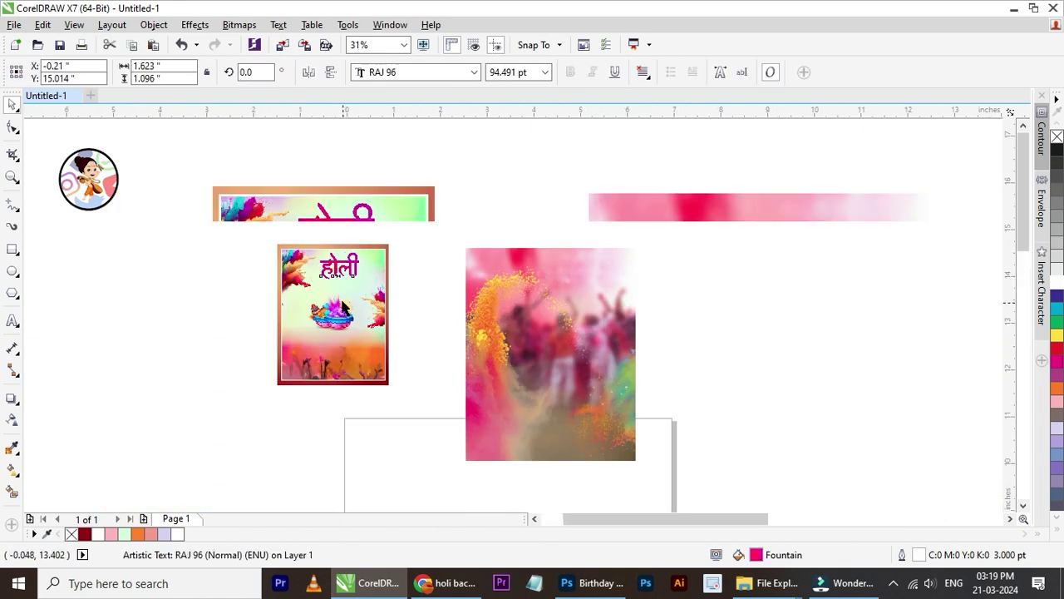
{"action": "scroll", "coordinate": [347, 346], "scroll_direction": "up", "scroll_amount": 3}
{"action": "left_click", "coordinate": [348, 346]}
{"action": "key", "text": "Down"}
{"action": "key", "text": "Down"}
{"action": "key", "text": "Down"}
{"action": "key", "text": "Down"}
{"action": "key", "text": "Up"}
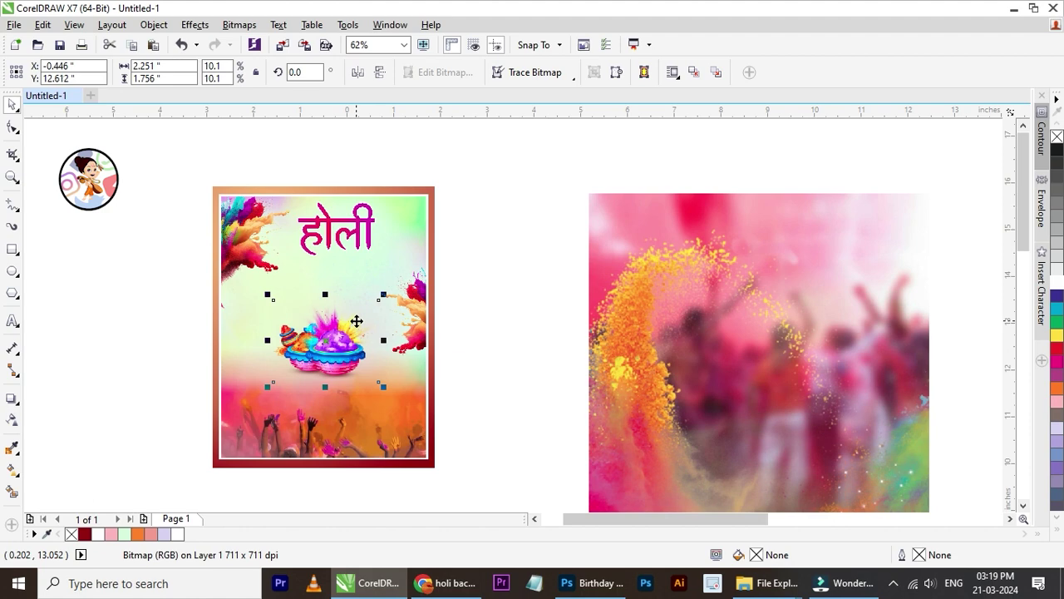
{"action": "scroll", "coordinate": [341, 264], "scroll_direction": "up", "scroll_amount": 2}
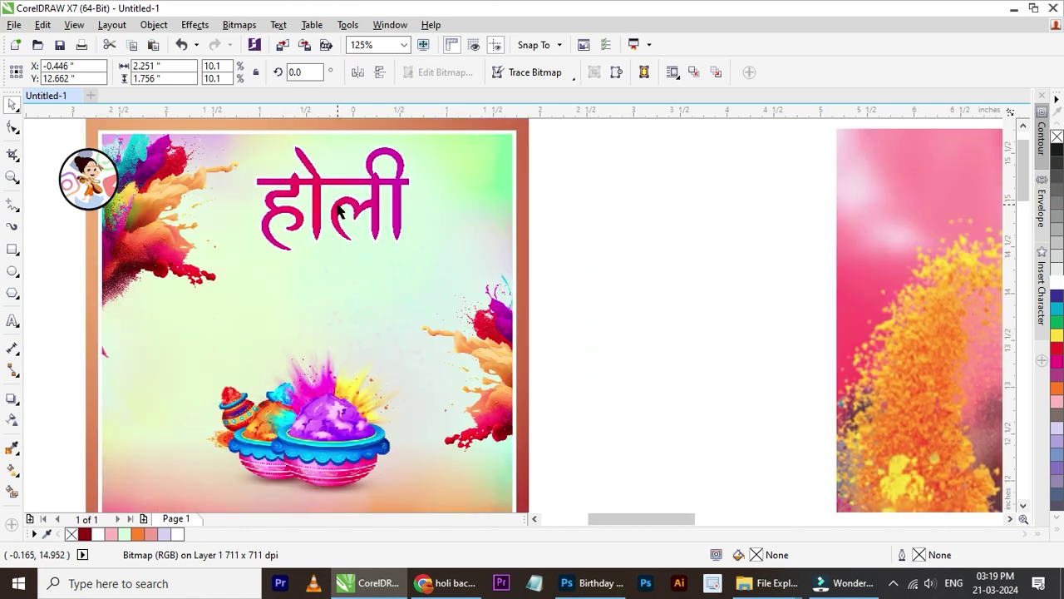
{"action": "left_click", "coordinate": [340, 211]}
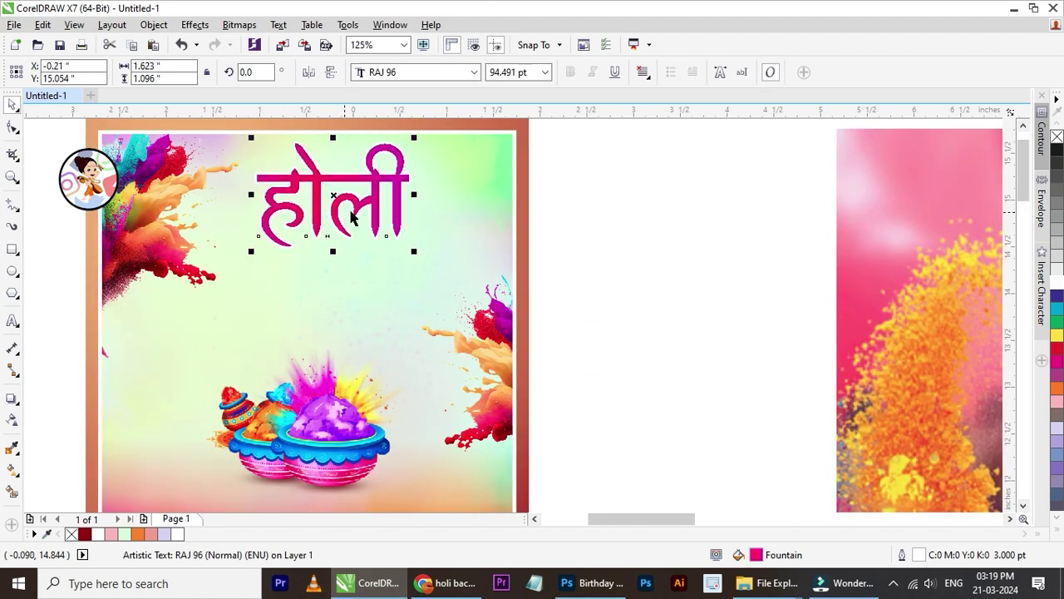
Add the greeting 'हार्दिक शुभकामनाएं' in KBC_25 beside the card, shifted down-left.
{"action": "left_click", "coordinate": [640, 228]}
{"action": "left_click", "coordinate": [13, 321]}
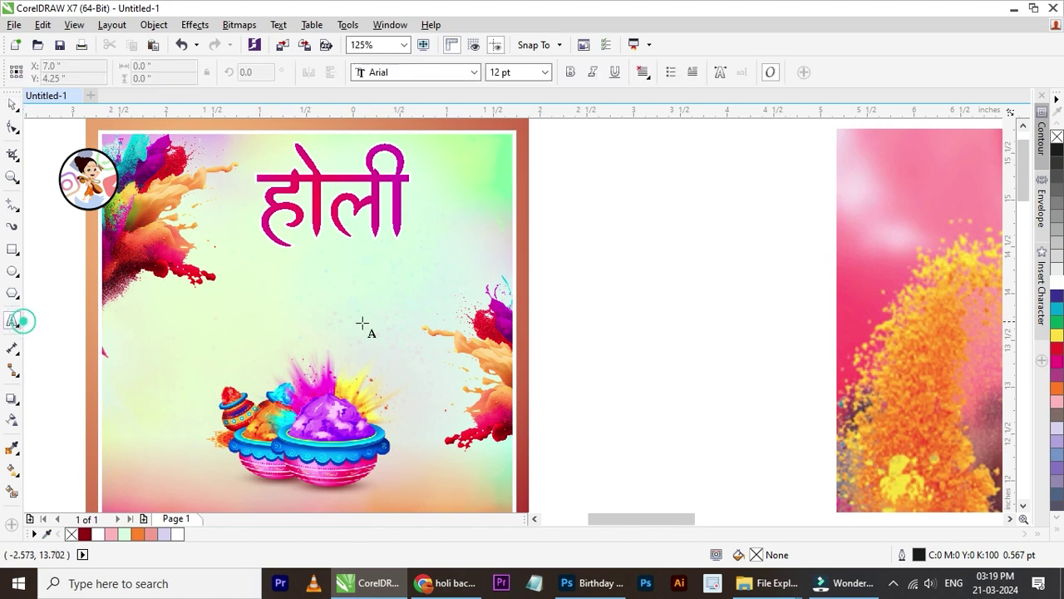
{"action": "left_click", "coordinate": [570, 241]}
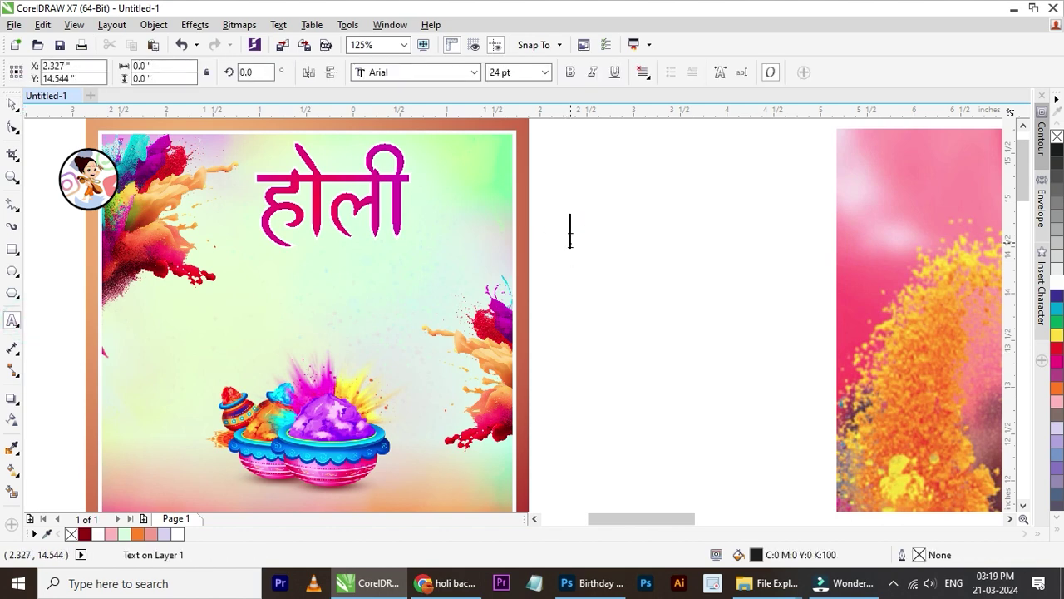
{"action": "left_click", "coordinate": [441, 72]}
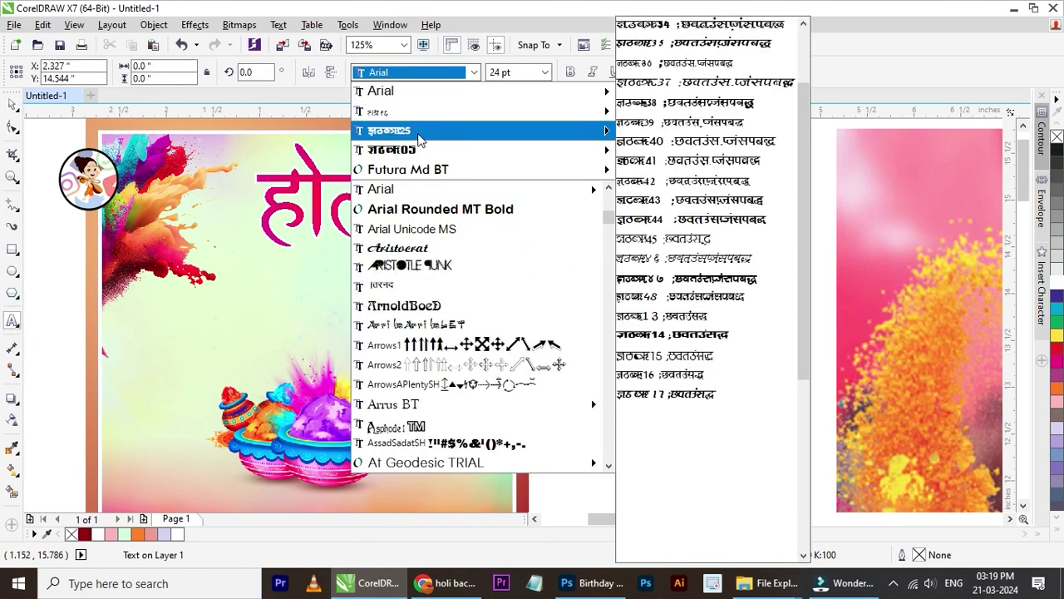
{"action": "left_click", "coordinate": [424, 127]}
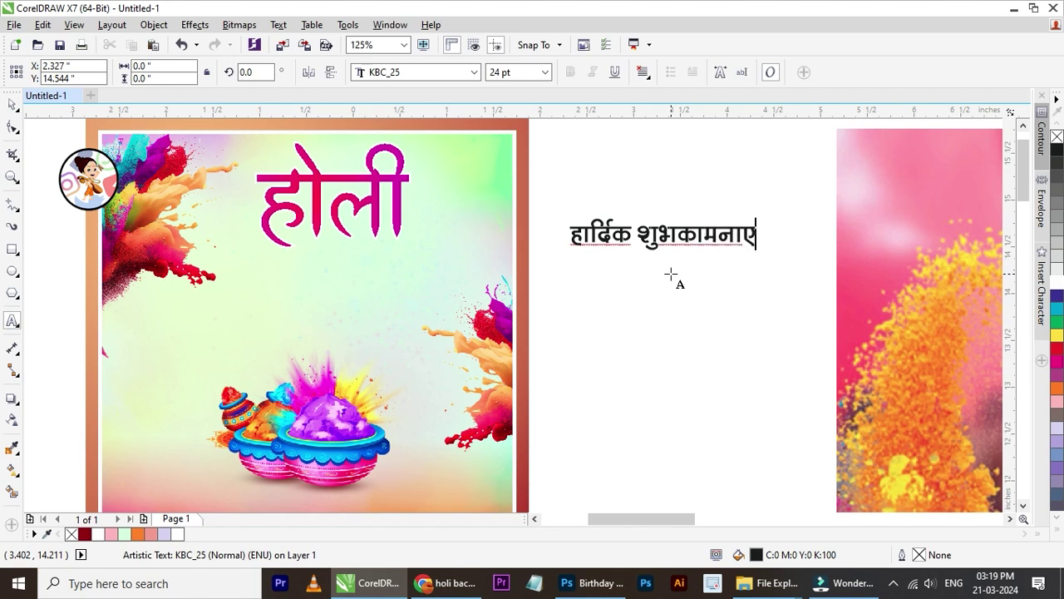
{"action": "key", "text": "Escape"}
{"action": "left_click", "coordinate": [11, 107]}
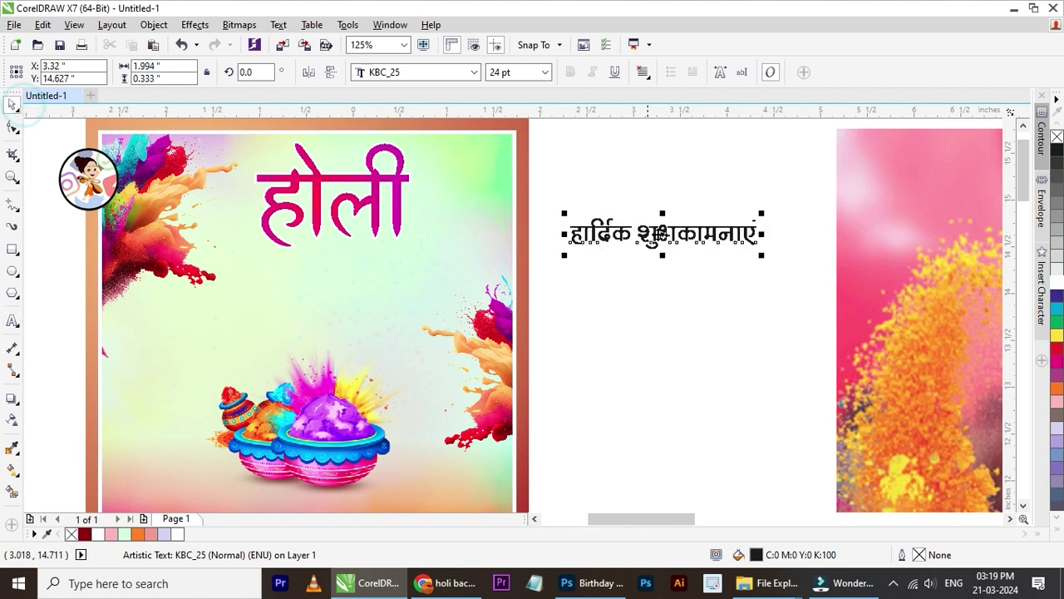
{"action": "left_click_drag", "start_coordinate": [665, 237], "coordinate": [646, 247]}
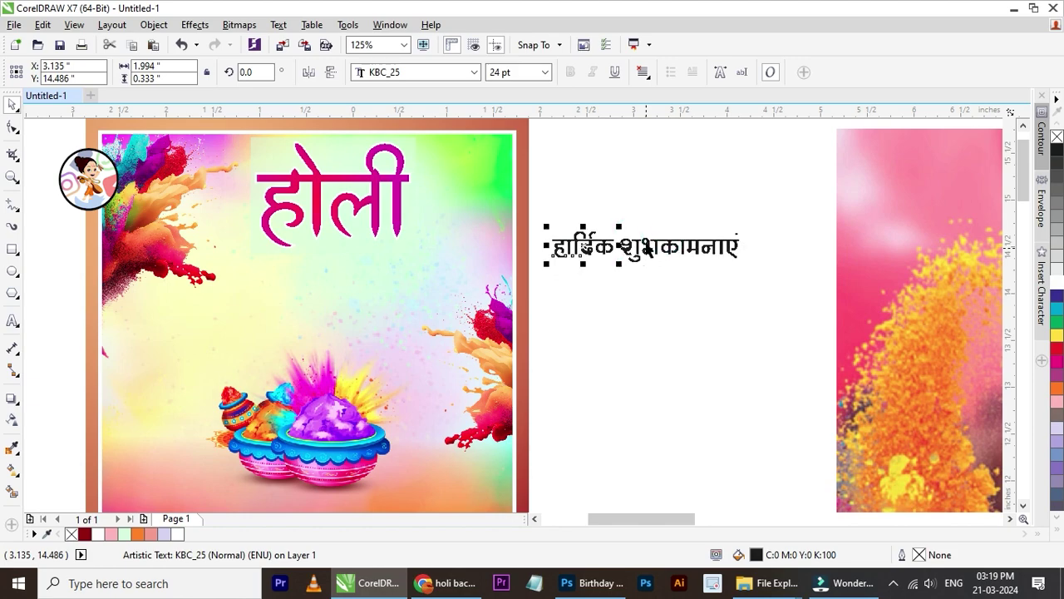
Change the greeting's font and drag the word हार्दिक off to the page's left.
{"action": "left_click", "coordinate": [475, 72]}
{"action": "mouse_move", "coordinate": [483, 131]}
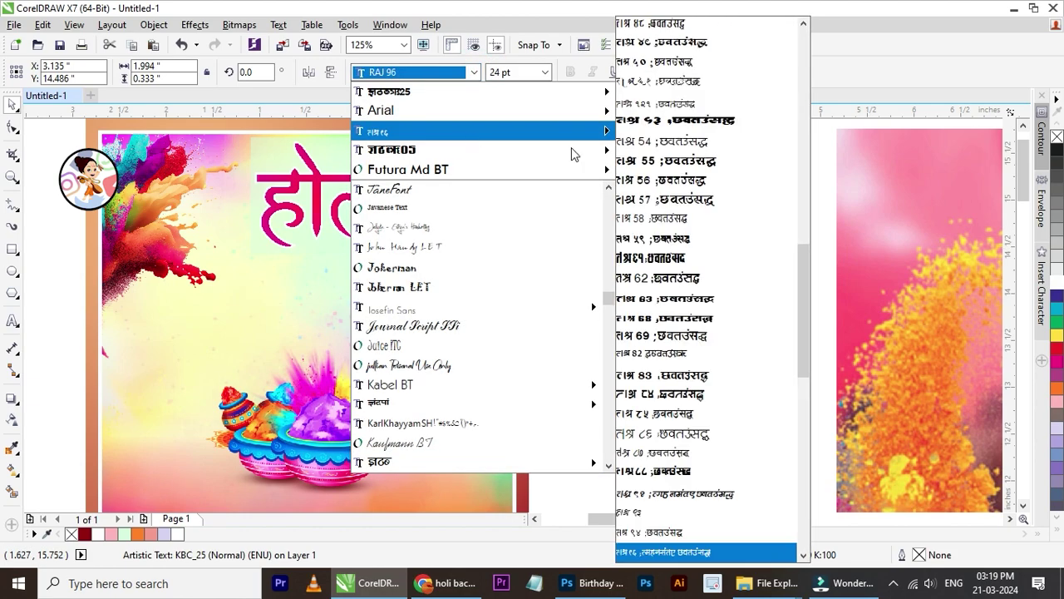
{"action": "left_click", "coordinate": [674, 183]}
{"action": "mouse_move", "coordinate": [595, 246]}
{"action": "left_mouse_down"}
{"action": "mouse_move", "coordinate": [58, 271]}
{"action": "mouse_move", "coordinate": [79, 271]}
{"action": "mouse_move", "coordinate": [90, 243]}
{"action": "left_mouse_up"}
{"action": "scroll", "coordinate": [79, 270], "scroll_direction": "down", "scroll_amount": 3}
{"action": "scroll", "coordinate": [74, 276], "scroll_direction": "up", "scroll_amount": 3}
Apply the RAJ 115 font to both हार्दिक and शुभकामनाएं.
{"action": "left_click", "coordinate": [475, 72]}
{"action": "mouse_move", "coordinate": [481, 149]}
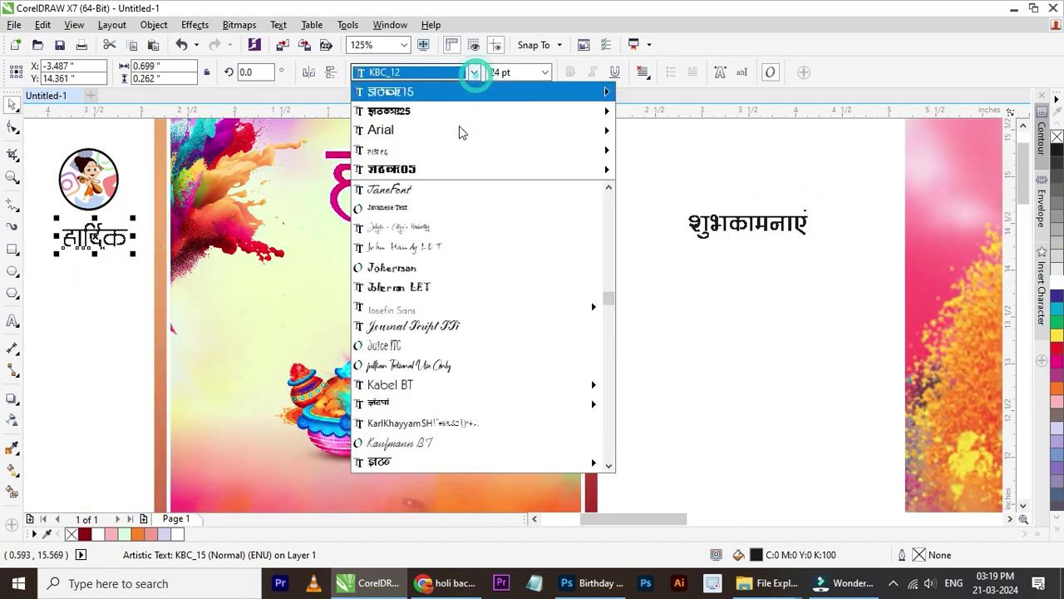
{"action": "mouse_move", "coordinate": [665, 356]}
{"action": "left_click", "coordinate": [703, 357]}
{"action": "left_click", "coordinate": [726, 223]}
{"action": "left_click", "coordinate": [441, 75]}
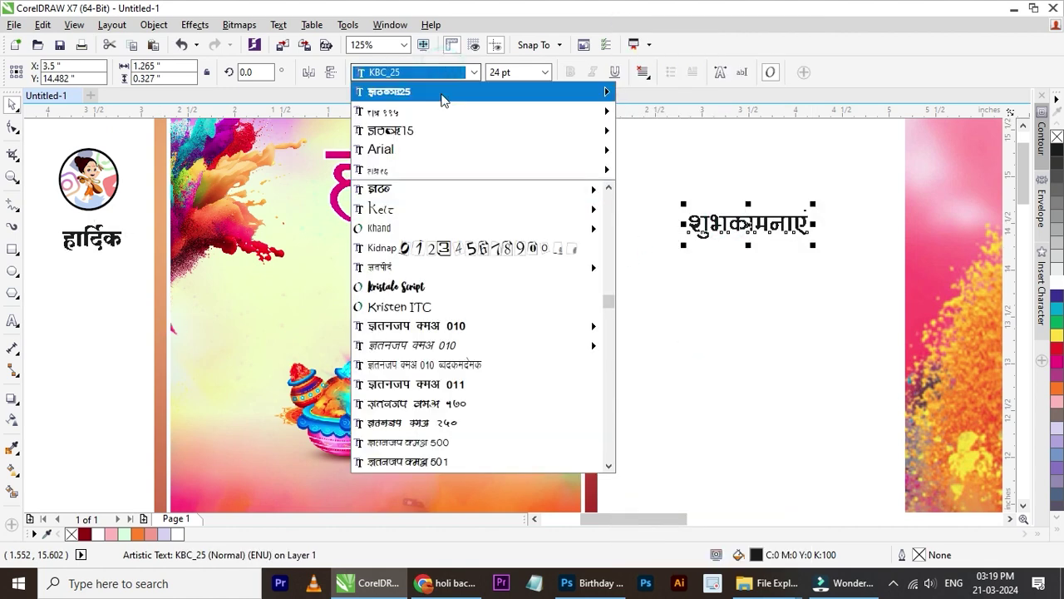
{"action": "left_click", "coordinate": [429, 106]}
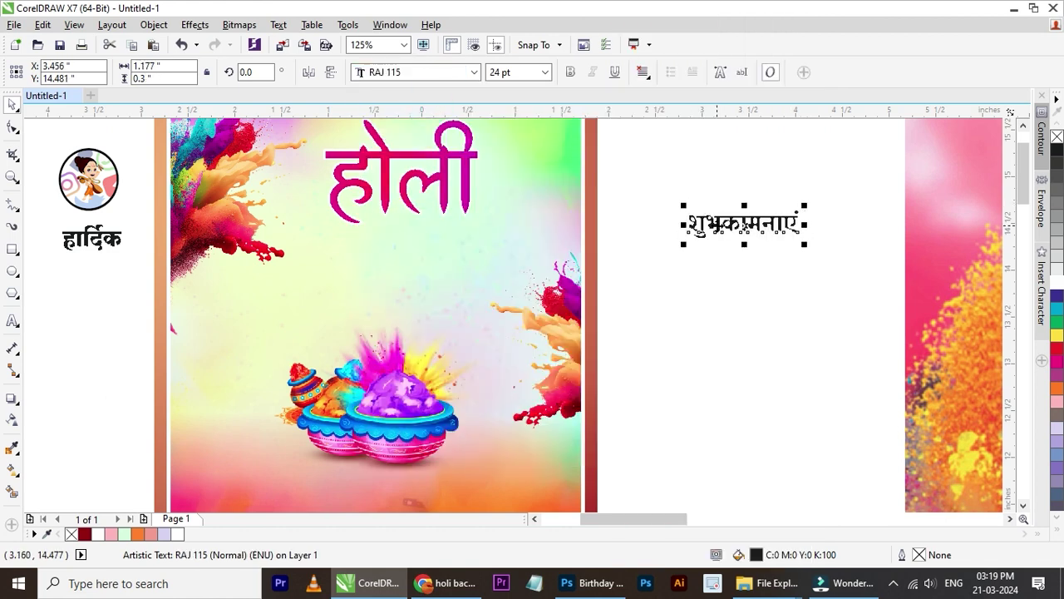
{"action": "scroll", "coordinate": [690, 223], "scroll_direction": "up", "scroll_amount": 2}
{"action": "scroll", "coordinate": [689, 223], "scroll_direction": "down", "scroll_amount": 2}
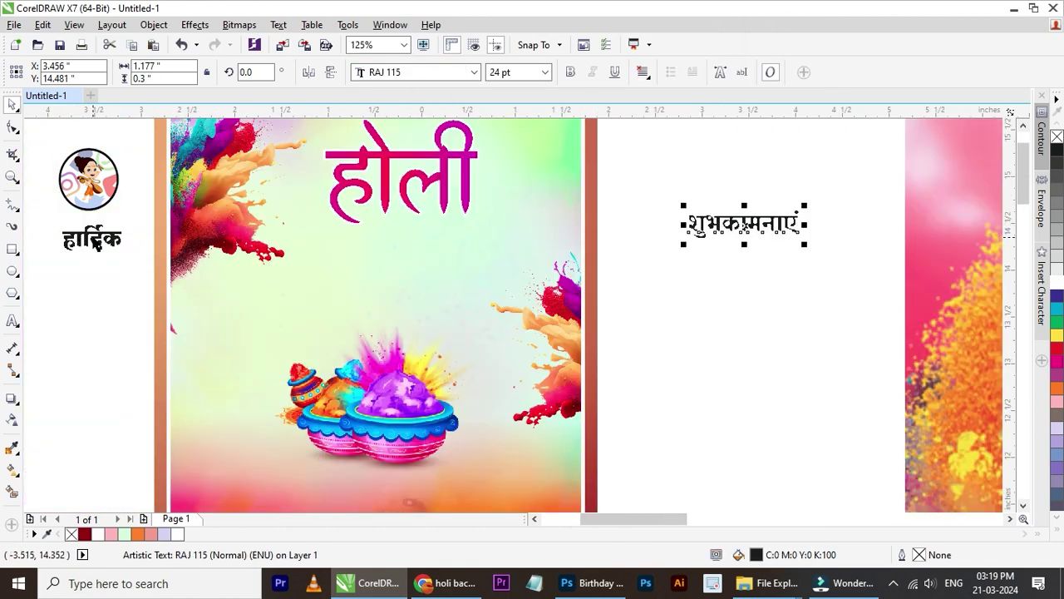
{"action": "left_click", "coordinate": [93, 239]}
{"action": "left_click", "coordinate": [774, 226]}
{"action": "left_click_drag", "start_coordinate": [794, 214], "coordinate": [285, 278]}
{"action": "left_click", "coordinate": [777, 224]}
Move हार्दिक onto the card under होली and enlarge it to about 38.7 pt.
{"action": "scroll", "coordinate": [777, 225], "scroll_direction": "up", "scroll_amount": 5}
{"action": "scroll", "coordinate": [778, 225], "scroll_direction": "down", "scroll_amount": 5}
{"action": "scroll", "coordinate": [563, 225], "scroll_direction": "down", "scroll_amount": 2}
{"action": "scroll", "coordinate": [226, 221], "scroll_direction": "down", "scroll_amount": 2}
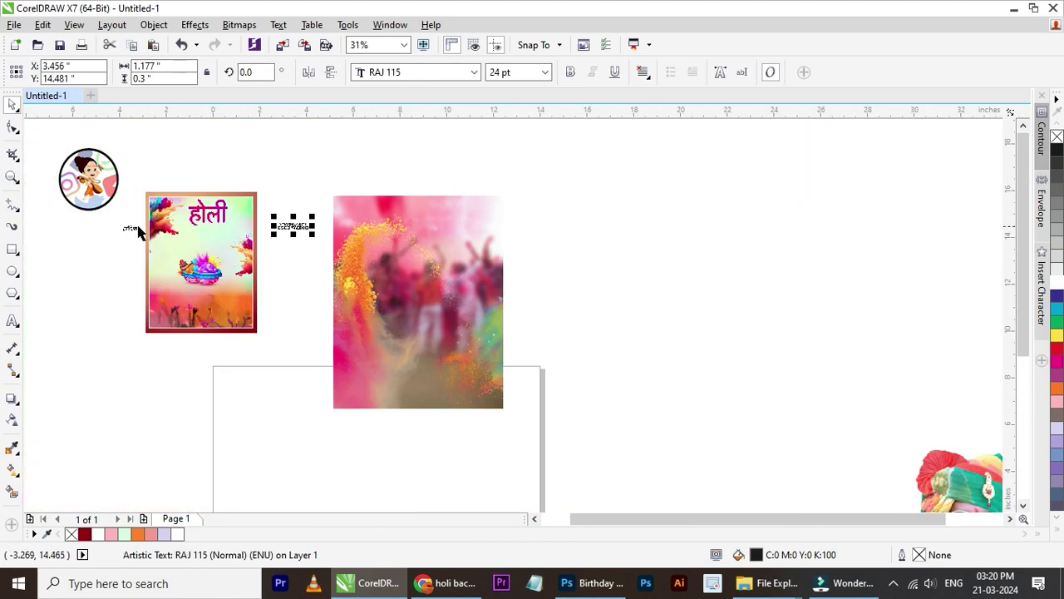
{"action": "scroll", "coordinate": [138, 232], "scroll_direction": "up", "scroll_amount": 4}
{"action": "left_click_drag", "start_coordinate": [93, 240], "coordinate": [420, 247]}
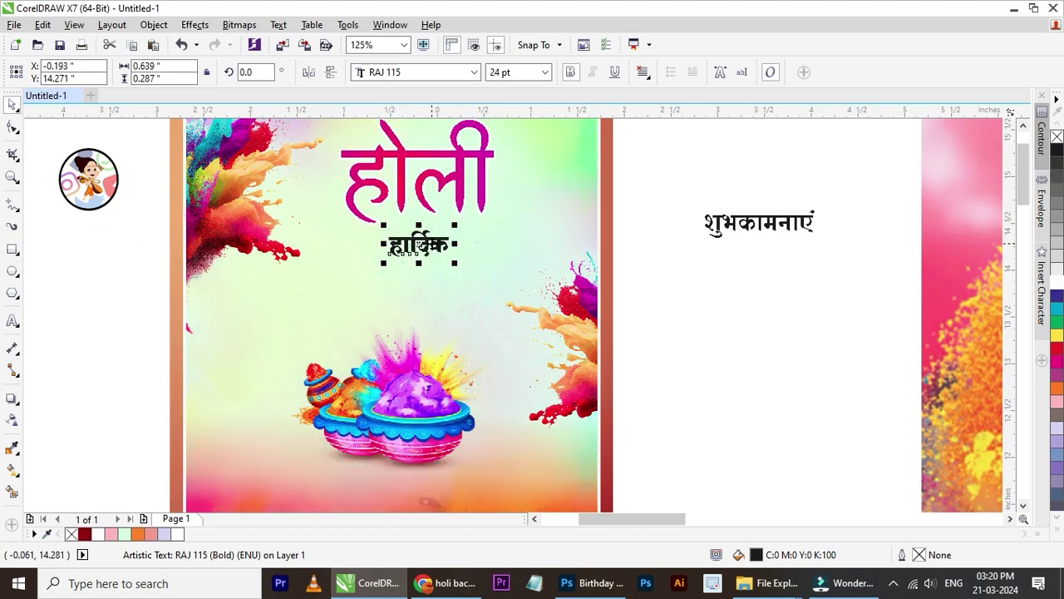
{"action": "scroll", "coordinate": [434, 242], "scroll_direction": "up", "scroll_amount": 1}
{"action": "left_click_drag", "start_coordinate": [471, 215], "coordinate": [509, 197]}
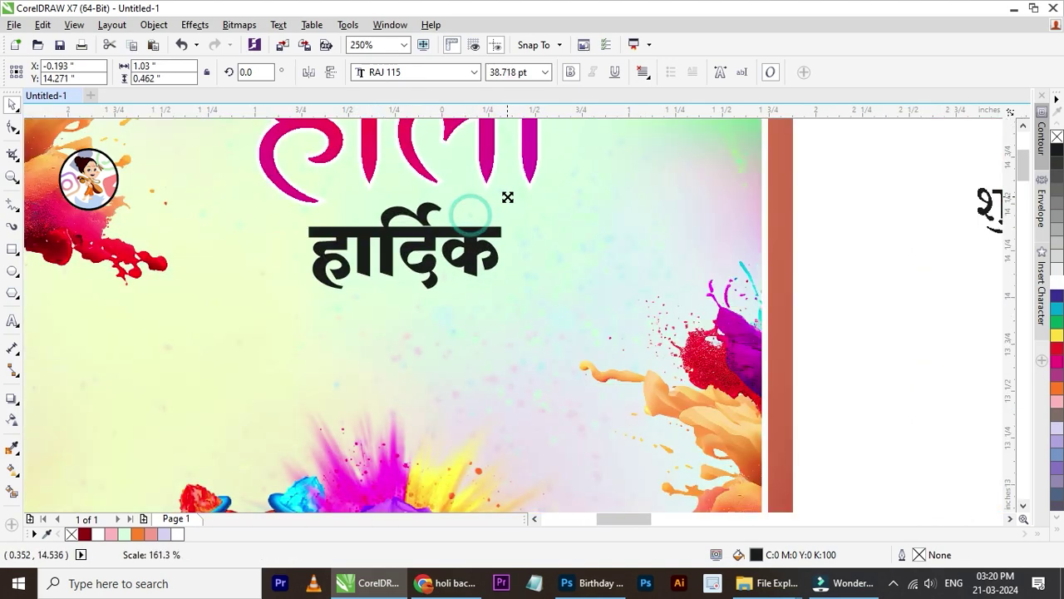
{"action": "left_click_drag", "start_coordinate": [472, 245], "coordinate": [565, 237]}
{"action": "scroll", "coordinate": [565, 237], "scroll_direction": "down", "scroll_amount": 2}
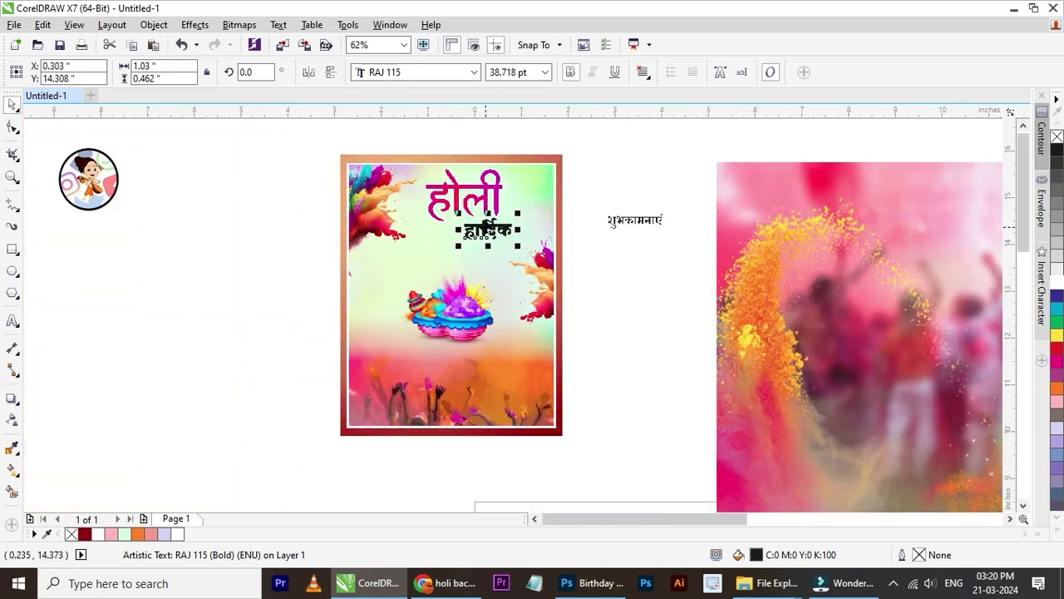
{"action": "scroll", "coordinate": [465, 215], "scroll_direction": "up", "scroll_amount": 2}
{"action": "left_click_drag", "start_coordinate": [544, 263], "coordinate": [484, 276]}
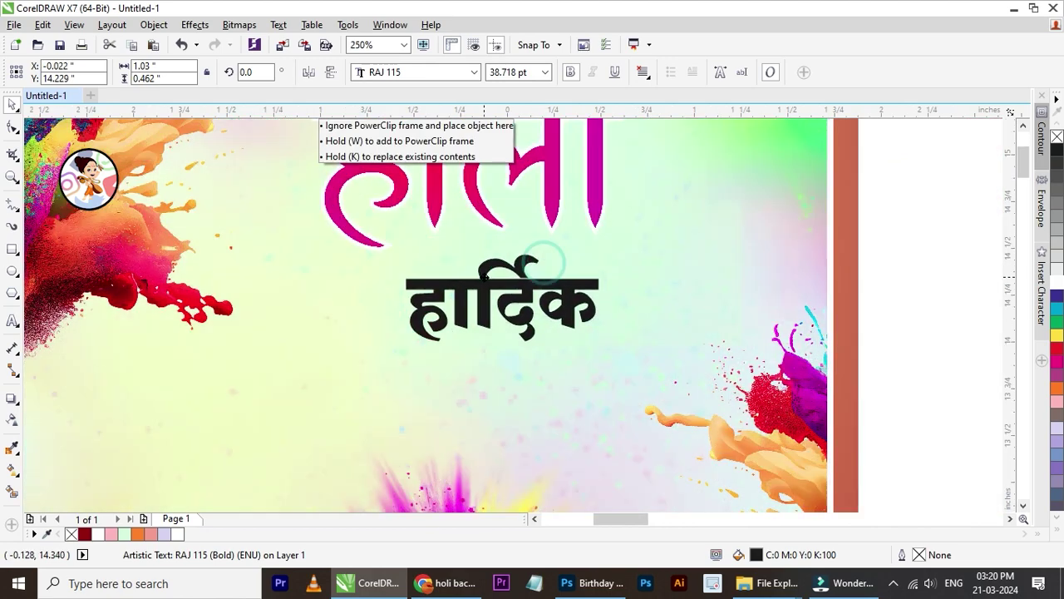
{"action": "scroll", "coordinate": [487, 276], "scroll_direction": "down", "scroll_amount": 2}
{"action": "scroll", "coordinate": [496, 276], "scroll_direction": "up", "scroll_amount": 1}
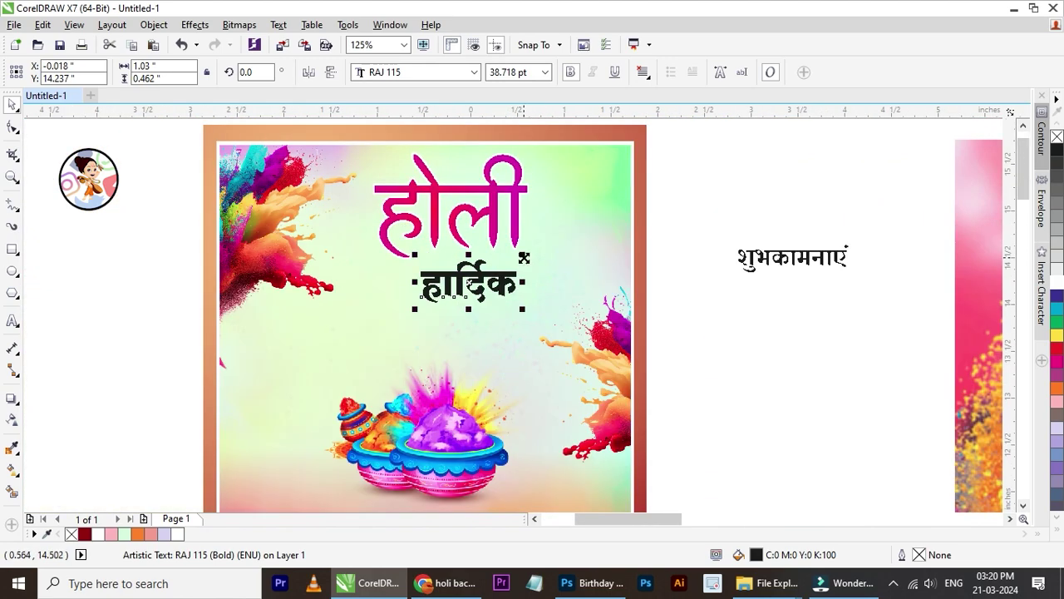
Place शुभकामनाएं just below हार्दिक and shift हार्दिक further left.
{"action": "left_click", "coordinate": [752, 256]}
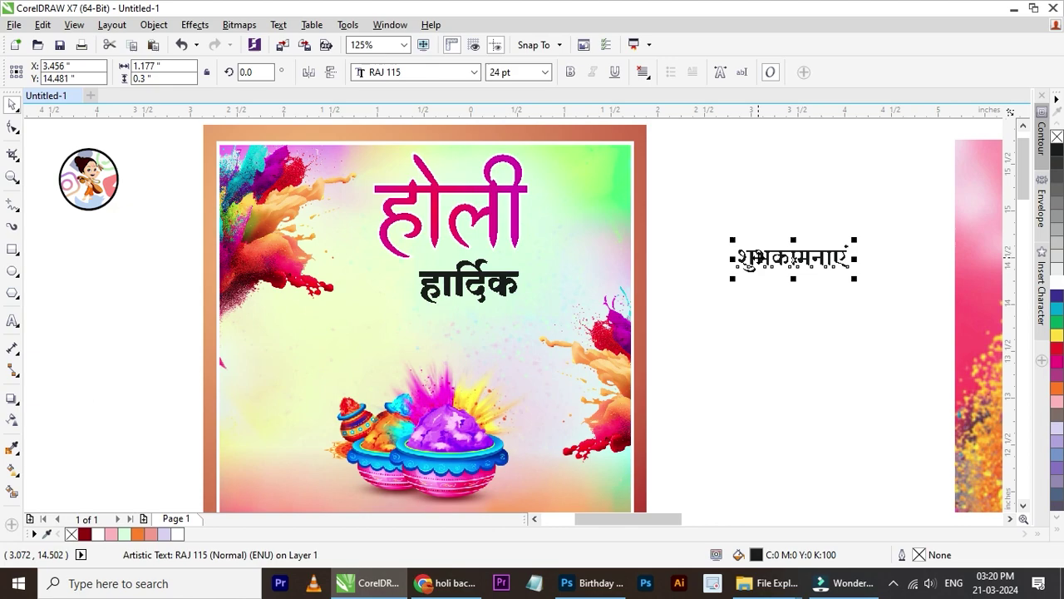
{"action": "left_click_drag", "start_coordinate": [749, 277], "coordinate": [528, 285]}
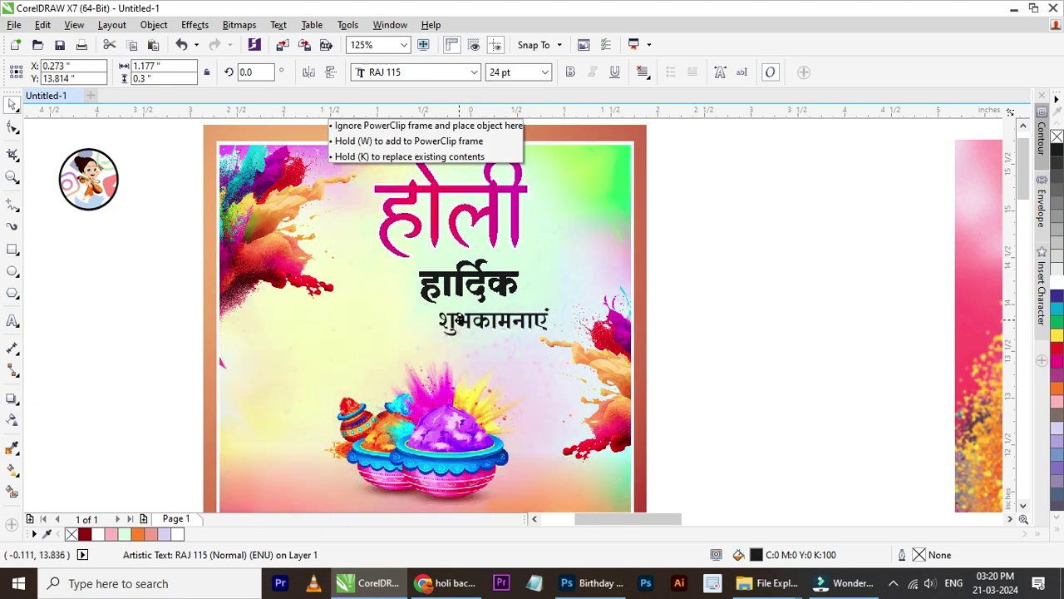
{"action": "left_click_drag", "start_coordinate": [533, 274], "coordinate": [457, 327]}
{"action": "left_click", "coordinate": [712, 249]}
{"action": "scroll", "coordinate": [474, 278], "scroll_direction": "down", "scroll_amount": 1}
{"action": "scroll", "coordinate": [471, 278], "scroll_direction": "up", "scroll_amount": 3}
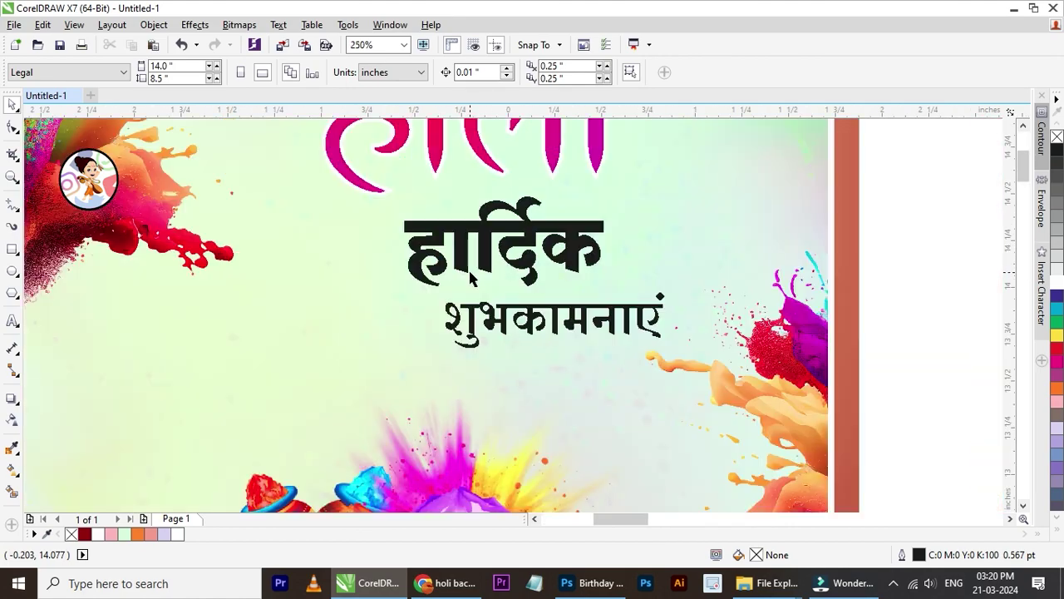
{"action": "left_click_drag", "start_coordinate": [468, 272], "coordinate": [349, 276]}
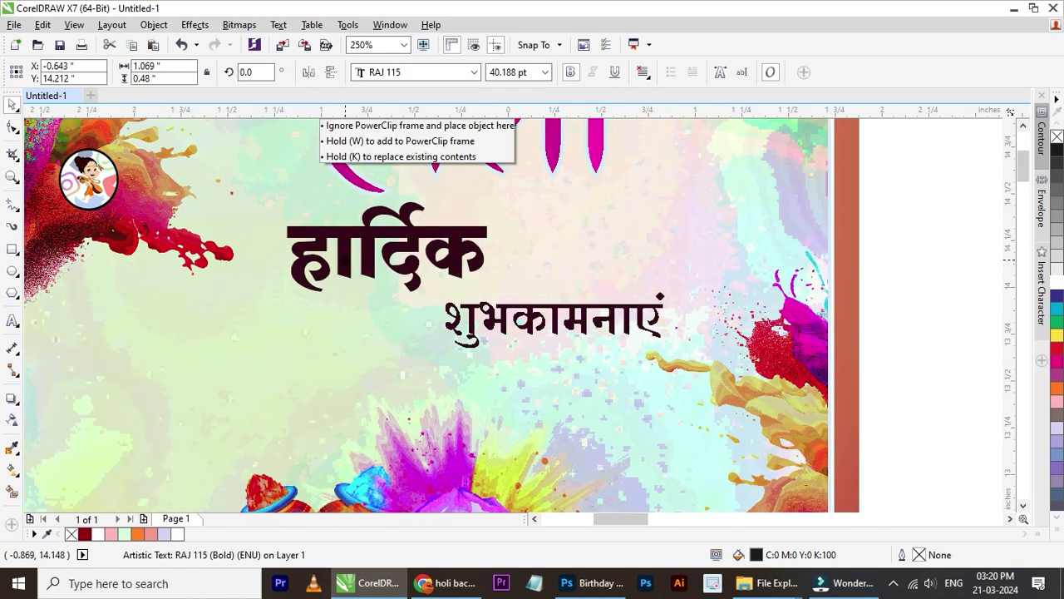
Lower हार्दिक slightly and colour it dark red.
{"action": "left_click_drag", "start_coordinate": [408, 290], "coordinate": [408, 297]}
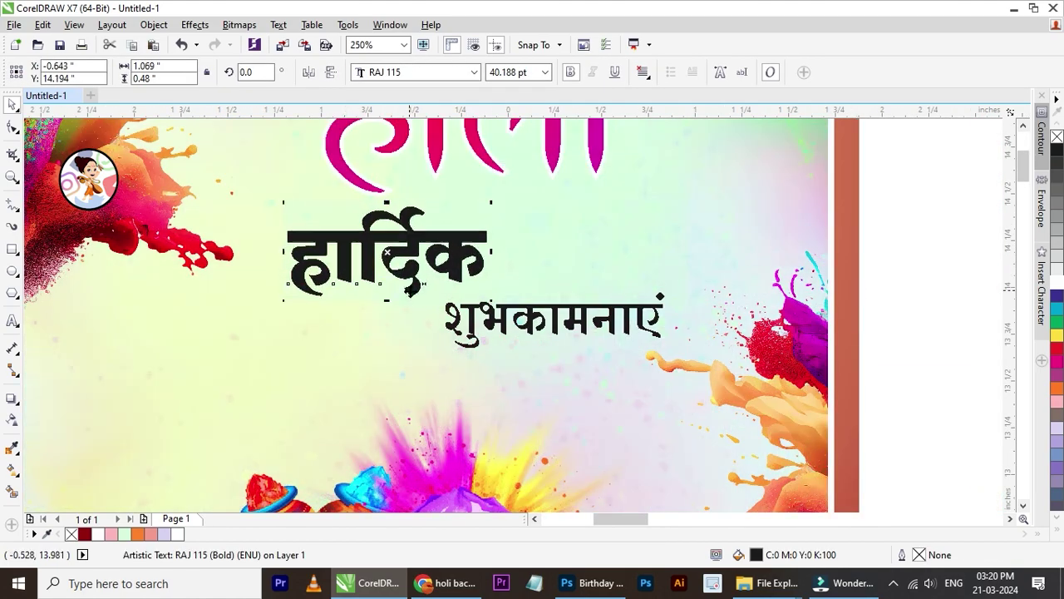
{"action": "left_click", "coordinate": [85, 534]}
{"action": "scroll", "coordinate": [429, 272], "scroll_direction": "down", "scroll_amount": 1}
{"action": "left_click", "coordinate": [744, 254]}
{"action": "left_click", "coordinate": [451, 267]}
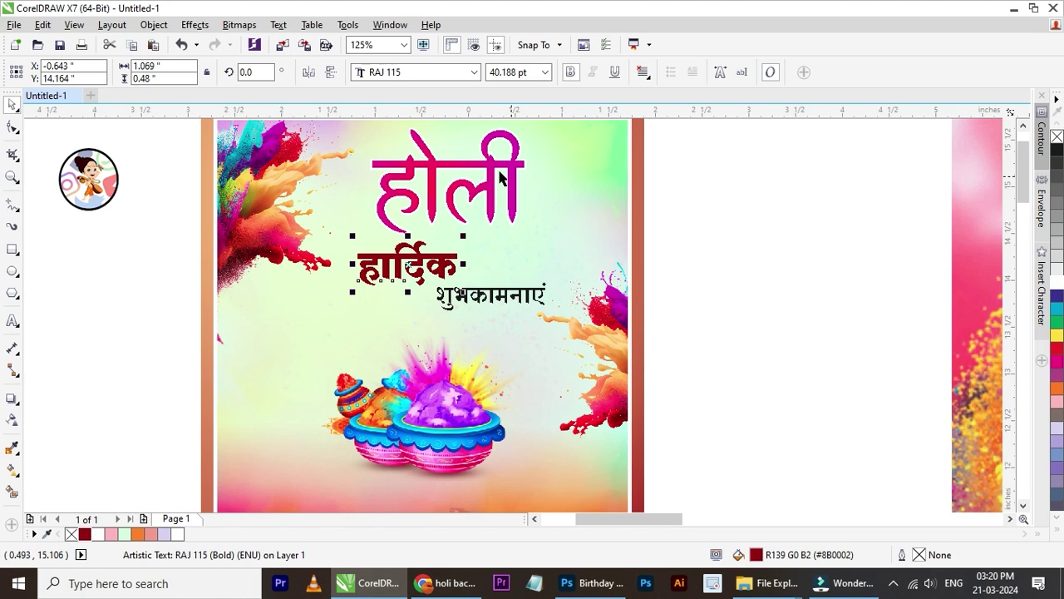
Give हार्दिक a 2.0 pt outline placed behind its fill.
{"action": "key", "text": "F12"}
{"action": "left_click", "coordinate": [432, 189]}
{"action": "left_click", "coordinate": [408, 270]}
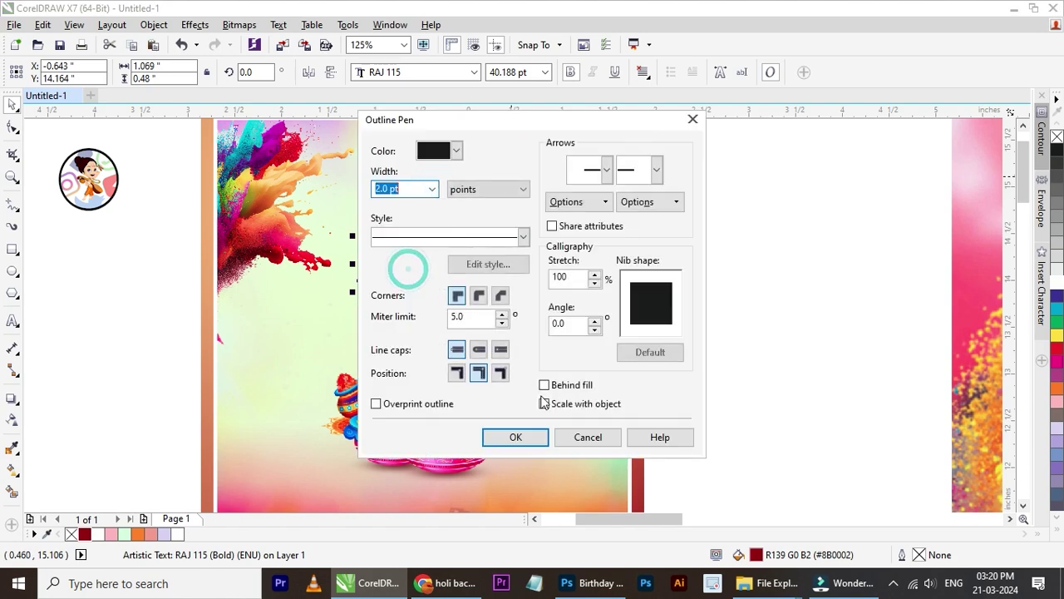
{"action": "left_click", "coordinate": [545, 386]}
{"action": "left_click", "coordinate": [532, 435]}
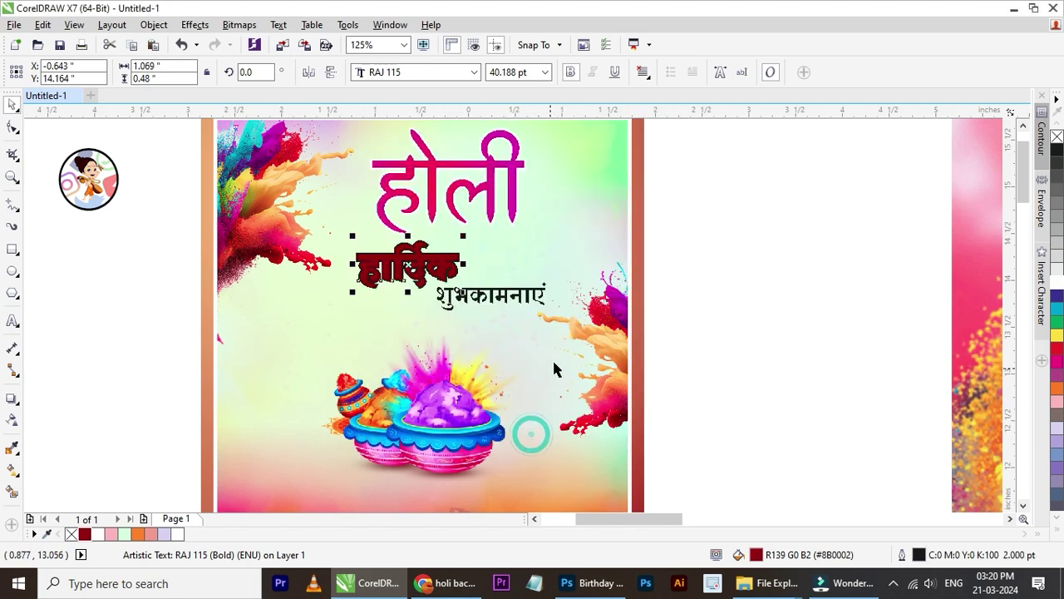
{"action": "left_click", "coordinate": [788, 279]}
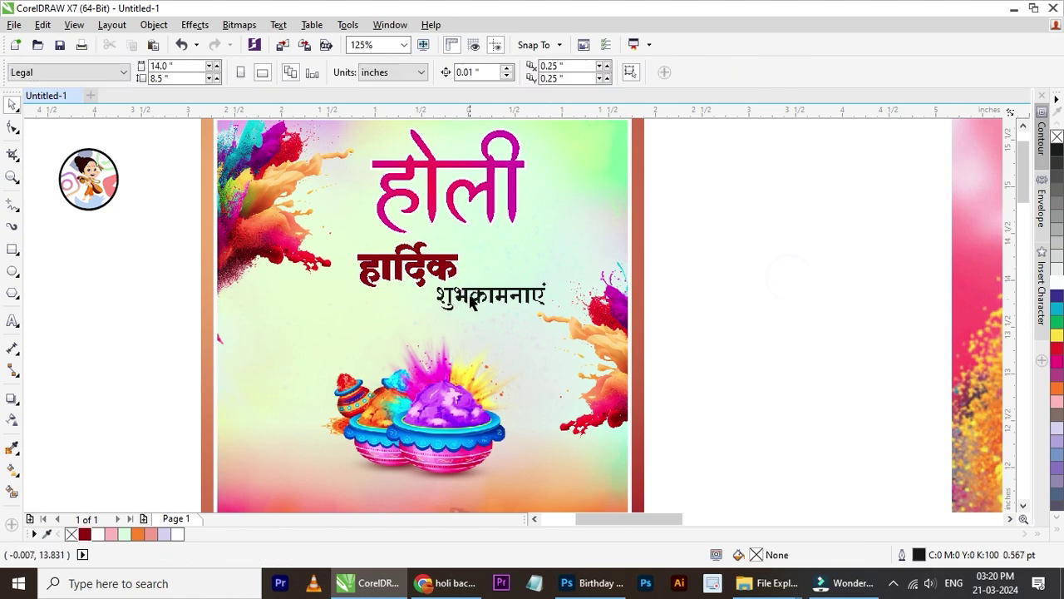
Enlarge शुभकामनाएं to about 26.8 pt and move it up beside हार्दिक.
{"action": "left_click", "coordinate": [542, 296]}
{"action": "scroll", "coordinate": [556, 291], "scroll_direction": "up", "scroll_amount": 2}
{"action": "left_click_drag", "start_coordinate": [572, 274], "coordinate": [597, 266]}
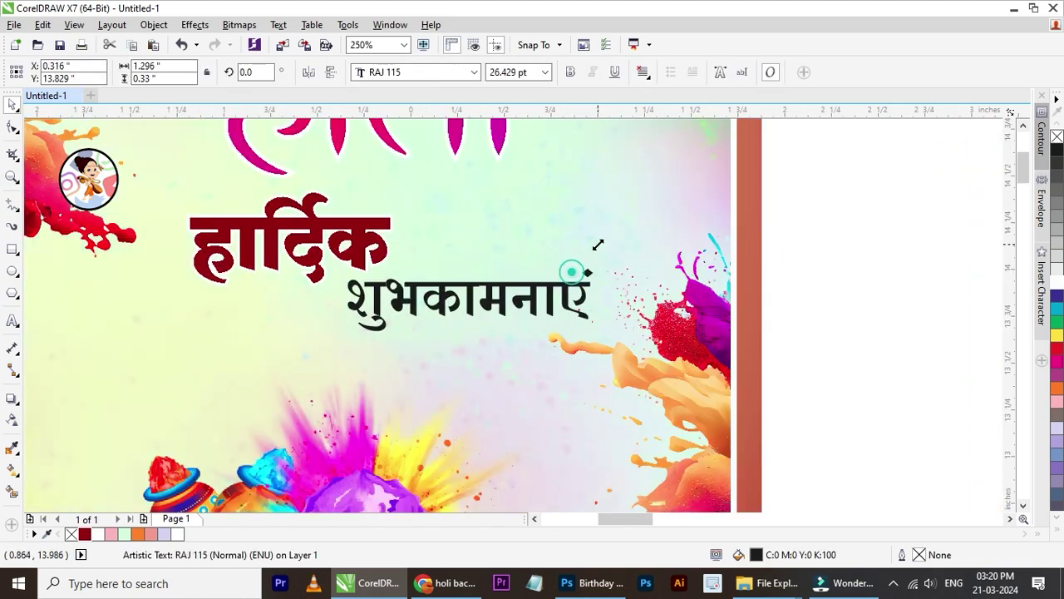
{"action": "left_click_drag", "start_coordinate": [511, 297], "coordinate": [627, 237]}
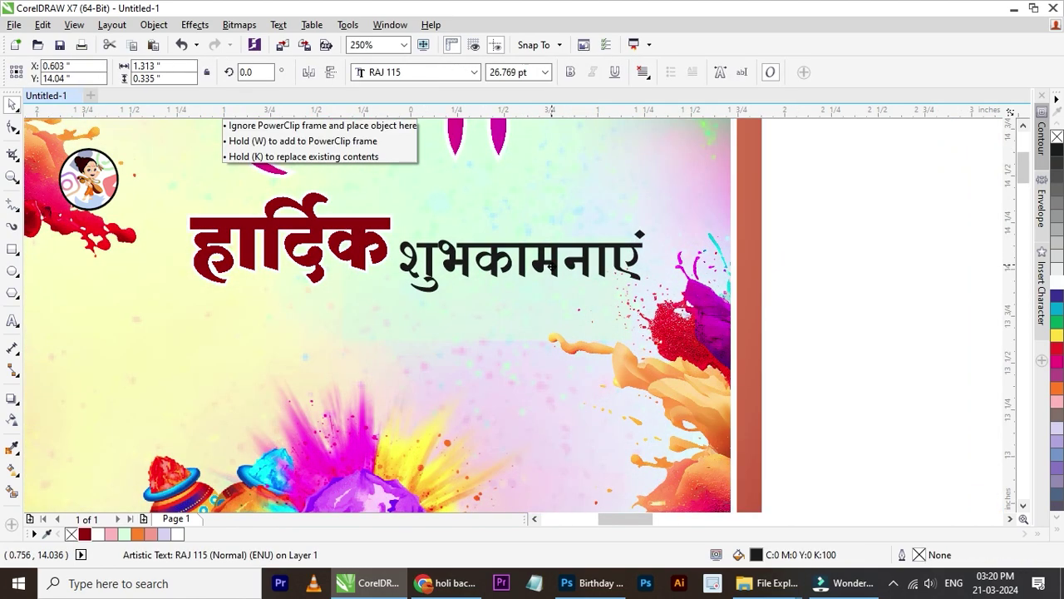
{"action": "scroll", "coordinate": [634, 261], "scroll_direction": "down", "scroll_amount": 2}
{"action": "left_click", "coordinate": [687, 242]}
{"action": "scroll", "coordinate": [537, 245], "scroll_direction": "down", "scroll_amount": 2}
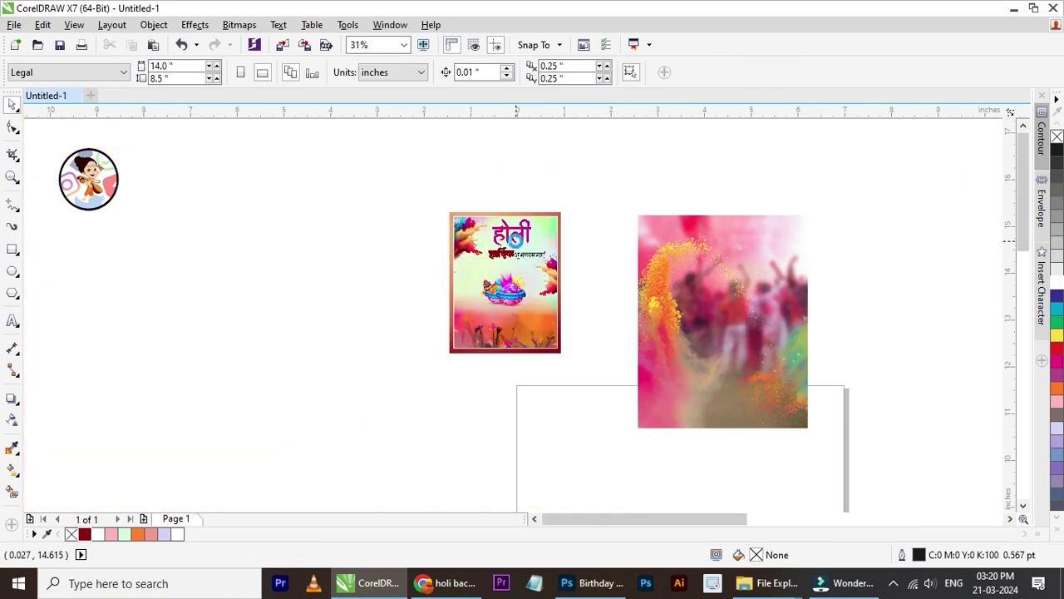
{"action": "scroll", "coordinate": [538, 245], "scroll_direction": "up", "scroll_amount": 3}
Fine-tune शुभकामनाएं's position beside हार्दिक, nudging it slightly right.
{"action": "left_click_drag", "start_coordinate": [580, 361], "coordinate": [583, 307]}
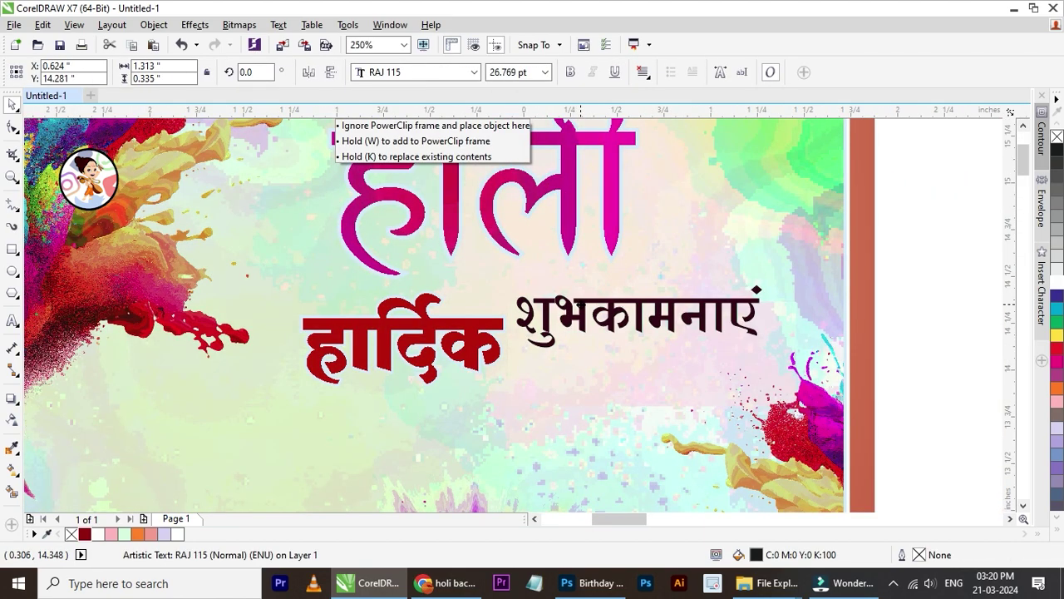
{"action": "left_click", "coordinate": [922, 230]}
{"action": "scroll", "coordinate": [530, 279], "scroll_direction": "down", "scroll_amount": 2}
{"action": "scroll", "coordinate": [528, 287], "scroll_direction": "up", "scroll_amount": 1}
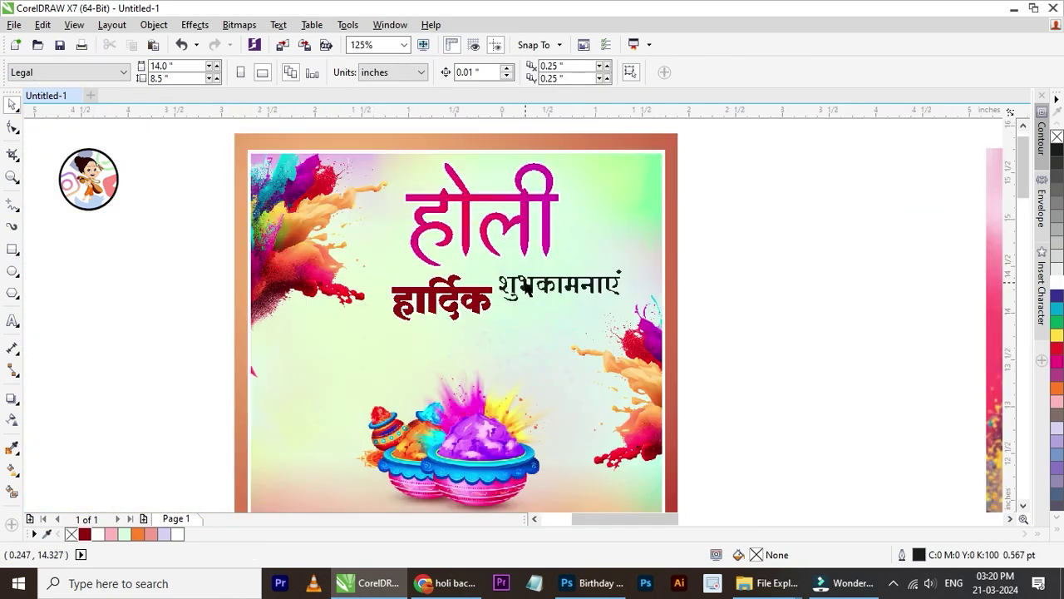
{"action": "scroll", "coordinate": [529, 287], "scroll_direction": "up", "scroll_amount": 1}
{"action": "left_click", "coordinate": [574, 285]}
{"action": "left_click_drag", "start_coordinate": [574, 285], "coordinate": [576, 285]}
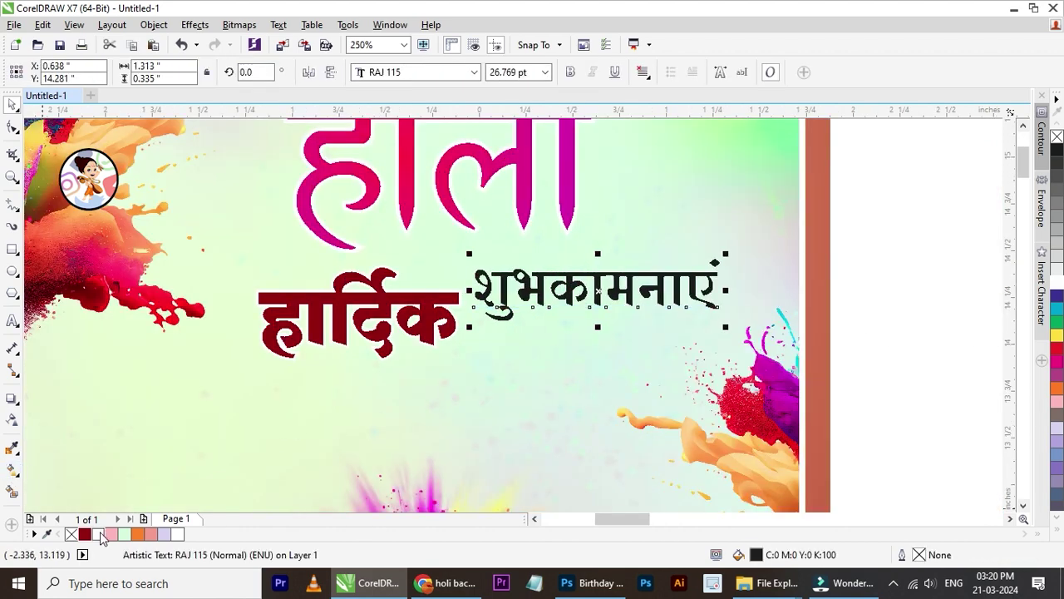
Fill शुभकामनाएं with the red sampled from the left splash.
{"action": "left_click", "coordinate": [140, 536]}
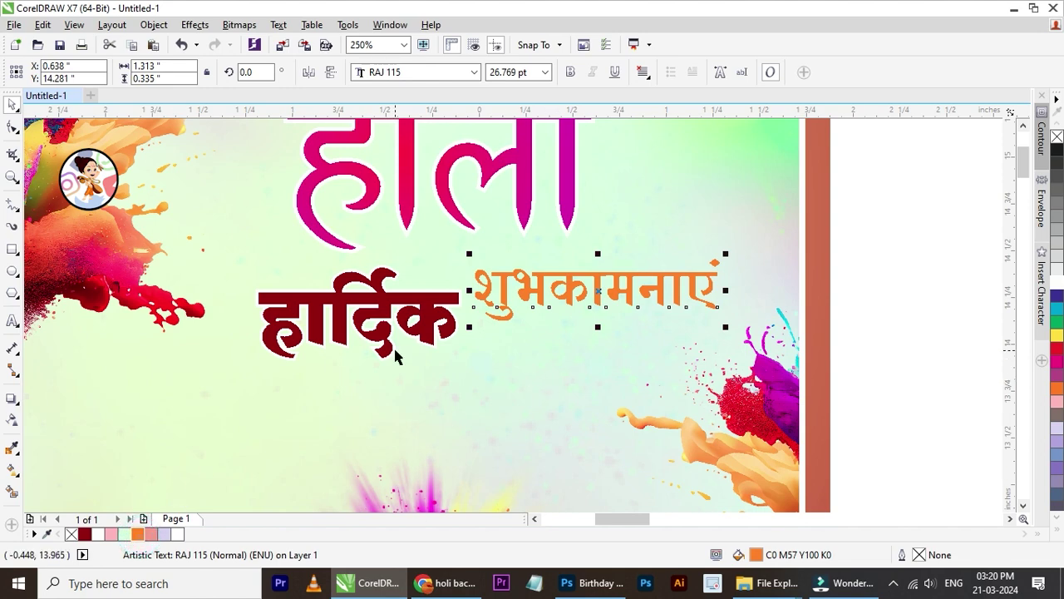
{"action": "left_click", "coordinate": [12, 449]}
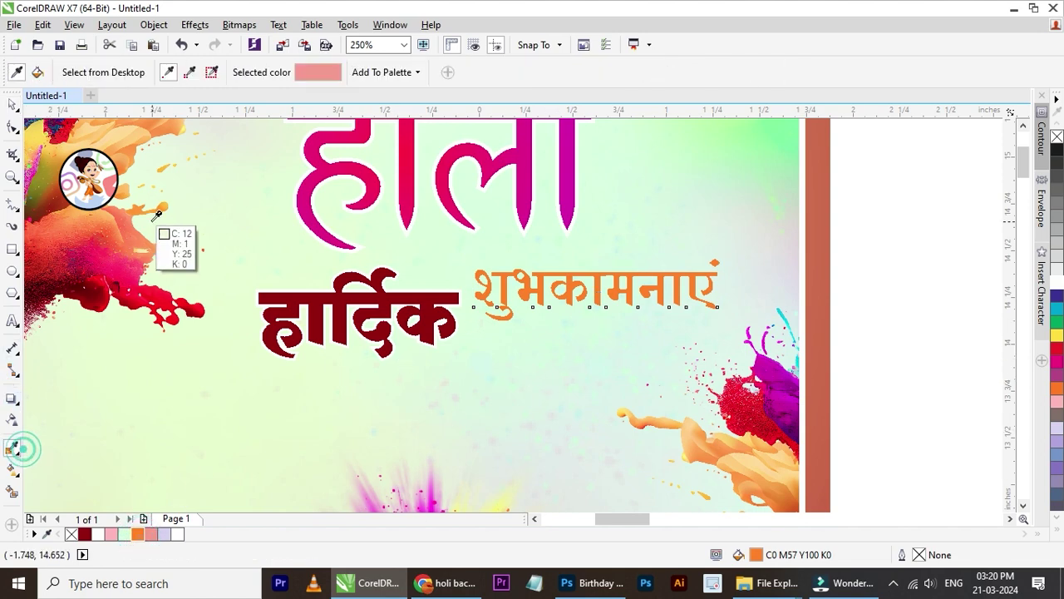
{"action": "left_click", "coordinate": [125, 301]}
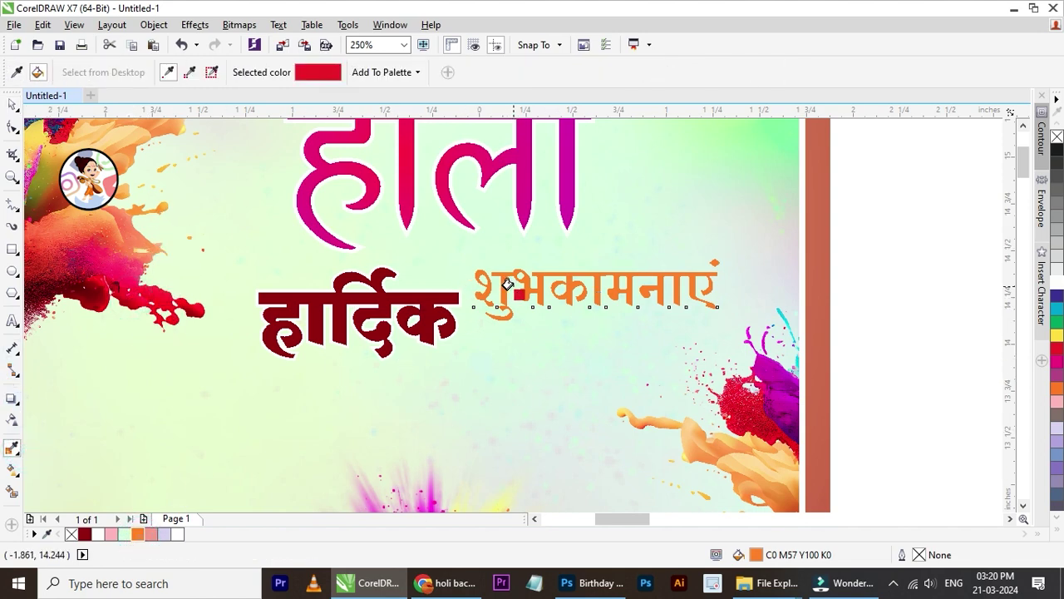
{"action": "left_click", "coordinate": [505, 285]}
{"action": "key", "text": "ctrl+z"}
{"action": "scroll", "coordinate": [516, 288], "scroll_direction": "up", "scroll_amount": 2}
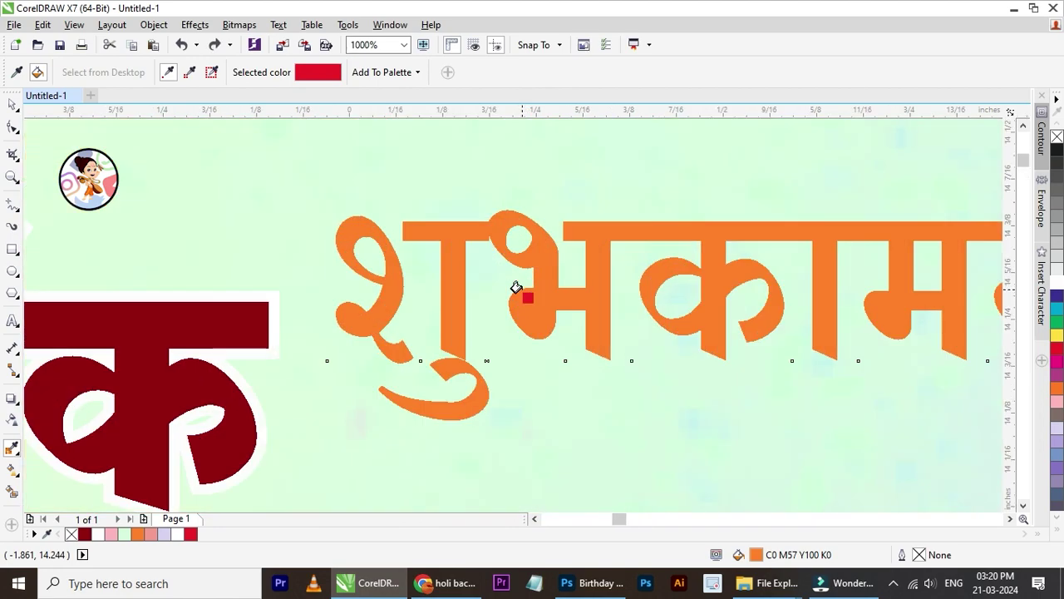
{"action": "left_click", "coordinate": [539, 282]}
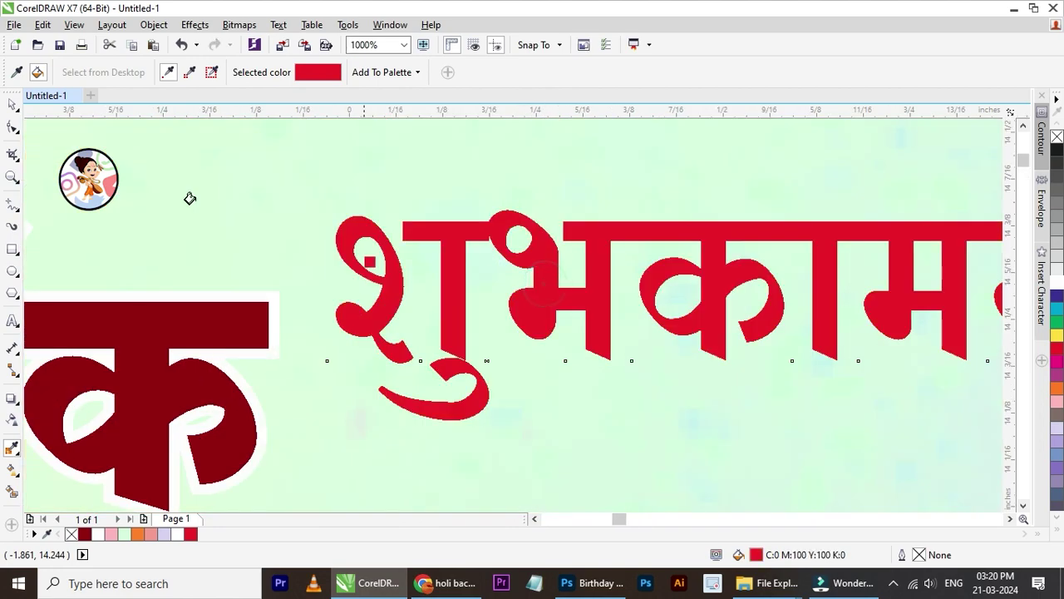
{"action": "left_click", "coordinate": [12, 106]}
Give शुभकामनाएं a 2.0 pt white outline behind the fill that scales with the text.
{"action": "scroll", "coordinate": [399, 273], "scroll_direction": "down", "scroll_amount": 2}
{"action": "scroll", "coordinate": [409, 270], "scroll_direction": "down", "scroll_amount": 1}
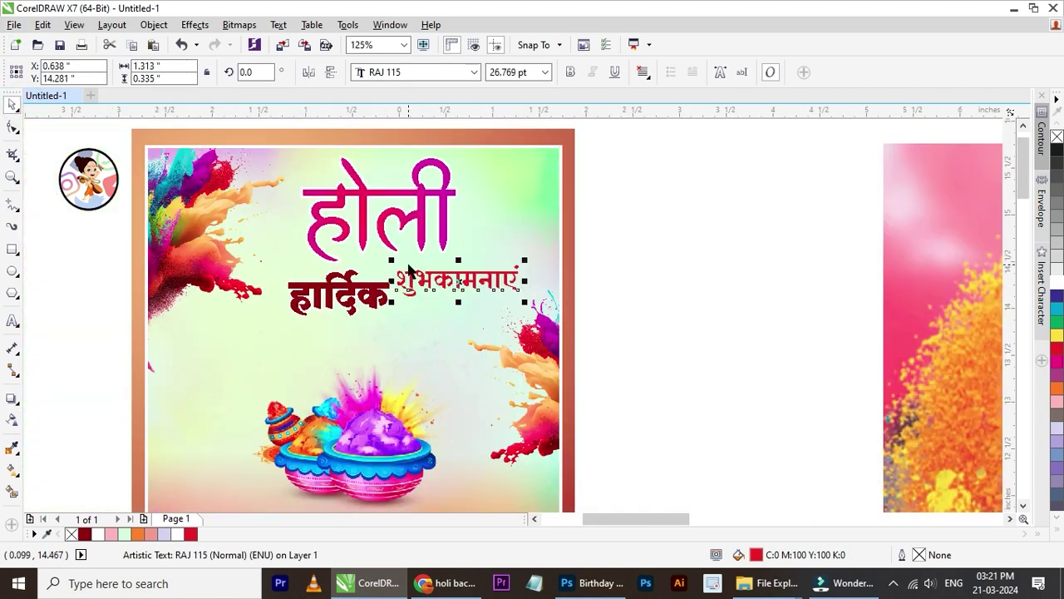
{"action": "key", "text": "F12"}
{"action": "left_click", "coordinate": [432, 189]}
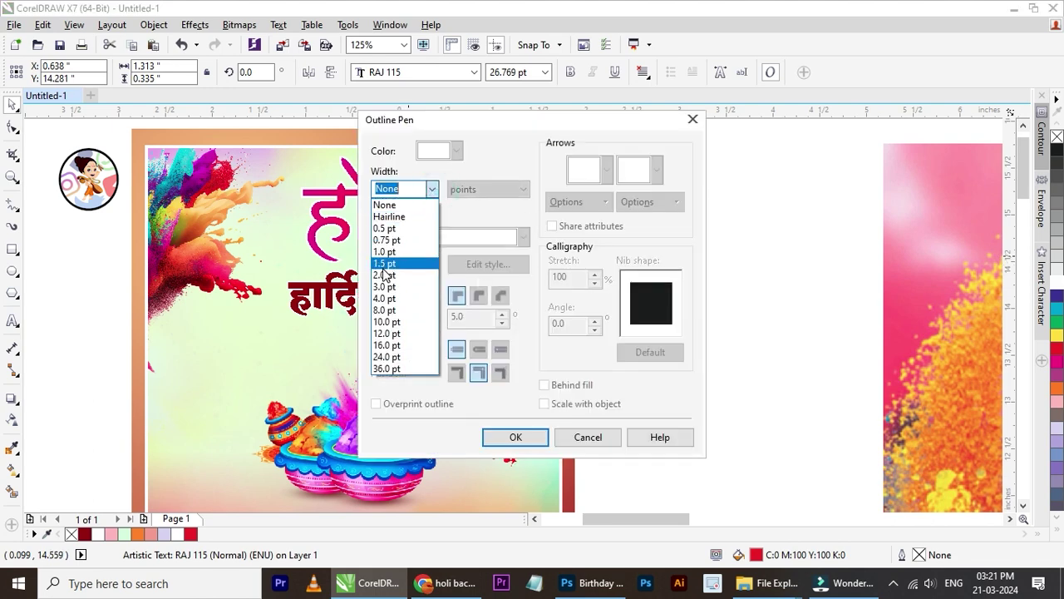
{"action": "left_click", "coordinate": [470, 363]}
{"action": "left_click", "coordinate": [544, 385]}
{"action": "left_click", "coordinate": [544, 404]}
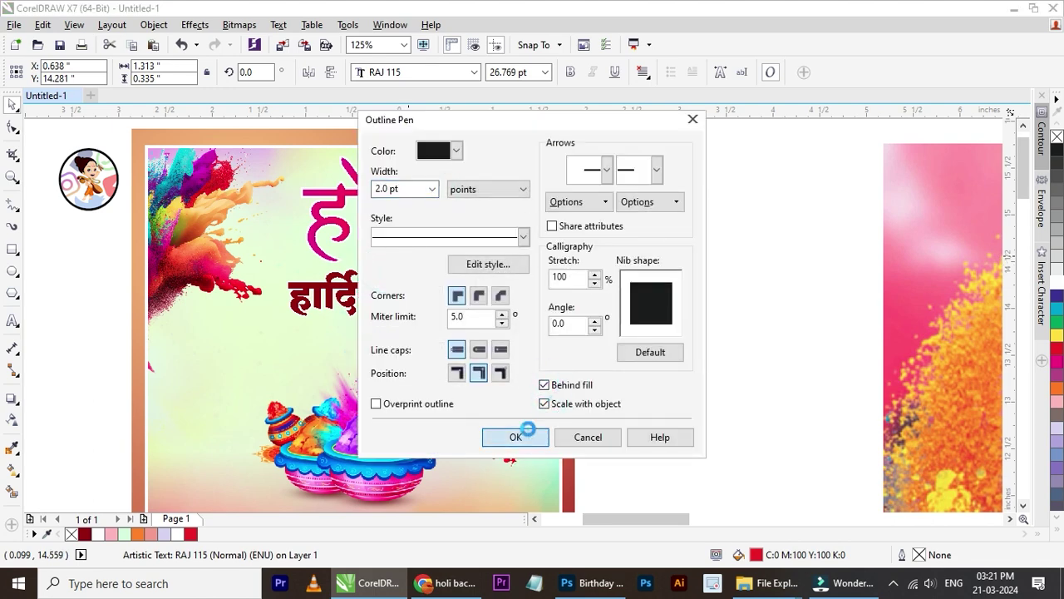
{"action": "left_click", "coordinate": [516, 437]}
{"action": "right_click", "coordinate": [1057, 285]}
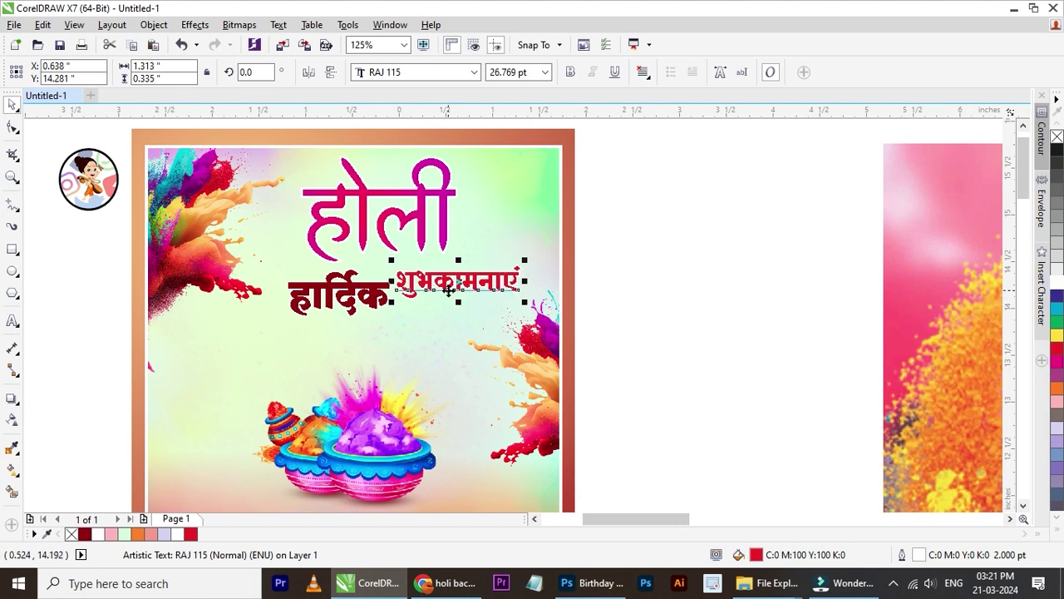
{"action": "left_click", "coordinate": [665, 277]}
{"action": "scroll", "coordinate": [361, 291], "scroll_direction": "down", "scroll_amount": 1}
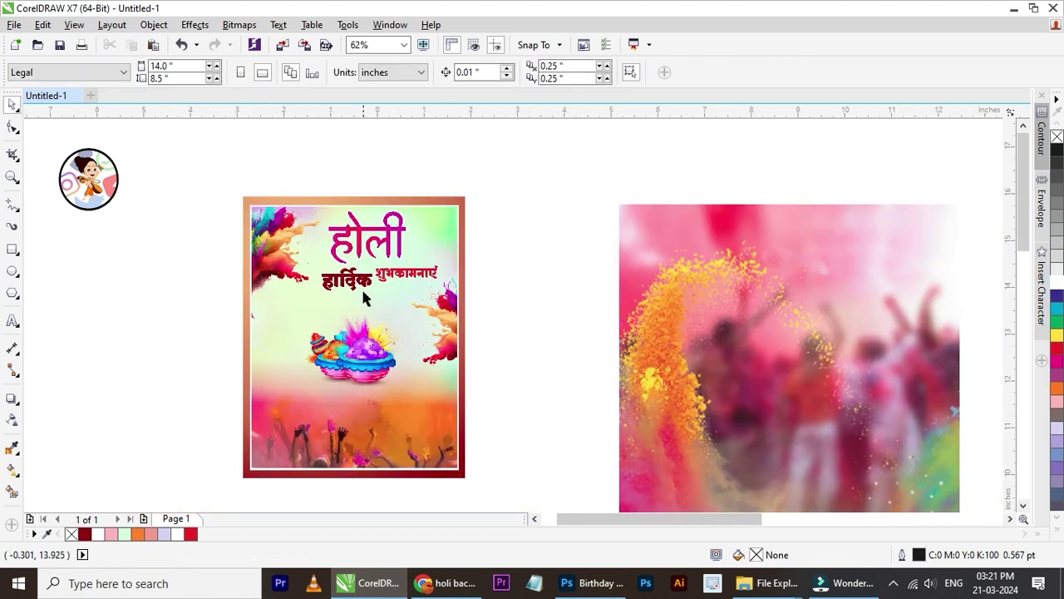
Tilt हार्दिक slightly, to about 5.7°.
{"action": "scroll", "coordinate": [360, 309], "scroll_direction": "up", "scroll_amount": 1}
{"action": "scroll", "coordinate": [354, 265], "scroll_direction": "up", "scroll_amount": 1}
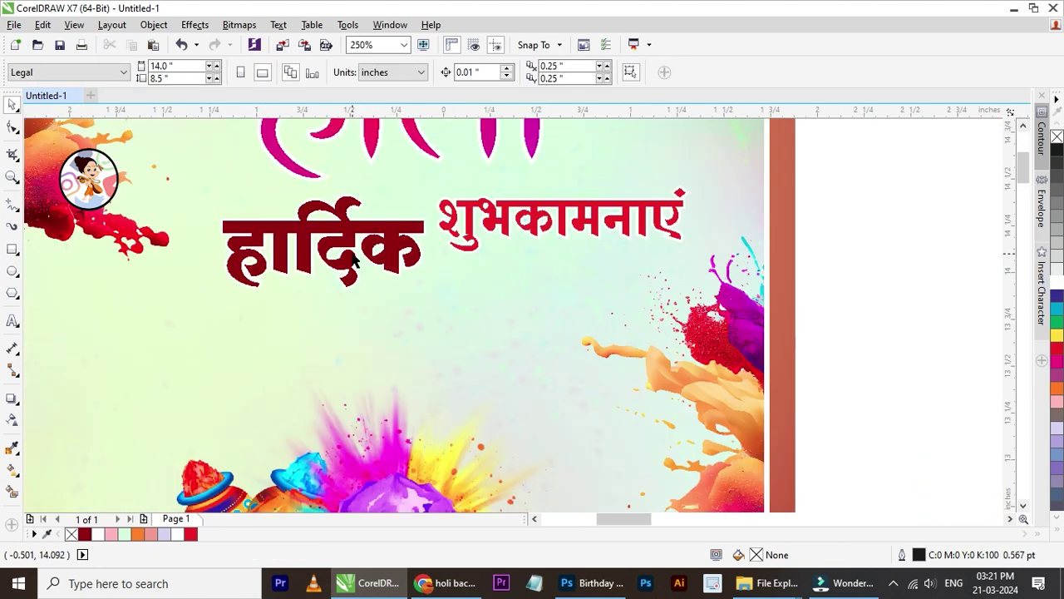
{"action": "left_click", "coordinate": [384, 240]}
{"action": "left_click_drag", "start_coordinate": [421, 195], "coordinate": [423, 179]}
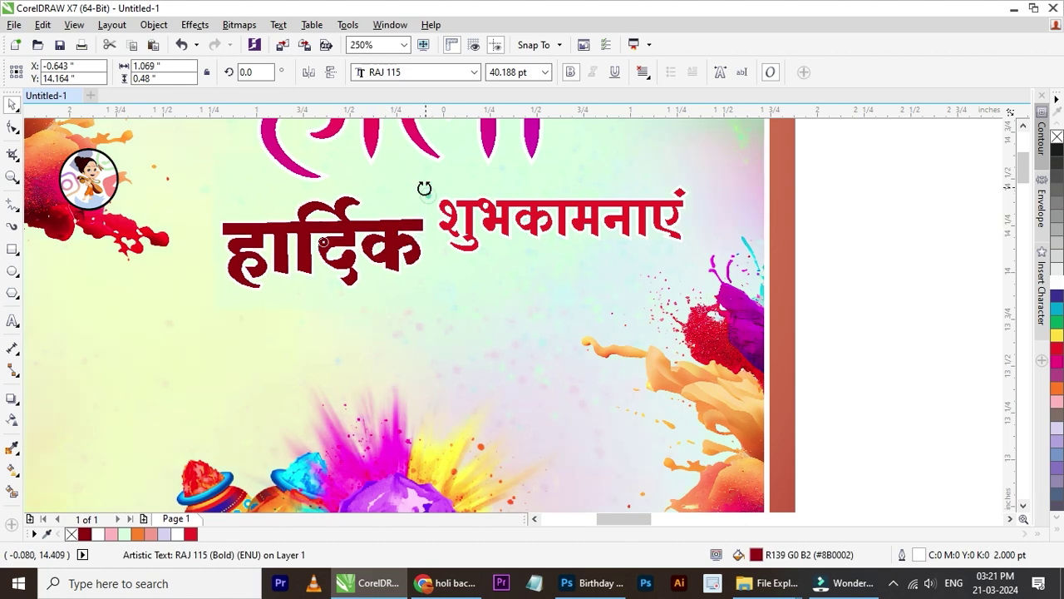
{"action": "left_click", "coordinate": [848, 255]}
{"action": "scroll", "coordinate": [466, 263], "scroll_direction": "down", "scroll_amount": 2}
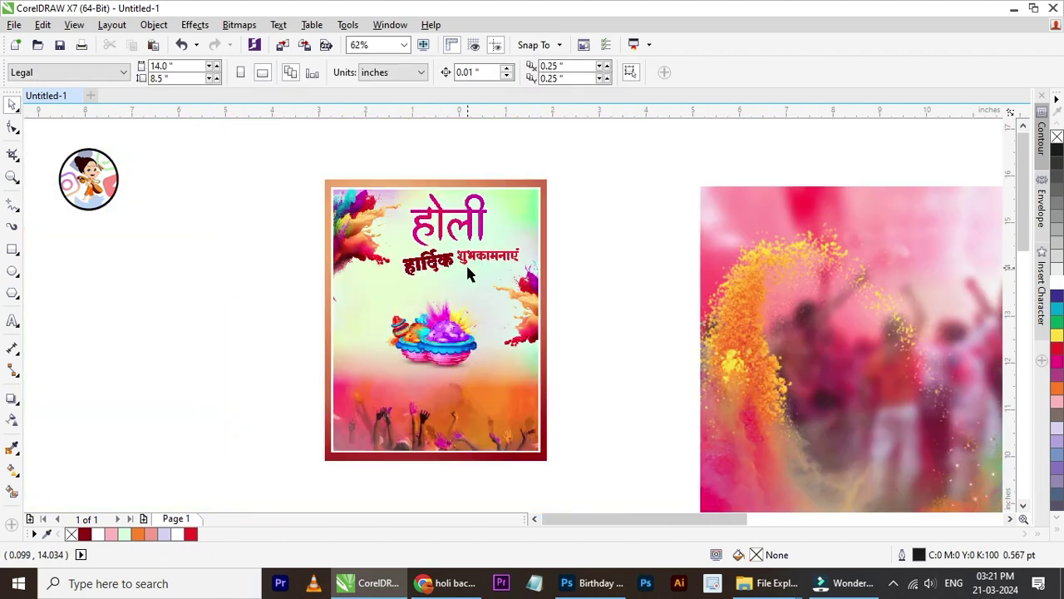
{"action": "scroll", "coordinate": [456, 260], "scroll_direction": "up", "scroll_amount": 2}
{"action": "left_click", "coordinate": [446, 285]}
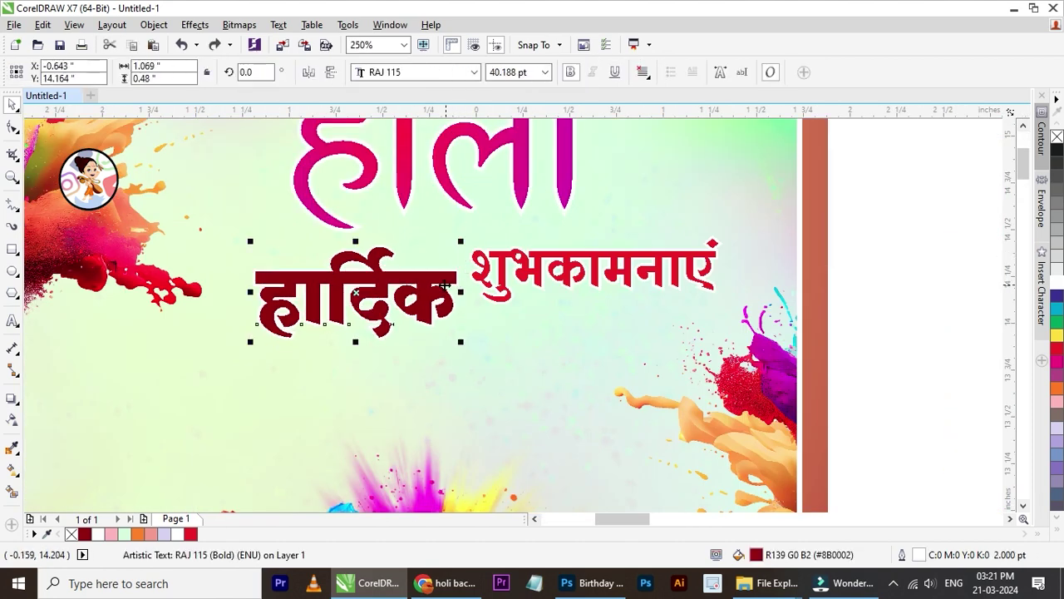
Try tilting शुभकामनाएं about 9°, then undo that rotation.
{"action": "left_click", "coordinate": [564, 281]}
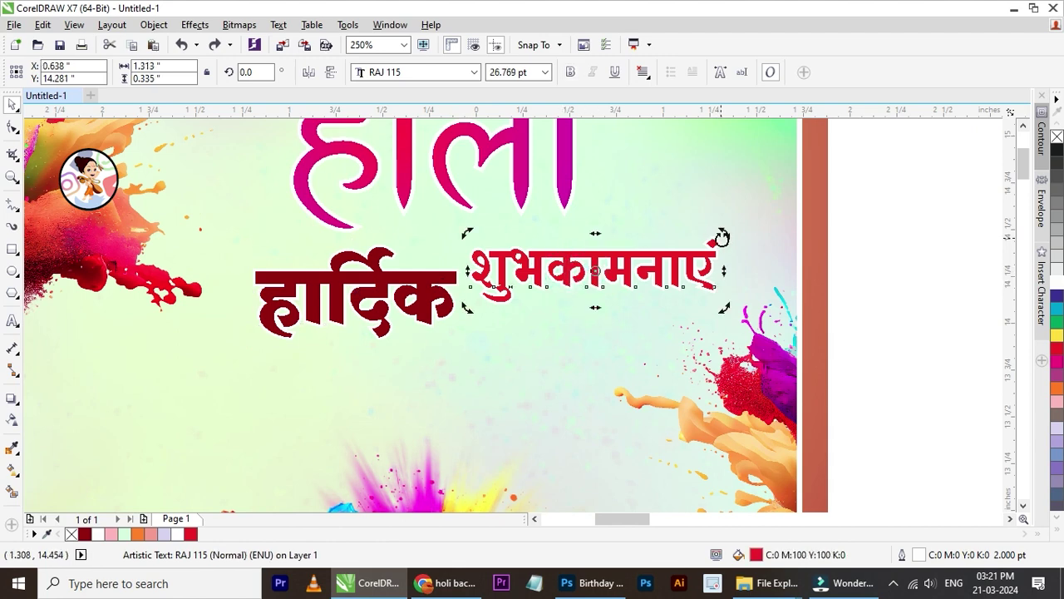
{"action": "left_click_drag", "start_coordinate": [722, 241], "coordinate": [719, 215]}
{"action": "left_click", "coordinate": [870, 237]}
{"action": "scroll", "coordinate": [580, 266], "scroll_direction": "down", "scroll_amount": 1}
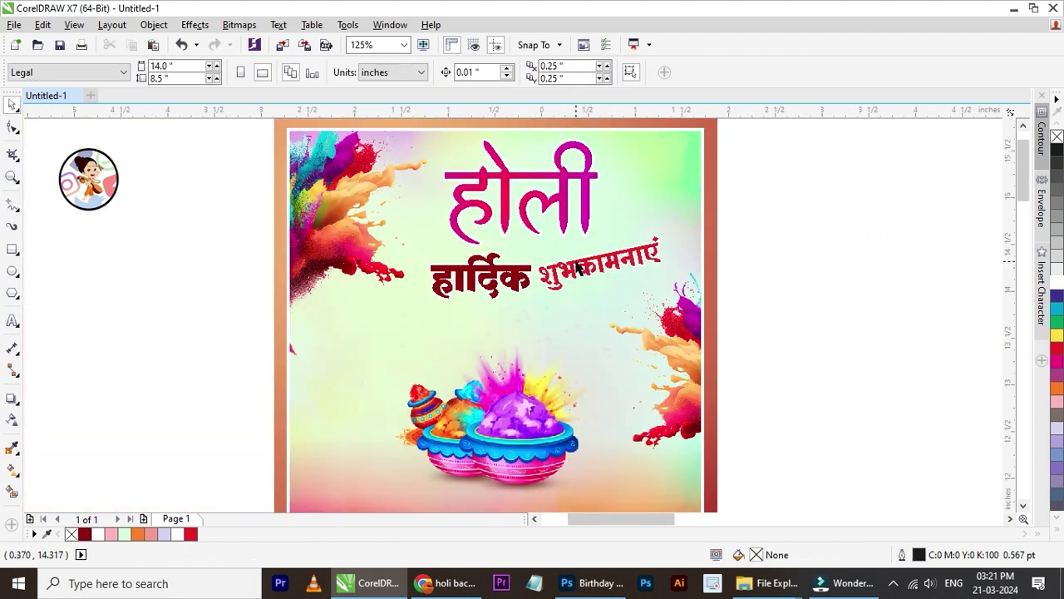
{"action": "left_click", "coordinate": [532, 289]}
{"action": "key", "text": "ctrl+z"}
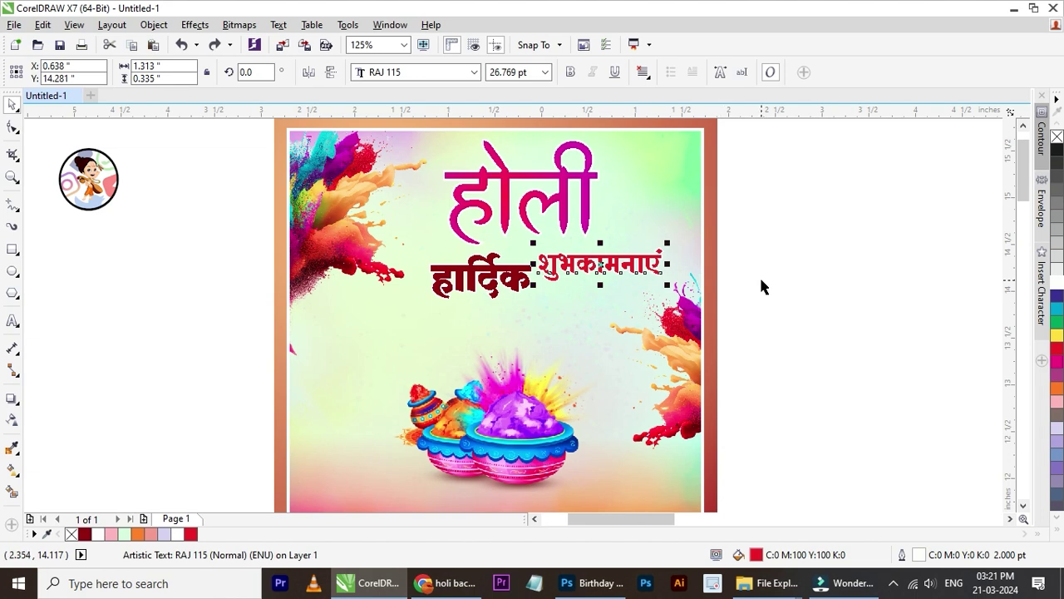
{"action": "left_click", "coordinate": [759, 276]}
Move शुभकामनाएं beneath हार्दिक and shift हार्दिक up and to the right.
{"action": "left_click", "coordinate": [509, 287]}
{"action": "left_click_drag", "start_coordinate": [563, 266], "coordinate": [533, 306]}
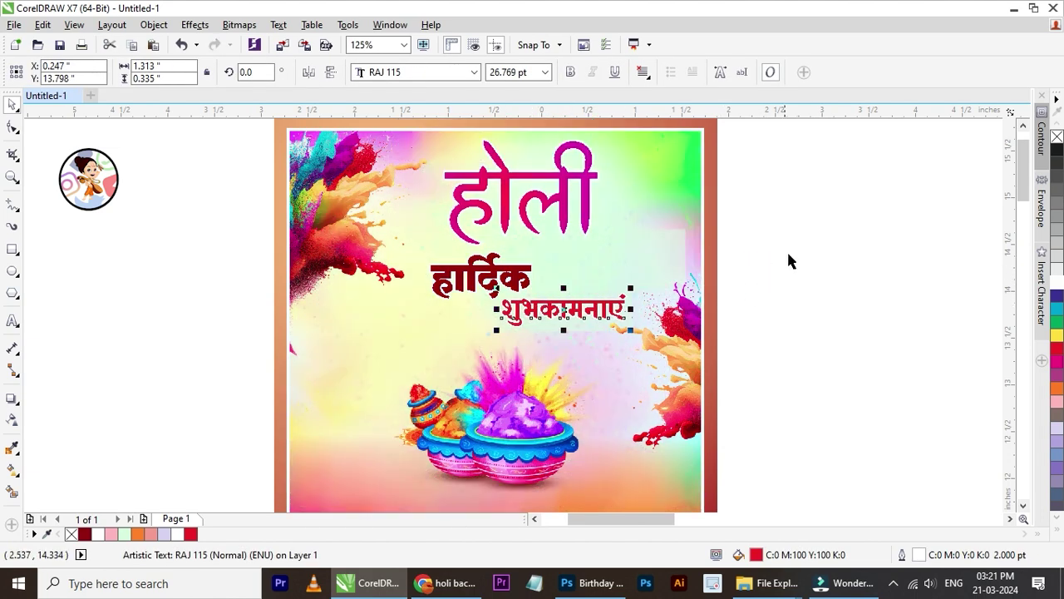
{"action": "left_click", "coordinate": [799, 249]}
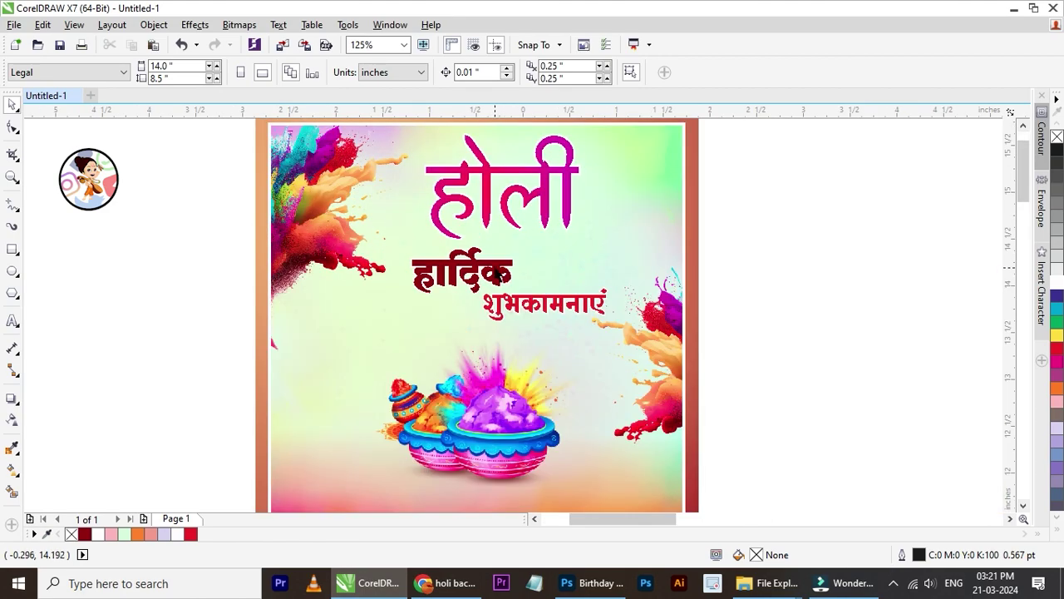
{"action": "mouse_move", "coordinate": [497, 275]}
{"action": "left_mouse_down"}
{"action": "mouse_move", "coordinate": [532, 266]}
{"action": "mouse_move", "coordinate": [553, 291]}
{"action": "left_mouse_up"}
{"action": "left_click", "coordinate": [548, 297]}
{"action": "left_click", "coordinate": [773, 274]}
{"action": "scroll", "coordinate": [516, 270], "scroll_direction": "down", "scroll_amount": 1}
{"action": "scroll", "coordinate": [561, 291], "scroll_direction": "up", "scroll_amount": 2}
{"action": "left_click", "coordinate": [554, 269]}
{"action": "left_click", "coordinate": [892, 276]}
{"action": "scroll", "coordinate": [892, 276], "scroll_direction": "down", "scroll_amount": 2}
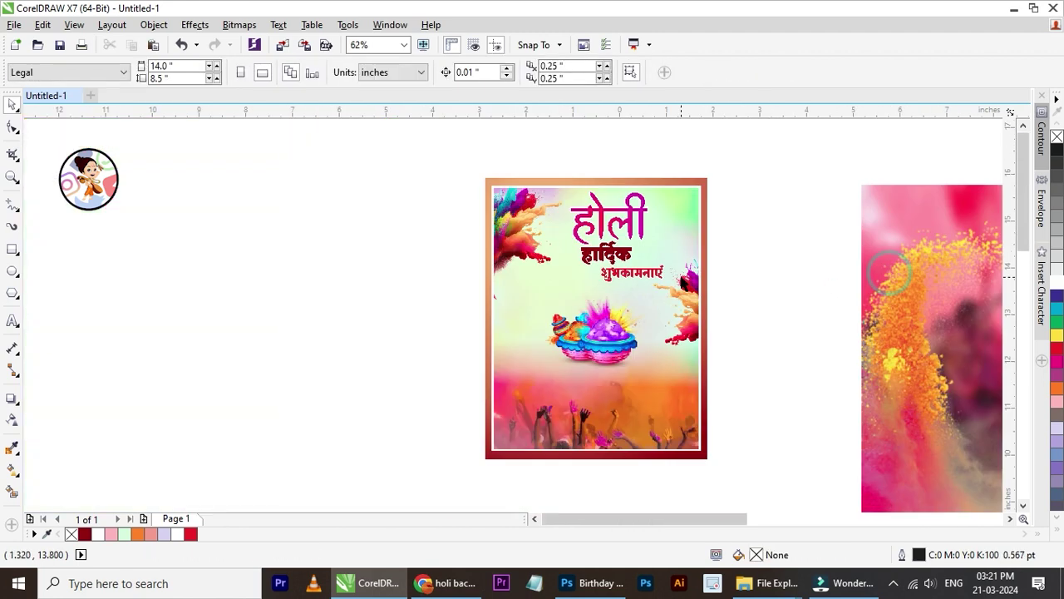
{"action": "scroll", "coordinate": [673, 260], "scroll_direction": "up", "scroll_amount": 1}
Group the three title words and enlarge the group slightly.
{"action": "left_click_drag", "start_coordinate": [823, 135], "coordinate": [455, 309]}
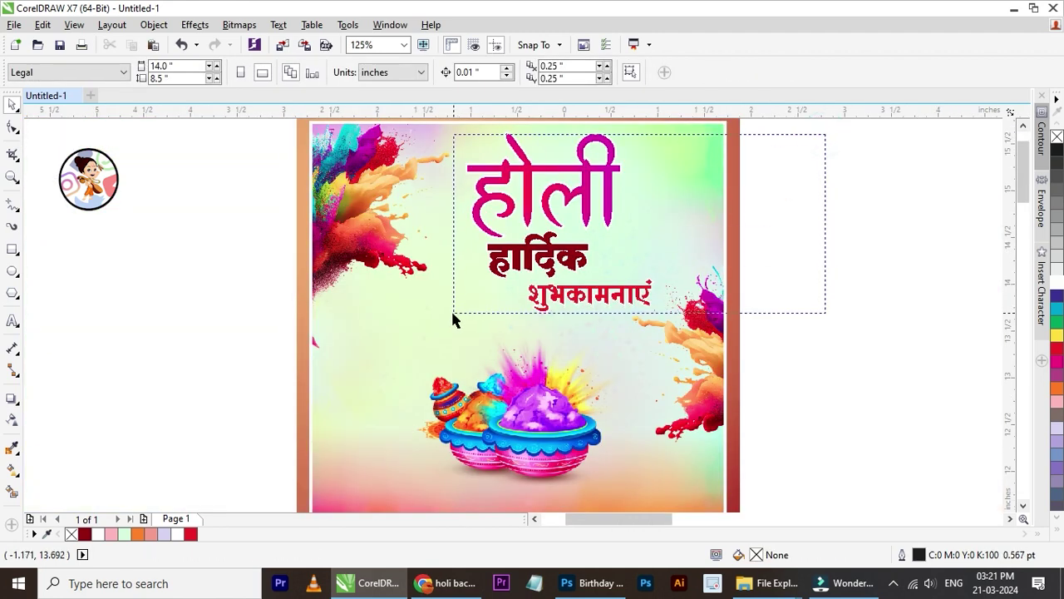
{"action": "scroll", "coordinate": [585, 224], "scroll_direction": "down", "scroll_amount": 1}
{"action": "left_click", "coordinate": [722, 147]}
{"action": "left_click_drag", "start_coordinate": [716, 153], "coordinate": [516, 291]}
{"action": "scroll", "coordinate": [585, 243], "scroll_direction": "up", "scroll_amount": 1}
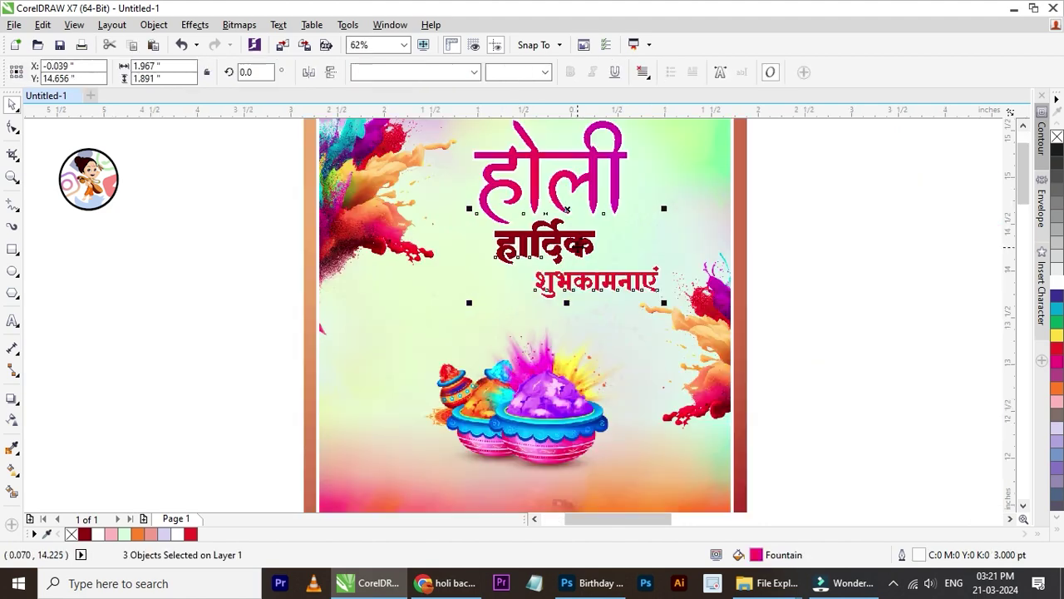
{"action": "key", "text": "ctrl+g"}
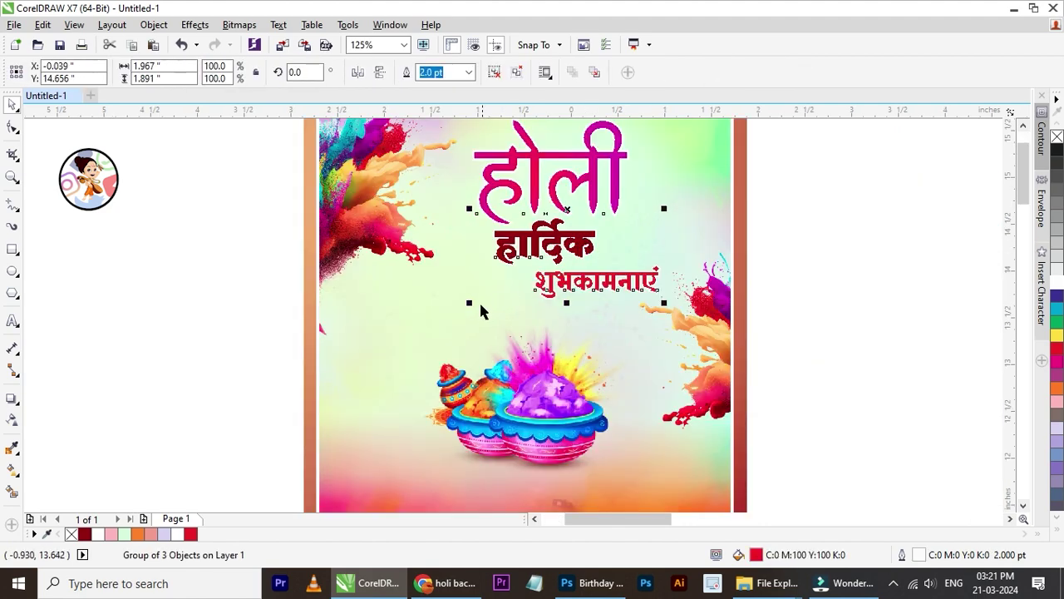
{"action": "left_click_drag", "start_coordinate": [470, 305], "coordinate": [458, 316]}
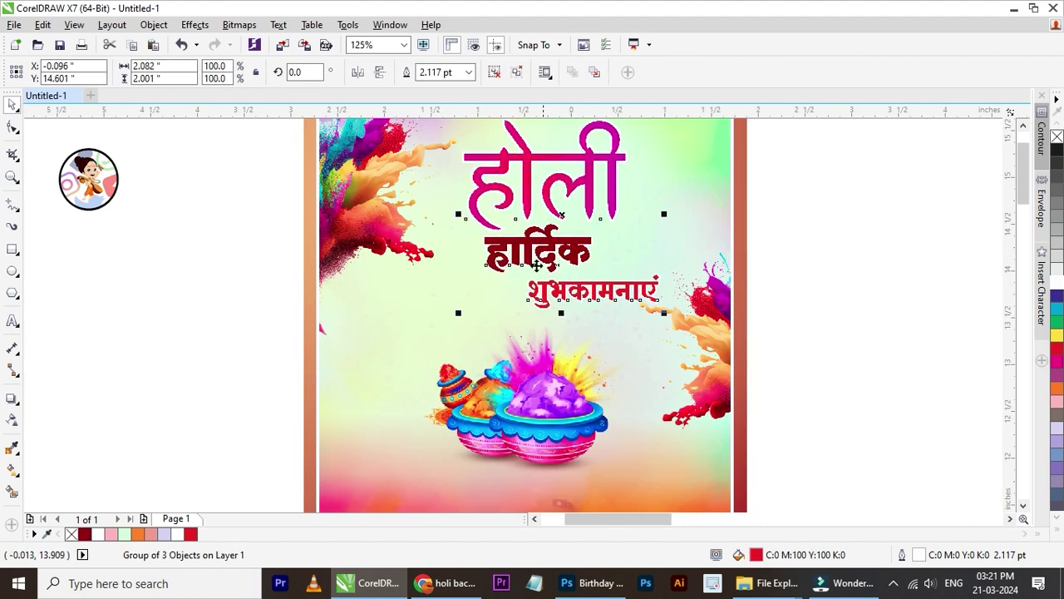
{"action": "scroll", "coordinate": [550, 238], "scroll_direction": "down", "scroll_amount": 1}
{"action": "scroll", "coordinate": [550, 238], "scroll_direction": "up", "scroll_amount": 1}
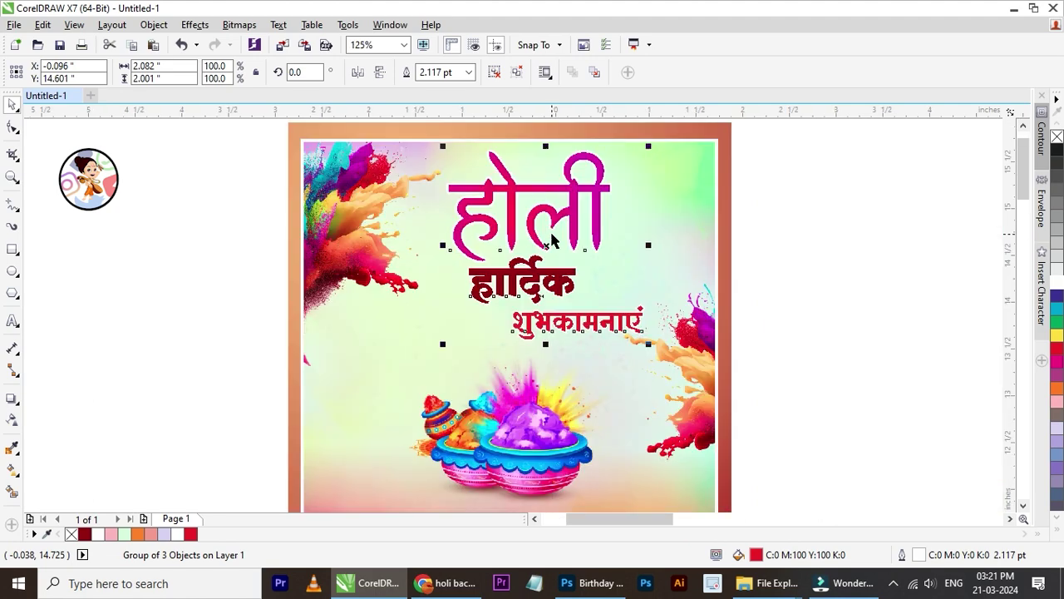
{"action": "left_click", "coordinate": [802, 274]}
Bring the Downloads folder forward and drag out the powder splash image.
{"action": "scroll", "coordinate": [636, 333], "scroll_direction": "down", "scroll_amount": 2}
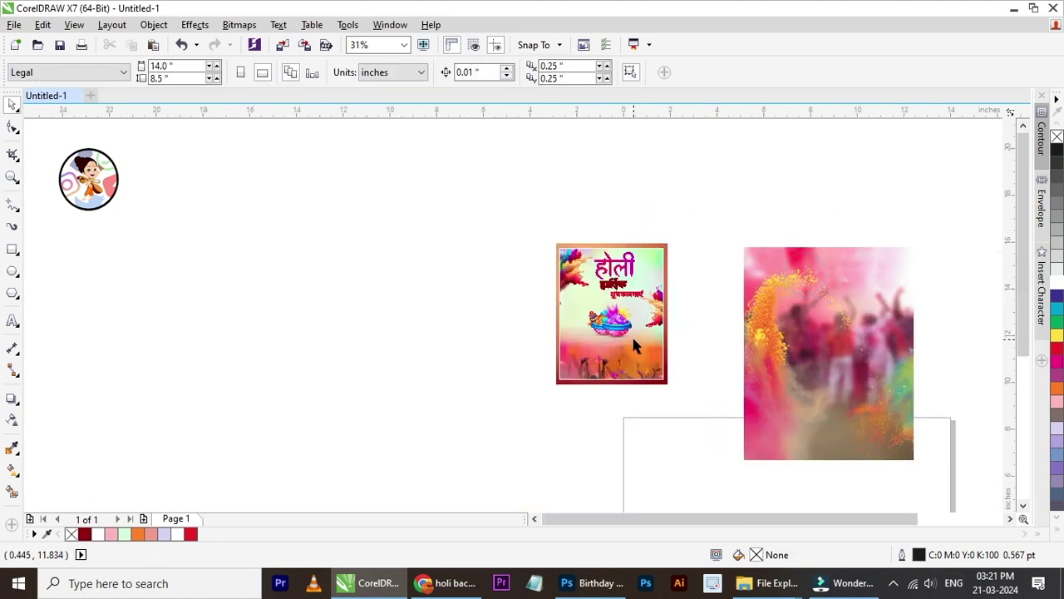
{"action": "scroll", "coordinate": [645, 332], "scroll_direction": "up", "scroll_amount": 1}
{"action": "scroll", "coordinate": [626, 297], "scroll_direction": "up", "scroll_amount": 1}
{"action": "left_click", "coordinate": [565, 331]}
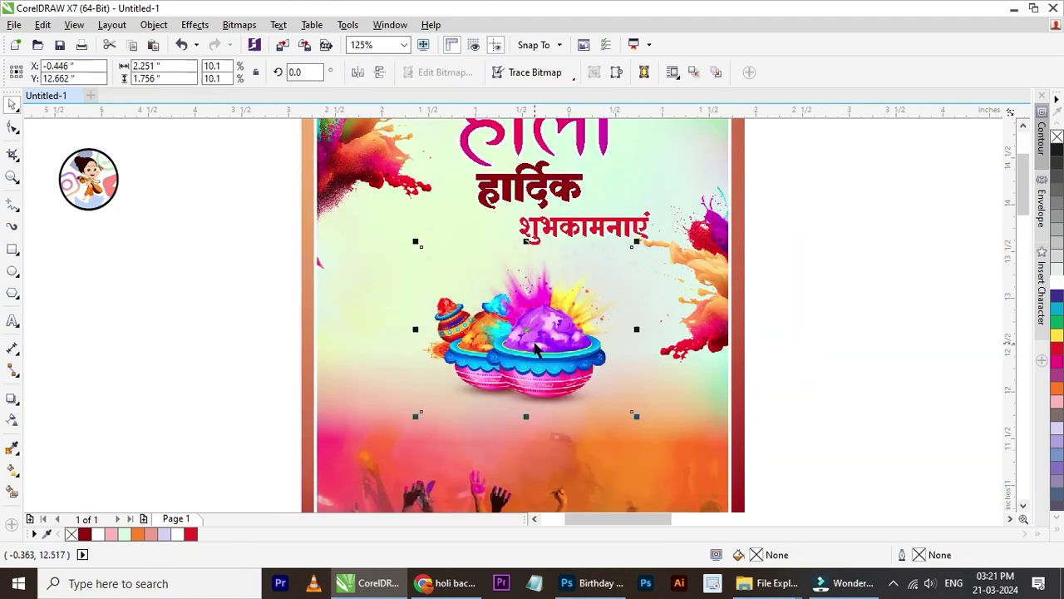
{"action": "left_click", "coordinate": [845, 306]}
{"action": "mouse_move", "coordinate": [768, 583]}
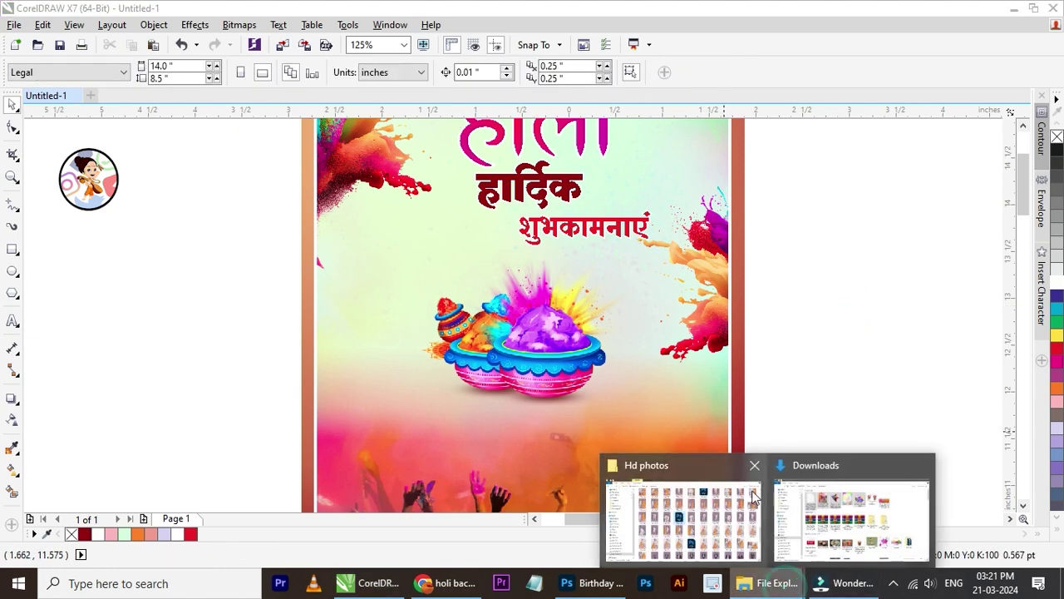
{"action": "left_click", "coordinate": [886, 525]}
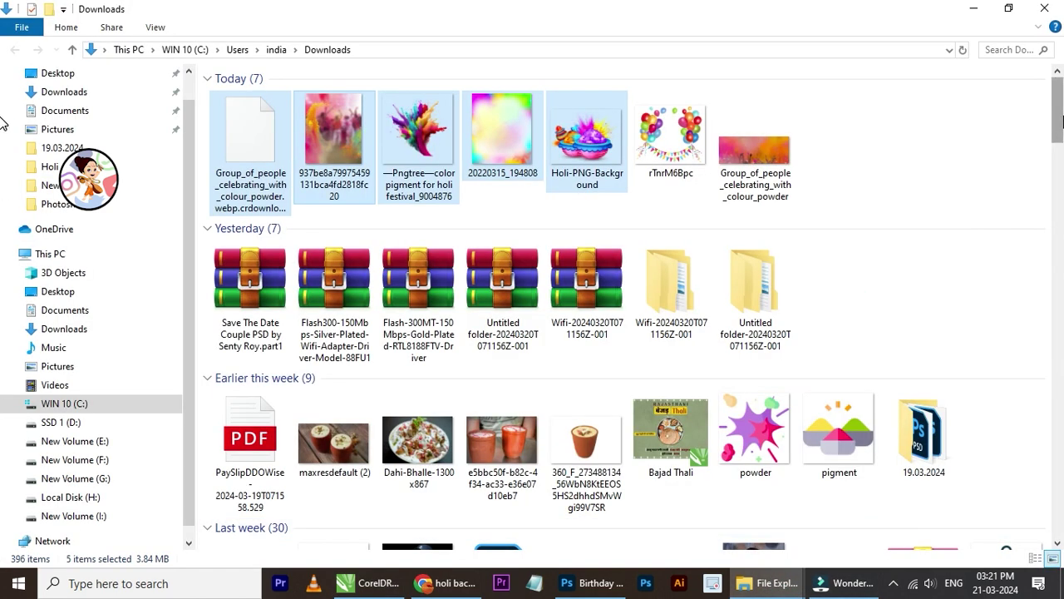
{"action": "scroll", "coordinate": [1057, 125], "scroll_direction": "down", "scroll_amount": 3}
{"action": "left_click_drag", "start_coordinate": [763, 311], "coordinate": [415, 575]}
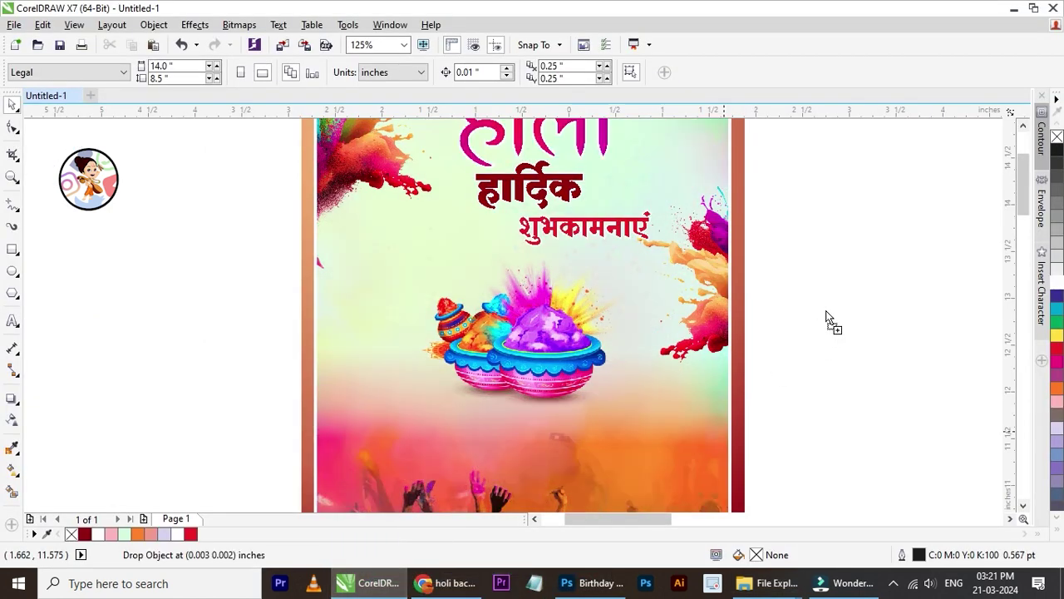
Drop in the powder splash, shrink it to 17%, and place it top-right beside होली.
{"action": "left_click_drag", "start_coordinate": [368, 594], "coordinate": [826, 321]}
{"action": "scroll", "coordinate": [827, 321], "scroll_direction": "down", "scroll_amount": 1}
{"action": "scroll", "coordinate": [815, 250], "scroll_direction": "down", "scroll_amount": 1}
{"action": "scroll", "coordinate": [804, 194], "scroll_direction": "up", "scroll_amount": 1}
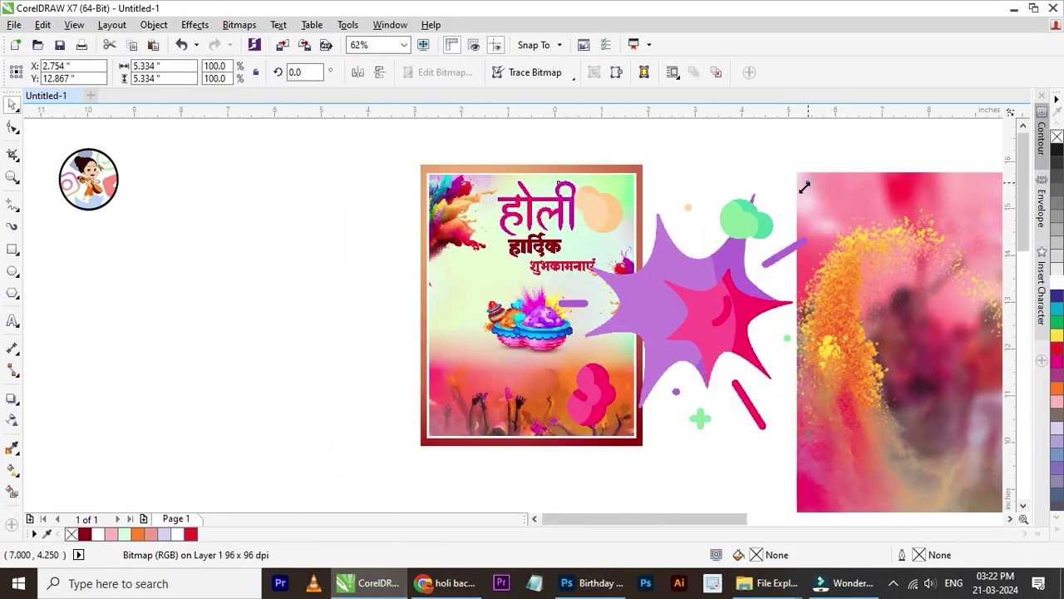
{"action": "left_click_drag", "start_coordinate": [808, 181], "coordinate": [628, 370]}
{"action": "left_click_drag", "start_coordinate": [592, 414], "coordinate": [622, 220]}
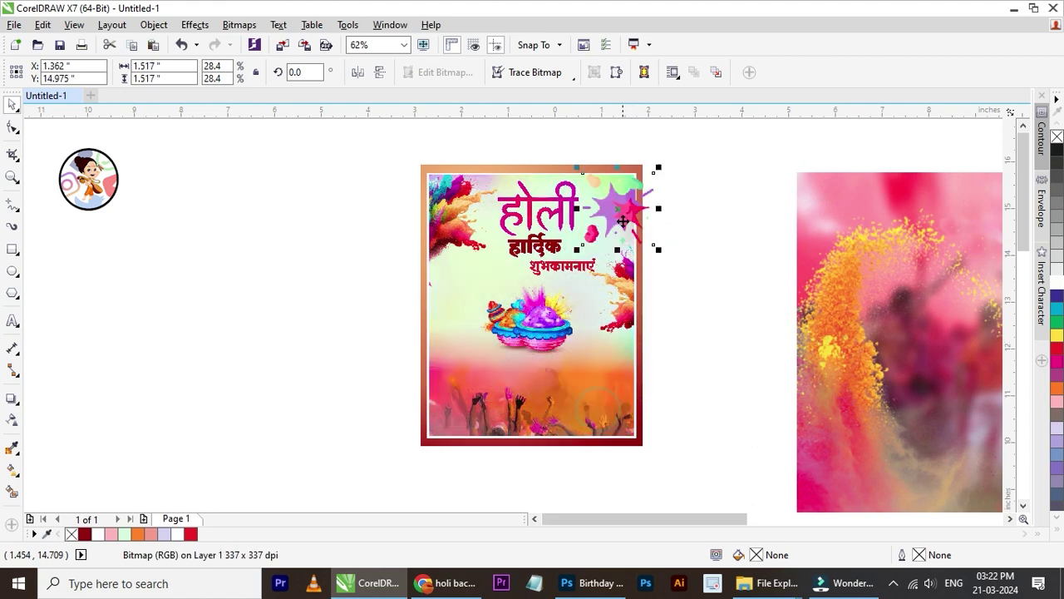
{"action": "scroll", "coordinate": [622, 221], "scroll_direction": "up", "scroll_amount": 1}
{"action": "left_click_drag", "start_coordinate": [695, 303], "coordinate": [657, 266]}
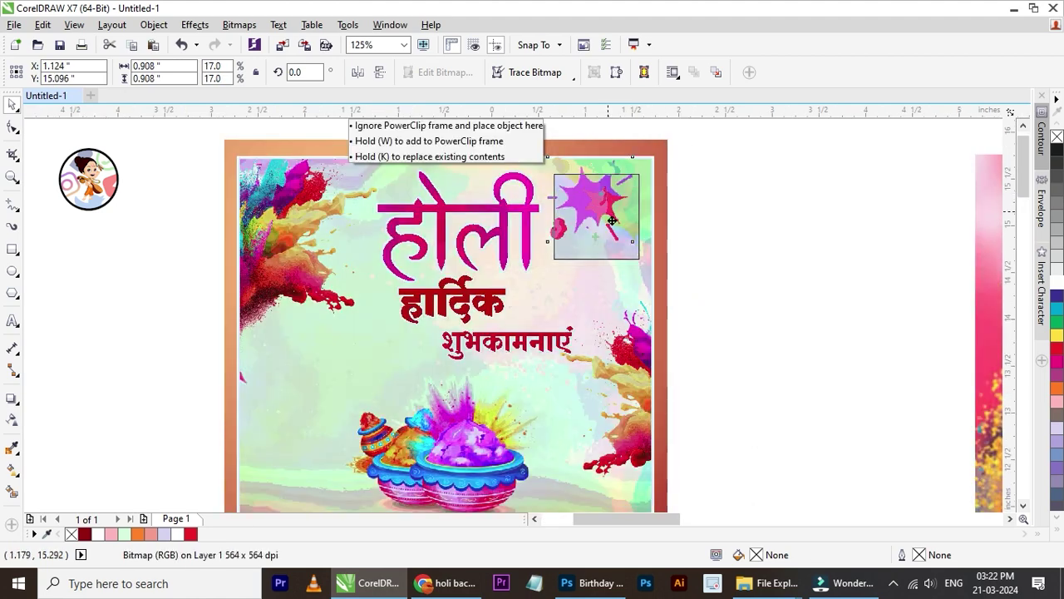
{"action": "left_click", "coordinate": [741, 219]}
{"action": "left_click", "coordinate": [613, 236]}
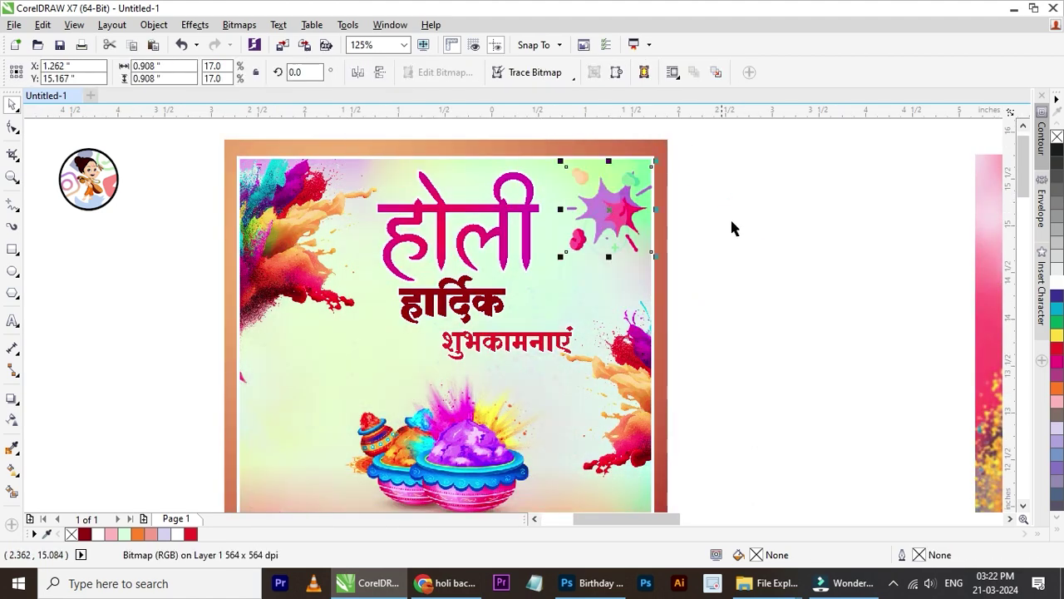
{"action": "left_click", "coordinate": [748, 215]}
{"action": "scroll", "coordinate": [563, 270], "scroll_direction": "down", "scroll_amount": 1}
{"action": "scroll", "coordinate": [542, 358], "scroll_direction": "down", "scroll_amount": 2}
{"action": "scroll", "coordinate": [541, 343], "scroll_direction": "up", "scroll_amount": 1}
{"action": "scroll", "coordinate": [541, 319], "scroll_direction": "up", "scroll_amount": 1}
{"action": "scroll", "coordinate": [528, 238], "scroll_direction": "up", "scroll_amount": 1}
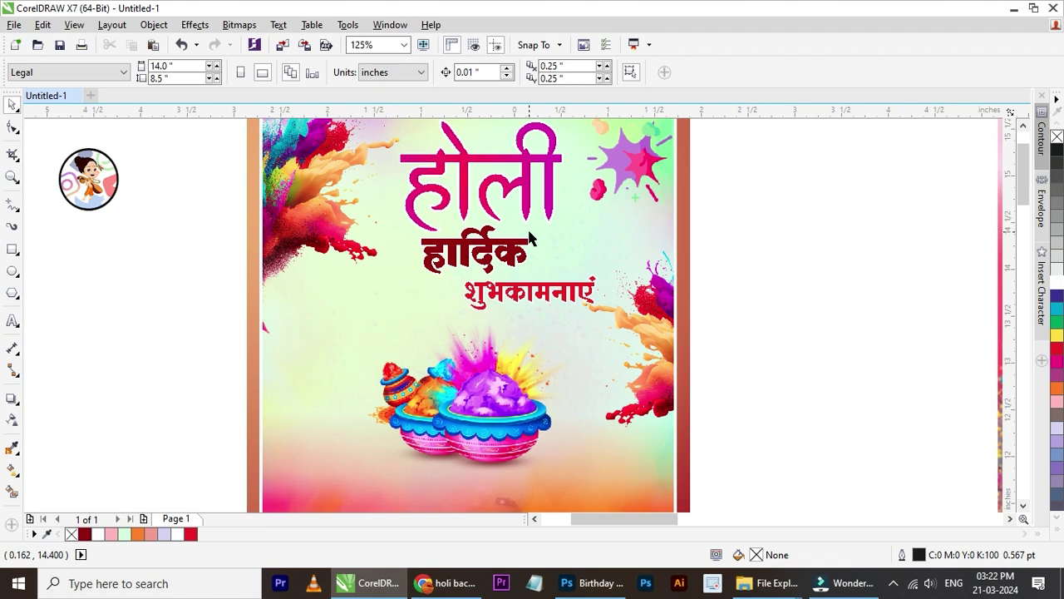
Inside the background PowerClip, rotate the colour splash to 326° and nudge it into place.
{"action": "scroll", "coordinate": [473, 277], "scroll_direction": "down", "scroll_amount": 1}
{"action": "scroll", "coordinate": [480, 276], "scroll_direction": "up", "scroll_amount": 1}
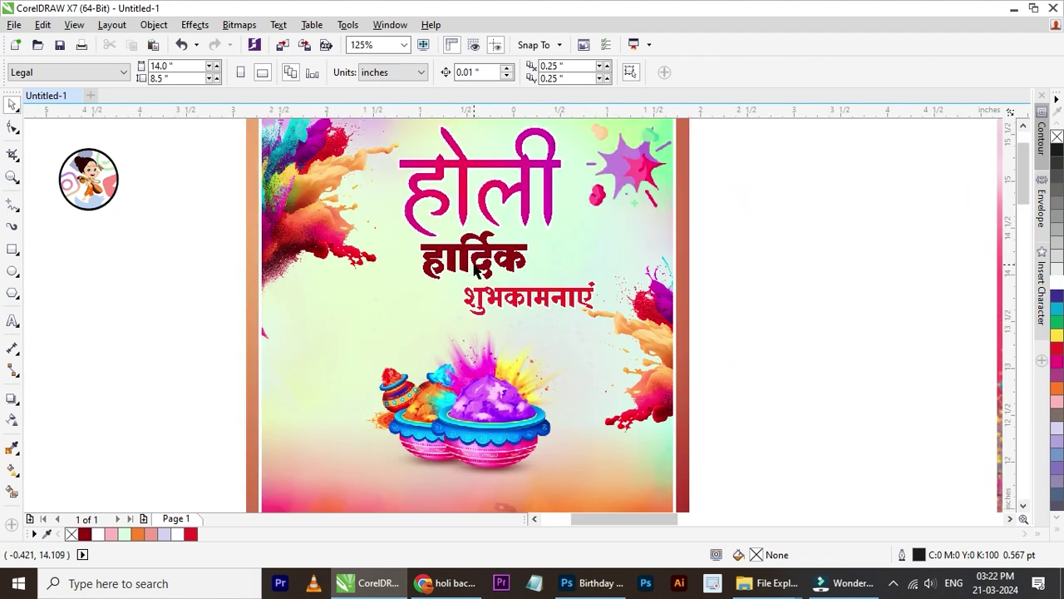
{"action": "left_click", "coordinate": [317, 215]}
{"action": "double_click", "coordinate": [317, 212]}
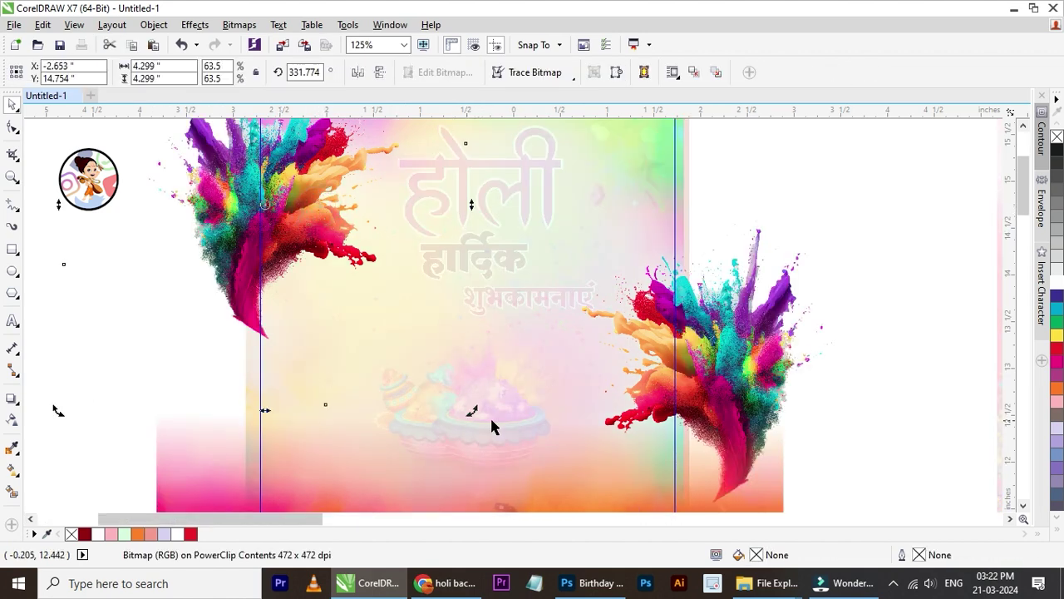
{"action": "left_click_drag", "start_coordinate": [470, 417], "coordinate": [435, 404]}
{"action": "left_click", "coordinate": [860, 235]}
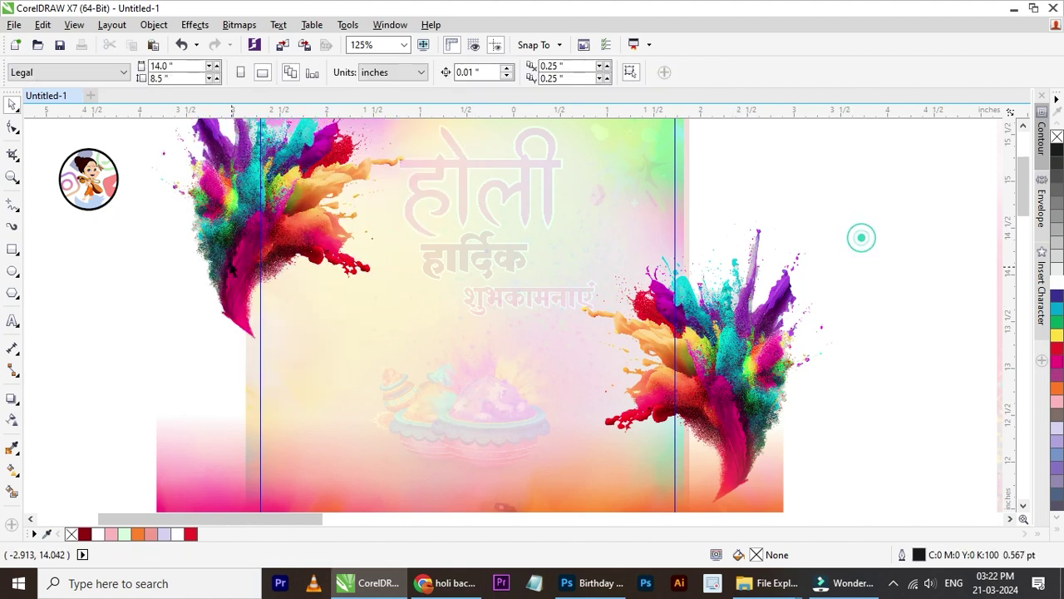
{"action": "left_click", "coordinate": [292, 222]}
{"action": "left_click_drag", "start_coordinate": [292, 222], "coordinate": [291, 227]}
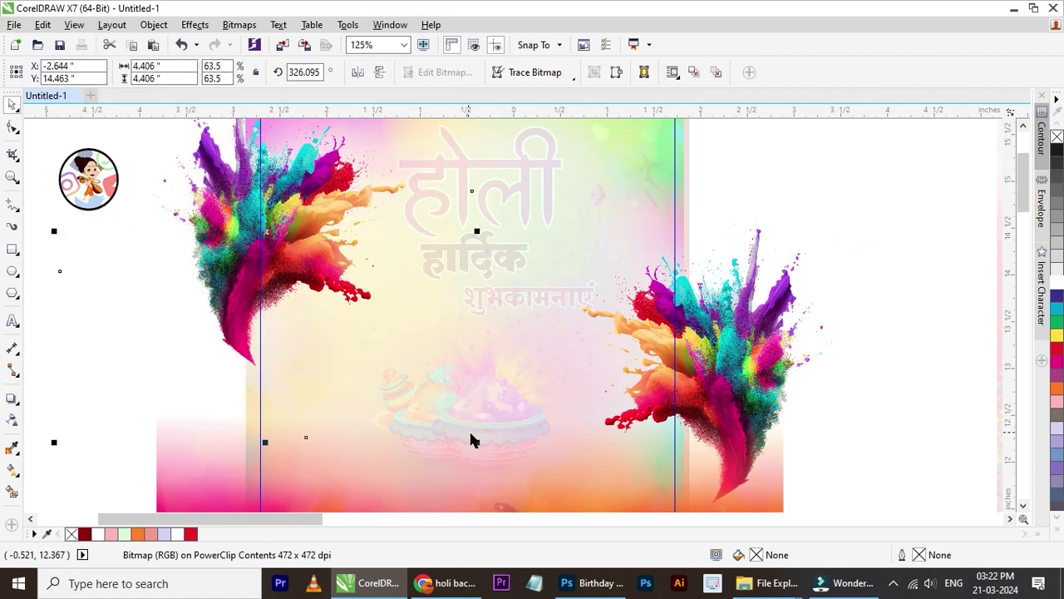
{"action": "scroll", "coordinate": [453, 402], "scroll_direction": "down", "scroll_amount": 2}
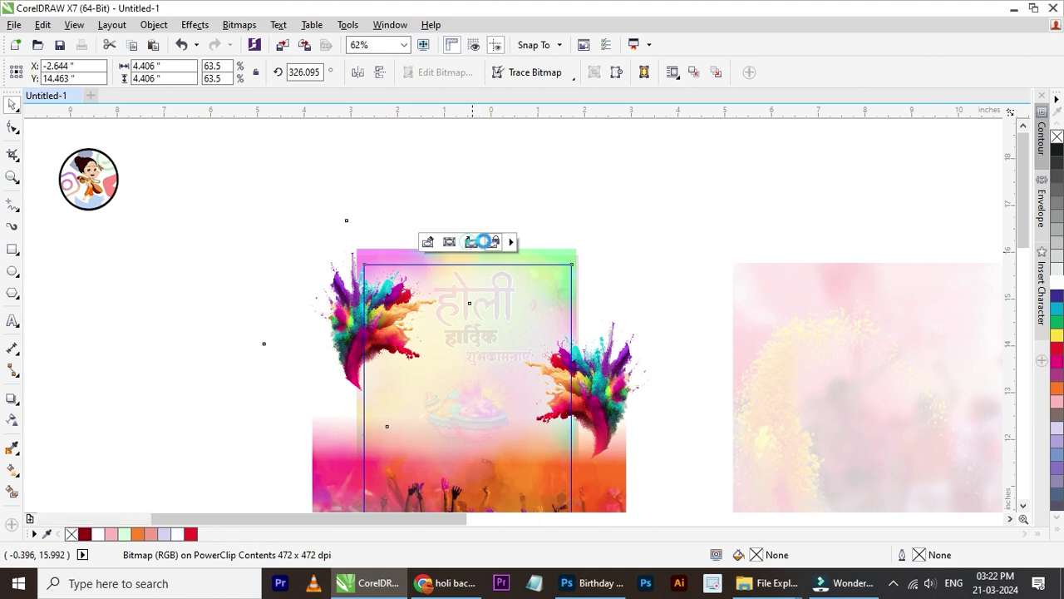
{"action": "left_click", "coordinate": [483, 239]}
{"action": "left_click", "coordinate": [668, 249]}
{"action": "scroll", "coordinate": [499, 353], "scroll_direction": "up", "scroll_amount": 2}
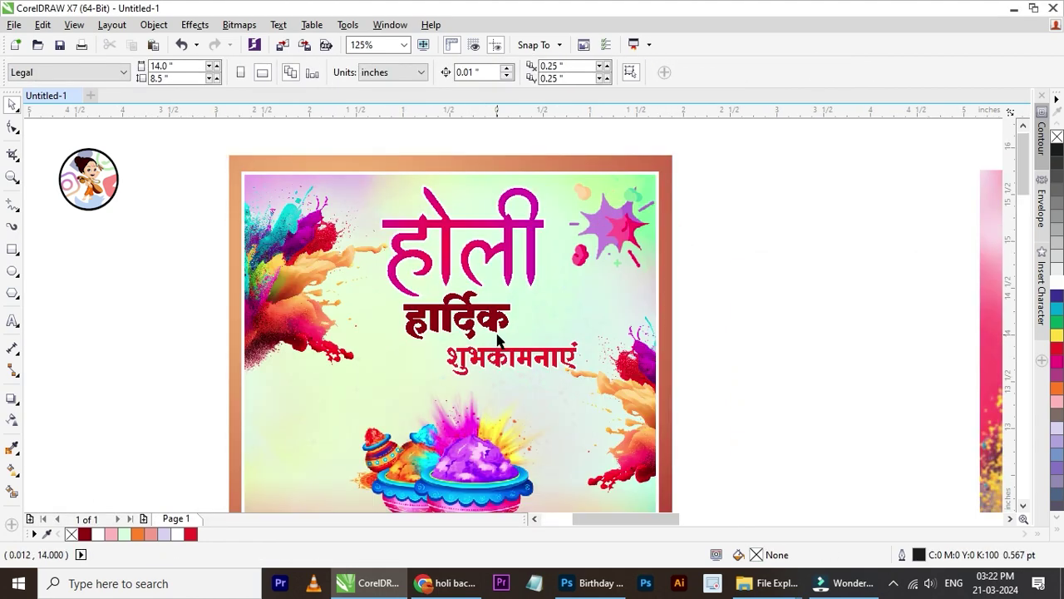
Move the हार्दिक and शुभकामनाएं lines down together.
{"action": "left_click", "coordinate": [513, 365]}
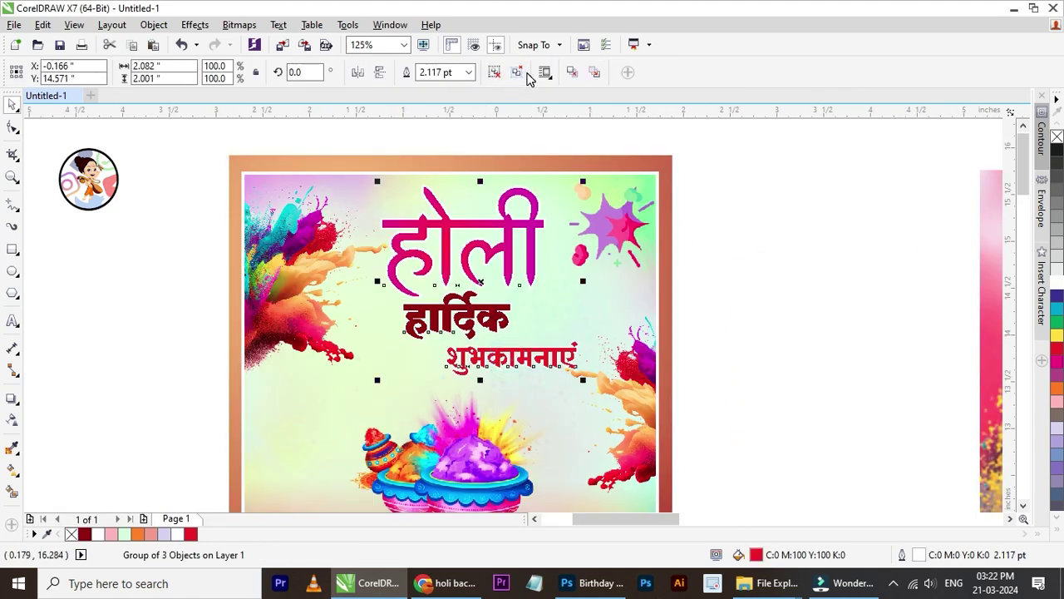
{"action": "left_click", "coordinate": [817, 316]}
{"action": "left_click_drag", "start_coordinate": [732, 275], "coordinate": [362, 422]}
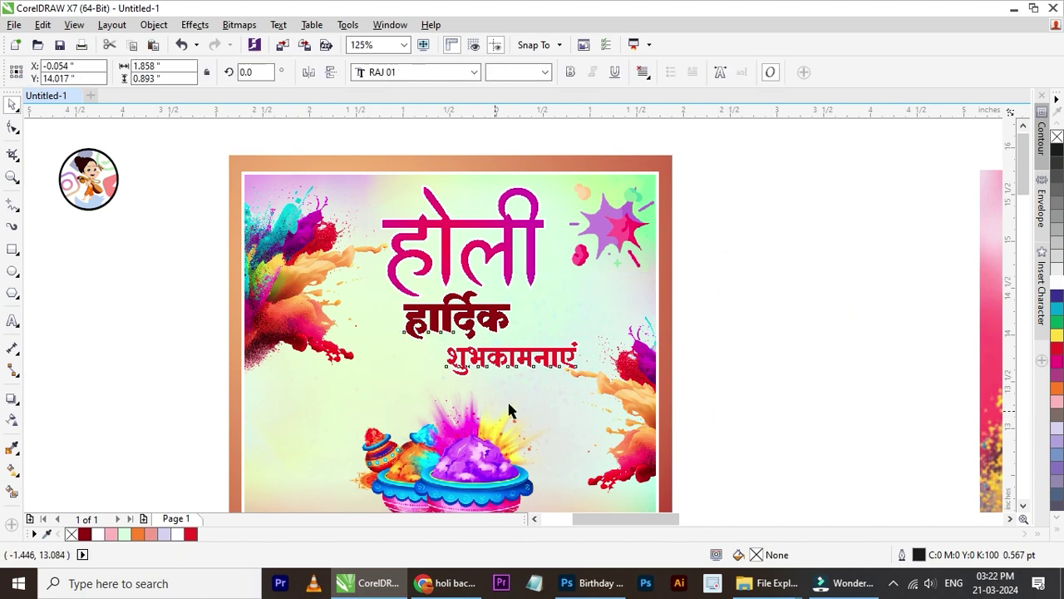
{"action": "key", "text": "Down"}
{"action": "key", "text": "Down"}
{"action": "left_click", "coordinate": [749, 337]}
Duplicate शुभकामनाएं below होली, retype it as a red की, and shrink it to 18 pt.
{"action": "left_click", "coordinate": [502, 341]}
{"action": "left_click", "coordinate": [541, 380]}
{"action": "left_click_drag", "start_coordinate": [542, 376], "coordinate": [585, 301]}
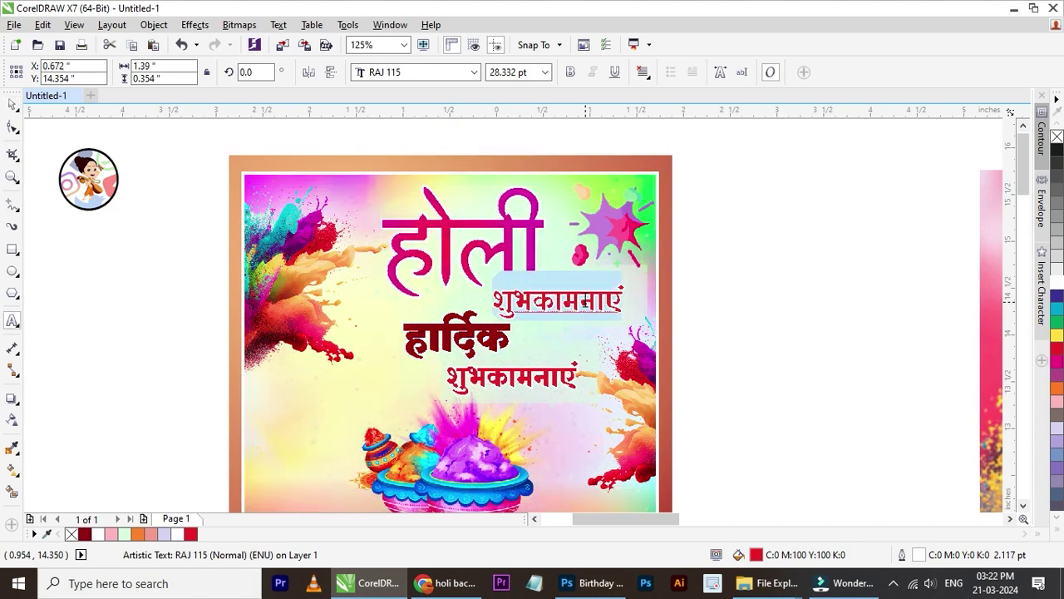
{"action": "type", "text": "की"}
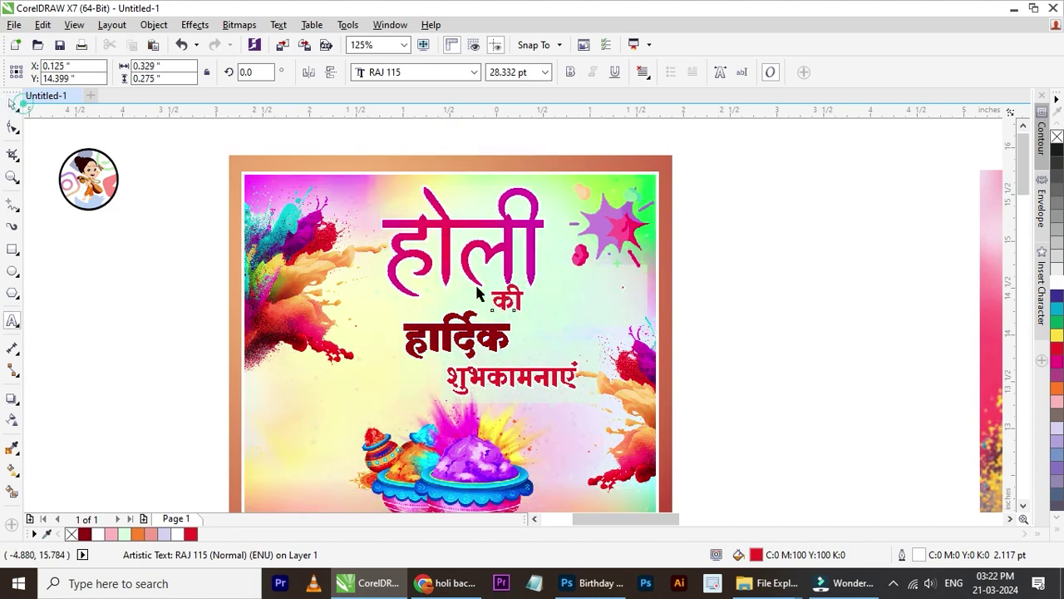
{"action": "scroll", "coordinate": [547, 259], "scroll_direction": "up", "scroll_amount": 1}
{"action": "scroll", "coordinate": [548, 259], "scroll_direction": "up", "scroll_amount": 1}
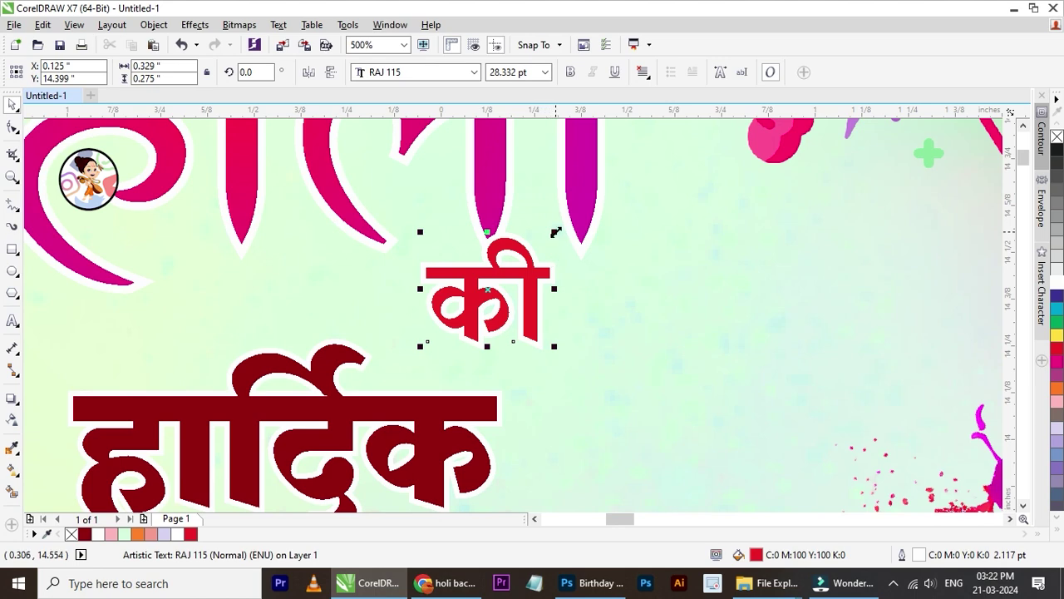
{"action": "left_click_drag", "start_coordinate": [555, 232], "coordinate": [511, 250]}
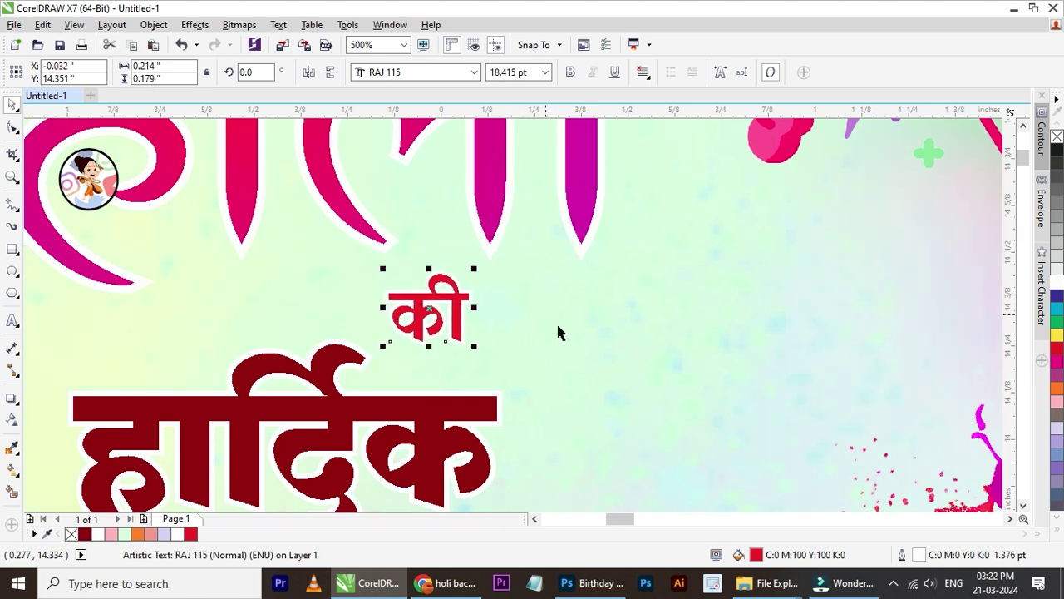
{"action": "key", "text": "Down"}
{"action": "key", "text": "Down"}
{"action": "scroll", "coordinate": [459, 440], "scroll_direction": "down", "scroll_amount": 2}
{"action": "left_click", "coordinate": [713, 298]}
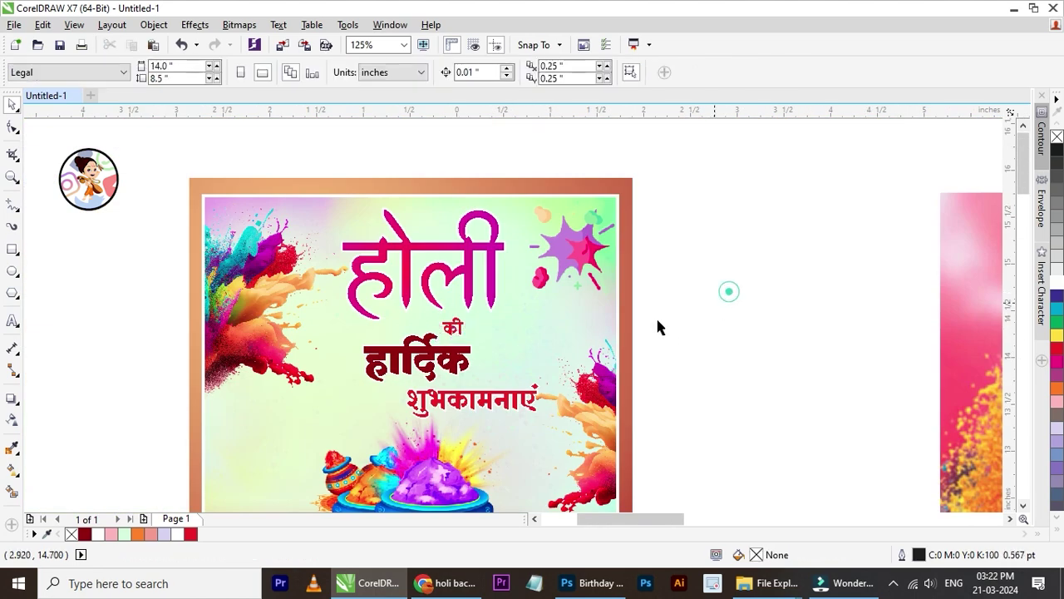
Shift की slightly left under होली and check the हार्दिक and शुभकामनाएं lines.
{"action": "scroll", "coordinate": [474, 391], "scroll_direction": "down", "scroll_amount": 1}
{"action": "scroll", "coordinate": [474, 391], "scroll_direction": "up", "scroll_amount": 1}
{"action": "scroll", "coordinate": [456, 297], "scroll_direction": "up", "scroll_amount": 1}
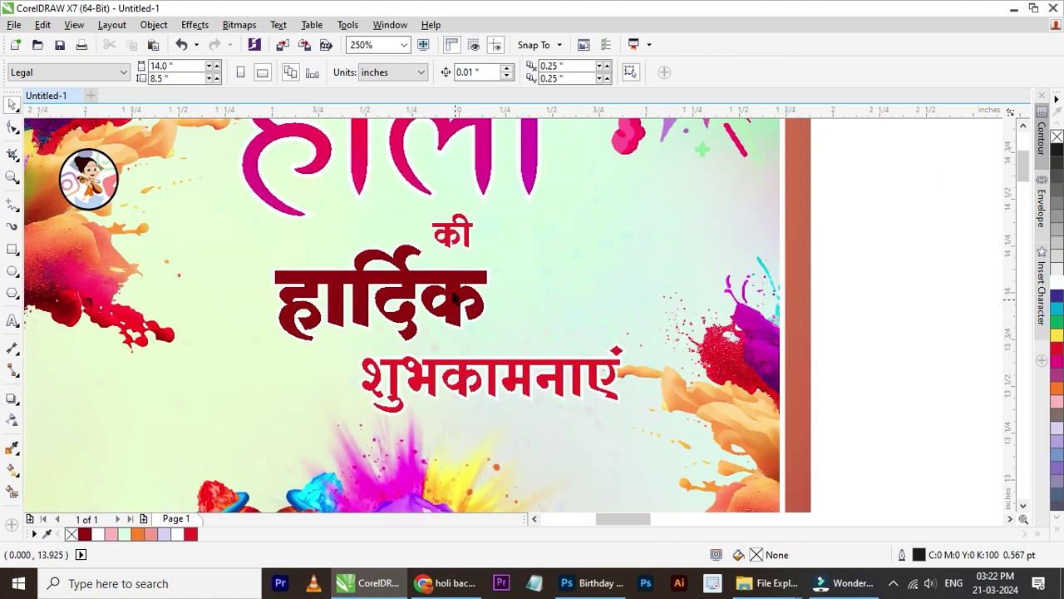
{"action": "left_click_drag", "start_coordinate": [453, 235], "coordinate": [444, 221]}
{"action": "left_click", "coordinate": [814, 241]}
{"action": "scroll", "coordinate": [493, 287], "scroll_direction": "down", "scroll_amount": 1}
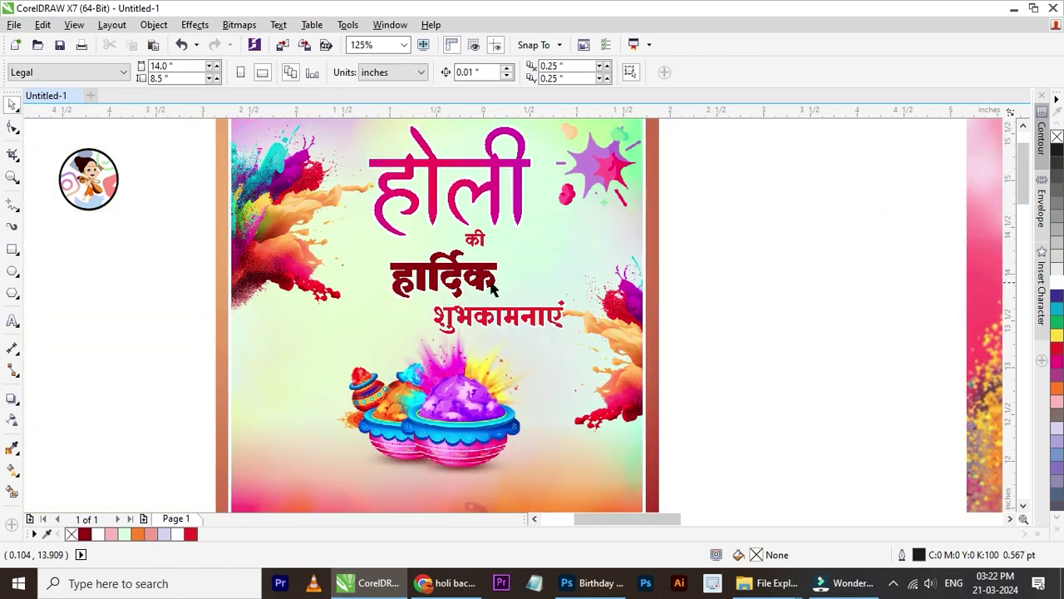
{"action": "left_click", "coordinate": [505, 284]}
{"action": "left_click", "coordinate": [658, 321]}
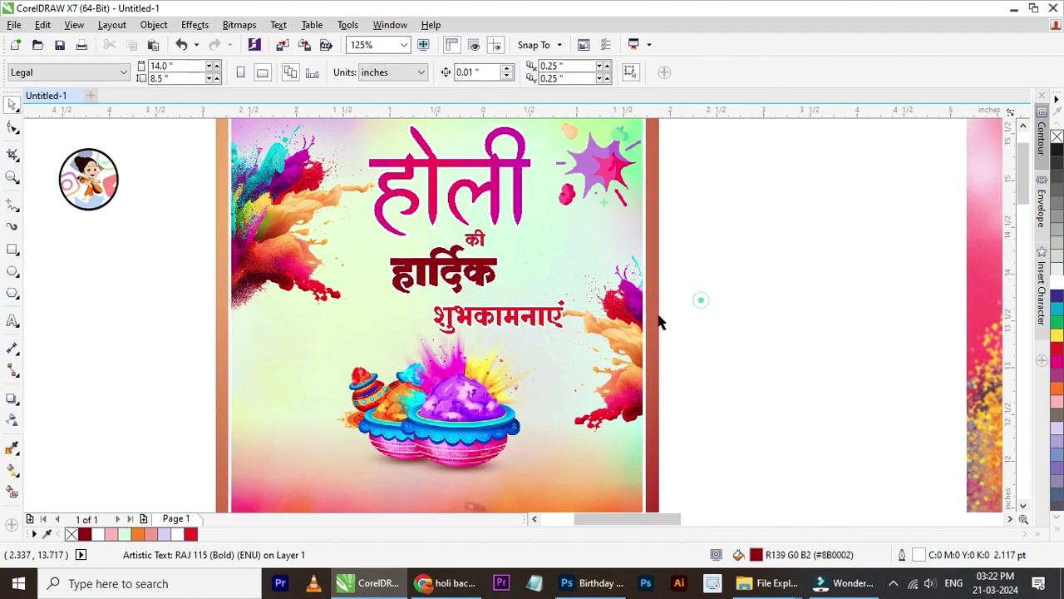
{"action": "left_click", "coordinate": [538, 322]}
{"action": "left_click", "coordinate": [728, 307]}
{"action": "scroll", "coordinate": [727, 306], "scroll_direction": "down", "scroll_amount": 2}
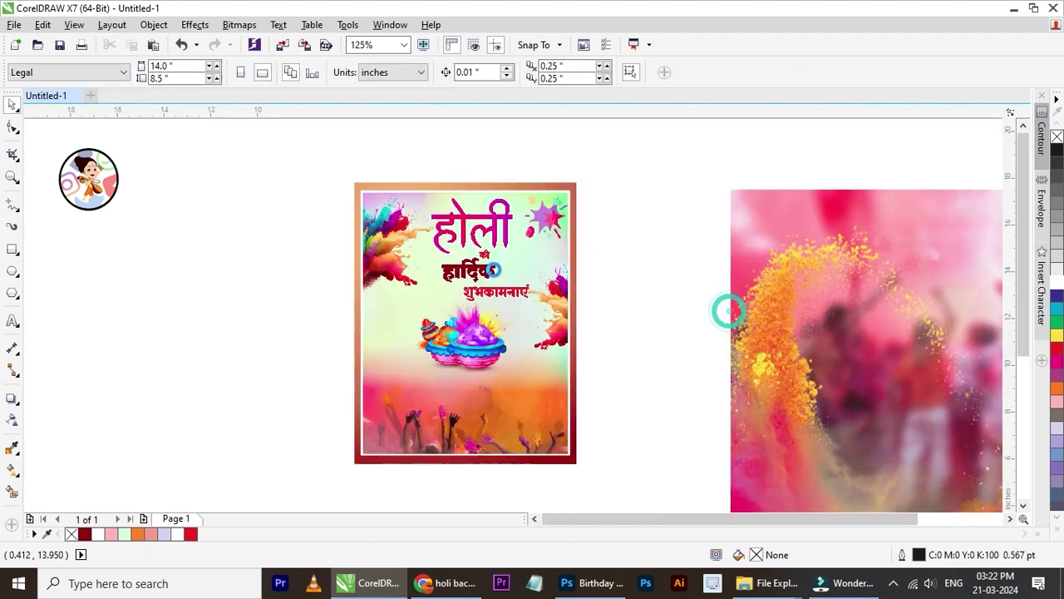
{"action": "scroll", "coordinate": [496, 306], "scroll_direction": "up", "scroll_amount": 1}
{"action": "scroll", "coordinate": [485, 304], "scroll_direction": "down", "scroll_amount": 1}
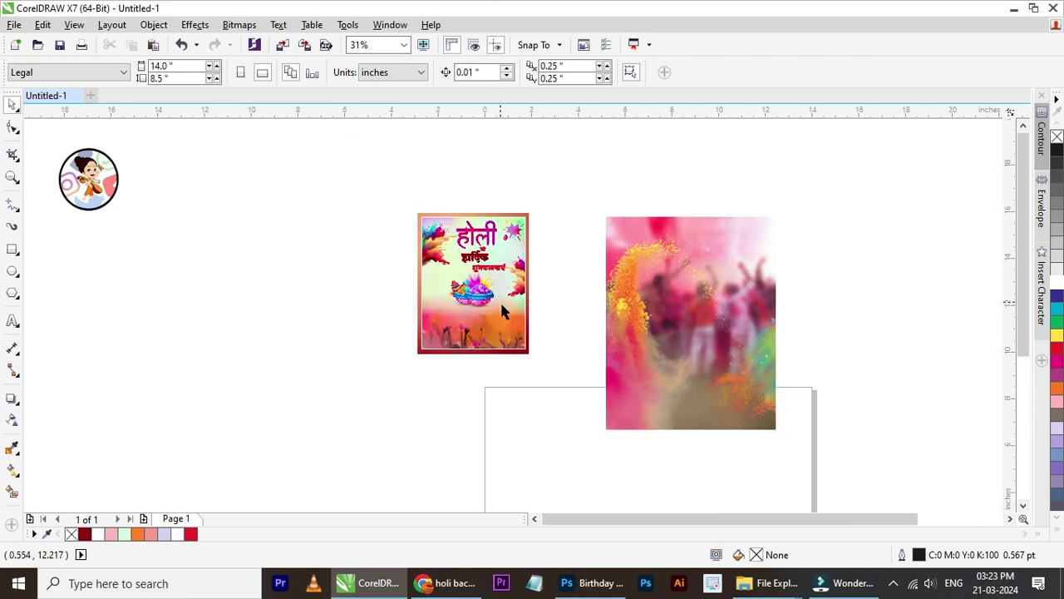
{"action": "scroll", "coordinate": [485, 303], "scroll_direction": "down", "scroll_amount": 2}
Place the man's photo on the poster, scaled to about 14%, and bring it to front.
{"action": "left_click_drag", "start_coordinate": [684, 382], "coordinate": [446, 363]}
{"action": "scroll", "coordinate": [492, 343], "scroll_direction": "up", "scroll_amount": 2}
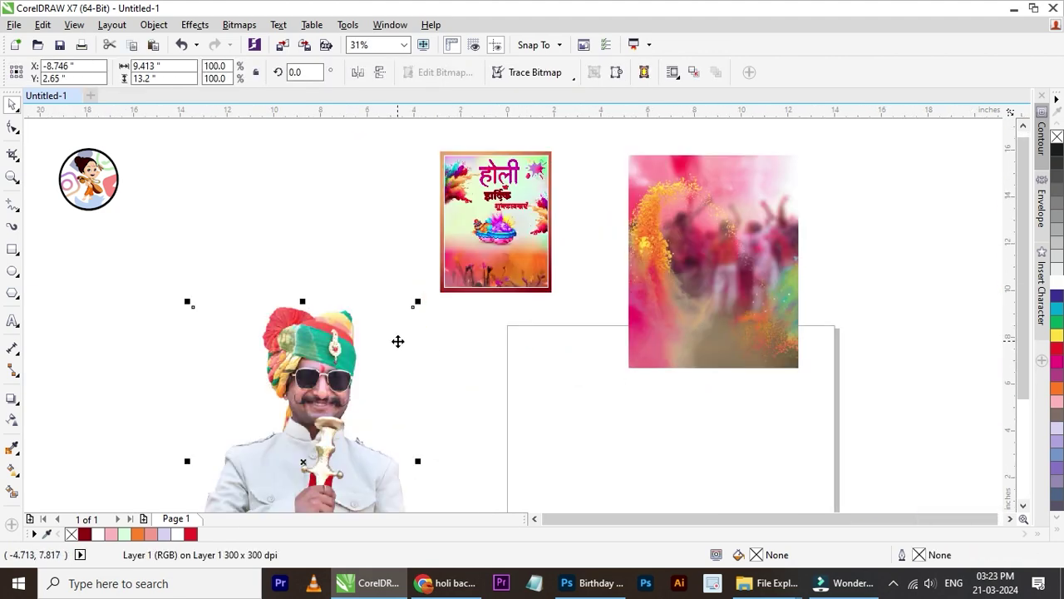
{"action": "mouse_move", "coordinate": [417, 304]}
{"action": "left_mouse_down"}
{"action": "mouse_move", "coordinate": [274, 503]}
{"action": "mouse_move", "coordinate": [370, 243]}
{"action": "left_mouse_up"}
{"action": "scroll", "coordinate": [441, 239], "scroll_direction": "up", "scroll_amount": 1}
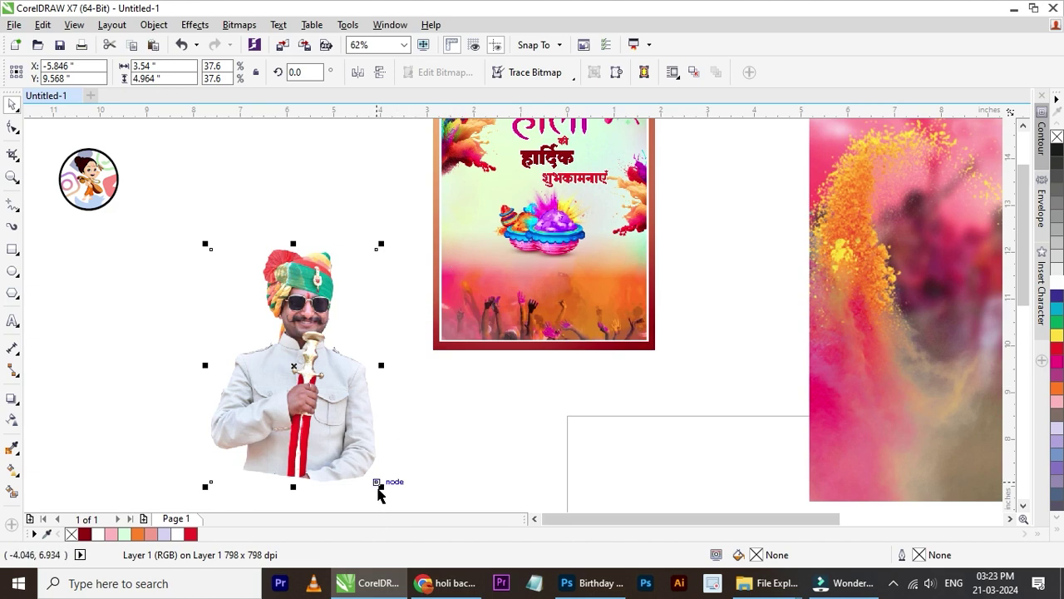
{"action": "left_click_drag", "start_coordinate": [379, 486], "coordinate": [298, 364]}
{"action": "left_click_drag", "start_coordinate": [238, 273], "coordinate": [601, 305]}
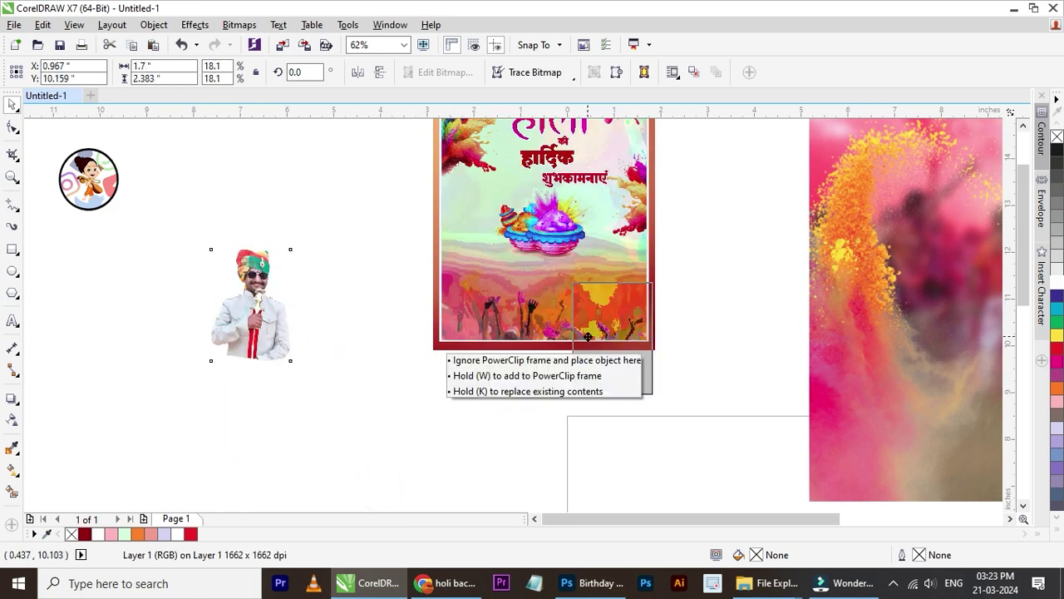
{"action": "scroll", "coordinate": [600, 306], "scroll_direction": "up", "scroll_amount": 1}
{"action": "key", "text": "shift+Page_Up"}
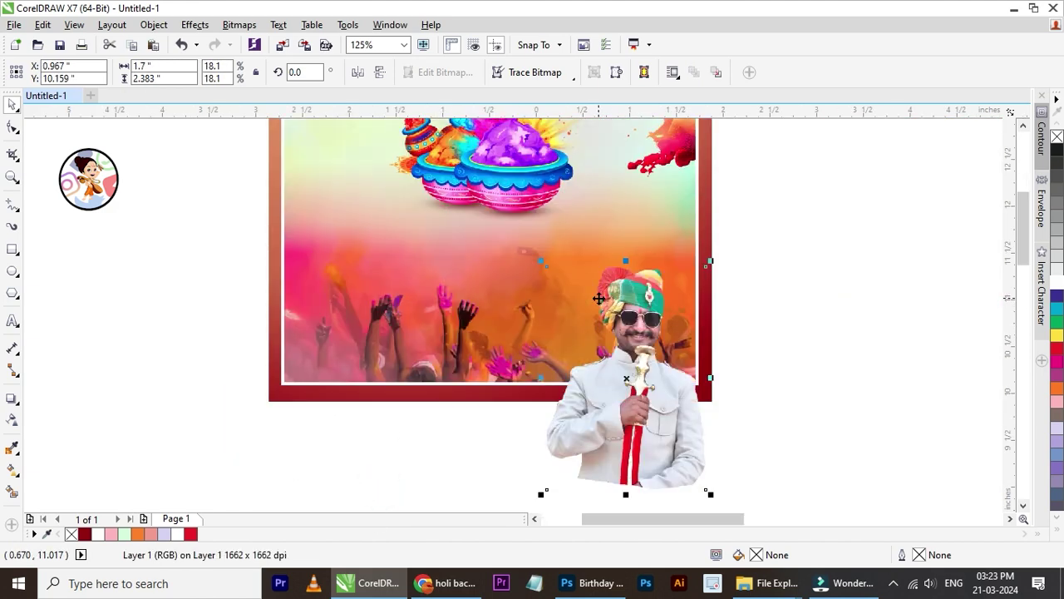
{"action": "left_click_drag", "start_coordinate": [574, 267], "coordinate": [574, 263]}
{"action": "left_click_drag", "start_coordinate": [712, 486], "coordinate": [678, 441]}
{"action": "mouse_move", "coordinate": [649, 400]}
{"action": "left_mouse_down"}
{"action": "mouse_move", "coordinate": [656, 357]}
{"action": "mouse_move", "coordinate": [542, 357]}
{"action": "left_mouse_up"}
{"action": "scroll", "coordinate": [540, 315], "scroll_direction": "down", "scroll_amount": 2}
{"action": "left_click", "coordinate": [650, 296]}
Shrink the pot of colours image.
{"action": "left_click", "coordinate": [522, 239]}
{"action": "scroll", "coordinate": [521, 213], "scroll_direction": "up", "scroll_amount": 2}
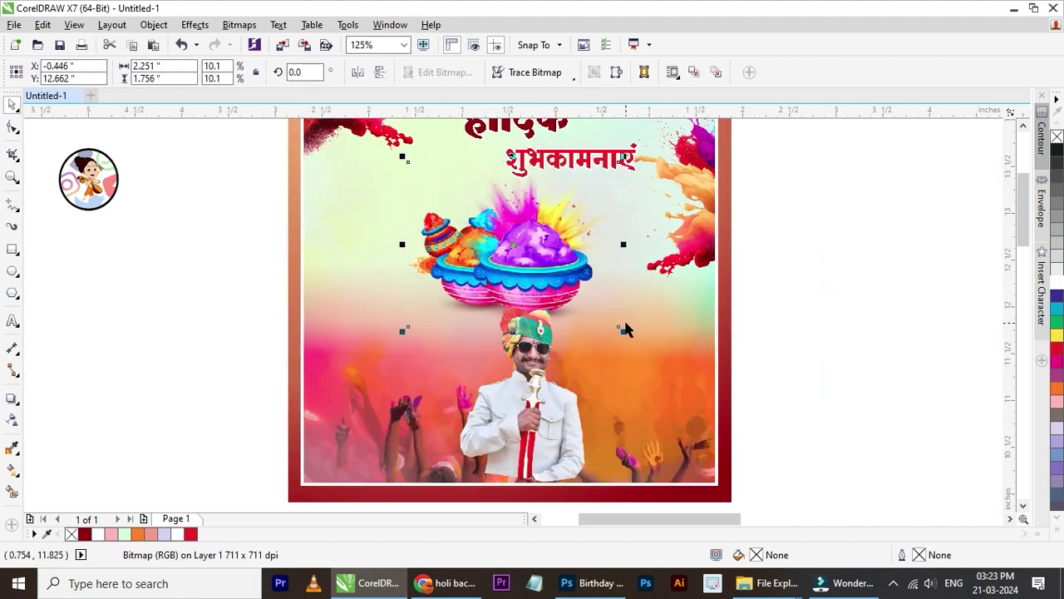
{"action": "left_click_drag", "start_coordinate": [622, 329], "coordinate": [607, 304]}
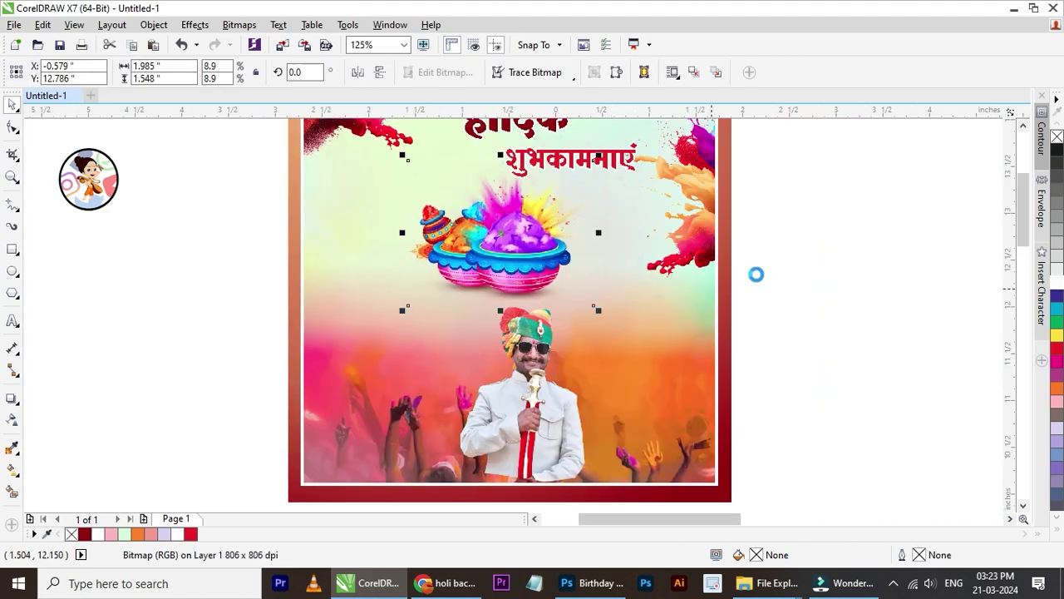
{"action": "left_click", "coordinate": [806, 250]}
{"action": "scroll", "coordinate": [472, 236], "scroll_direction": "down", "scroll_amount": 2}
{"action": "scroll", "coordinate": [492, 151], "scroll_direction": "down", "scroll_amount": 2}
{"action": "scroll", "coordinate": [490, 170], "scroll_direction": "up", "scroll_amount": 2}
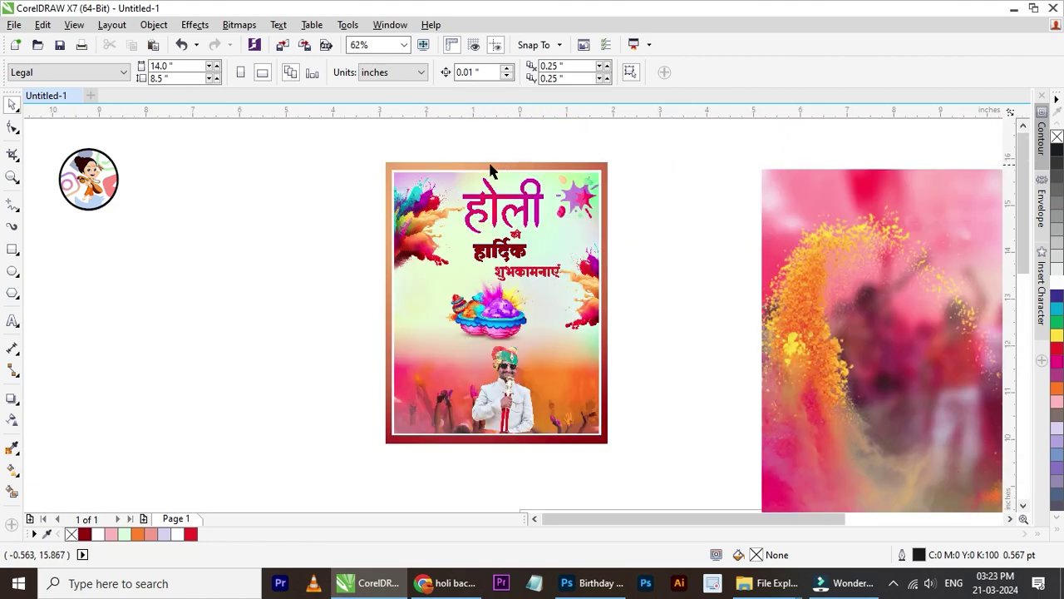
Group the four greeting words and scale the group down slightly.
{"action": "left_click_drag", "start_coordinate": [567, 278], "coordinate": [570, 285]}
{"action": "scroll", "coordinate": [515, 230], "scroll_direction": "up", "scroll_amount": 2}
{"action": "scroll", "coordinate": [522, 233], "scroll_direction": "up", "scroll_amount": 2}
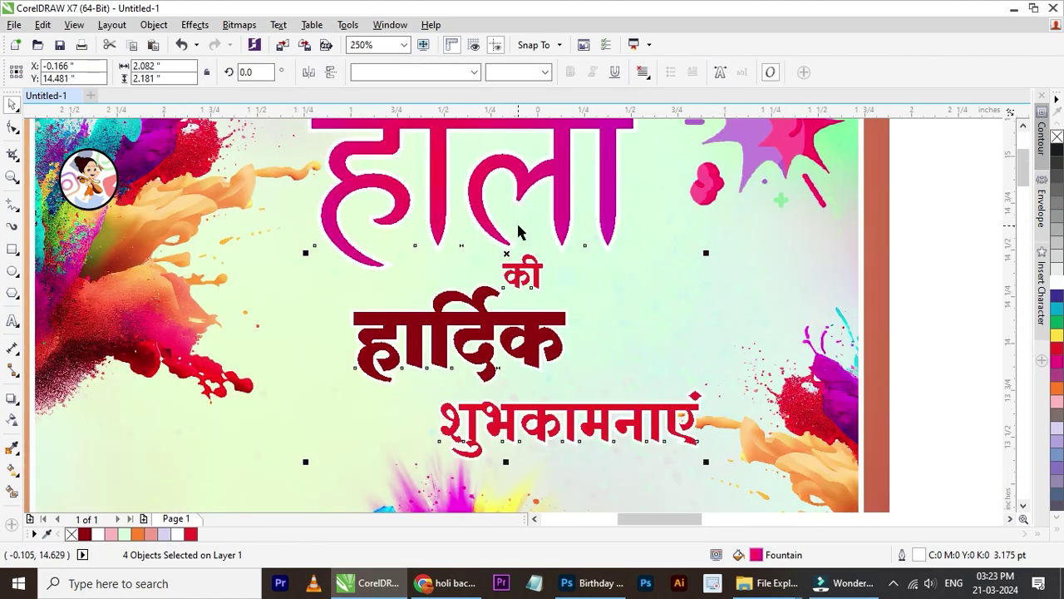
{"action": "key", "text": "ctrl+g"}
{"action": "scroll", "coordinate": [558, 299], "scroll_direction": "down", "scroll_amount": 2}
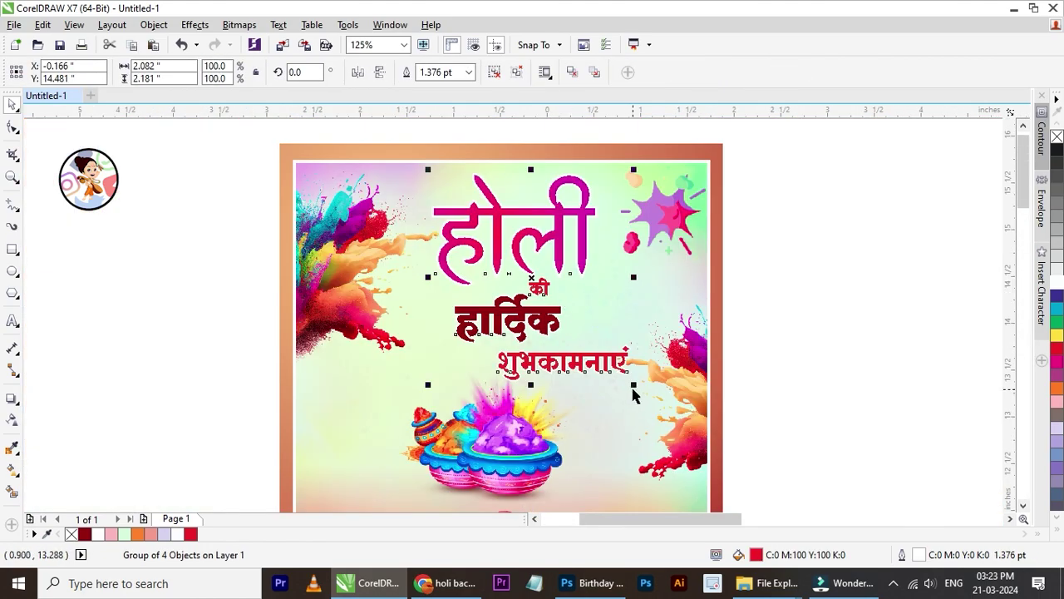
{"action": "left_click_drag", "start_coordinate": [632, 387], "coordinate": [617, 368]}
{"action": "left_click", "coordinate": [783, 332]}
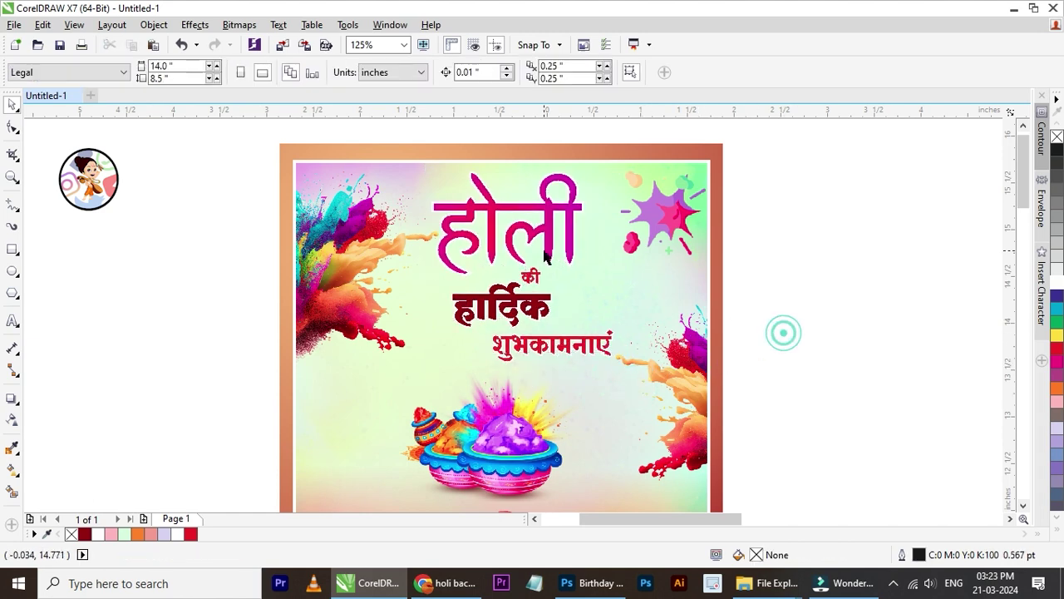
Move the pot of colours to the left and lower it a little.
{"action": "scroll", "coordinate": [546, 258], "scroll_direction": "down", "scroll_amount": 2}
{"action": "left_click_drag", "start_coordinate": [531, 354], "coordinate": [416, 318]}
{"action": "scroll", "coordinate": [482, 344], "scroll_direction": "up", "scroll_amount": 2}
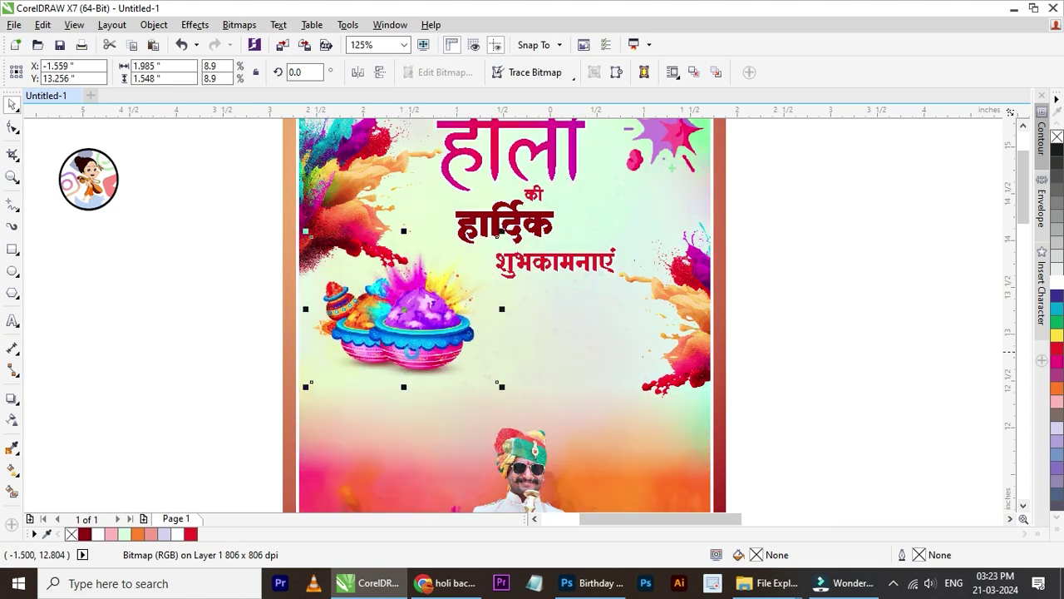
{"action": "left_click_drag", "start_coordinate": [416, 341], "coordinate": [416, 366]}
{"action": "scroll", "coordinate": [466, 366], "scroll_direction": "down", "scroll_amount": 2}
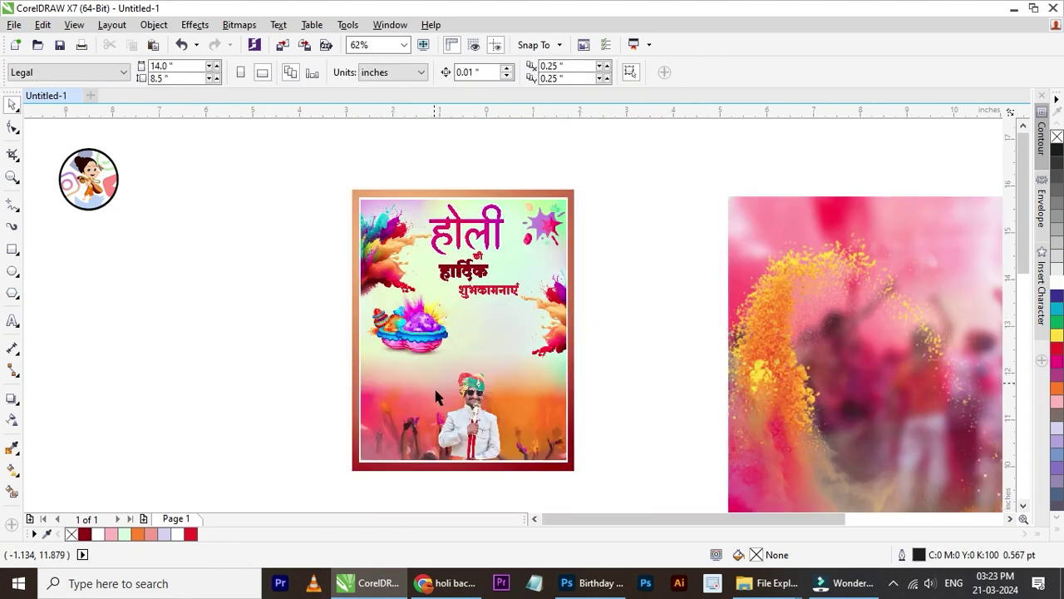
Adjust the man's photo position and lower the pot of colours.
{"action": "left_click_drag", "start_coordinate": [474, 428], "coordinate": [468, 466]}
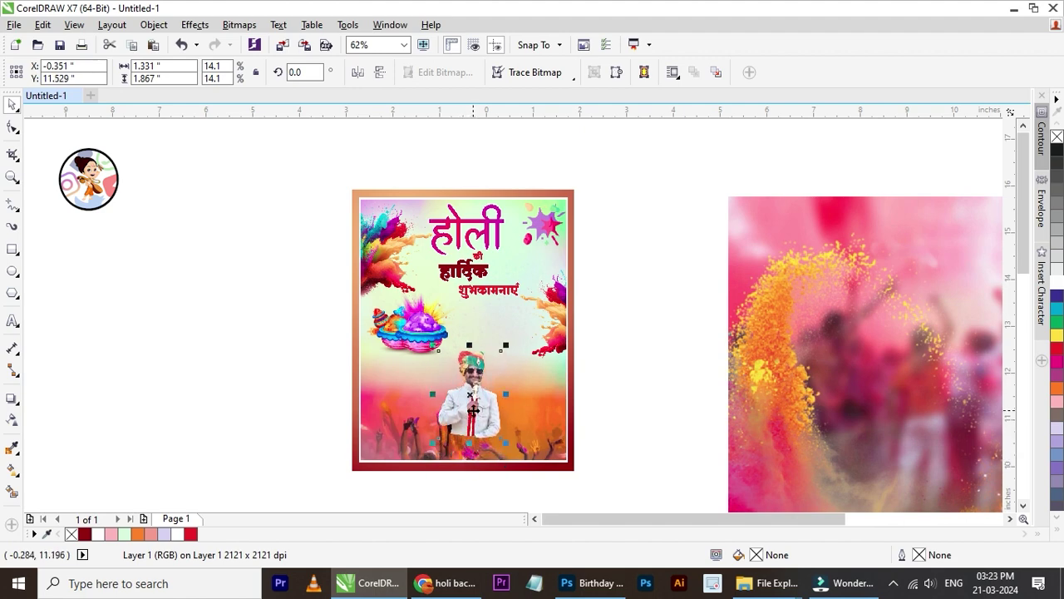
{"action": "scroll", "coordinate": [472, 410], "scroll_direction": "up", "scroll_amount": 2}
{"action": "left_click", "coordinate": [762, 394]}
{"action": "left_click_drag", "start_coordinate": [306, 258], "coordinate": [293, 314]}
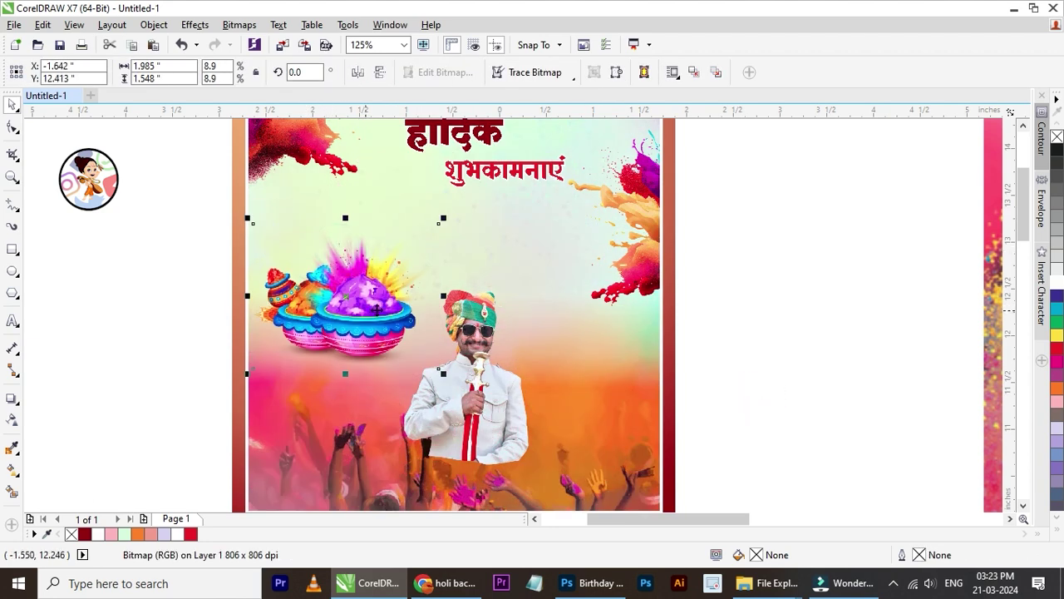
{"action": "scroll", "coordinate": [448, 295], "scroll_direction": "down", "scroll_amount": 2}
Put the man's photo at the lower right and centre the pot under the greeting.
{"action": "left_click", "coordinate": [467, 346]}
{"action": "scroll", "coordinate": [469, 358], "scroll_direction": "up", "scroll_amount": 2}
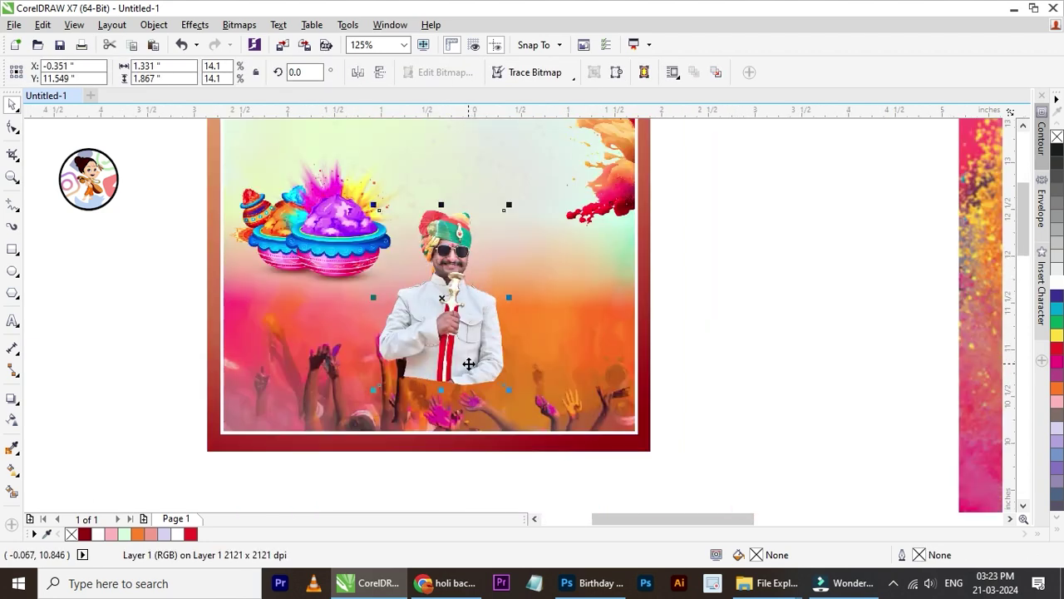
{"action": "left_click_drag", "start_coordinate": [459, 357], "coordinate": [575, 398]}
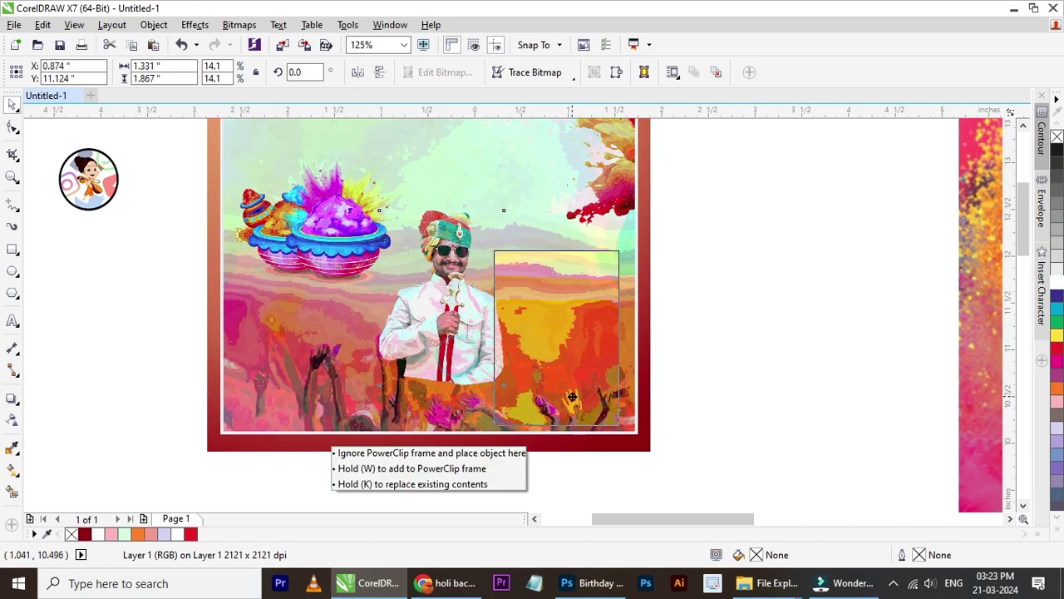
{"action": "key", "text": "Up"}
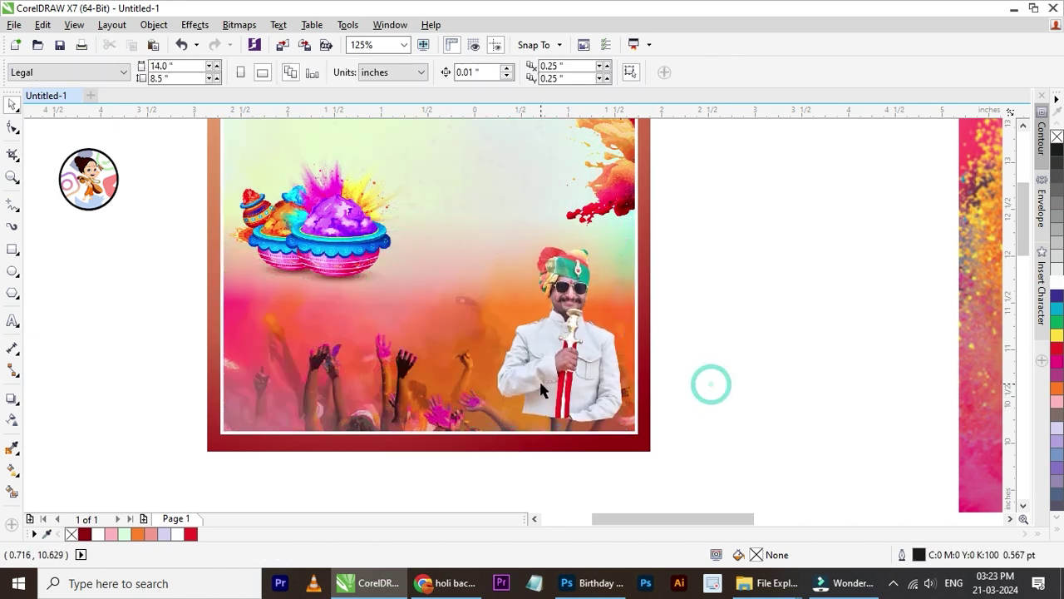
{"action": "left_click", "coordinate": [701, 380]}
{"action": "scroll", "coordinate": [701, 380], "scroll_direction": "down", "scroll_amount": 1}
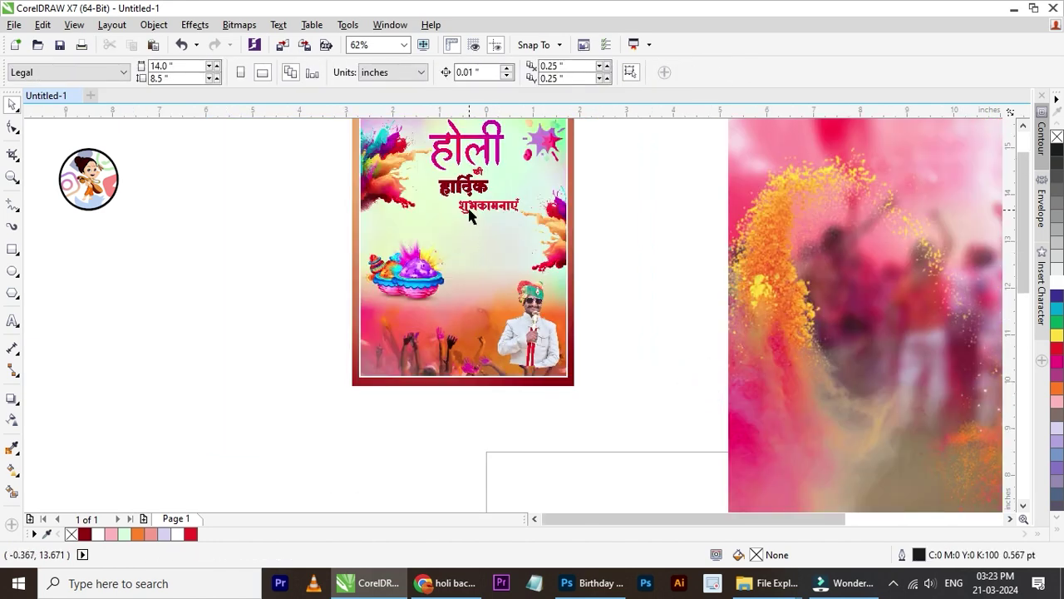
{"action": "scroll", "coordinate": [475, 382], "scroll_direction": "up", "scroll_amount": 1}
{"action": "left_click", "coordinate": [344, 354]}
{"action": "left_click_drag", "start_coordinate": [344, 353], "coordinate": [441, 321]}
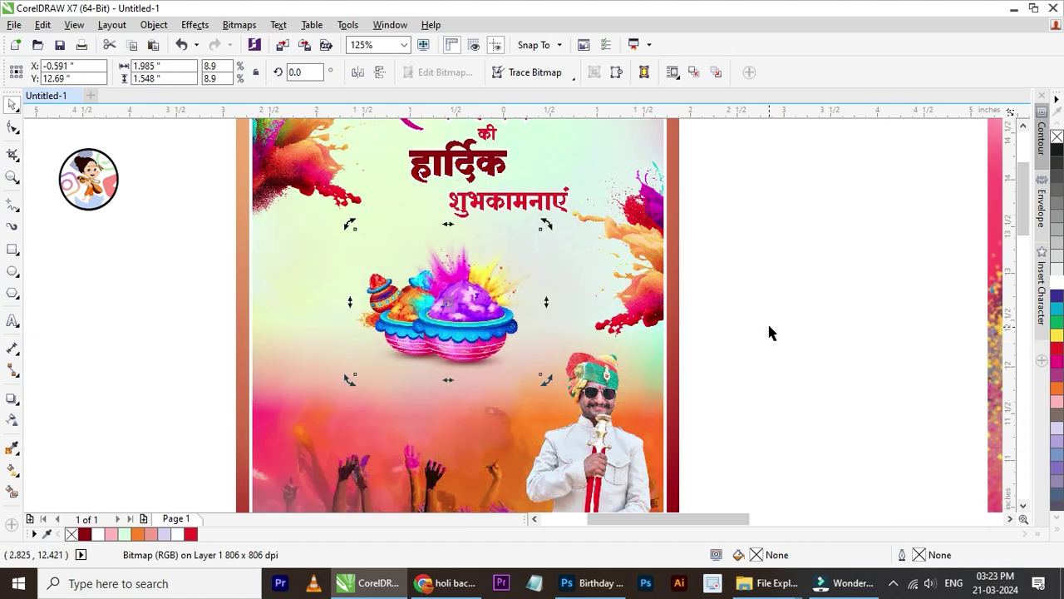
Move the star-shaped colour splash from the top right to the poster's left middle.
{"action": "left_click", "coordinate": [767, 325]}
{"action": "scroll", "coordinate": [767, 325], "scroll_direction": "down", "scroll_amount": 1}
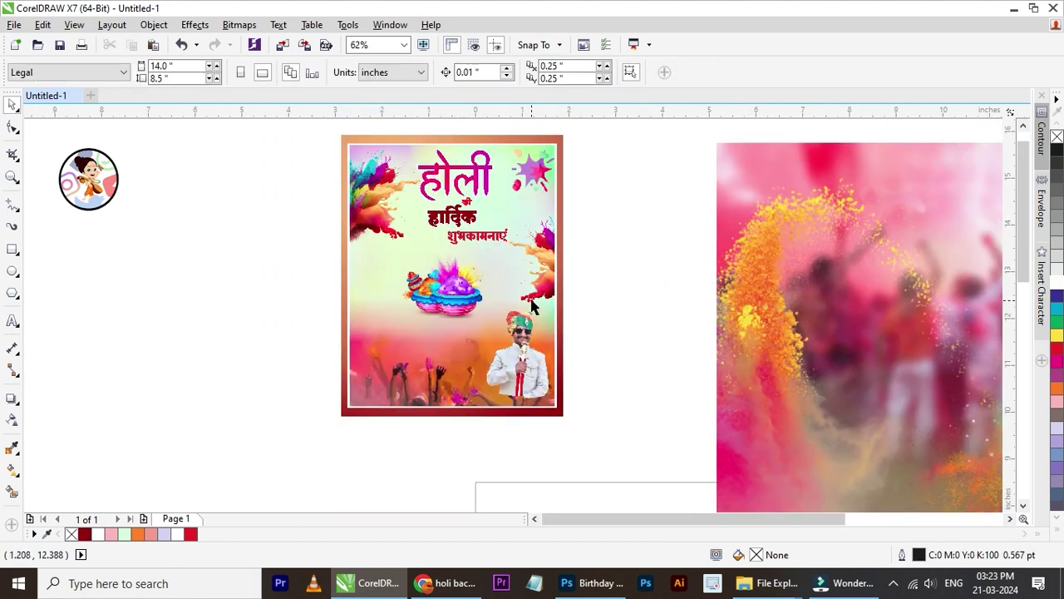
{"action": "left_click", "coordinate": [546, 182]}
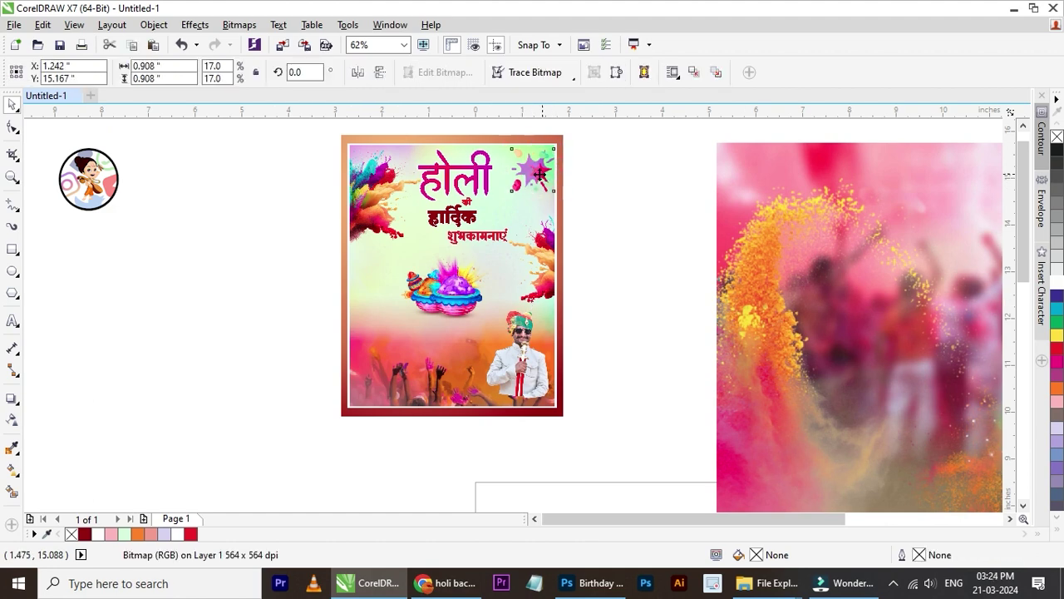
{"action": "mouse_move", "coordinate": [541, 173]}
{"action": "left_mouse_down"}
{"action": "mouse_move", "coordinate": [395, 312]}
{"action": "mouse_move", "coordinate": [422, 351]}
{"action": "left_mouse_up"}
{"action": "scroll", "coordinate": [395, 312], "scroll_direction": "up", "scroll_amount": 1}
{"action": "left_click", "coordinate": [818, 295]}
{"action": "scroll", "coordinate": [494, 316], "scroll_direction": "down", "scroll_amount": 1}
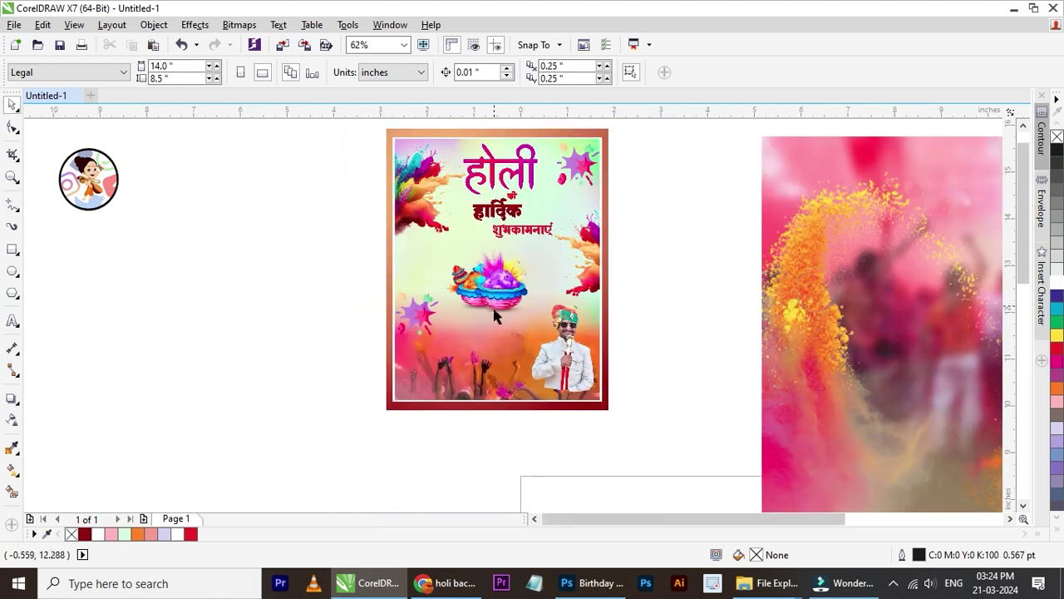
{"action": "left_click", "coordinate": [557, 376]}
{"action": "scroll", "coordinate": [580, 373], "scroll_direction": "up", "scroll_amount": 1}
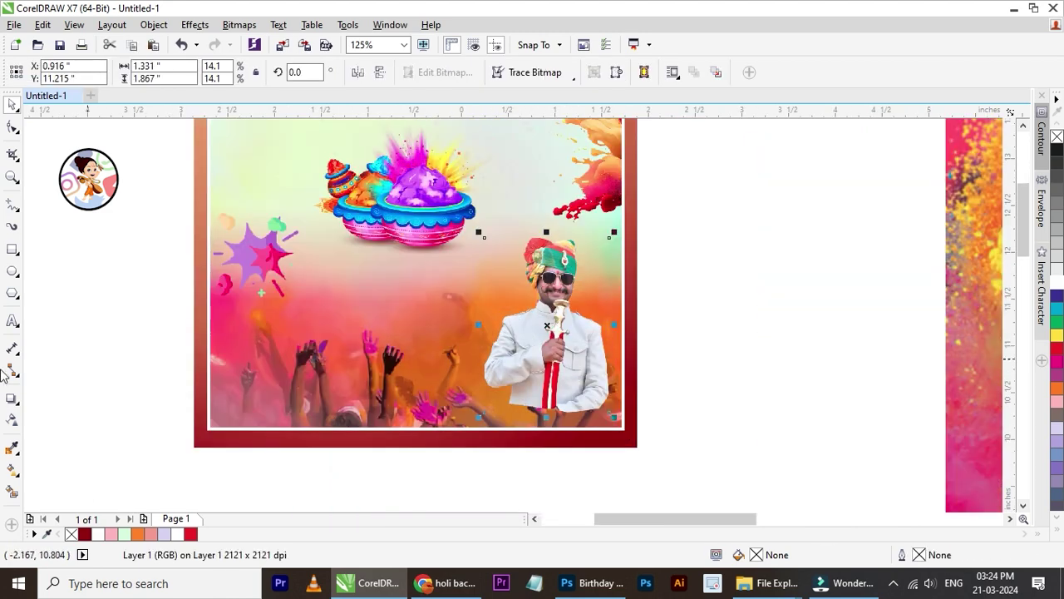
{"action": "left_click", "coordinate": [14, 422]}
Give the man's photo a linear transparency fading out upward from its bottom edge.
{"action": "scroll", "coordinate": [545, 399], "scroll_direction": "up", "scroll_amount": 1}
{"action": "left_click_drag", "start_coordinate": [541, 421], "coordinate": [556, 384]}
{"action": "left_click_drag", "start_coordinate": [532, 454], "coordinate": [539, 374]}
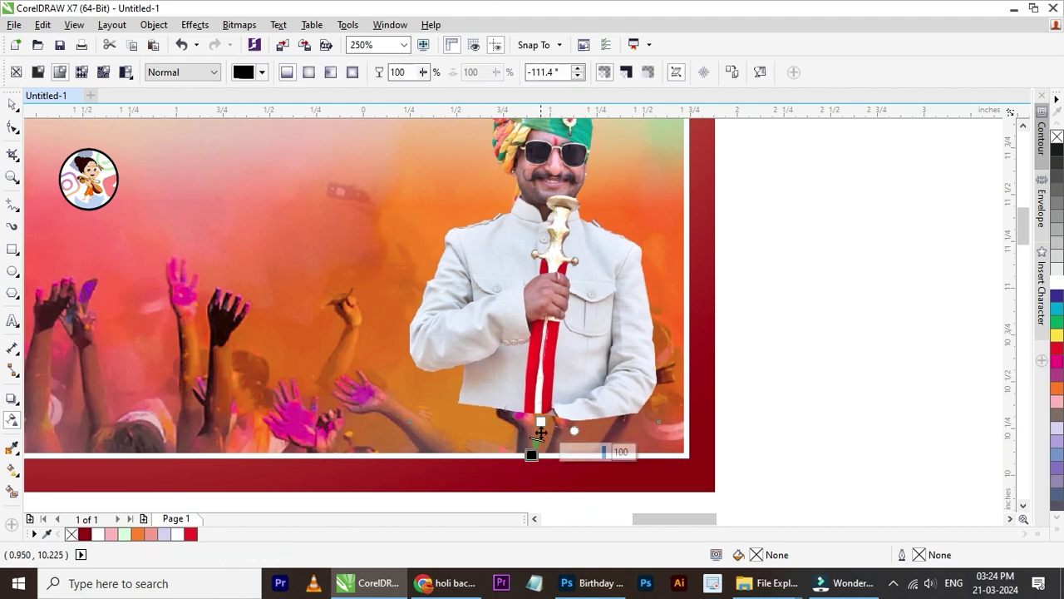
{"action": "left_click_drag", "start_coordinate": [532, 454], "coordinate": [533, 420]}
{"action": "left_click_drag", "start_coordinate": [538, 374], "coordinate": [537, 352]}
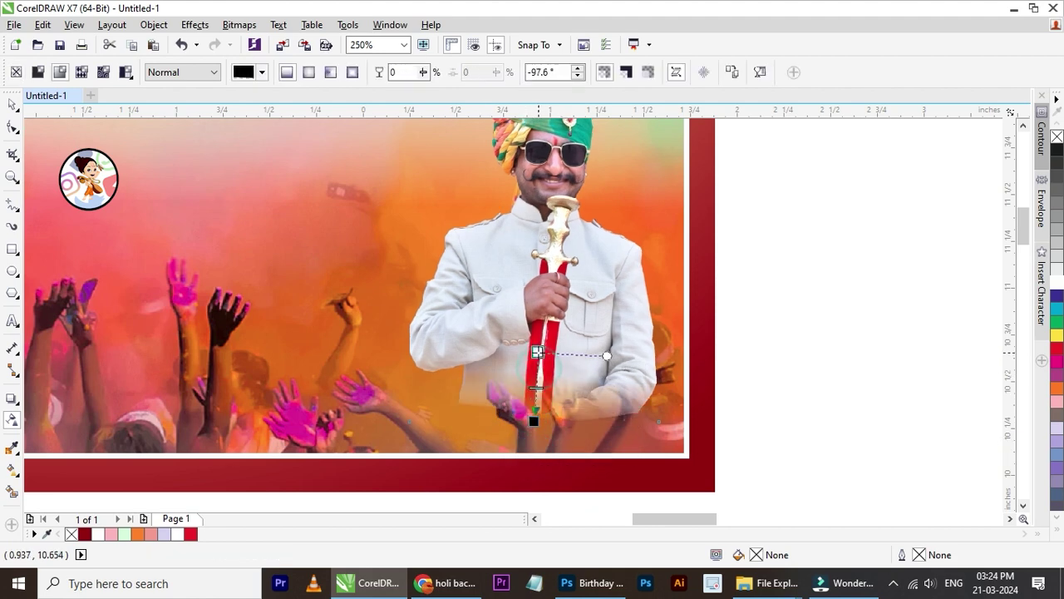
{"action": "left_click_drag", "start_coordinate": [534, 421], "coordinate": [535, 409]}
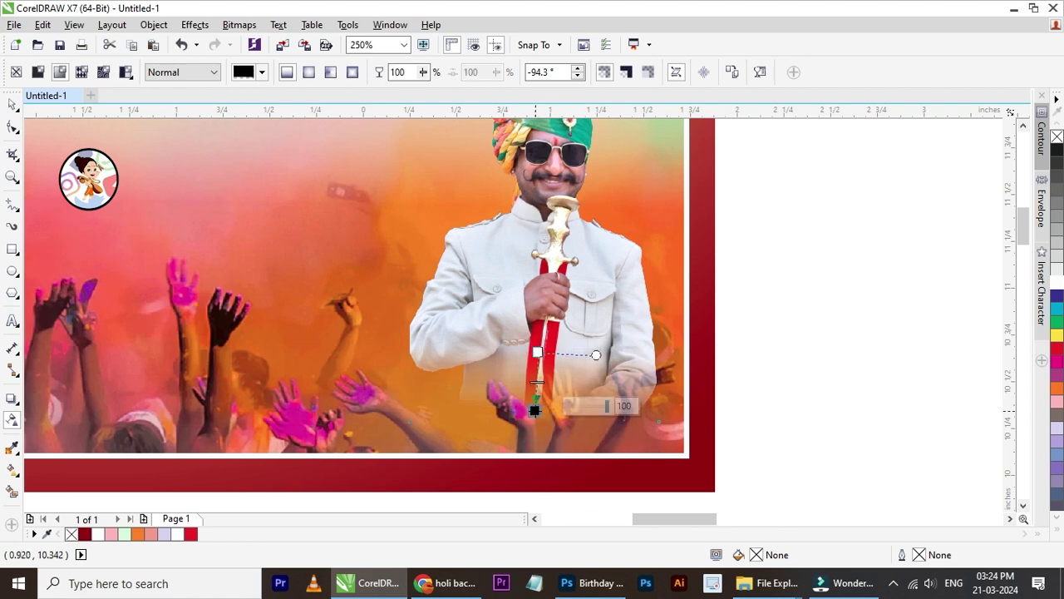
{"action": "left_click", "coordinate": [11, 106]}
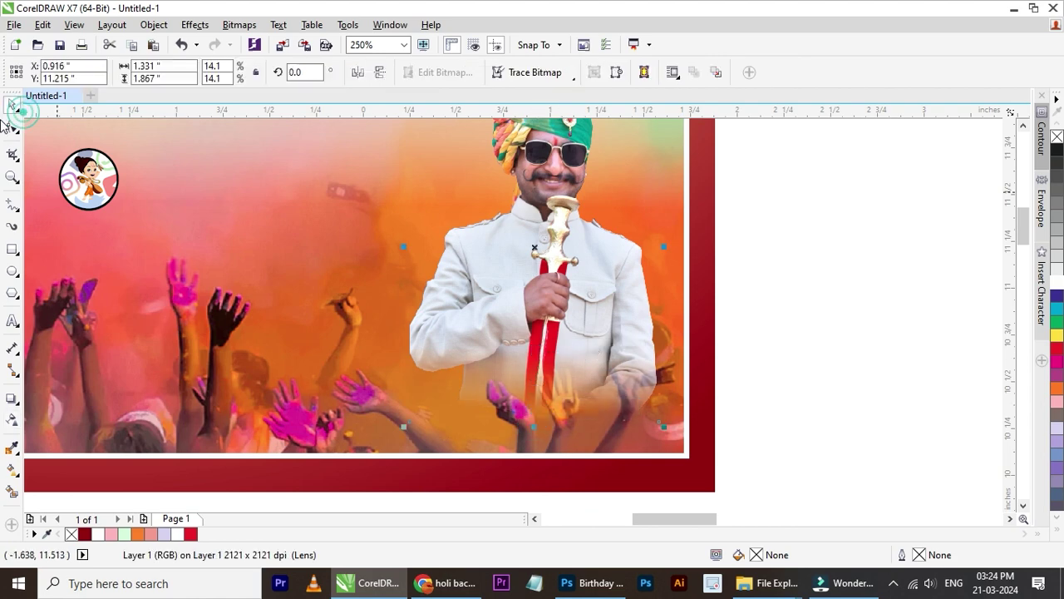
{"action": "left_click", "coordinate": [800, 256]}
{"action": "scroll", "coordinate": [532, 303], "scroll_direction": "down", "scroll_amount": 1}
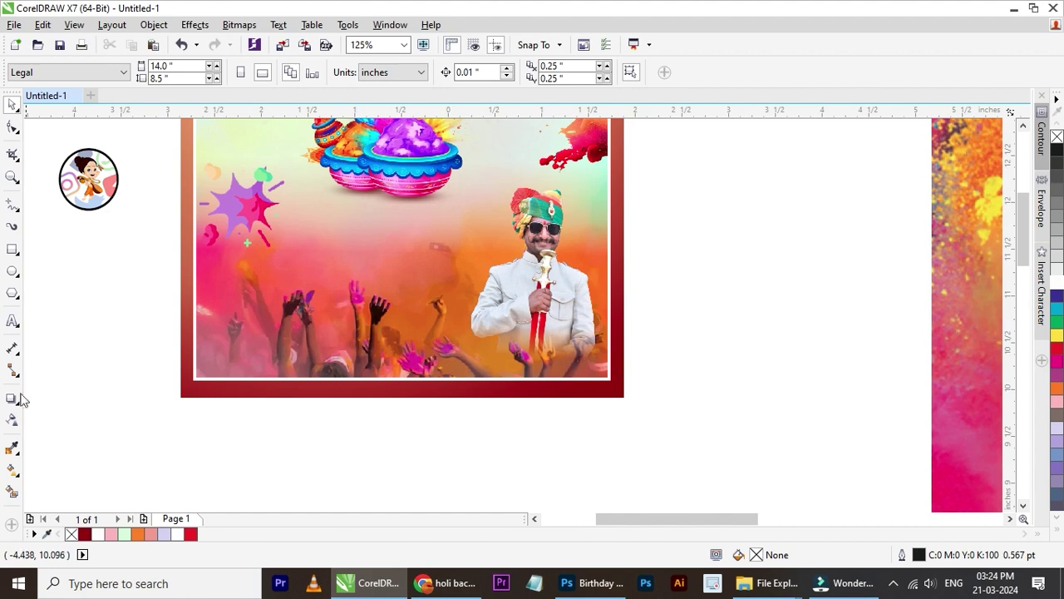
Draw a rectangle across the bottom of the man's photo and round its corners.
{"action": "left_click", "coordinate": [12, 249]}
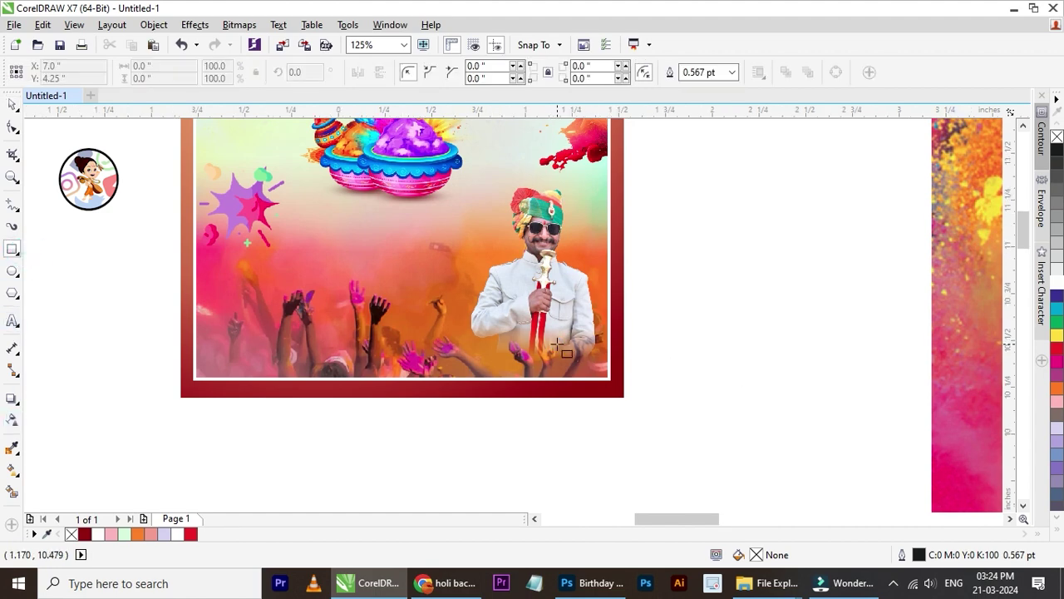
{"action": "scroll", "coordinate": [565, 353], "scroll_direction": "up", "scroll_amount": 1}
{"action": "mouse_move", "coordinate": [399, 340]}
{"action": "left_mouse_down"}
{"action": "mouse_move", "coordinate": [533, 382]}
{"action": "mouse_move", "coordinate": [632, 391]}
{"action": "left_mouse_up"}
{"action": "left_click", "coordinate": [18, 128]}
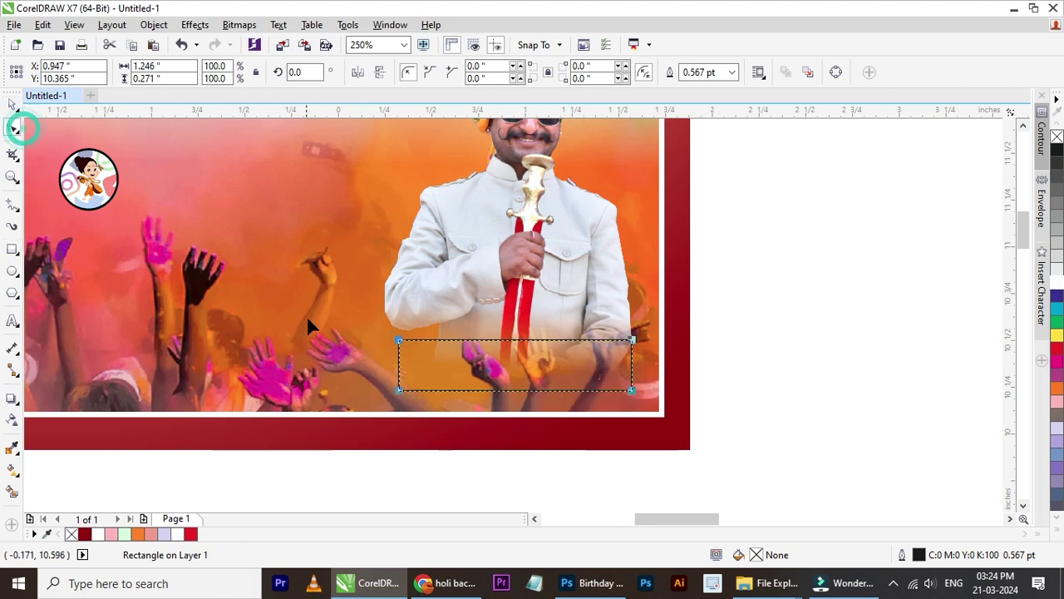
{"action": "left_click_drag", "start_coordinate": [398, 341], "coordinate": [404, 342]}
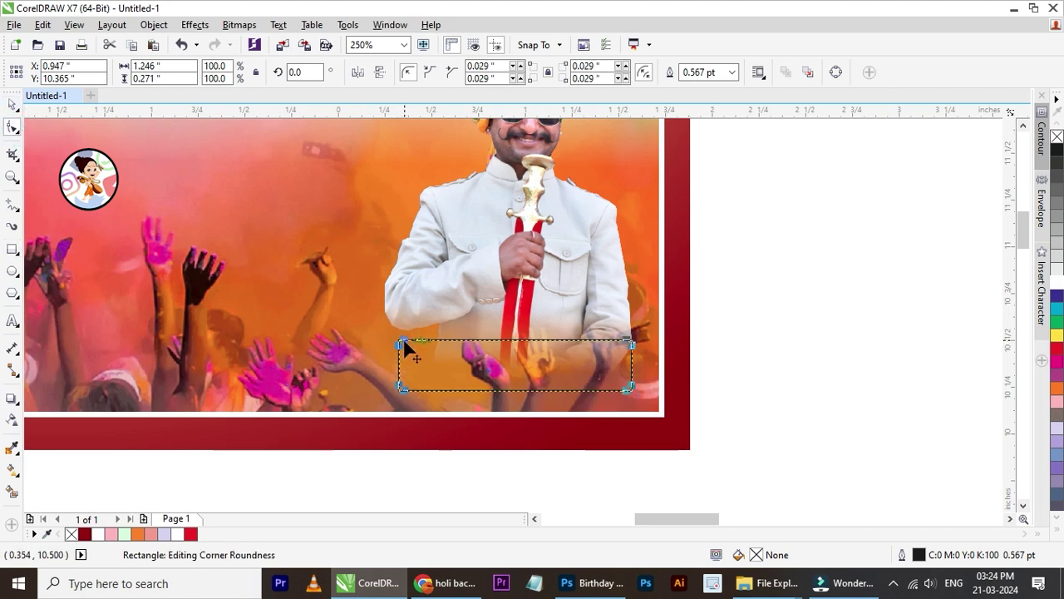
{"action": "left_click_drag", "start_coordinate": [406, 346], "coordinate": [410, 341]}
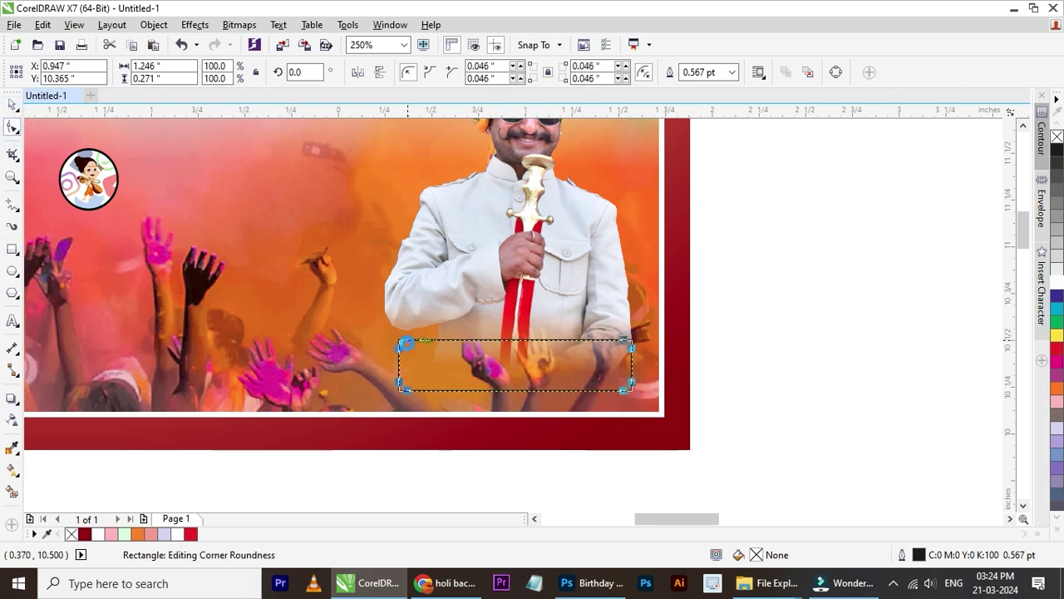
{"action": "left_click", "coordinate": [11, 106]}
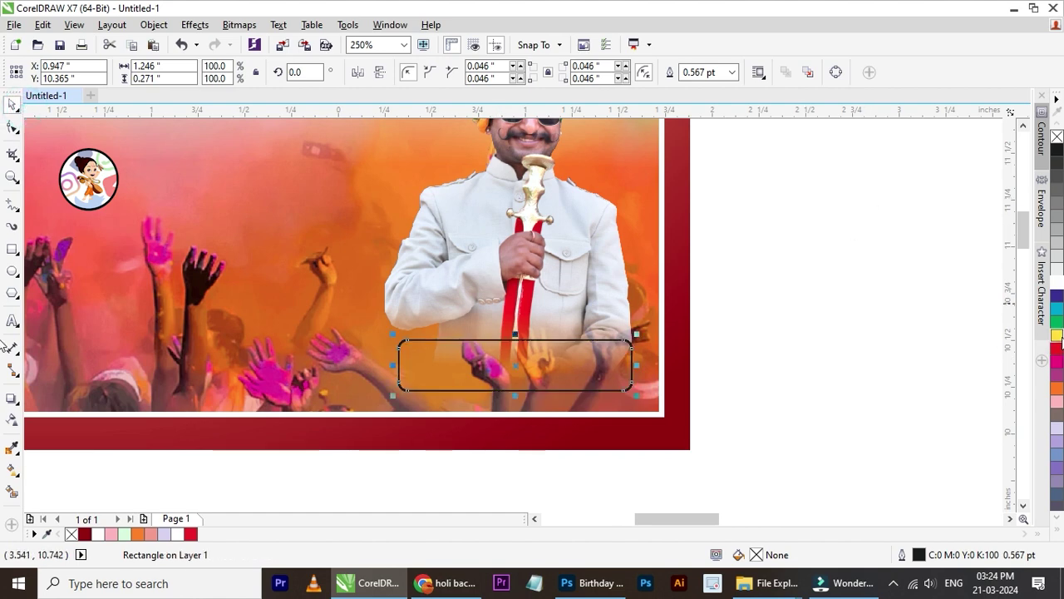
Fill the rounded box white and remove its outline.
{"action": "left_click", "coordinate": [1057, 336]}
{"action": "right_click", "coordinate": [1057, 139]}
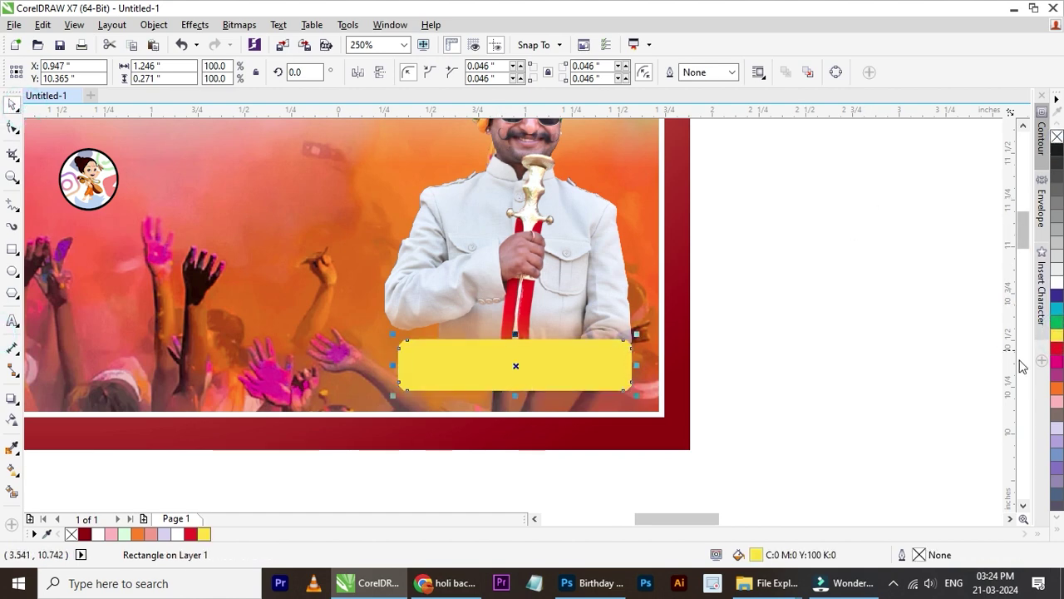
{"action": "left_click", "coordinate": [1054, 351]}
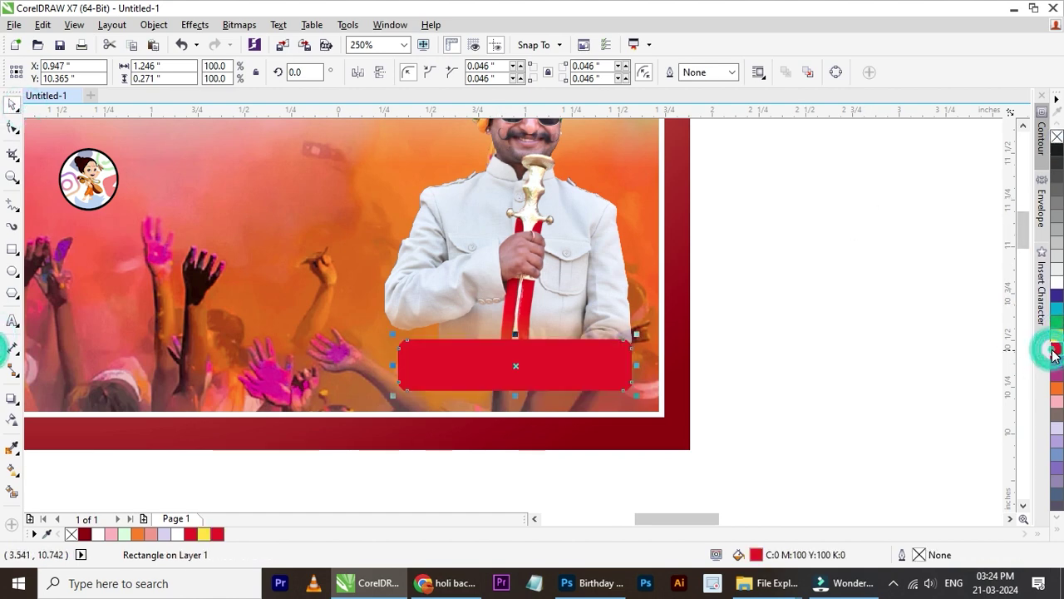
{"action": "left_click", "coordinate": [1057, 281]}
{"action": "left_click", "coordinate": [785, 314]}
{"action": "scroll", "coordinate": [603, 326], "scroll_direction": "down", "scroll_amount": 3}
{"action": "left_click", "coordinate": [573, 293]}
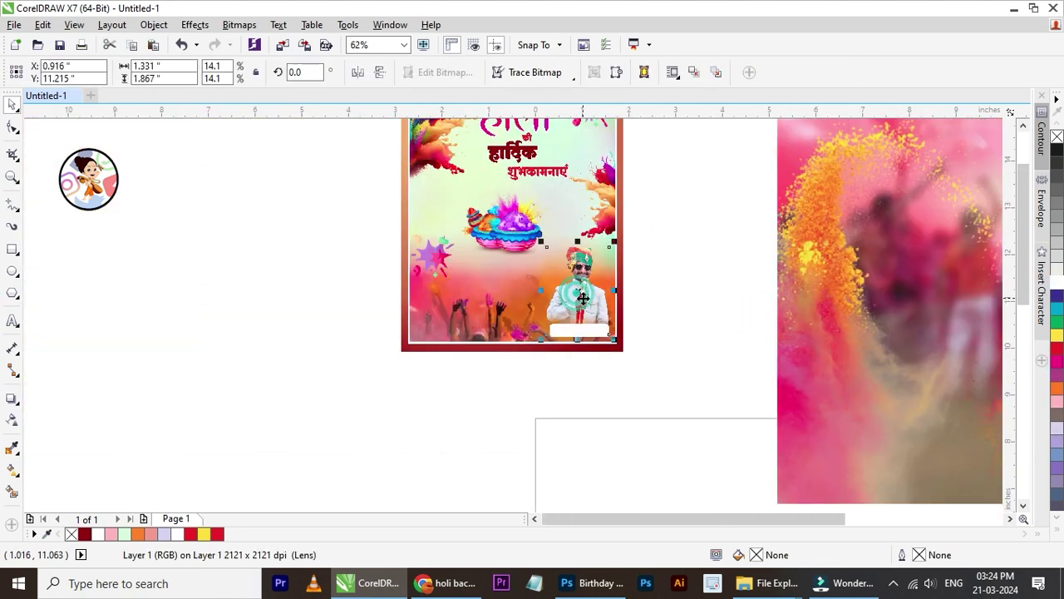
Nudge the man's photo left and bring the white box in front of it.
{"action": "scroll", "coordinate": [607, 339], "scroll_direction": "up", "scroll_amount": 3}
{"action": "key", "text": "Left"}
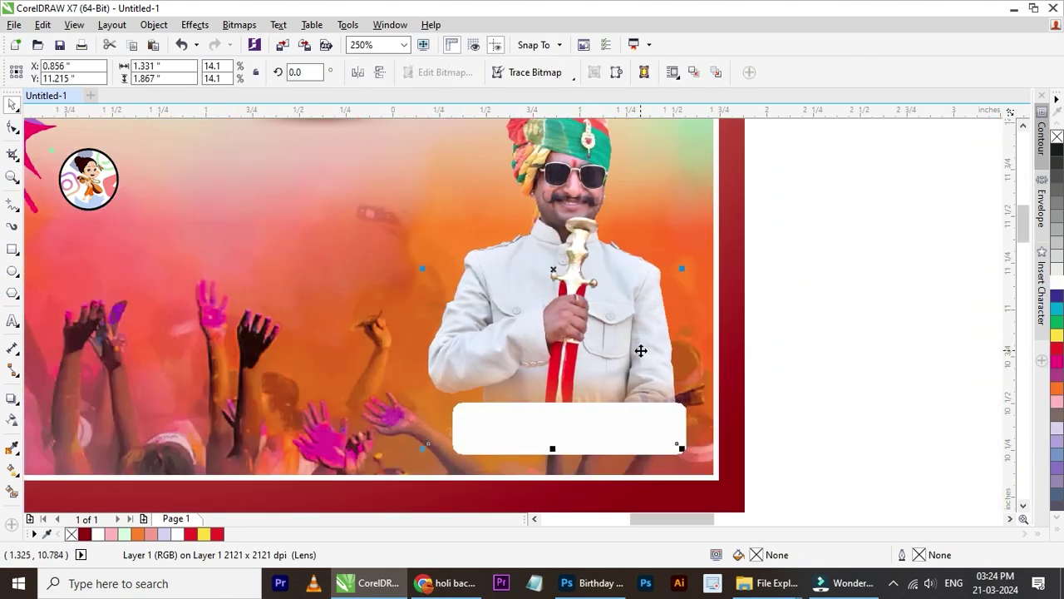
{"action": "left_click", "coordinate": [605, 343]}
{"action": "key", "text": "shift+Page_Up"}
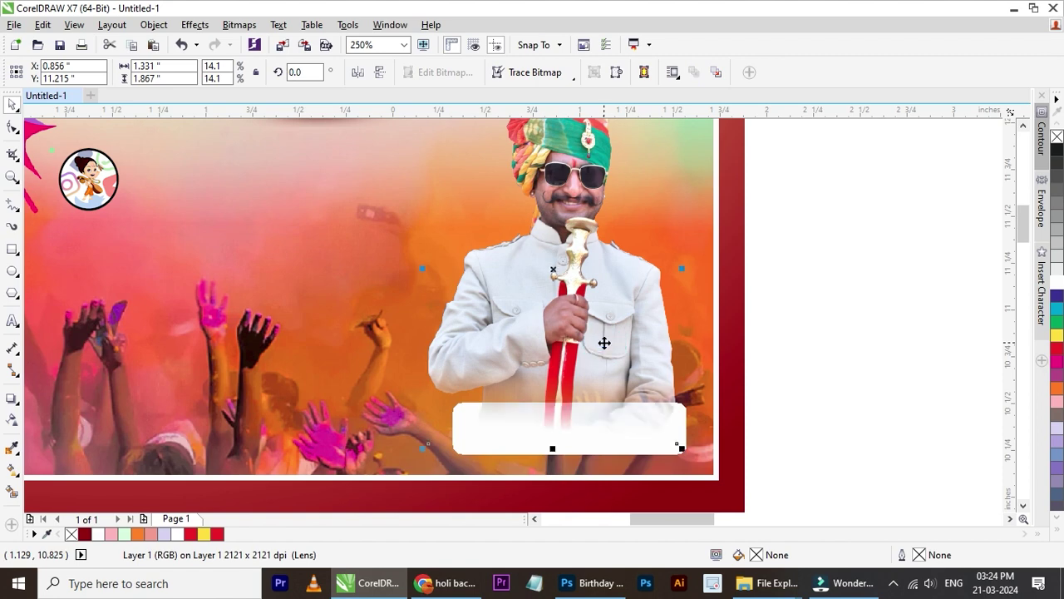
{"action": "left_click", "coordinate": [798, 351]}
{"action": "left_click", "coordinate": [661, 444]}
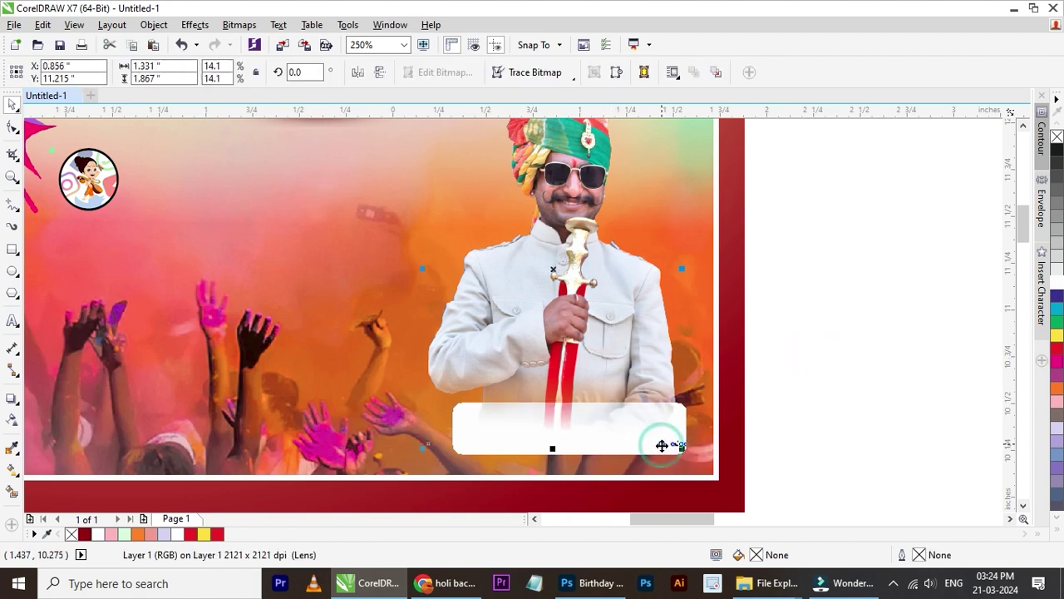
{"action": "left_click_drag", "start_coordinate": [795, 341], "coordinate": [418, 460]}
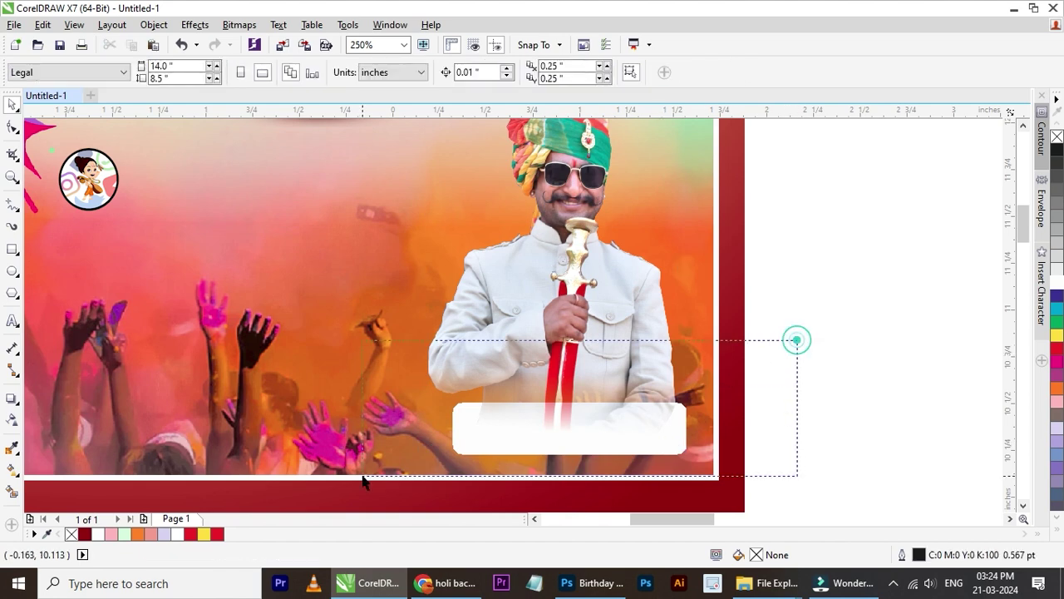
{"action": "key", "text": "shift+Page_Up"}
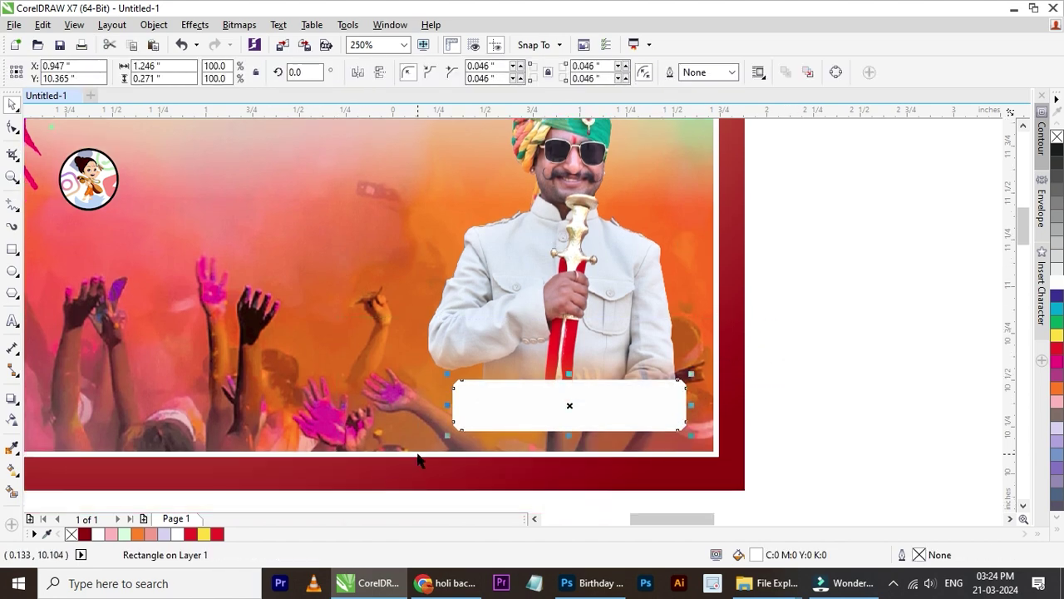
{"action": "left_click", "coordinate": [795, 397]}
{"action": "left_click", "coordinate": [616, 330]}
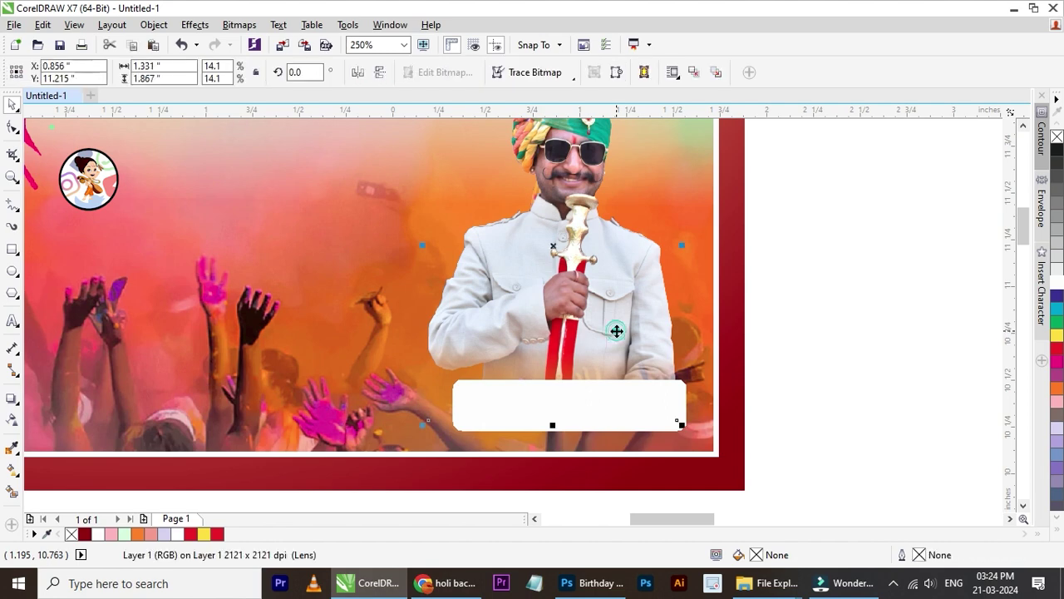
Move the transparency start node so the white box reads 0 transparency.
{"action": "left_click", "coordinate": [12, 422]}
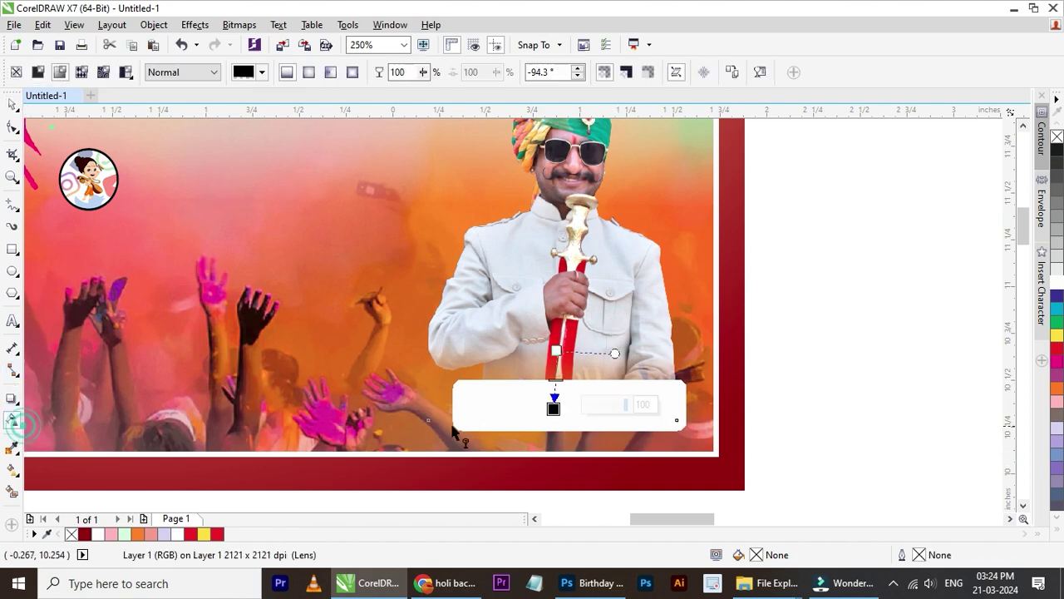
{"action": "scroll", "coordinate": [557, 341], "scroll_direction": "up", "scroll_amount": 2}
{"action": "left_click_drag", "start_coordinate": [543, 318], "coordinate": [536, 364]}
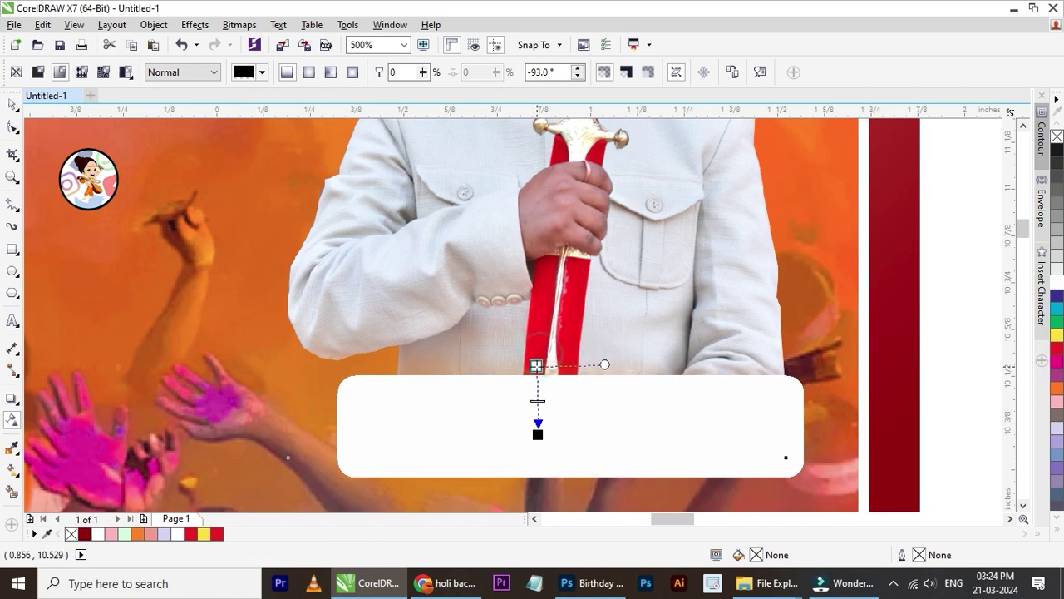
{"action": "key", "text": "space"}
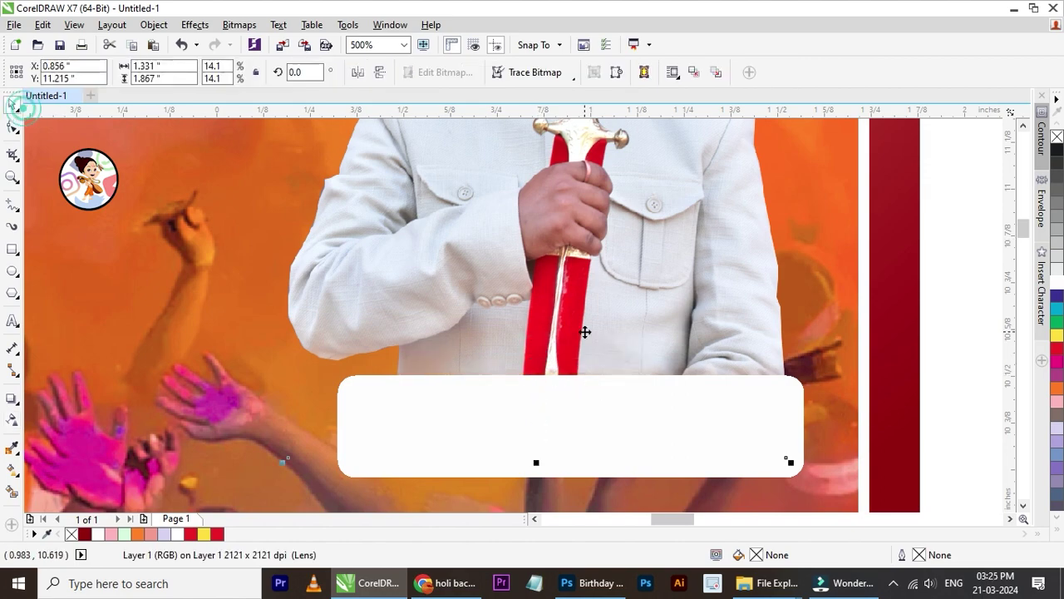
{"action": "scroll", "coordinate": [582, 332], "scroll_direction": "down", "scroll_amount": 4}
{"action": "left_click", "coordinate": [739, 302]}
{"action": "scroll", "coordinate": [443, 331], "scroll_direction": "down", "scroll_amount": 1}
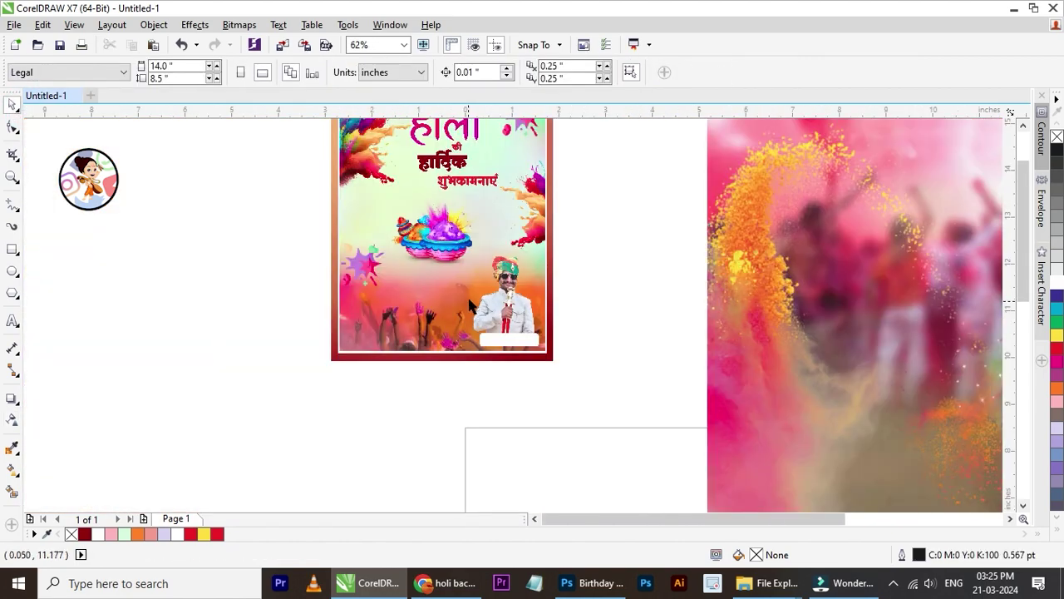
Scale up the man's photo and white name box together from the top-left corner.
{"action": "scroll", "coordinate": [479, 297], "scroll_direction": "up", "scroll_amount": 1}
{"action": "left_click_drag", "start_coordinate": [684, 210], "coordinate": [466, 413]}
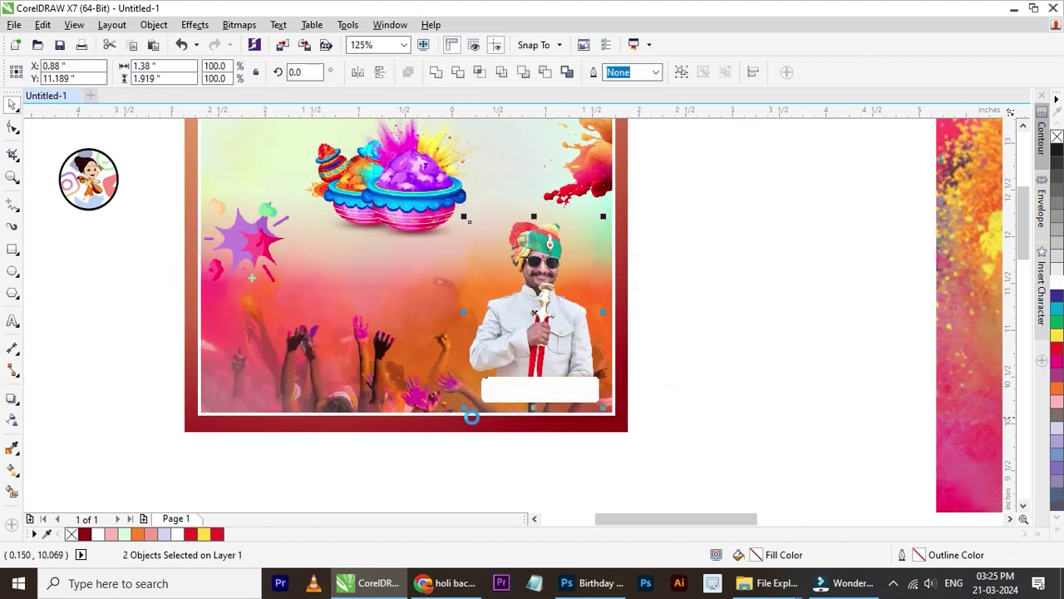
{"action": "left_click_drag", "start_coordinate": [463, 219], "coordinate": [460, 205]}
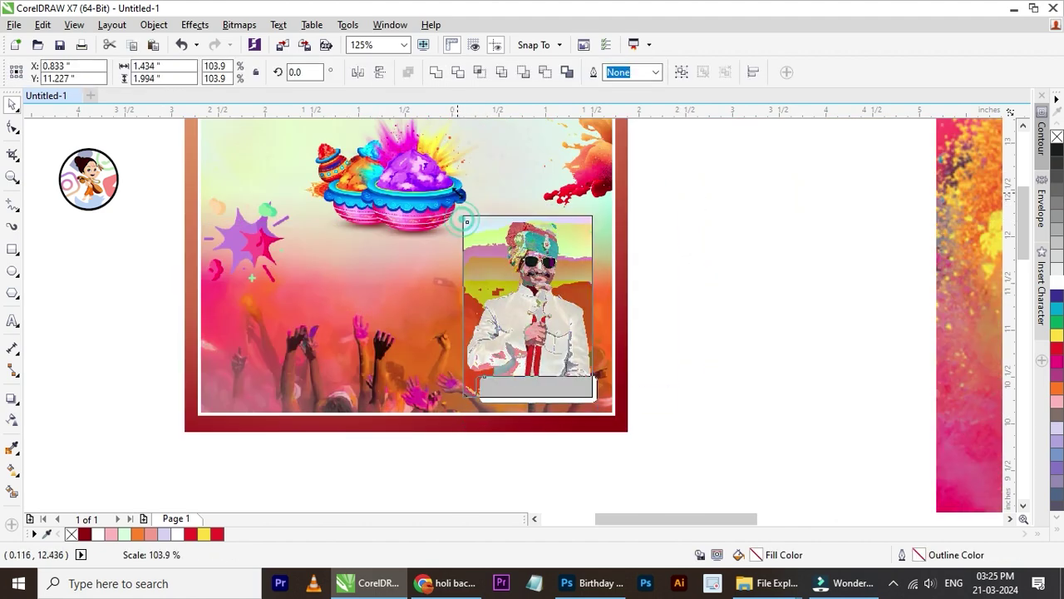
{"action": "left_click", "coordinate": [660, 304]}
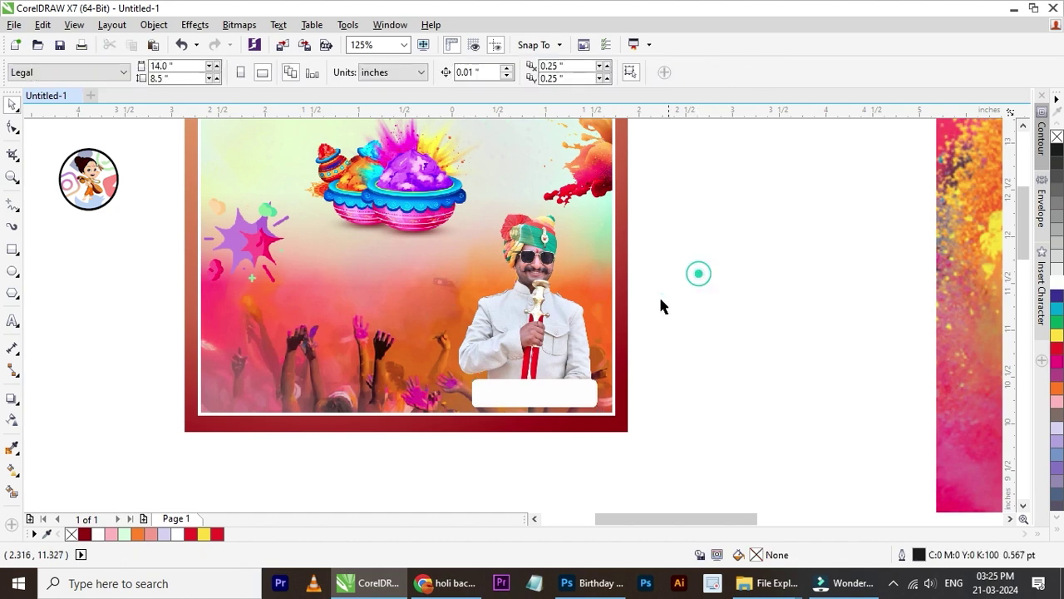
Enlarge the photo and box a bit more, then select them with the poster.
{"action": "scroll", "coordinate": [538, 333], "scroll_direction": "down", "scroll_amount": 2}
{"action": "scroll", "coordinate": [532, 312], "scroll_direction": "up", "scroll_amount": 1}
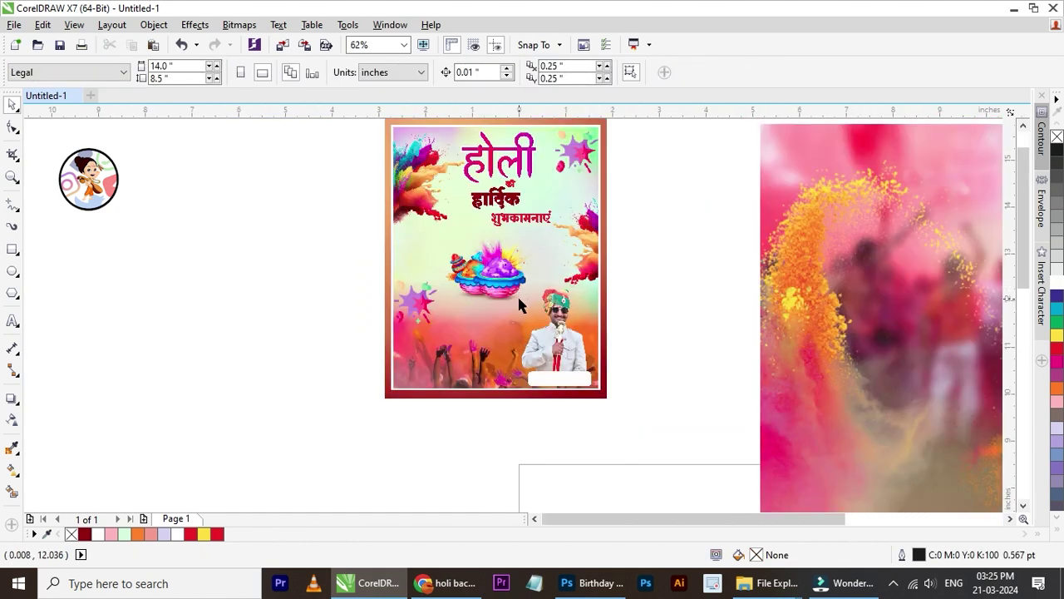
{"action": "scroll", "coordinate": [517, 294], "scroll_direction": "up", "scroll_amount": 1}
{"action": "left_click_drag", "start_coordinate": [756, 255], "coordinate": [512, 489]}
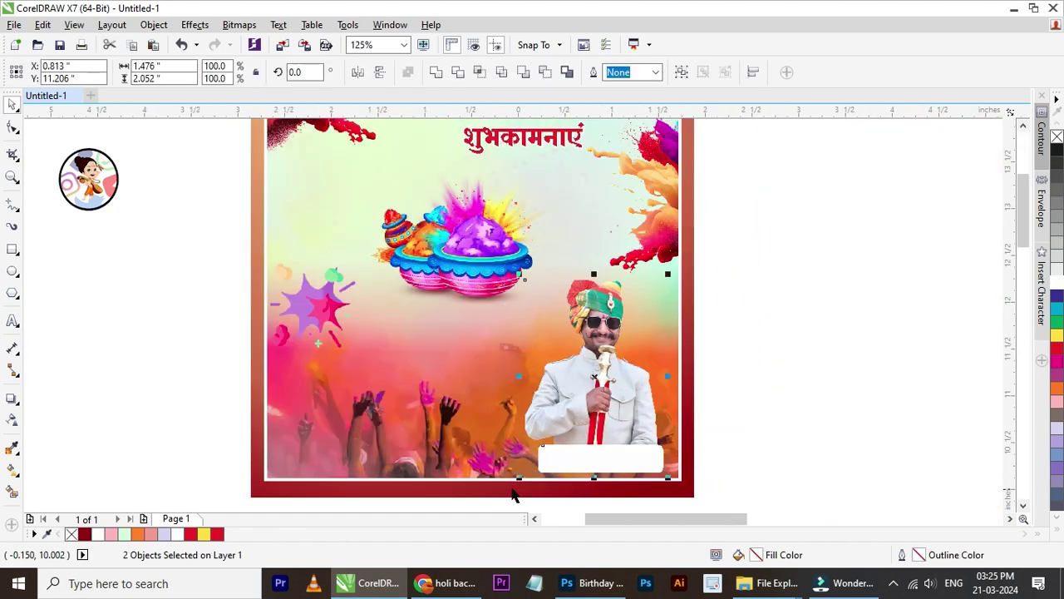
{"action": "left_click_drag", "start_coordinate": [519, 275], "coordinate": [511, 268]}
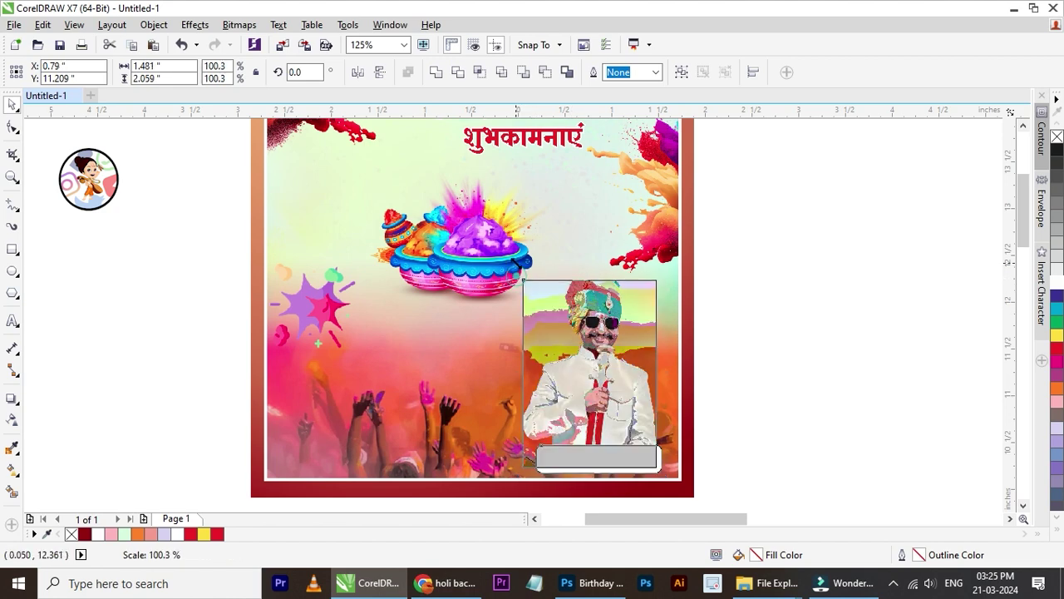
{"action": "left_click", "coordinate": [773, 305]}
{"action": "scroll", "coordinate": [552, 295], "scroll_direction": "down", "scroll_amount": 2}
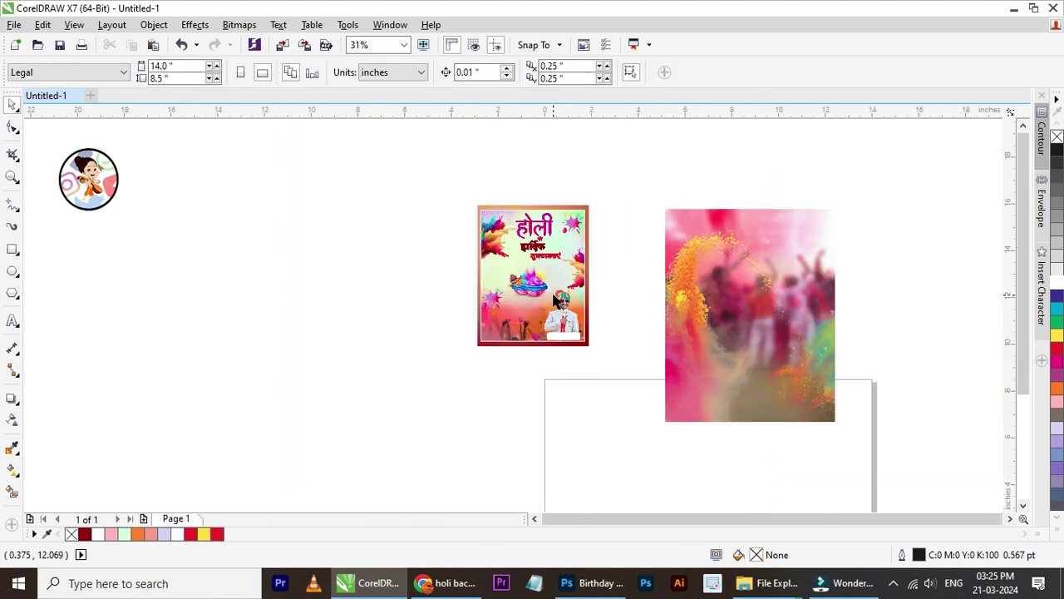
{"action": "scroll", "coordinate": [555, 301], "scroll_direction": "up", "scroll_amount": 1}
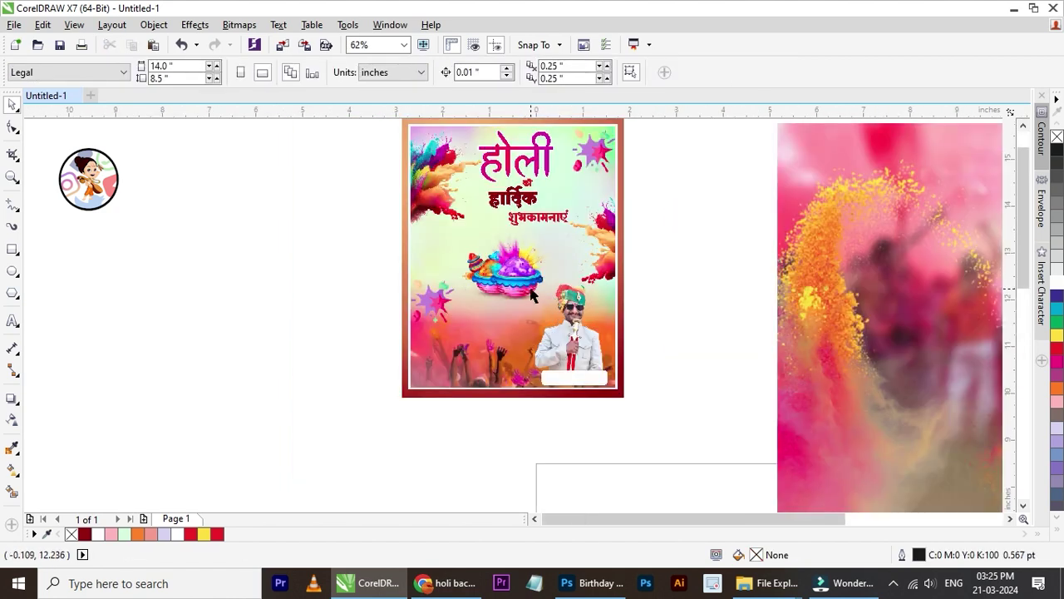
{"action": "scroll", "coordinate": [532, 295], "scroll_direction": "up", "scroll_amount": 2}
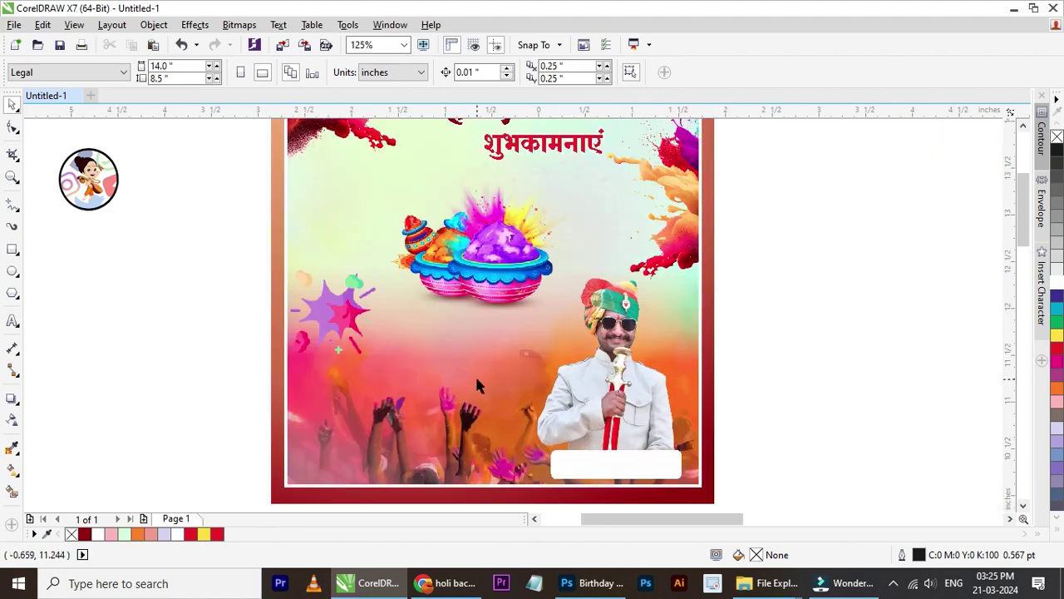
{"action": "scroll", "coordinate": [476, 381], "scroll_direction": "down", "scroll_amount": 2}
{"action": "left_click_drag", "start_coordinate": [528, 447], "coordinate": [564, 443]}
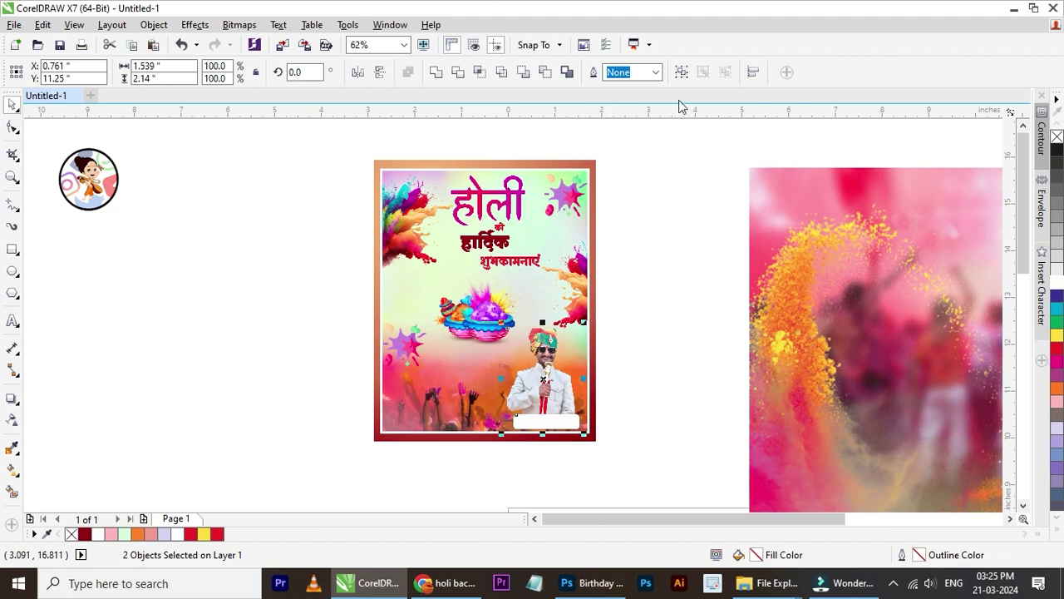
Centre the man's photo group horizontally on the poster.
{"action": "key", "text": "ctrl+g"}
{"action": "left_click", "coordinate": [552, 289], "text": "shift"}
{"action": "key", "text": "c"}
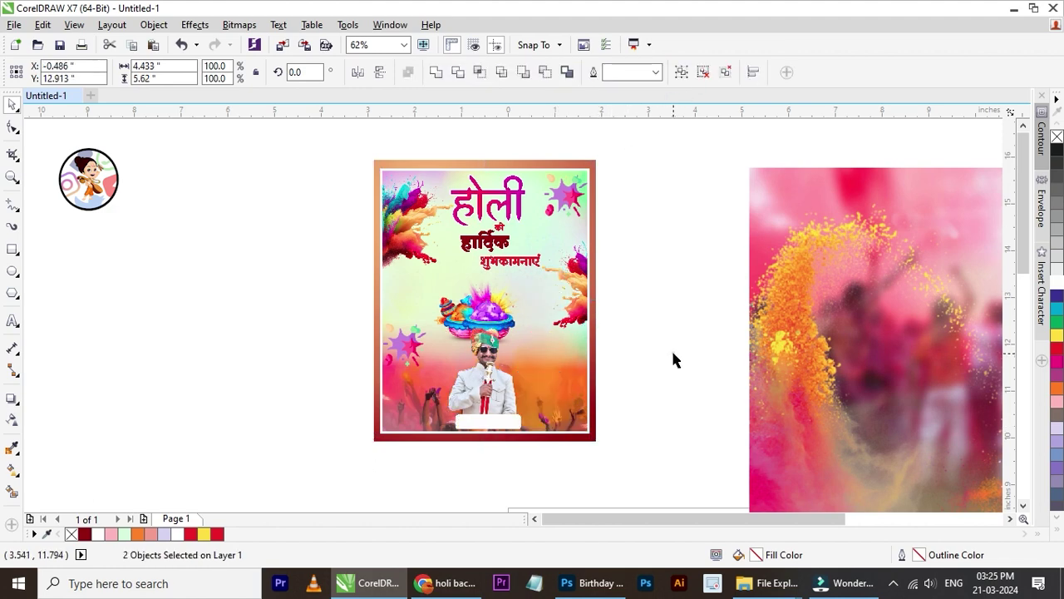
{"action": "left_click", "coordinate": [673, 360]}
Shrink the pot of colours slightly and shift it up and to the right.
{"action": "scroll", "coordinate": [514, 356], "scroll_direction": "up", "scroll_amount": 2}
{"action": "left_click", "coordinate": [526, 343]}
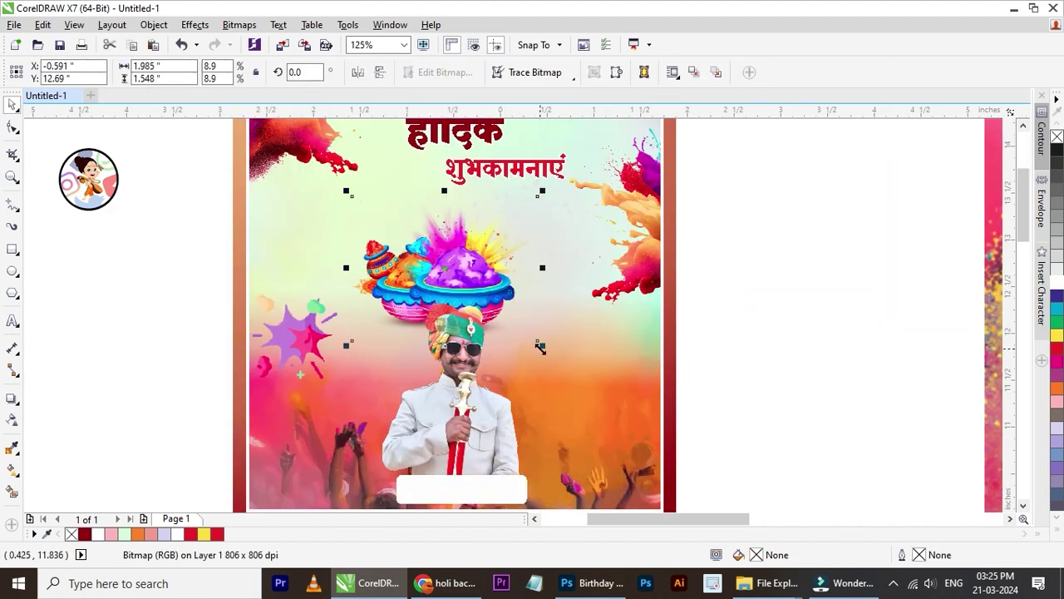
{"action": "left_click_drag", "start_coordinate": [541, 347], "coordinate": [527, 331]}
{"action": "left_click_drag", "start_coordinate": [454, 284], "coordinate": [478, 275]}
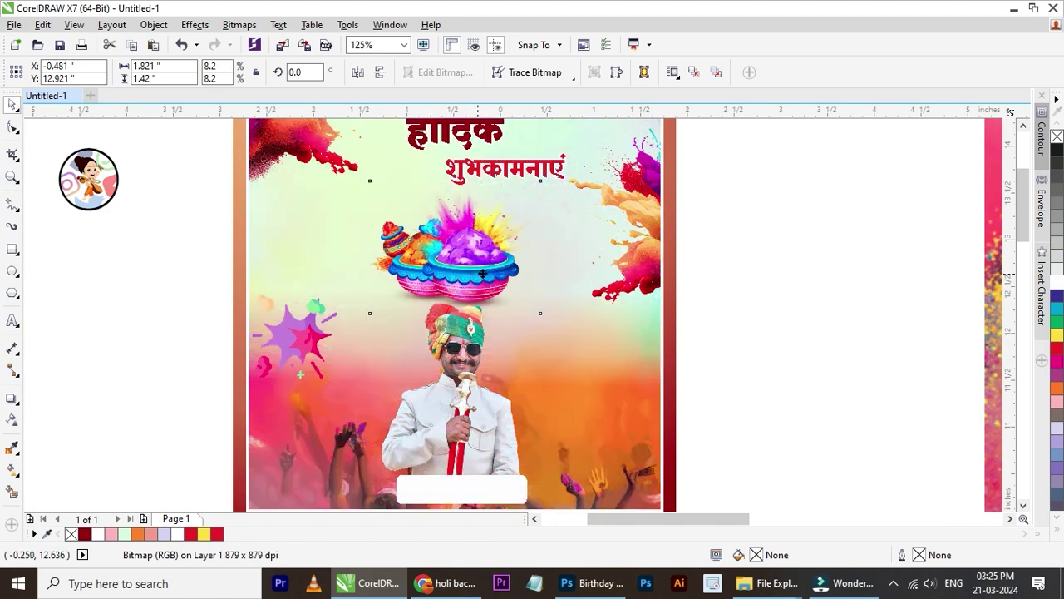
{"action": "left_click", "coordinate": [739, 318]}
{"action": "scroll", "coordinate": [489, 304], "scroll_direction": "down", "scroll_amount": 2}
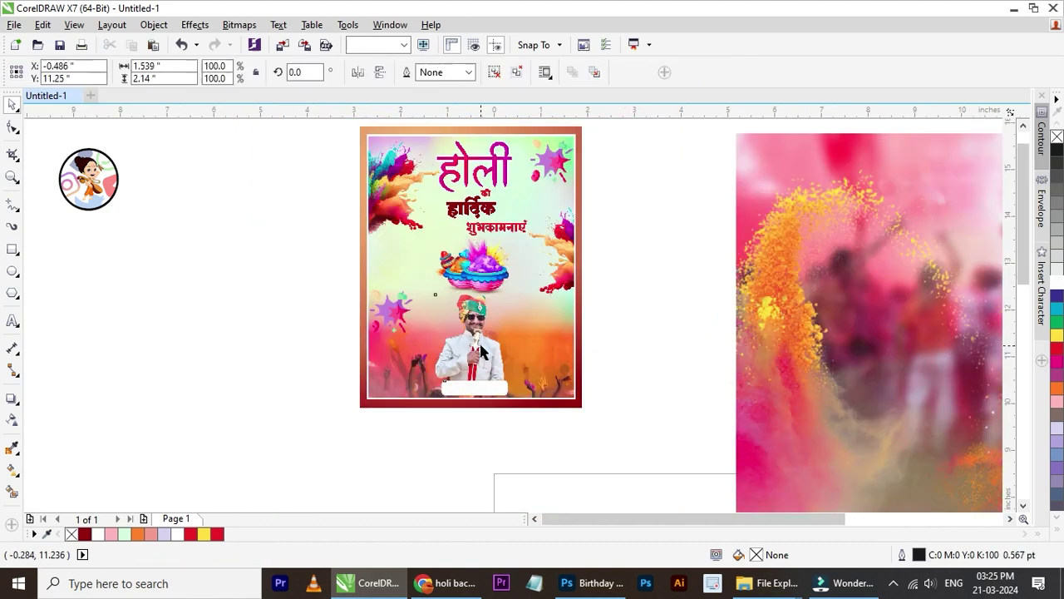
{"action": "left_click", "coordinate": [481, 351]}
{"action": "scroll", "coordinate": [479, 343], "scroll_direction": "up", "scroll_amount": 1}
{"action": "scroll", "coordinate": [481, 336], "scroll_direction": "up", "scroll_amount": 1}
{"action": "scroll", "coordinate": [481, 336], "scroll_direction": "down", "scroll_amount": 2}
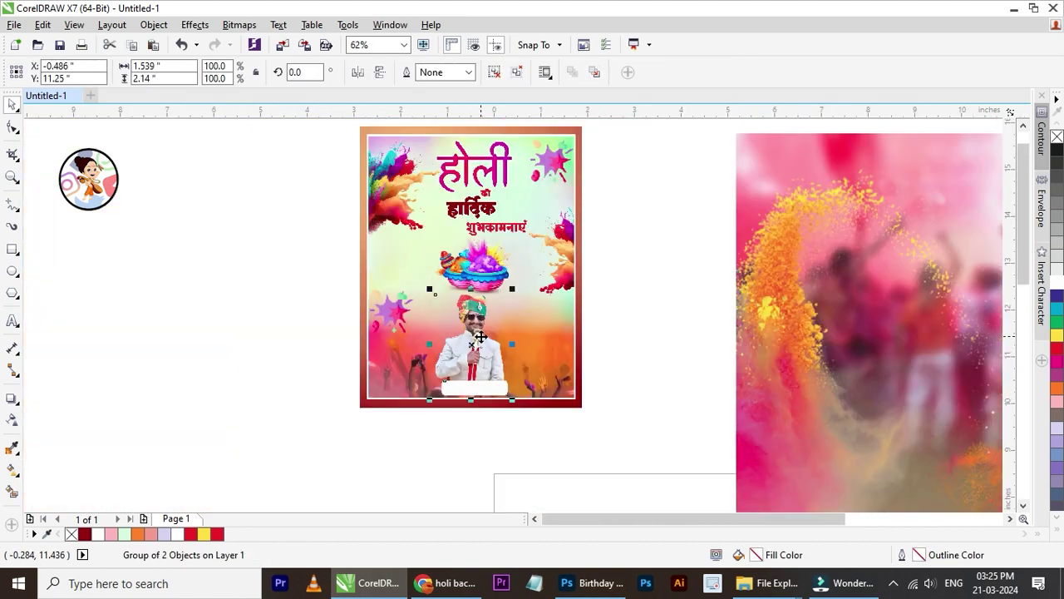
{"action": "left_click", "coordinate": [675, 325]}
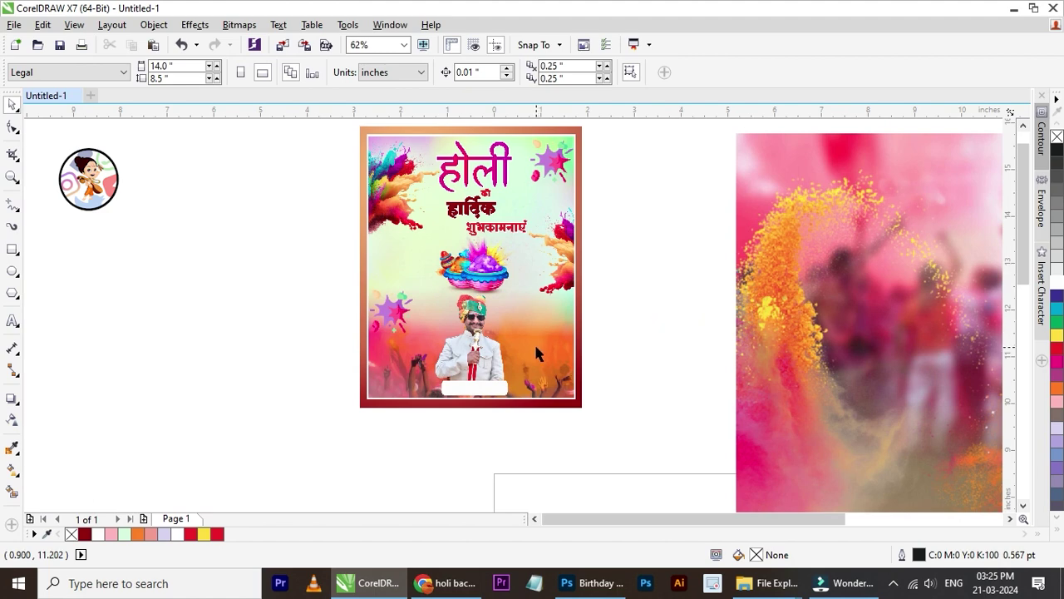
Shrink the pot further and place it just below the heading.
{"action": "left_click_drag", "start_coordinate": [499, 283], "coordinate": [561, 362]}
{"action": "scroll", "coordinate": [562, 361], "scroll_direction": "up", "scroll_amount": 1}
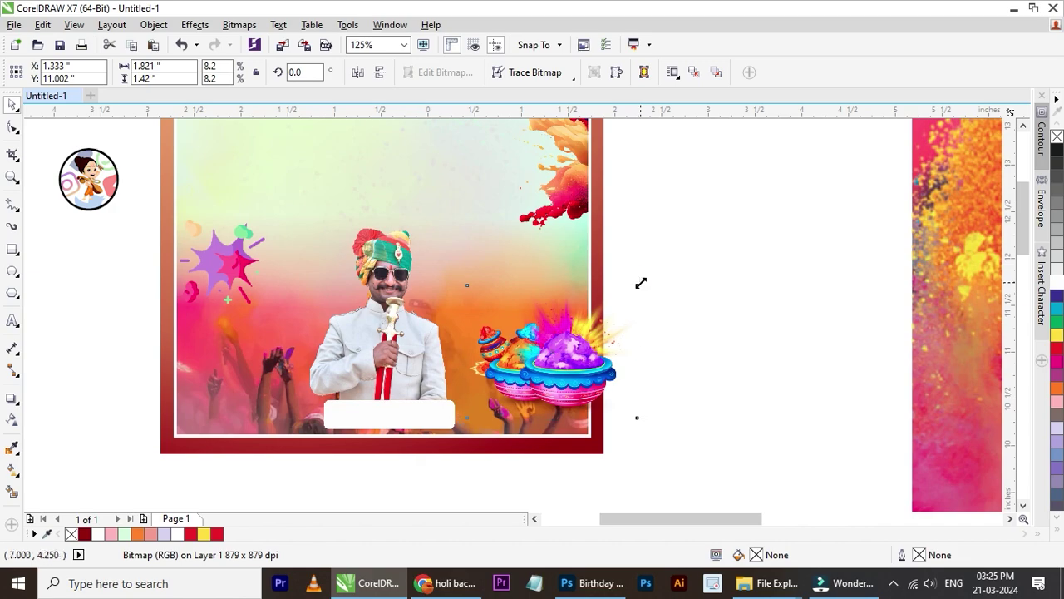
{"action": "left_click_drag", "start_coordinate": [640, 281], "coordinate": [603, 318]}
{"action": "left_click_drag", "start_coordinate": [537, 371], "coordinate": [474, 173]}
{"action": "scroll", "coordinate": [474, 174], "scroll_direction": "down", "scroll_amount": 1}
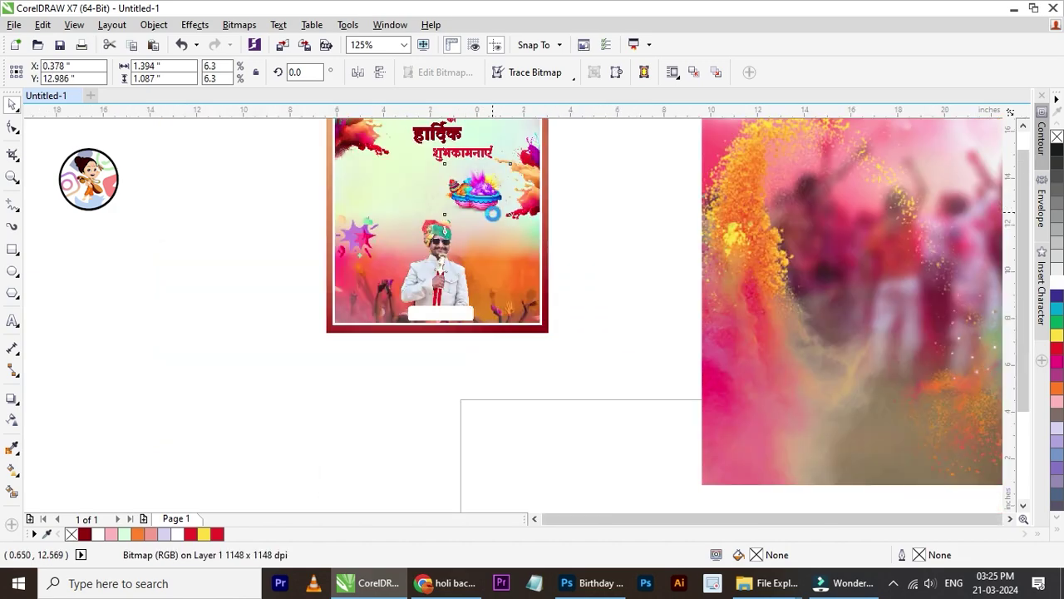
{"action": "scroll", "coordinate": [465, 183], "scroll_direction": "up", "scroll_amount": 1}
{"action": "mouse_move", "coordinate": [474, 174]}
{"action": "left_mouse_down"}
{"action": "mouse_move", "coordinate": [526, 277]}
{"action": "mouse_move", "coordinate": [474, 280]}
{"action": "left_mouse_up"}
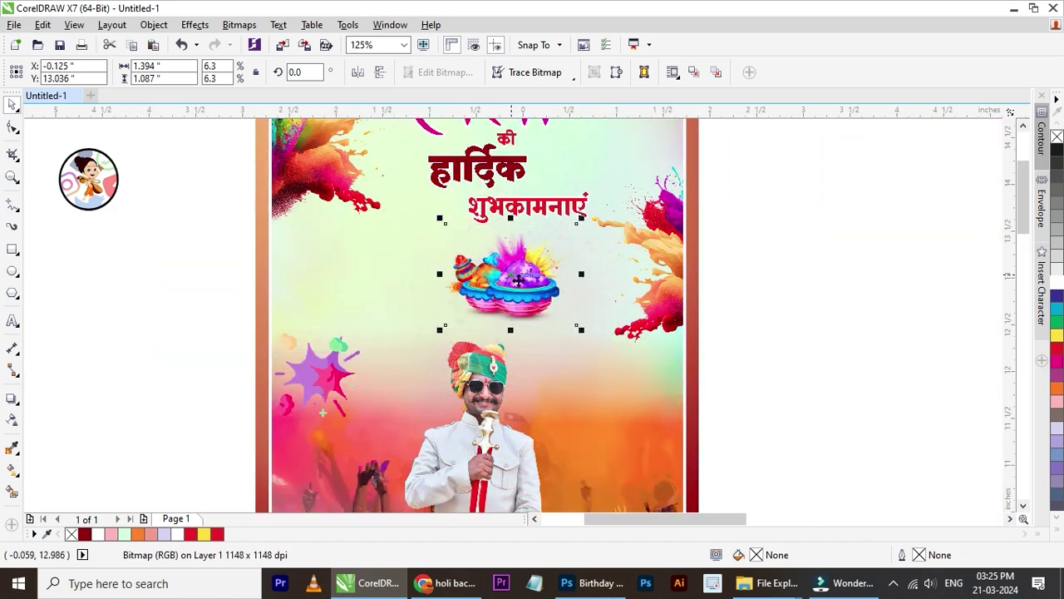
{"action": "left_click", "coordinate": [772, 267]}
{"action": "scroll", "coordinate": [524, 262], "scroll_direction": "down", "scroll_amount": 2}
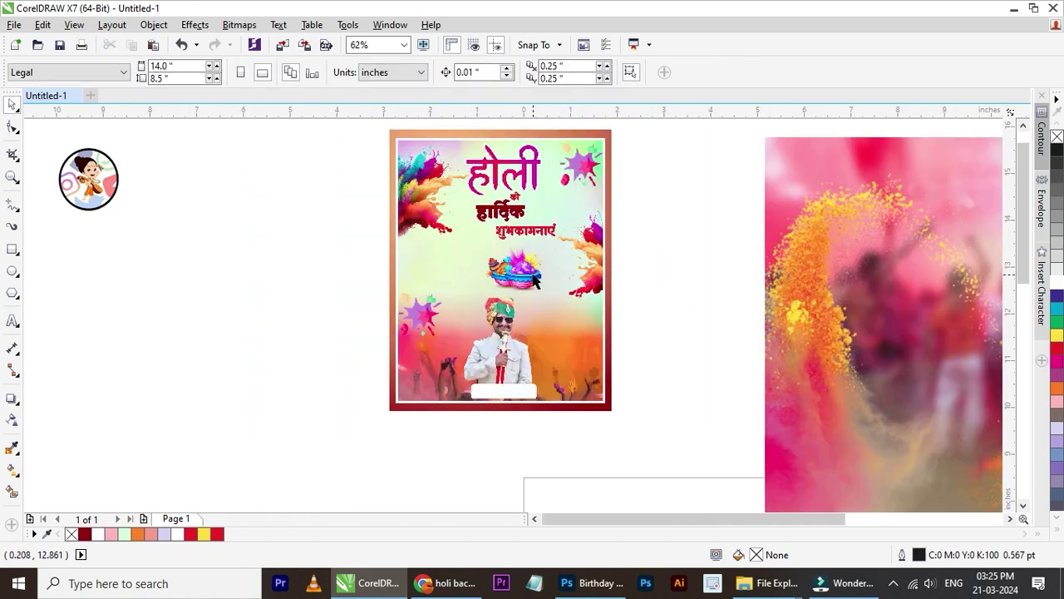
{"action": "left_click", "coordinate": [519, 392]}
{"action": "scroll", "coordinate": [515, 387], "scroll_direction": "up", "scroll_amount": 2}
{"action": "left_click", "coordinate": [762, 345]}
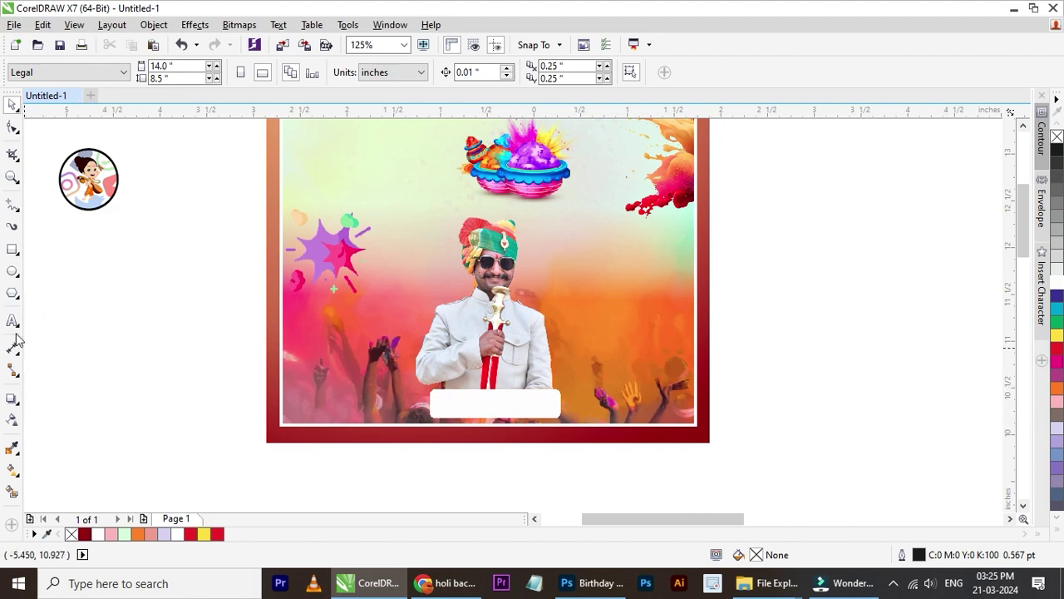
Start a text entry beside the page using the KBC_25 Hindi font.
{"action": "left_click", "coordinate": [484, 403]}
{"action": "left_click", "coordinate": [909, 353]}
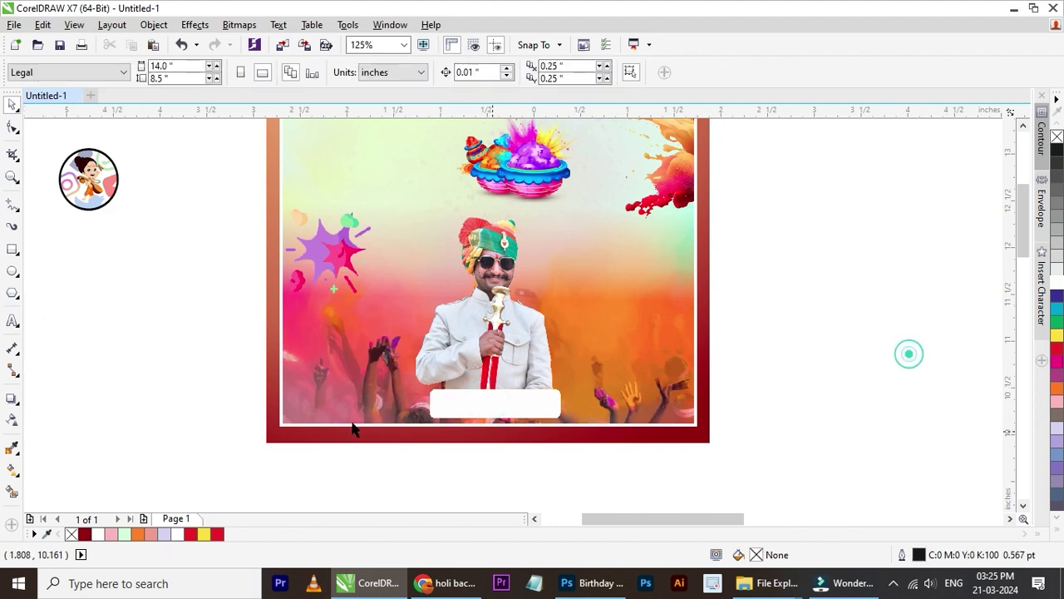
{"action": "left_click", "coordinate": [12, 321]}
{"action": "left_click", "coordinate": [420, 72]}
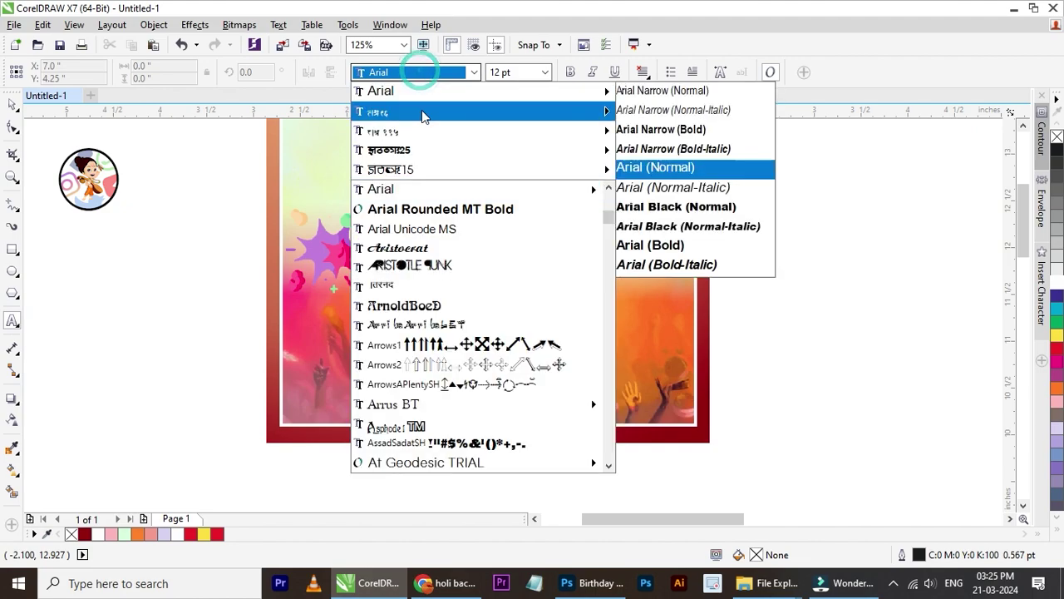
{"action": "left_click", "coordinate": [416, 139]}
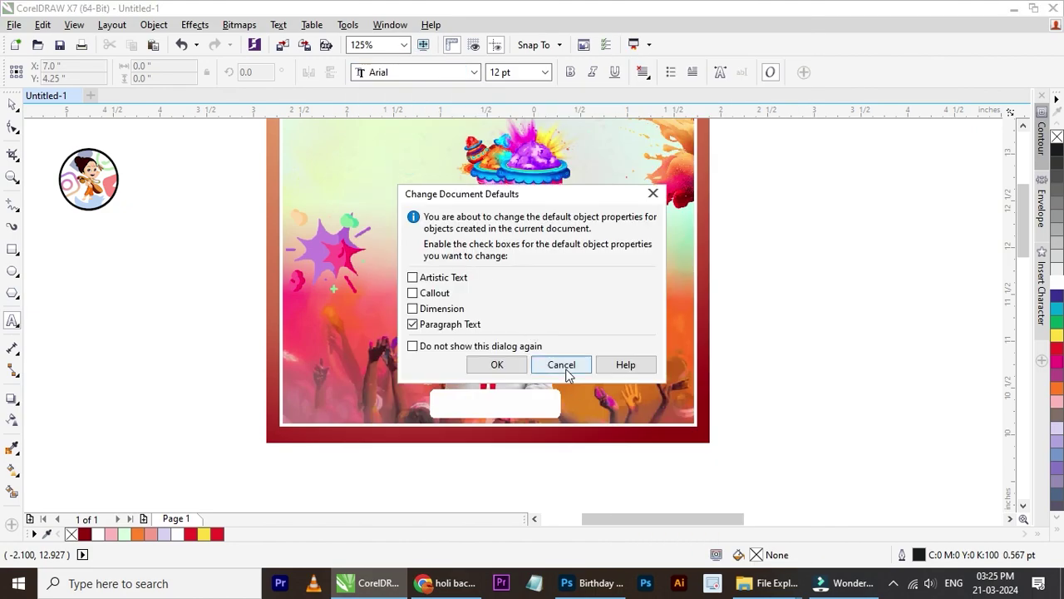
{"action": "left_click", "coordinate": [565, 371]}
{"action": "left_click", "coordinate": [756, 250]}
{"action": "left_click", "coordinate": [416, 72]}
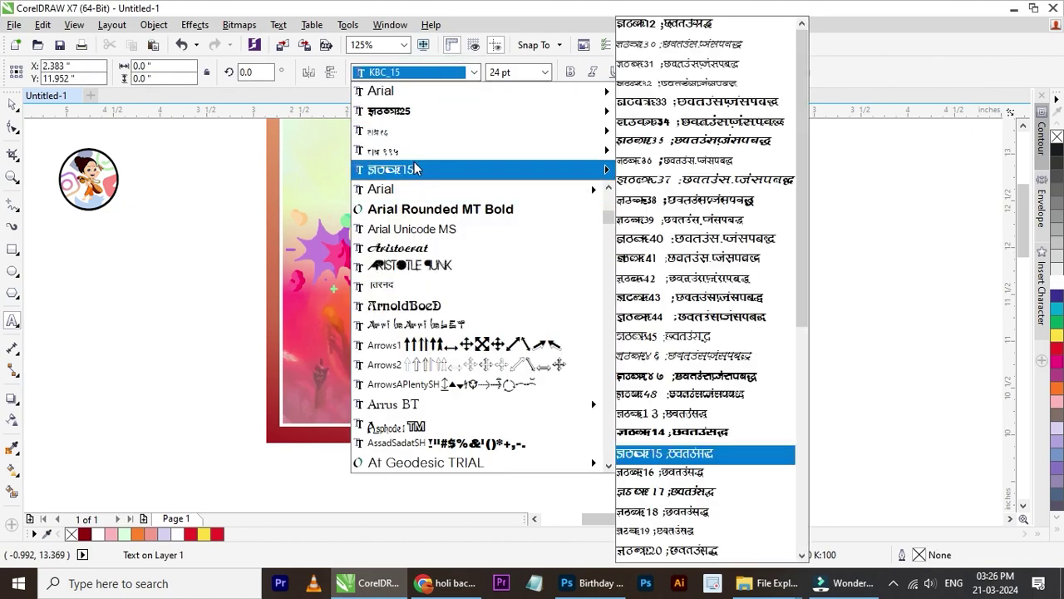
{"action": "left_click", "coordinate": [391, 111]}
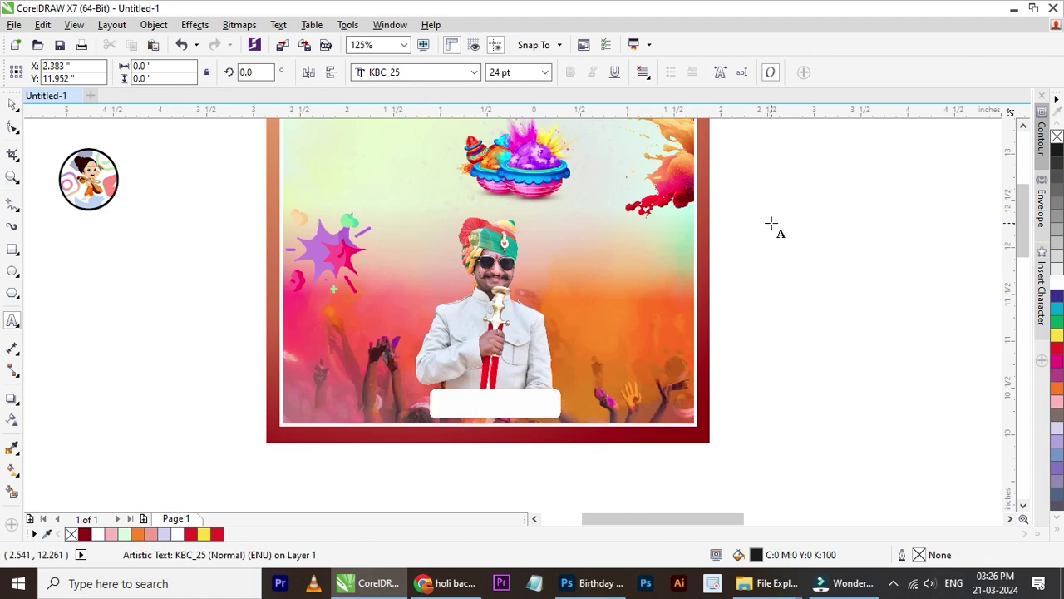
{"action": "scroll", "coordinate": [772, 223], "scroll_direction": "up", "scroll_amount": 1}
Type the man's name in Devanagari, correcting a typo along the way.
{"action": "type", "text": "gsee"}
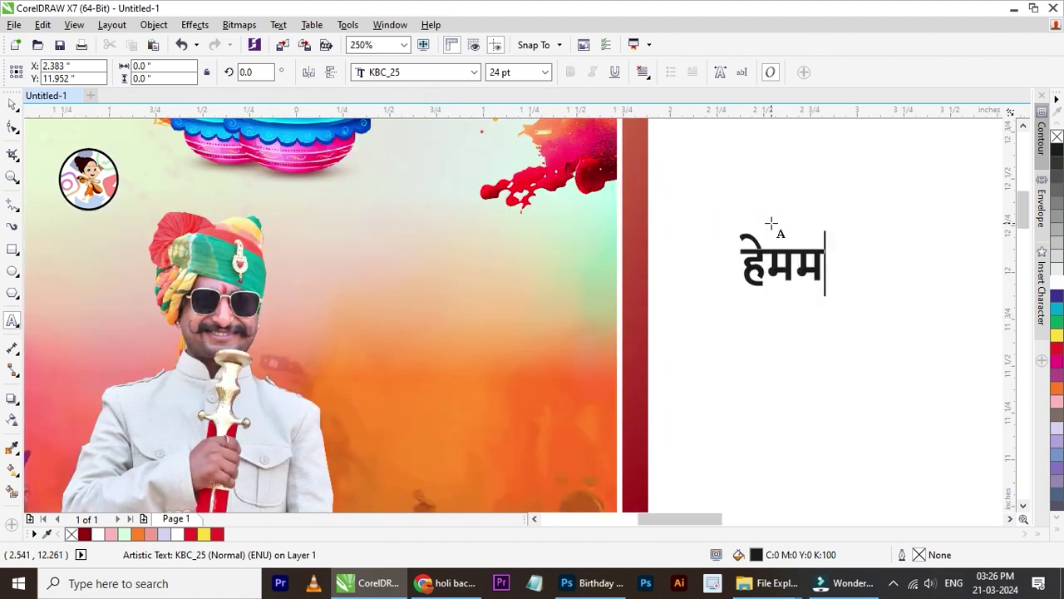
{"action": "key", "text": "BackSpace"}
{"action": "key", "text": "BackSpace"}
{"action": "key", "text": "BackSpace"}
{"action": "type", "text": "eq"}
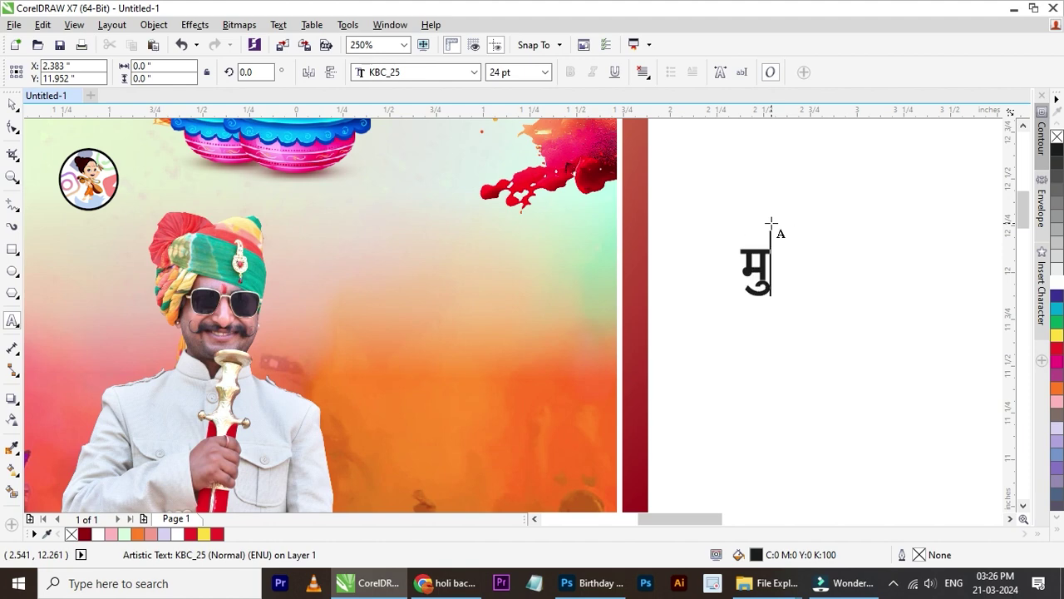
{"action": "type", "text": "dqy"}
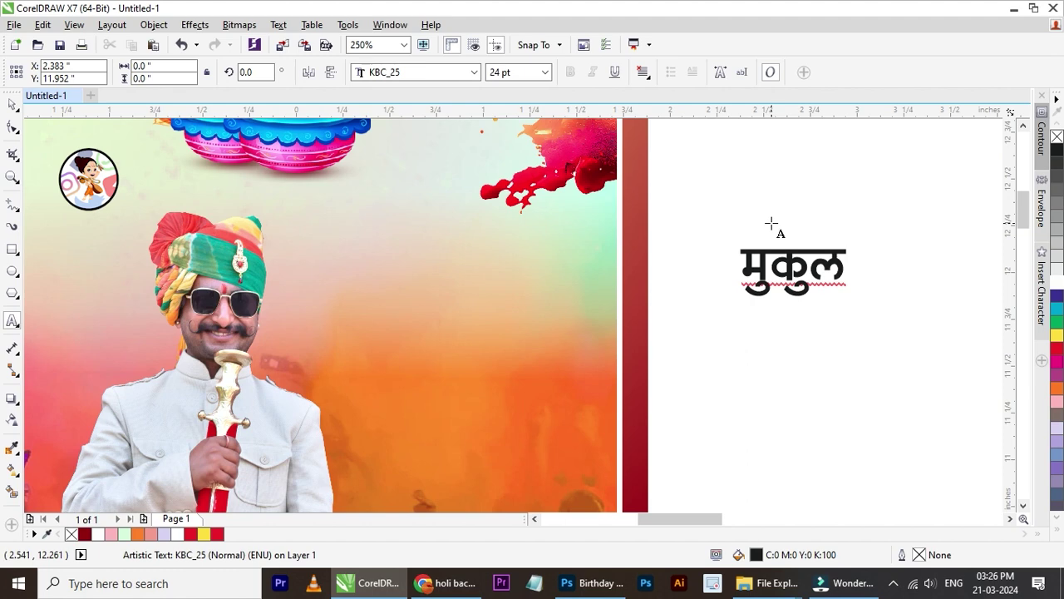
{"action": "type", "text": " jkor"}
{"action": "key", "text": "ctrl+space"}
{"action": "scroll", "coordinate": [677, 311], "scroll_direction": "down", "scroll_amount": 1}
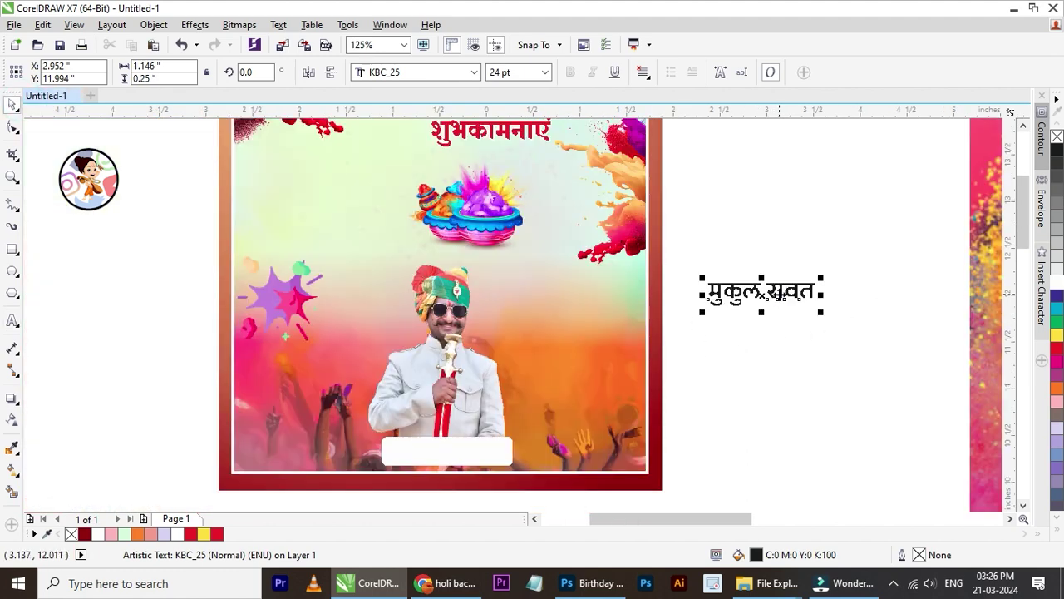
Move the name onto the white label, shrink it to fit, and colour it red.
{"action": "left_click_drag", "start_coordinate": [777, 314], "coordinate": [465, 472]}
{"action": "scroll", "coordinate": [465, 472], "scroll_direction": "up", "scroll_amount": 1}
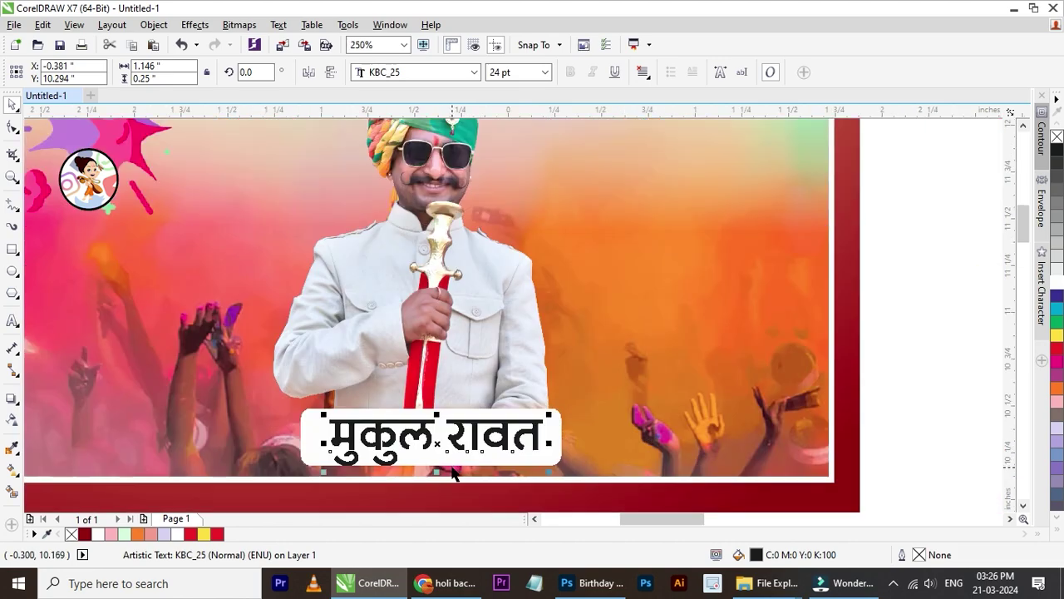
{"action": "scroll", "coordinate": [461, 472], "scroll_direction": "up", "scroll_amount": 1}
{"action": "mouse_move", "coordinate": [643, 369]}
{"action": "left_mouse_down"}
{"action": "mouse_move", "coordinate": [482, 408]}
{"action": "mouse_move", "coordinate": [484, 381]}
{"action": "left_mouse_up"}
{"action": "left_click", "coordinate": [1058, 349]}
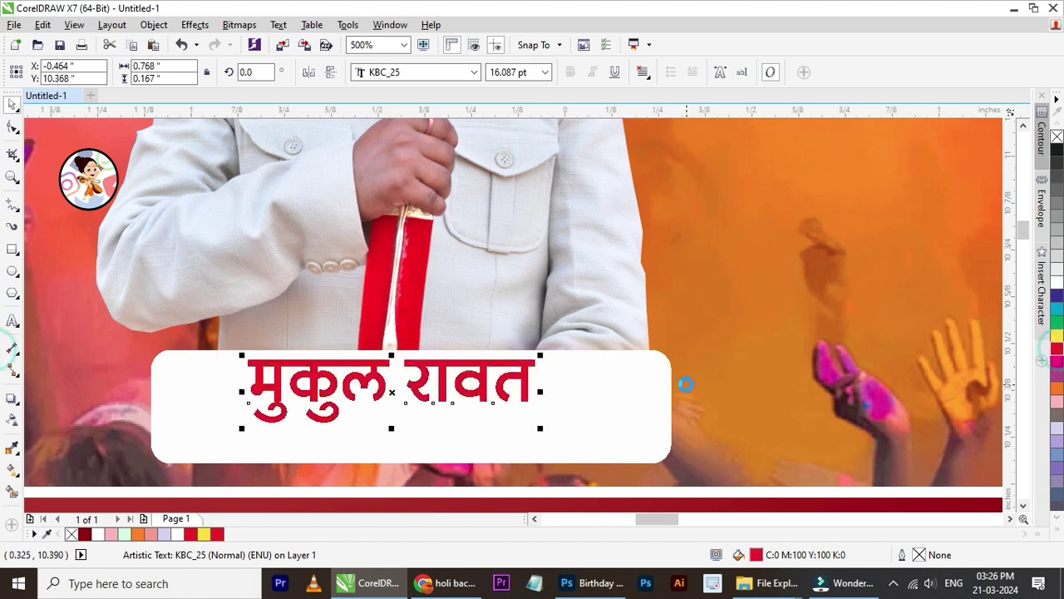
Make the white rounded box taller at the top.
{"action": "left_click", "coordinate": [591, 393]}
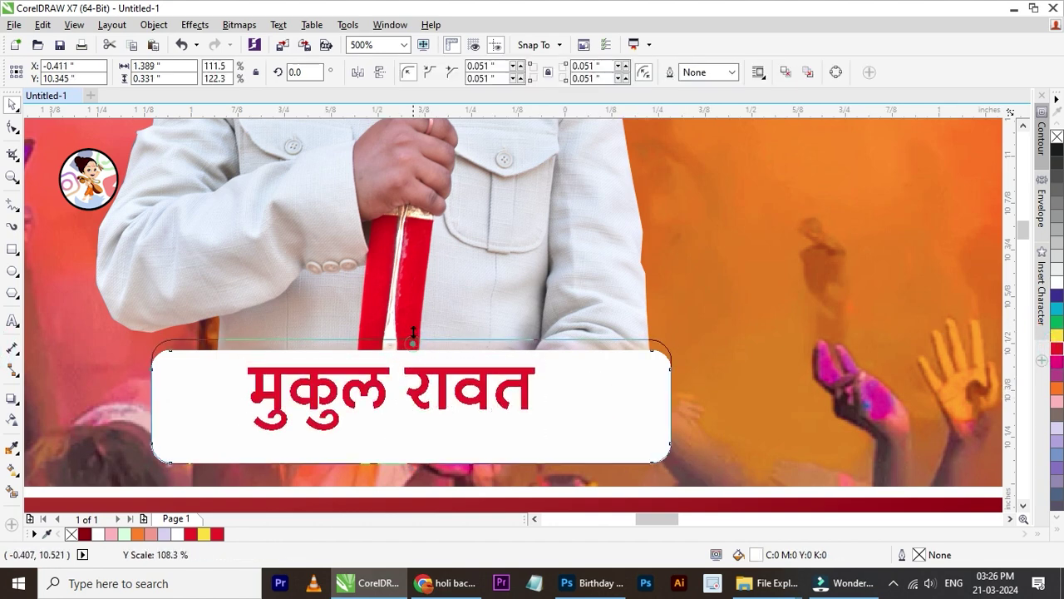
{"action": "left_click_drag", "start_coordinate": [411, 347], "coordinate": [413, 332]}
{"action": "scroll", "coordinate": [434, 329], "scroll_direction": "down", "scroll_amount": 2}
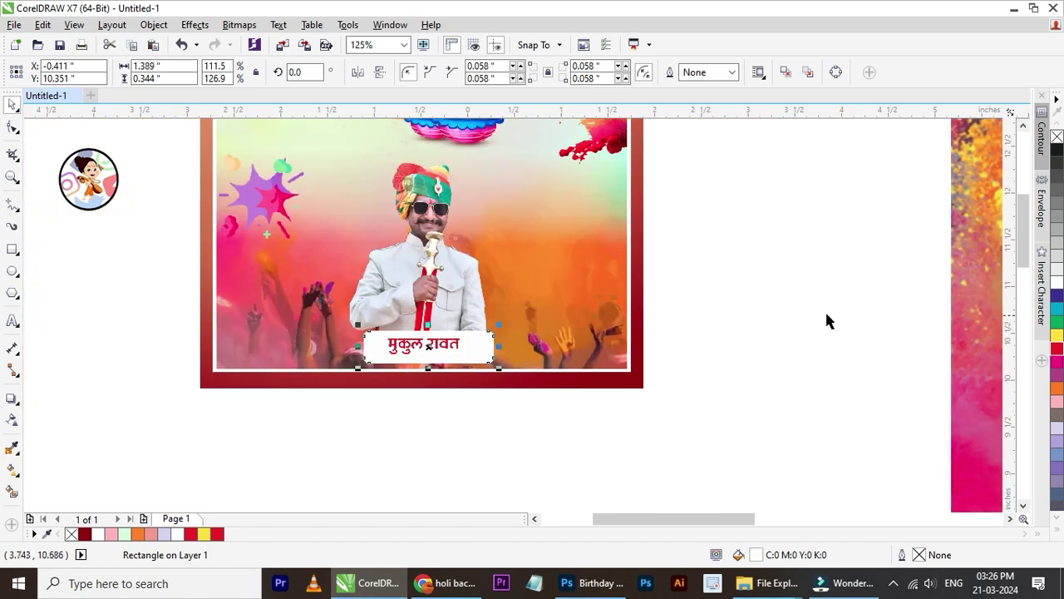
{"action": "left_click", "coordinate": [825, 309]}
{"action": "scroll", "coordinate": [419, 349], "scroll_direction": "up", "scroll_amount": 1}
Enlarge the name slightly and centre it on the white box.
{"action": "left_click", "coordinate": [420, 347]}
{"action": "key", "text": "Up"}
{"action": "key", "text": "Up"}
{"action": "key", "text": "Up"}
{"action": "key", "text": "Up"}
{"action": "left_click_drag", "start_coordinate": [502, 354], "coordinate": [527, 364]}
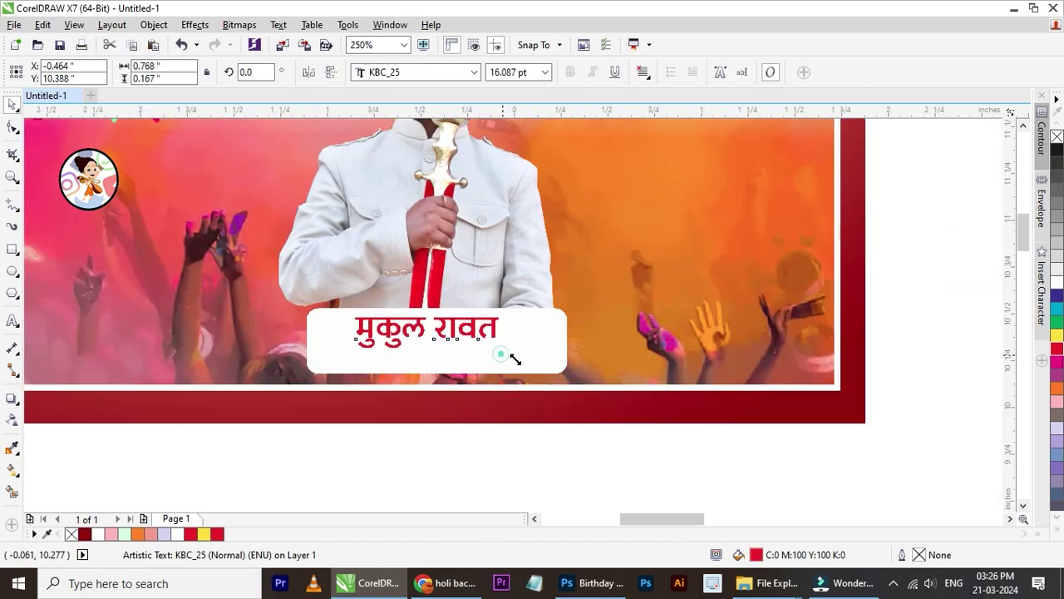
{"action": "left_click", "coordinate": [549, 340], "text": "shift"}
{"action": "key", "text": "c"}
{"action": "left_click", "coordinate": [932, 293]}
{"action": "scroll", "coordinate": [435, 330], "scroll_direction": "down", "scroll_amount": 3}
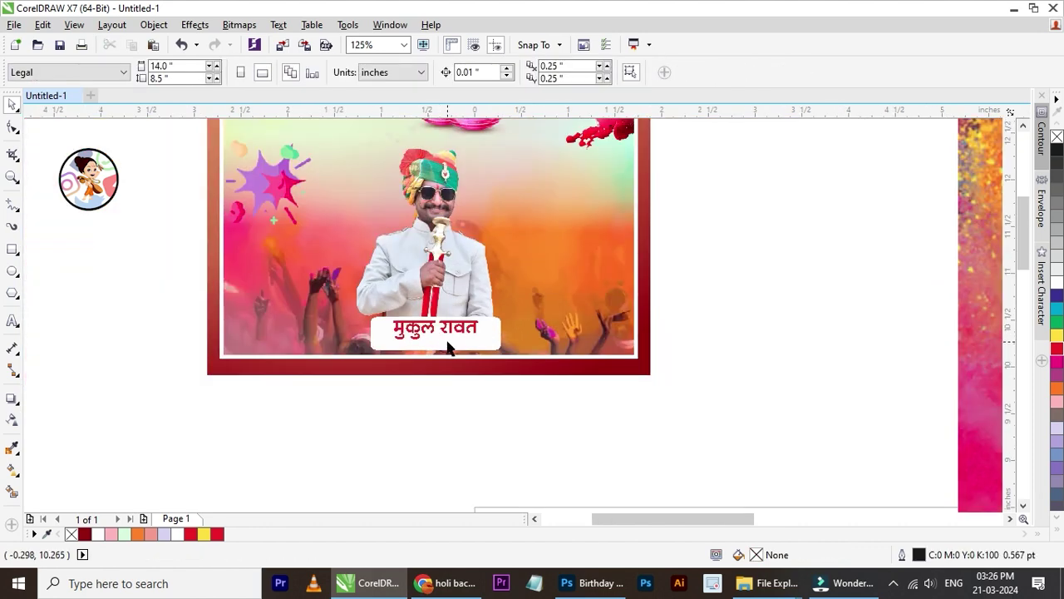
{"action": "scroll", "coordinate": [435, 333], "scroll_direction": "up", "scroll_amount": 3}
Stretch the white box downward and add a smaller copy of the name below it.
{"action": "left_click", "coordinate": [434, 341]}
{"action": "scroll", "coordinate": [429, 371], "scroll_direction": "up", "scroll_amount": 3}
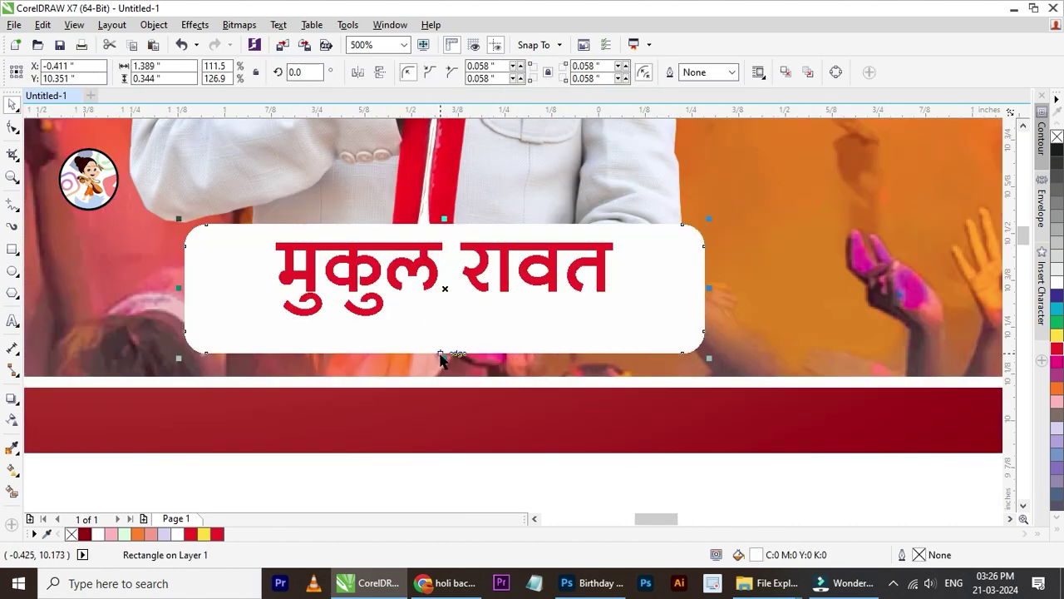
{"action": "left_click_drag", "start_coordinate": [442, 356], "coordinate": [449, 365]}
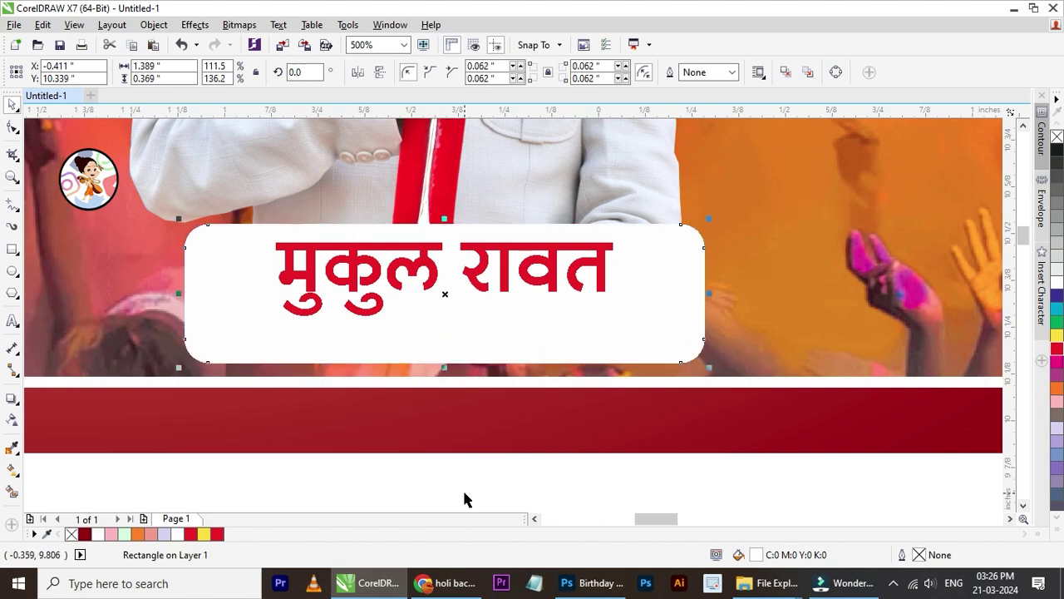
{"action": "left_click", "coordinate": [464, 493]}
{"action": "left_click", "coordinate": [468, 275]}
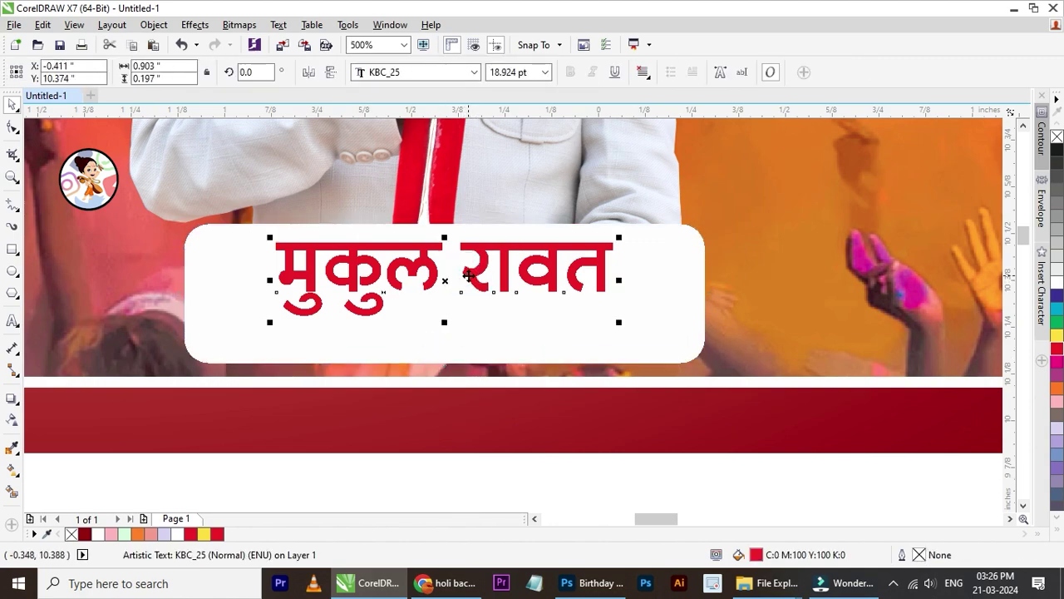
{"action": "left_click_drag", "start_coordinate": [476, 268], "coordinate": [461, 317]}
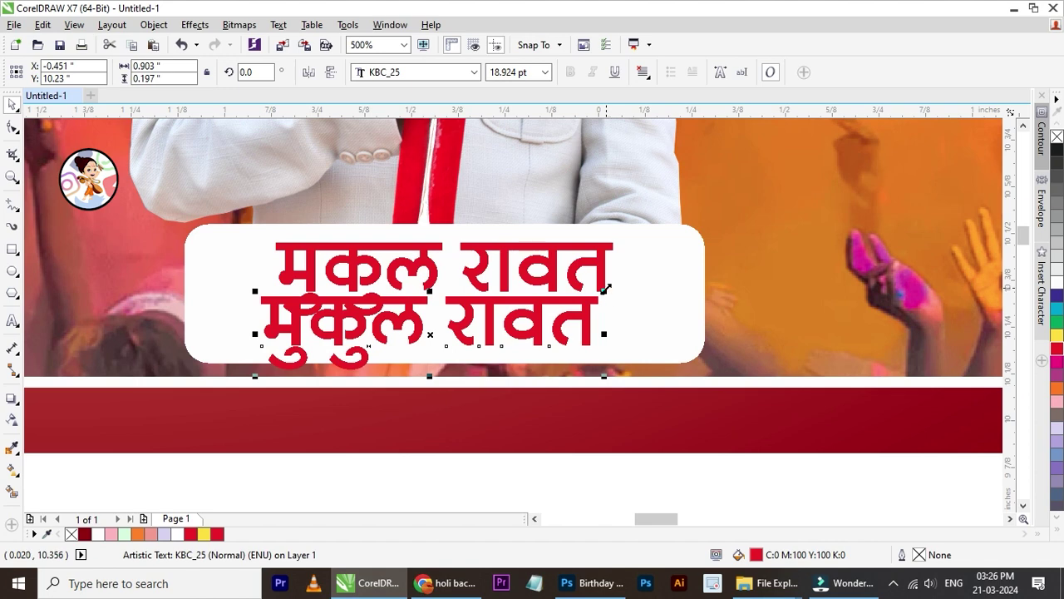
{"action": "left_click_drag", "start_coordinate": [600, 288], "coordinate": [406, 318]}
Replace the small copy's text with the Devanagari title ग्राफिक डिज़ाइनर.
{"action": "left_click", "coordinate": [377, 344]}
{"action": "double_click", "coordinate": [377, 342]}
{"action": "key", "text": "ctrl+a"}
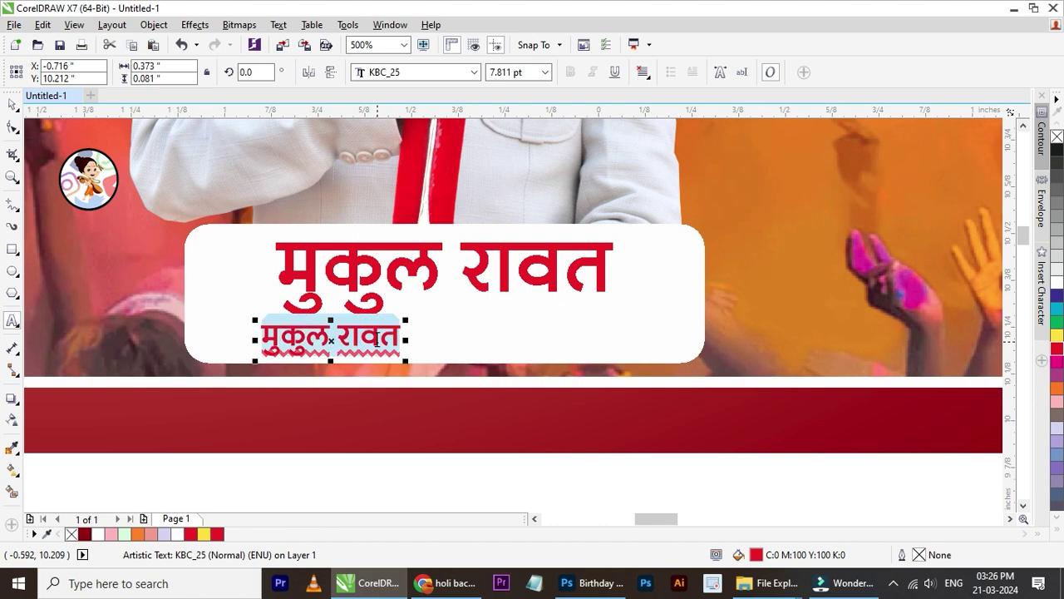
{"action": "key", "text": "BackSpace"}
{"action": "type", "text": "गा"}
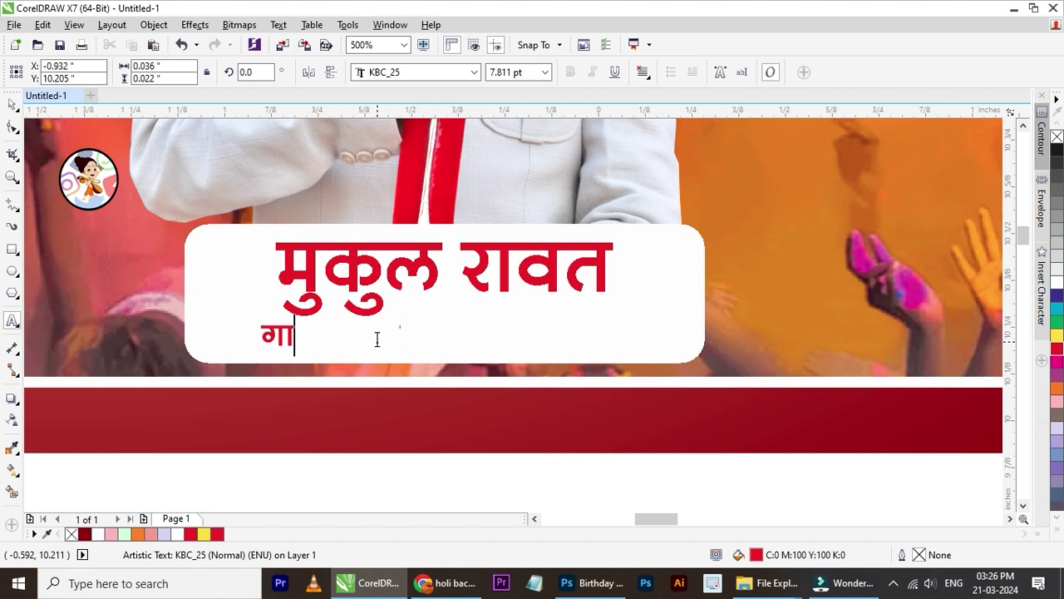
{"action": "key", "text": "Left"}
{"action": "type", "text": "्र"}
{"action": "type", "text": "ी"}
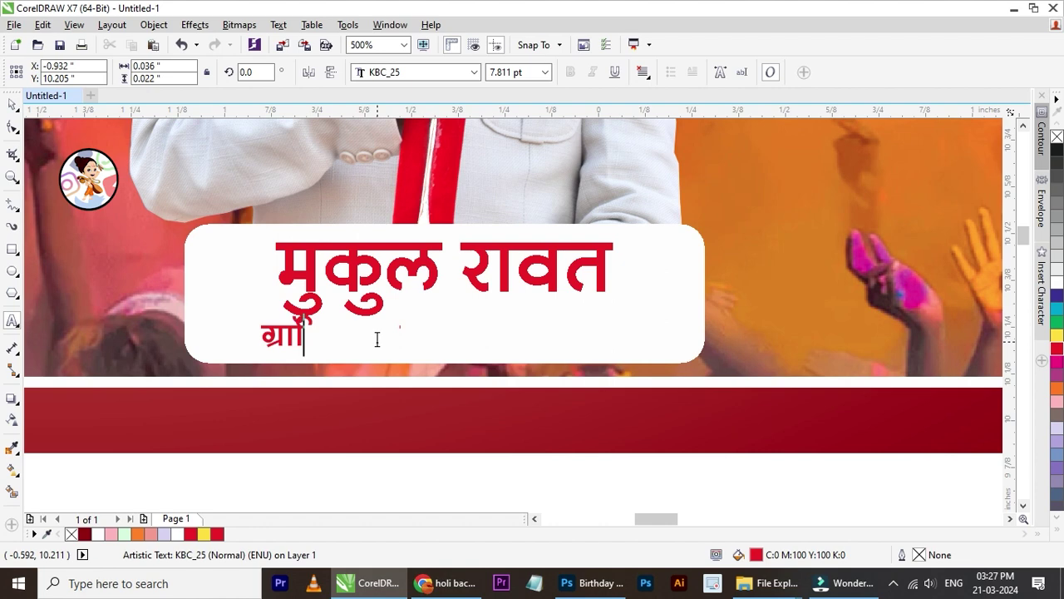
{"action": "type", "text": "फि"}
{"action": "type", "text": "क "}
{"action": "type", "text": "डिज़"}
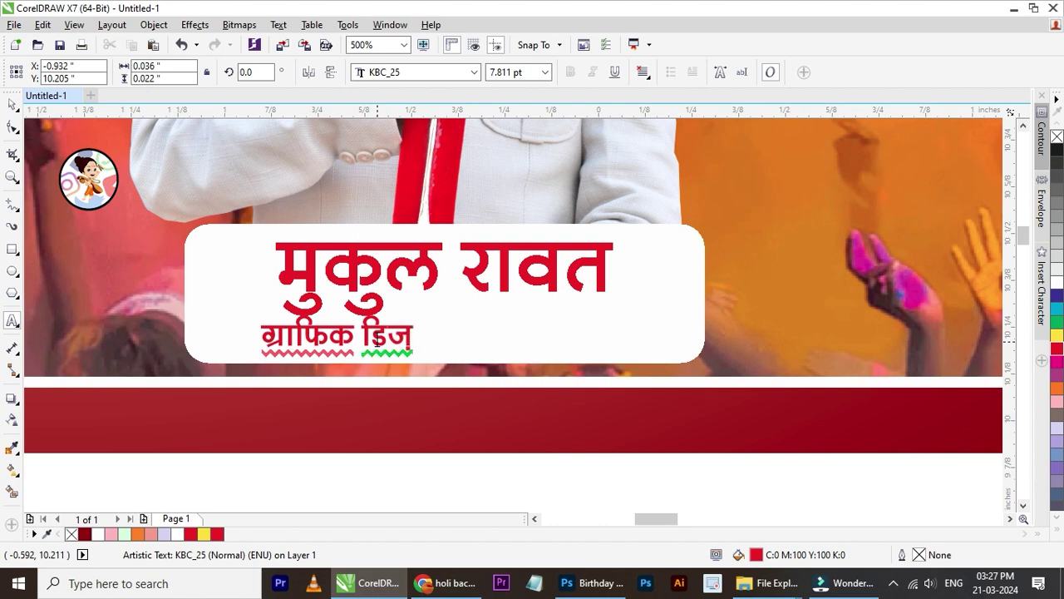
{"action": "type", "text": "ा"}
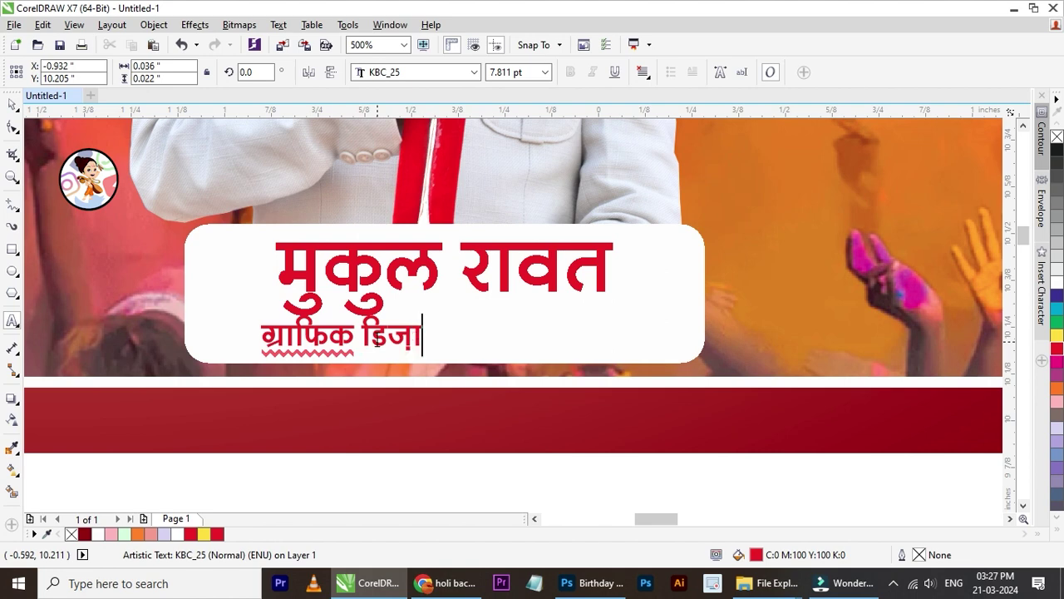
{"action": "key", "text": "BackSpace"}
{"action": "type", "text": "ानर"}
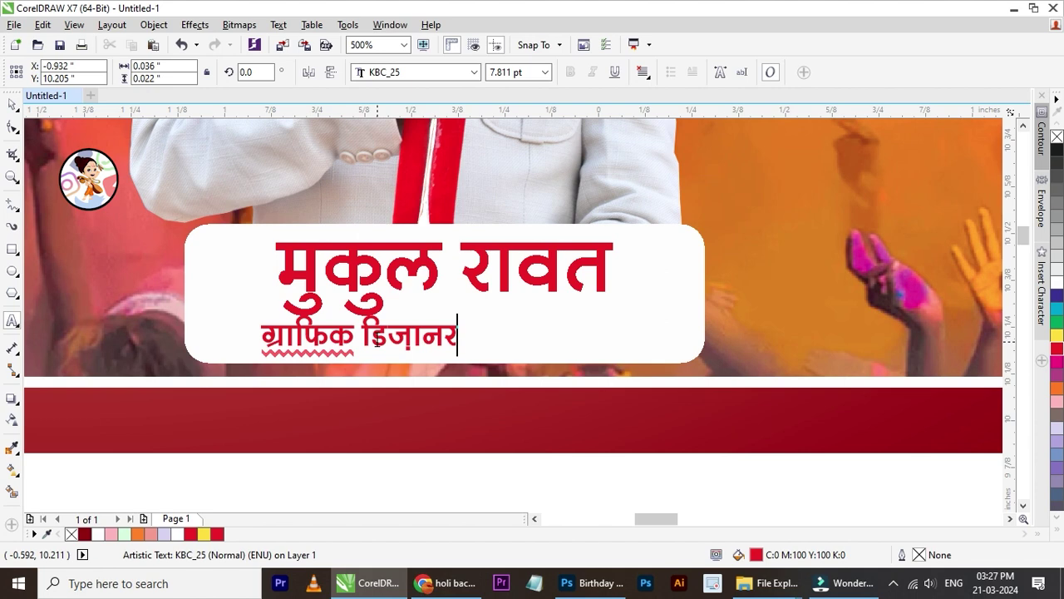
{"action": "scroll", "coordinate": [395, 347], "scroll_direction": "up", "scroll_amount": 1}
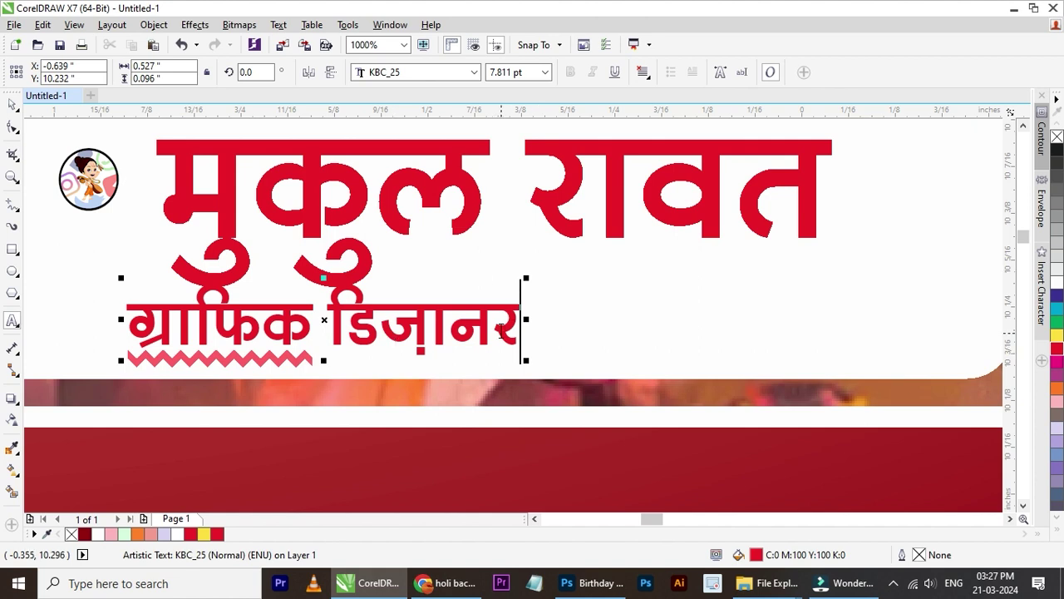
Correct the misspelled letters in the title's second word.
{"action": "left_click", "coordinate": [486, 337]}
{"action": "key", "text": "BackSpace"}
{"action": "type", "text": "इ"}
{"action": "type", "text": "Z"}
{"action": "key", "text": "BackSpace"}
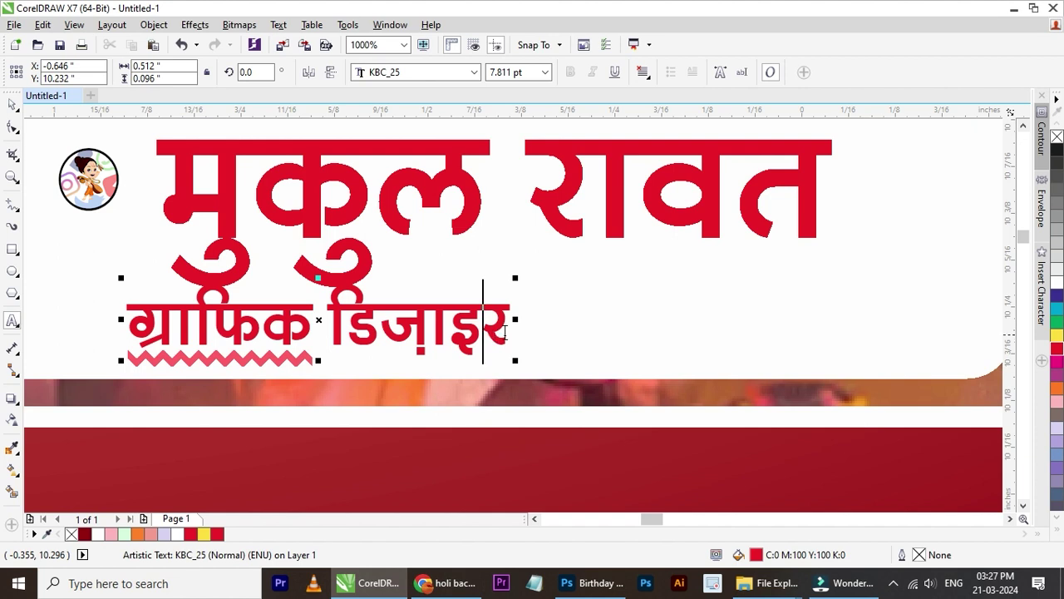
{"action": "type", "text": "u"}
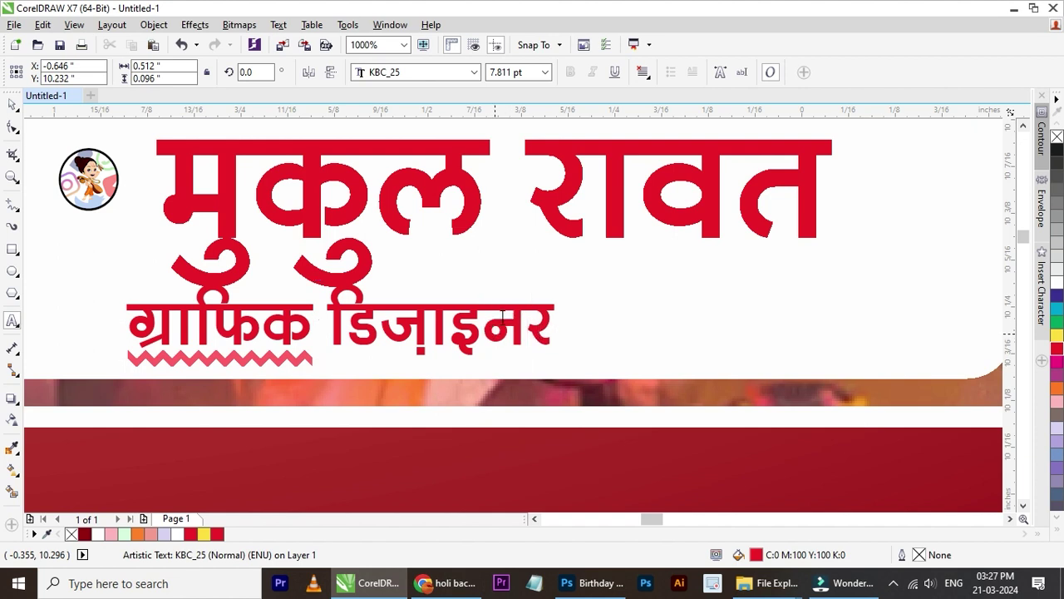
{"action": "left_click", "coordinate": [13, 104]}
Move the title right beneath the name and nudge the name down slightly.
{"action": "left_click_drag", "start_coordinate": [467, 331], "coordinate": [807, 321]}
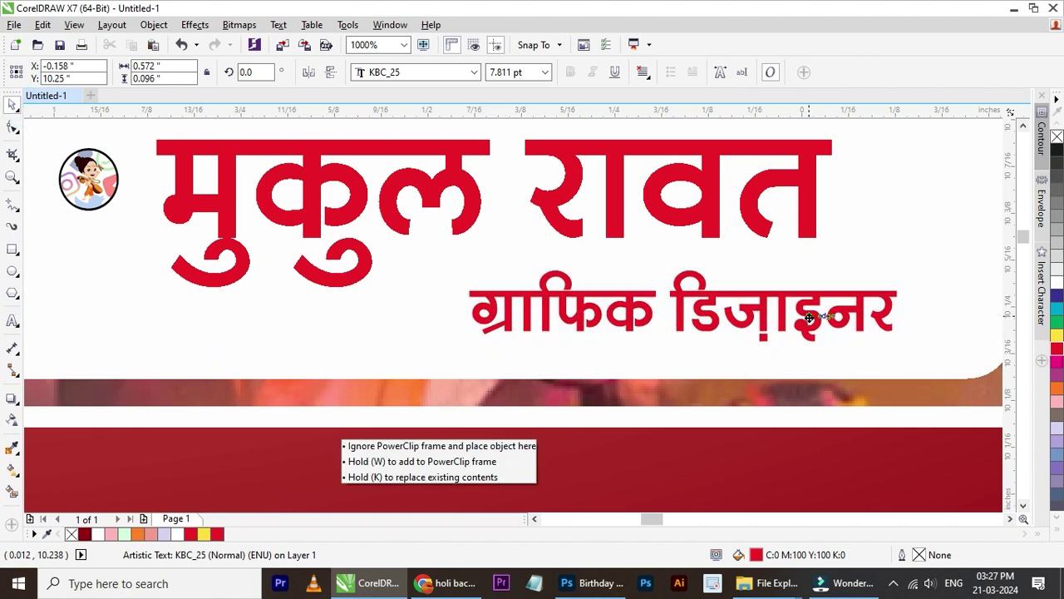
{"action": "scroll", "coordinate": [590, 286], "scroll_direction": "down", "scroll_amount": 3}
{"action": "left_click", "coordinate": [652, 383]}
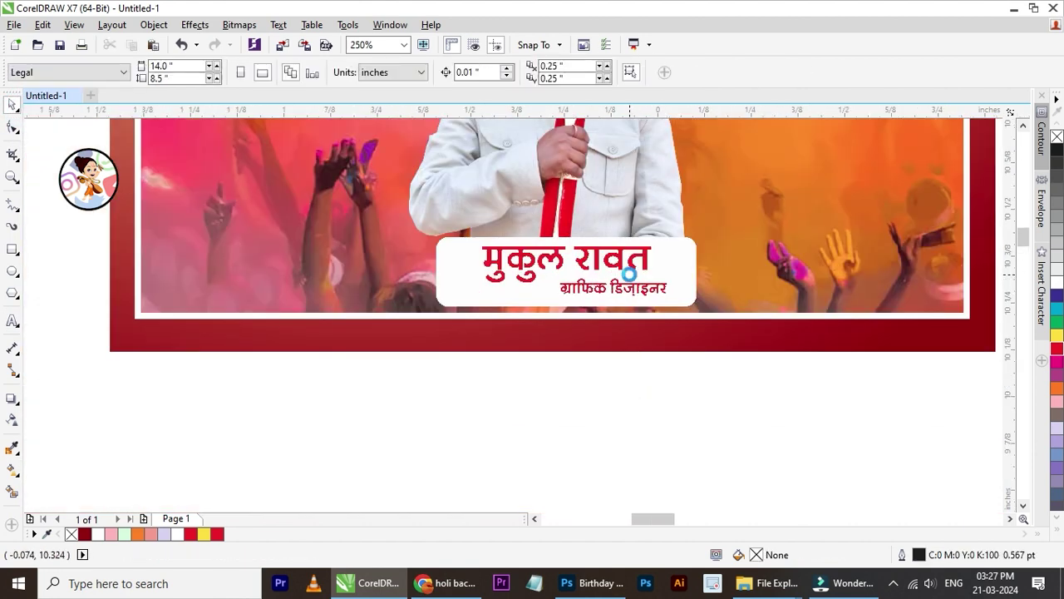
{"action": "scroll", "coordinate": [636, 311], "scroll_direction": "up", "scroll_amount": 2}
{"action": "left_click", "coordinate": [638, 311]}
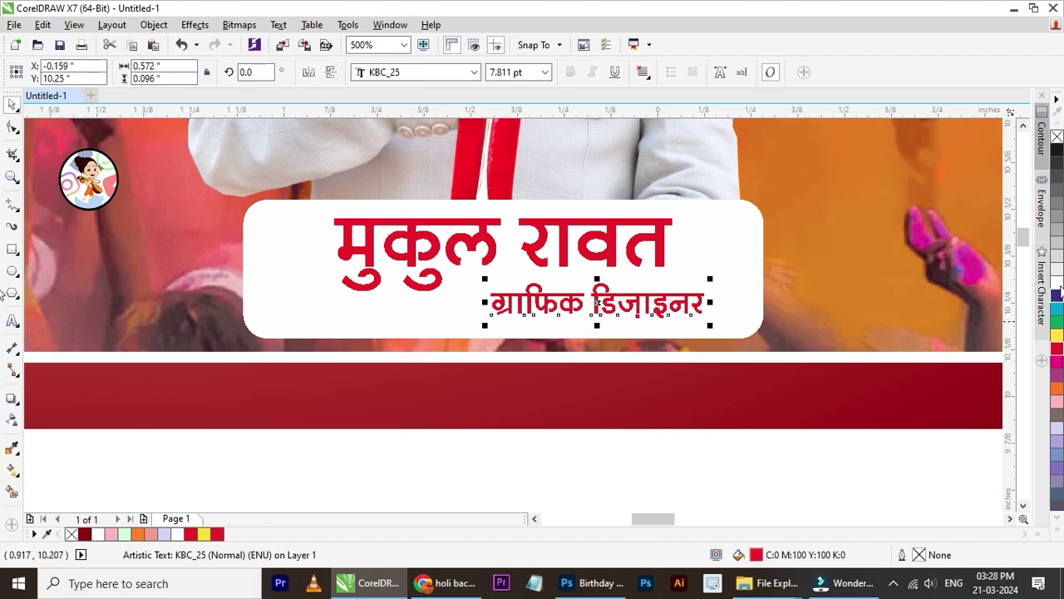
{"action": "left_click", "coordinate": [737, 442]}
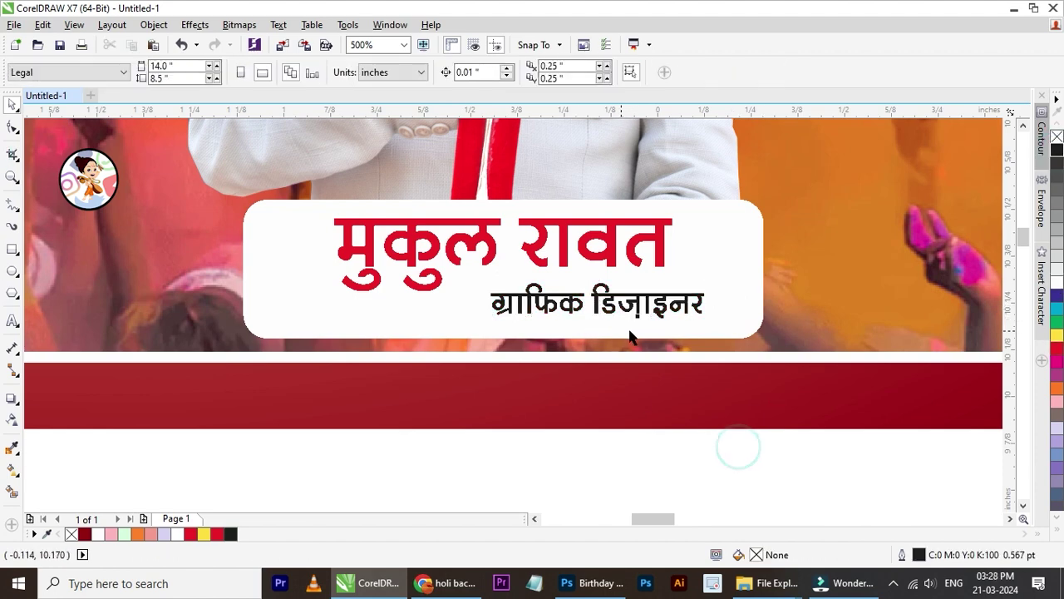
{"action": "left_click", "coordinate": [608, 259]}
{"action": "key", "text": "Down"}
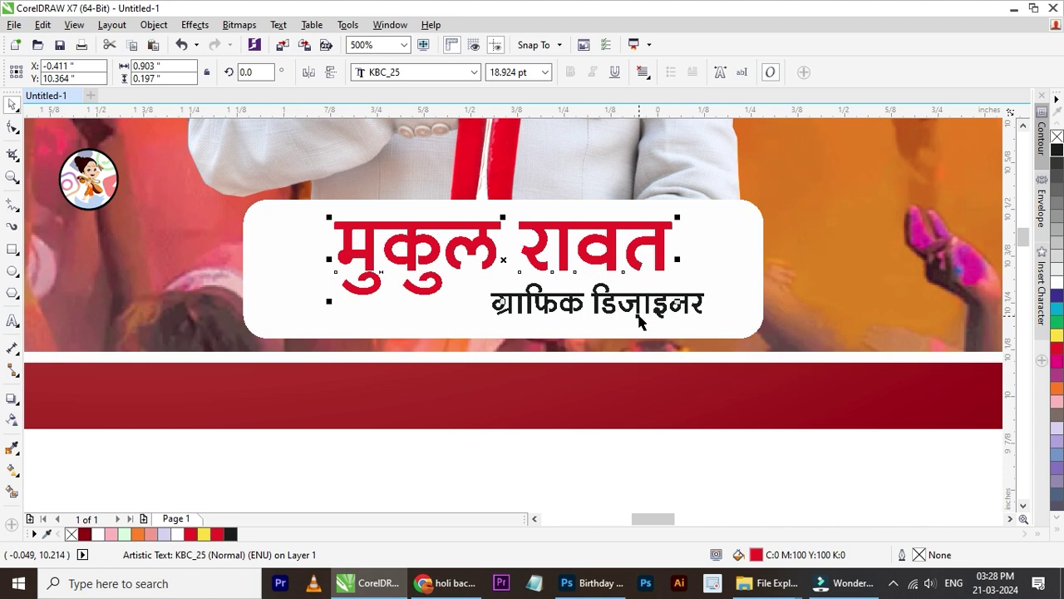
Put the nukta under ज so the title reads ग्राफिक डिज़ाइनर.
{"action": "double_click", "coordinate": [640, 320]}
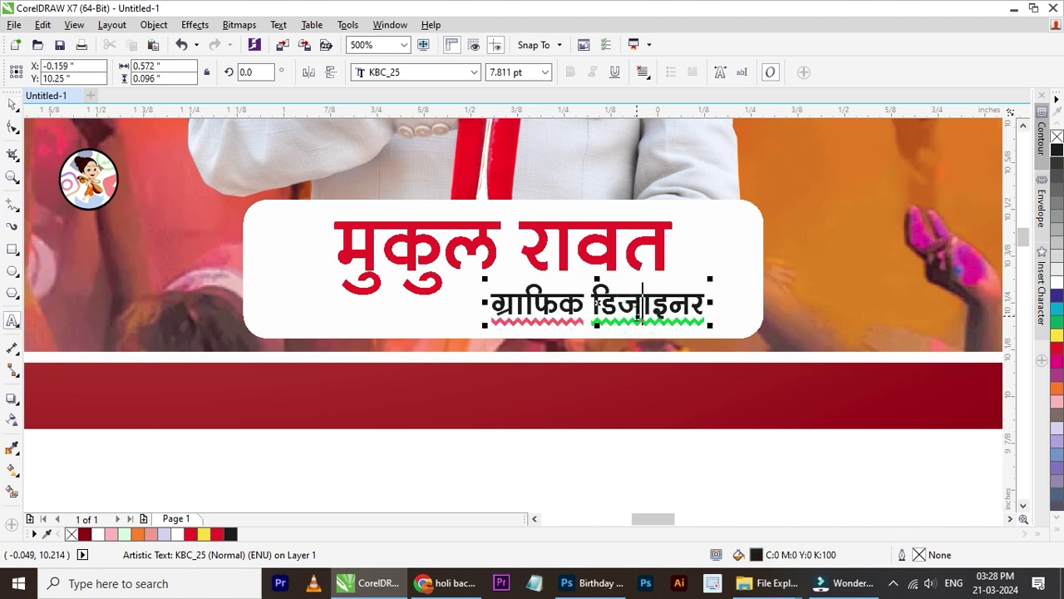
{"action": "key", "text": "BackSpace"}
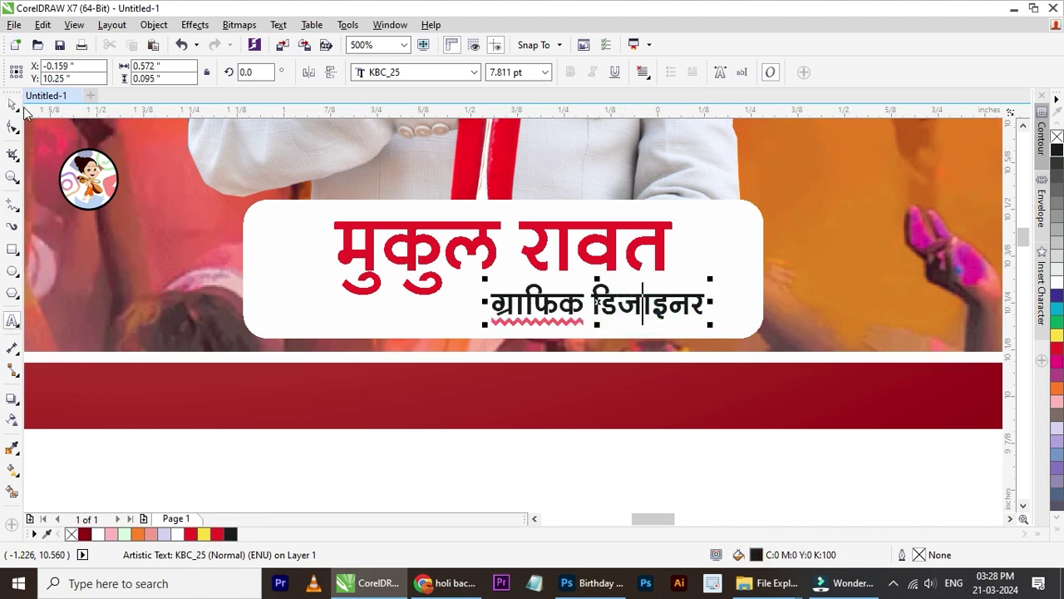
{"action": "key", "text": "ctrl+space"}
{"action": "left_click", "coordinate": [705, 432]}
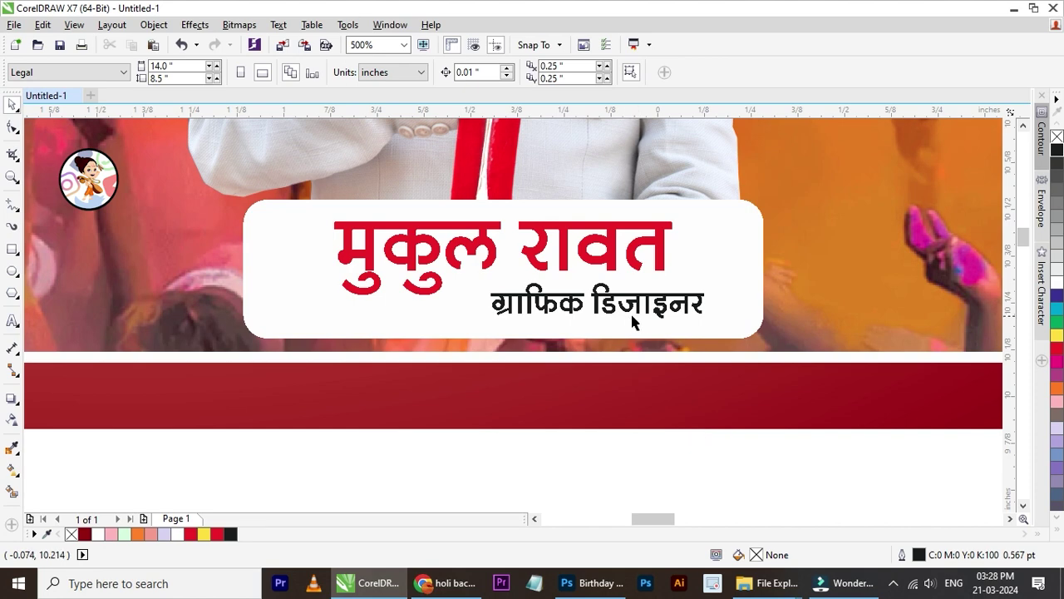
{"action": "double_click", "coordinate": [641, 316]}
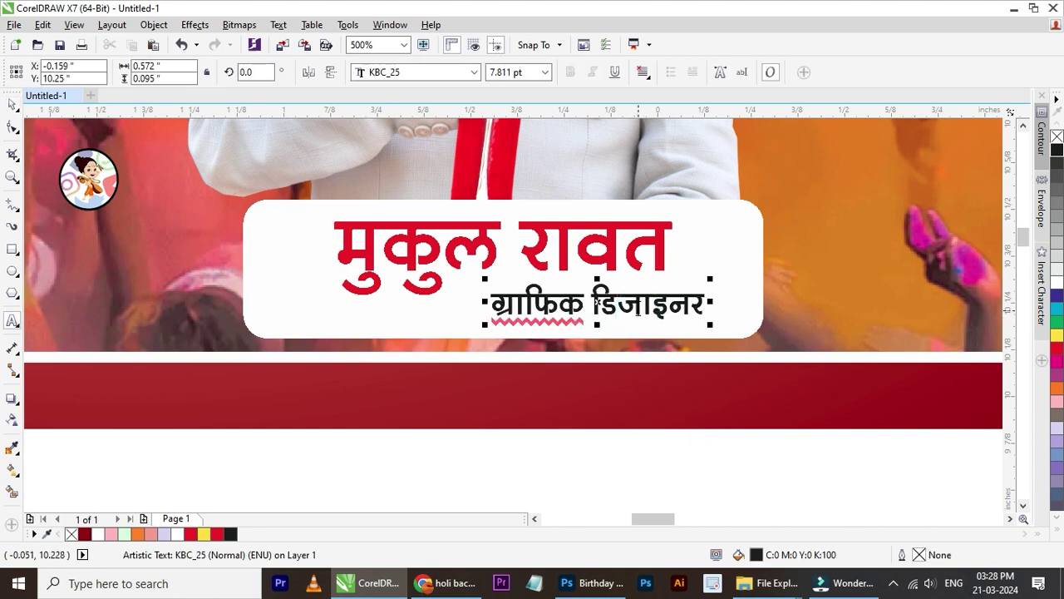
{"action": "scroll", "coordinate": [632, 298], "scroll_direction": "up", "scroll_amount": 1}
{"action": "scroll", "coordinate": [632, 298], "scroll_direction": "up", "scroll_amount": 2}
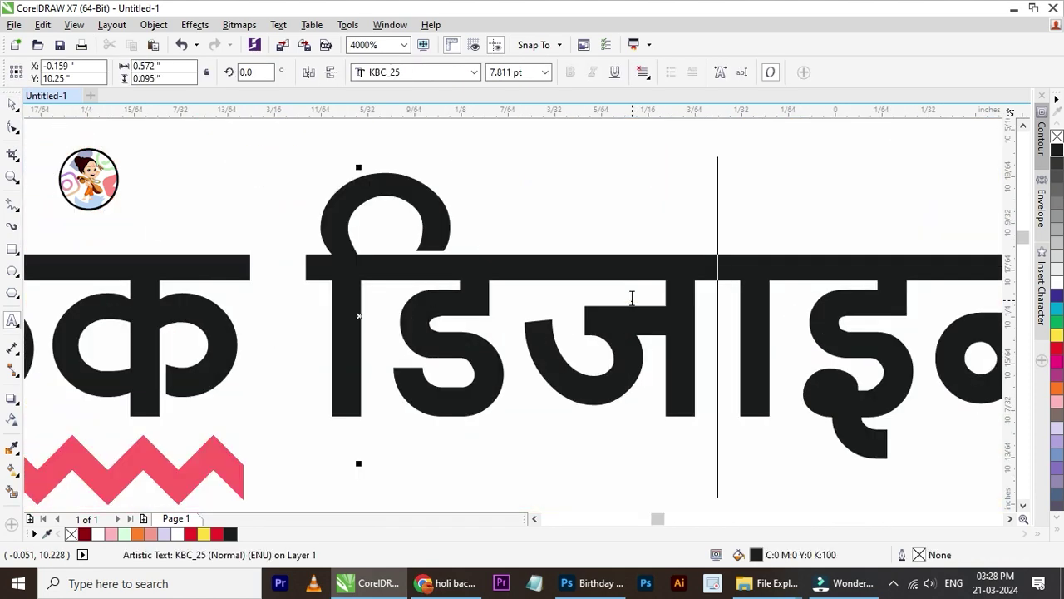
{"action": "type", "text": "़"}
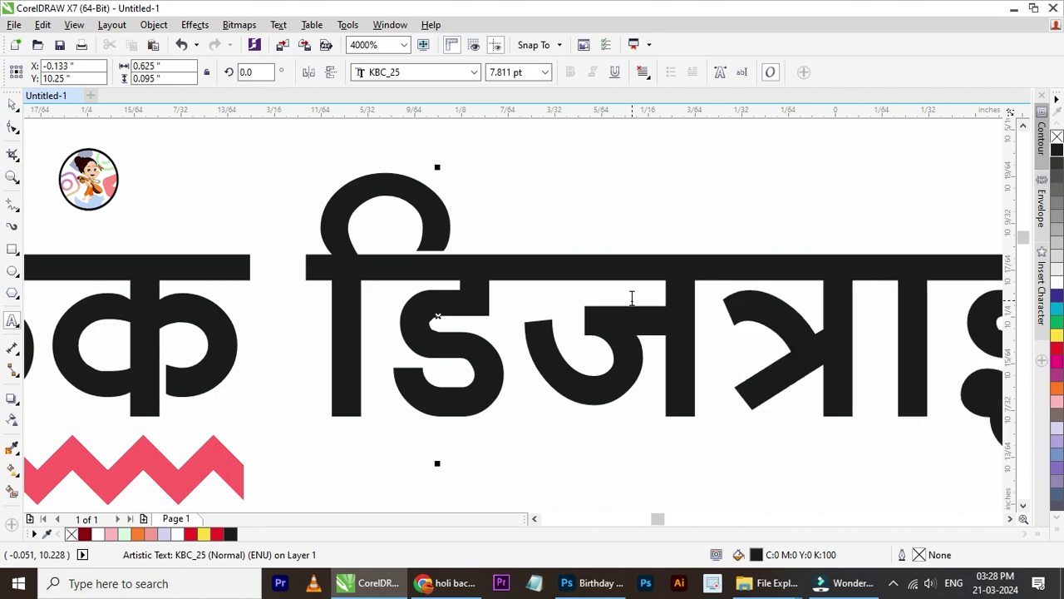
{"action": "scroll", "coordinate": [622, 256], "scroll_direction": "down", "scroll_amount": 2}
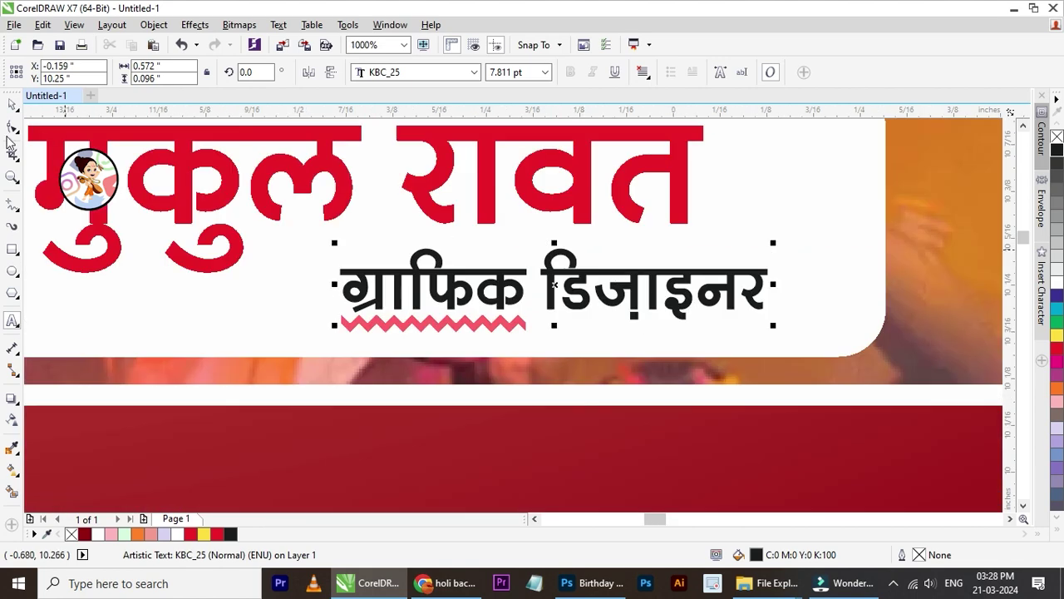
{"action": "left_click", "coordinate": [14, 105]}
Clear the selection and select the red name text.
{"action": "scroll", "coordinate": [450, 249], "scroll_direction": "down", "scroll_amount": 1}
{"action": "scroll", "coordinate": [449, 249], "scroll_direction": "down", "scroll_amount": 1}
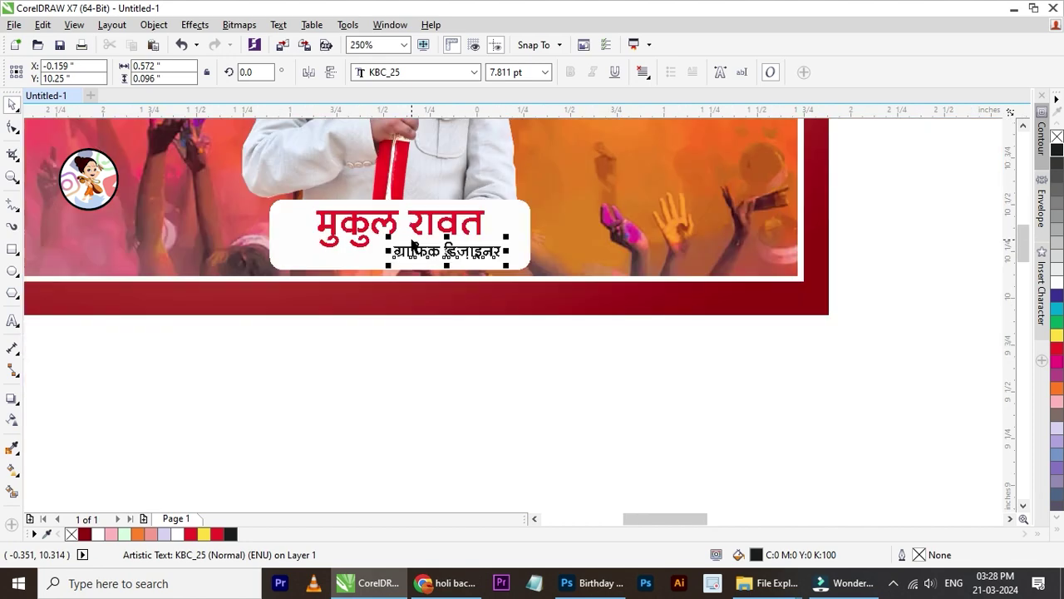
{"action": "left_click", "coordinate": [452, 352]}
{"action": "scroll", "coordinate": [449, 247], "scroll_direction": "down", "scroll_amount": 1}
{"action": "scroll", "coordinate": [450, 247], "scroll_direction": "up", "scroll_amount": 1}
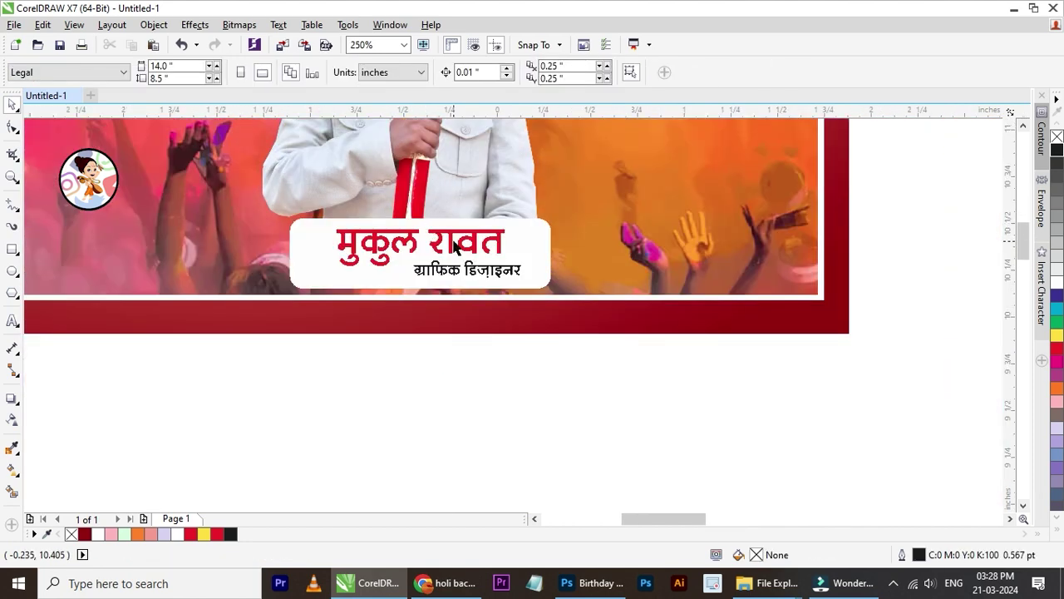
{"action": "left_click", "coordinate": [457, 241]}
{"action": "scroll", "coordinate": [456, 241], "scroll_direction": "up", "scroll_amount": 1}
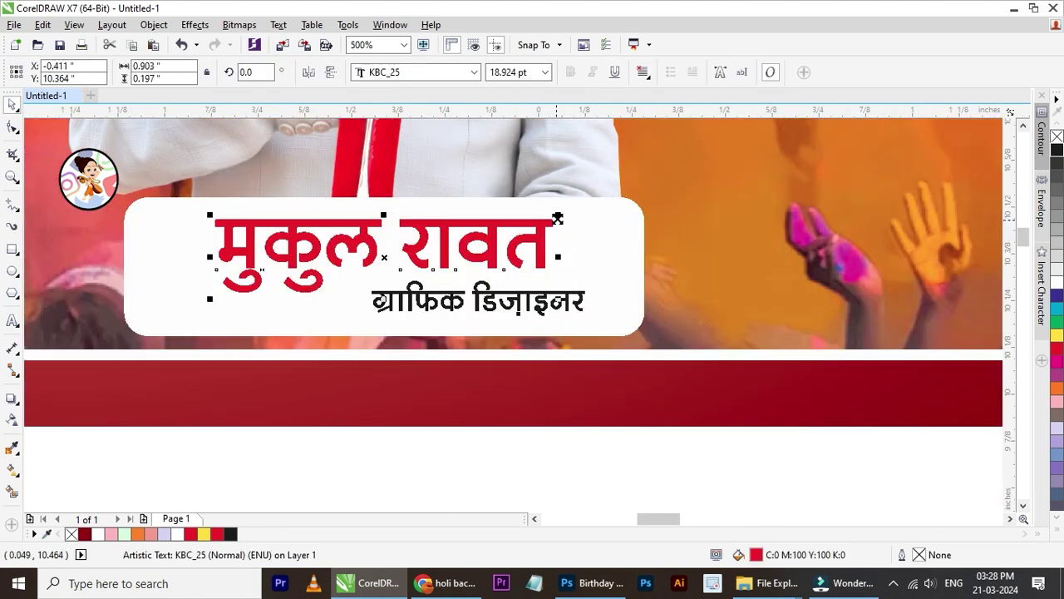
{"action": "left_click_drag", "start_coordinate": [556, 223], "coordinate": [575, 211]}
{"action": "left_click", "coordinate": [613, 241], "text": "shift"}
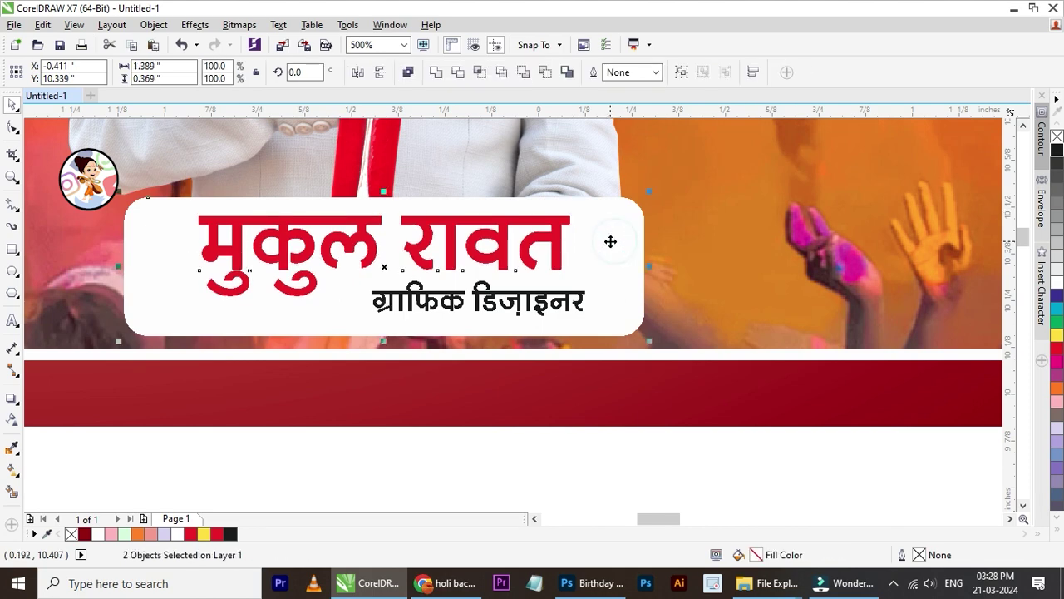
{"action": "left_click", "coordinate": [549, 462]}
{"action": "left_click", "coordinate": [568, 306]}
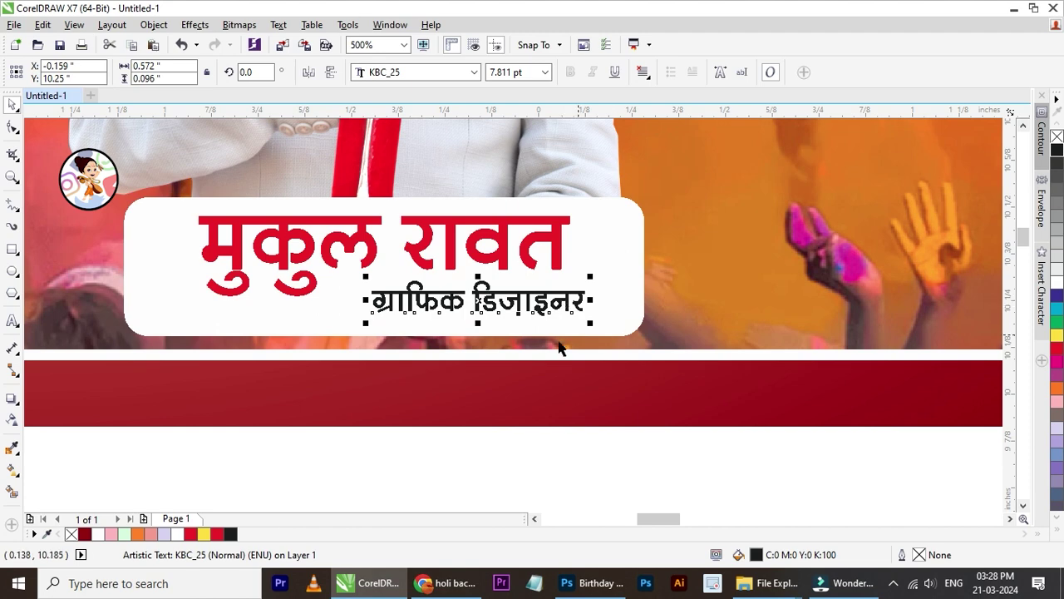
Check the purple splash beside the man and briefly re-enter and exit the subtitle text.
{"action": "scroll", "coordinate": [440, 311], "scroll_direction": "down", "scroll_amount": 1}
{"action": "scroll", "coordinate": [449, 312], "scroll_direction": "down", "scroll_amount": 1}
{"action": "scroll", "coordinate": [450, 312], "scroll_direction": "down", "scroll_amount": 1}
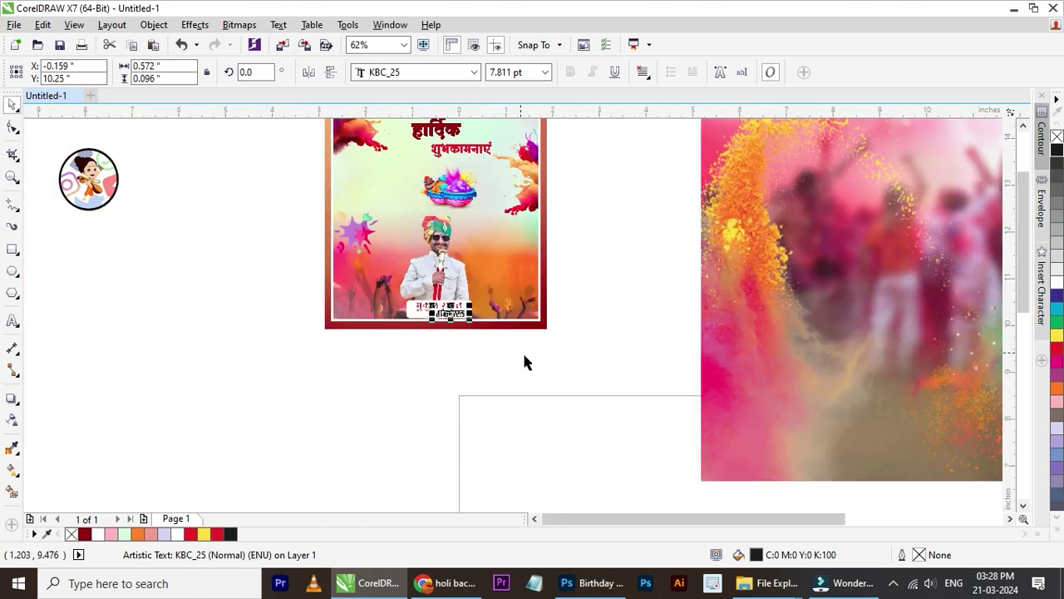
{"action": "left_click", "coordinate": [534, 400]}
{"action": "scroll", "coordinate": [435, 218], "scroll_direction": "up", "scroll_amount": 1}
{"action": "left_click", "coordinate": [301, 258]}
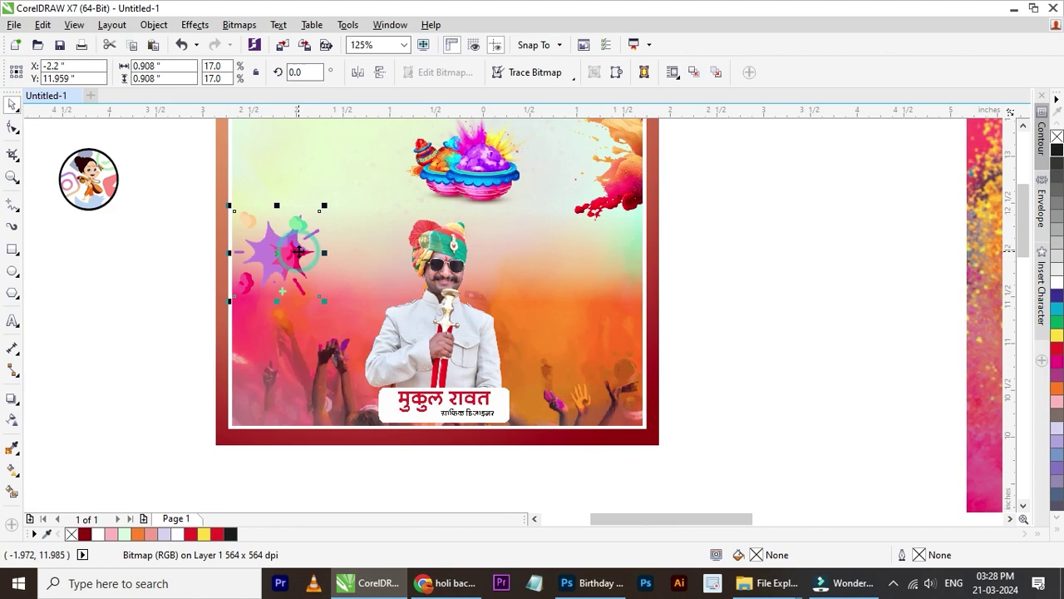
{"action": "scroll", "coordinate": [373, 272], "scroll_direction": "down", "scroll_amount": 3}
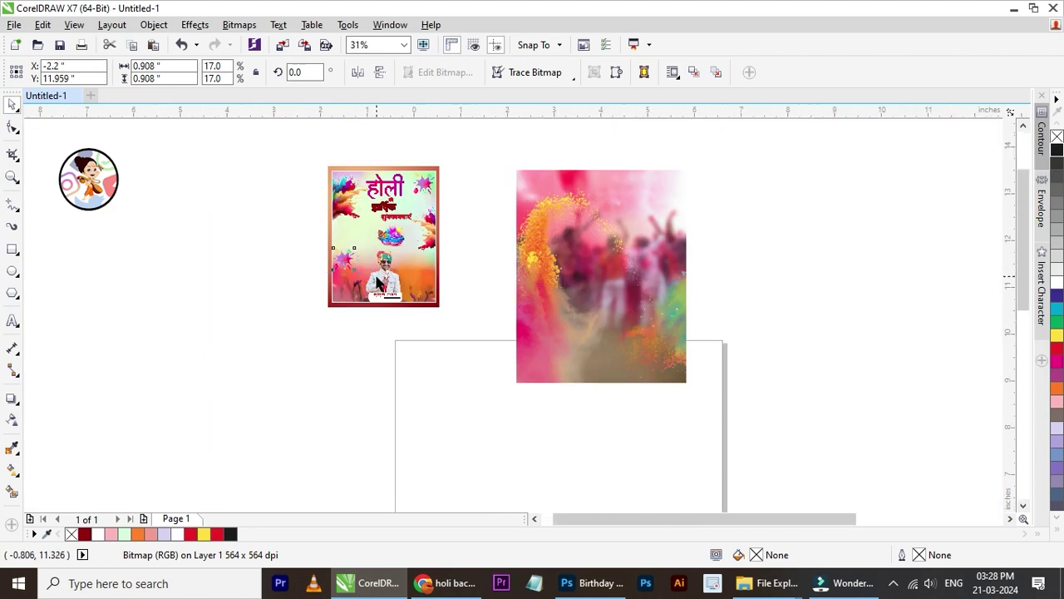
{"action": "scroll", "coordinate": [358, 274], "scroll_direction": "up", "scroll_amount": 4}
{"action": "scroll", "coordinate": [373, 332], "scroll_direction": "up", "scroll_amount": 2}
{"action": "scroll", "coordinate": [372, 368], "scroll_direction": "up", "scroll_amount": 3}
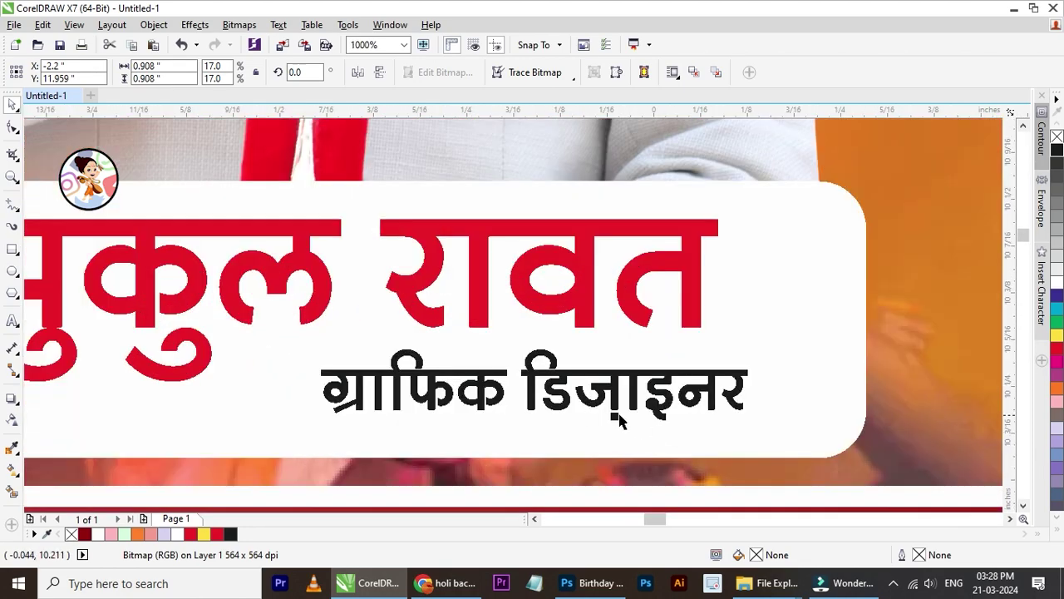
{"action": "double_click", "coordinate": [620, 413]}
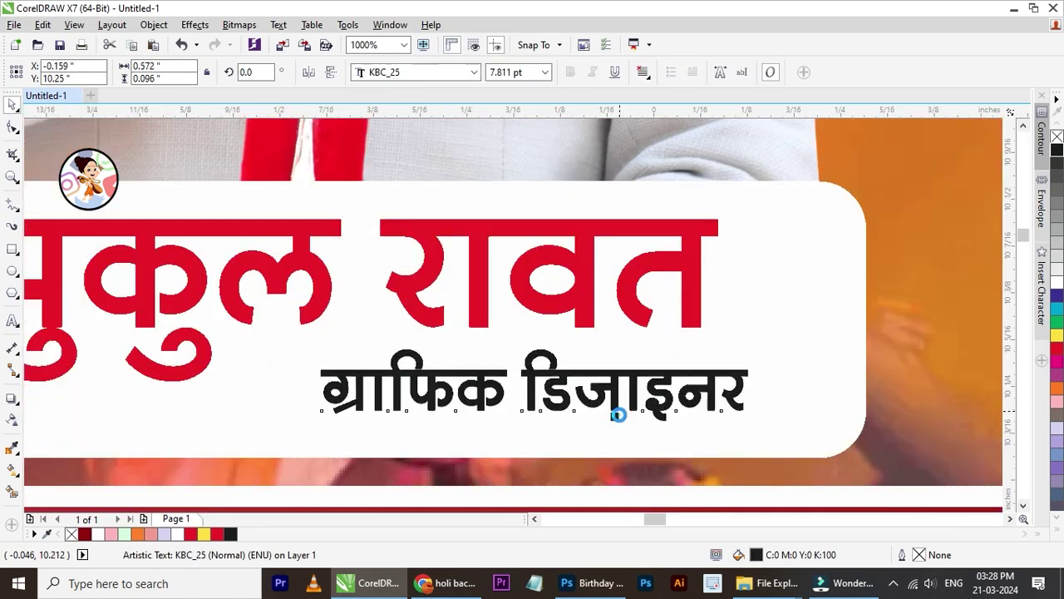
{"action": "left_click", "coordinate": [11, 107]}
Clear the selection and zoom out and in to review the poster with the enlarged name.
{"action": "scroll", "coordinate": [603, 323], "scroll_direction": "down", "scroll_amount": 2}
{"action": "scroll", "coordinate": [603, 322], "scroll_direction": "down", "scroll_amount": 3}
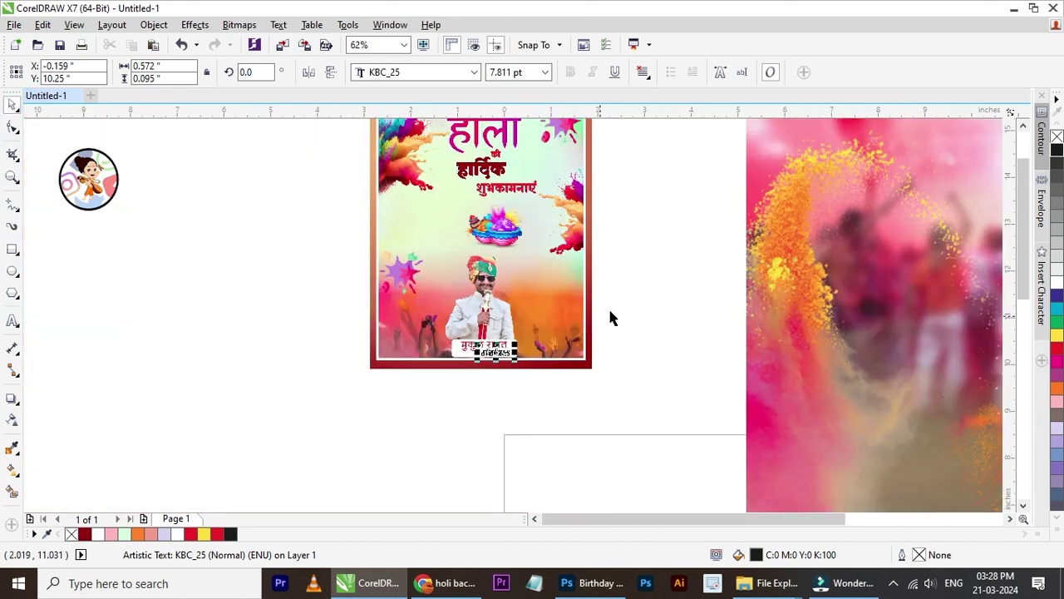
{"action": "left_click", "coordinate": [603, 323]}
{"action": "scroll", "coordinate": [623, 299], "scroll_direction": "down", "scroll_amount": 2}
{"action": "scroll", "coordinate": [541, 316], "scroll_direction": "up", "scroll_amount": 1}
{"action": "scroll", "coordinate": [473, 320], "scroll_direction": "up", "scroll_amount": 1}
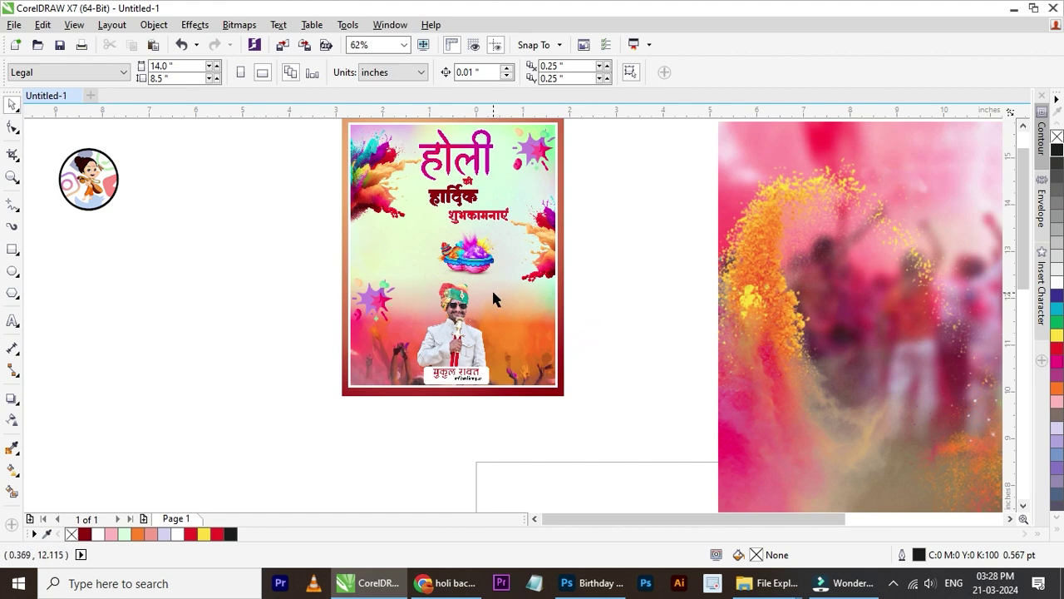
{"action": "scroll", "coordinate": [492, 297], "scroll_direction": "down", "scroll_amount": 1}
{"action": "scroll", "coordinate": [463, 229], "scroll_direction": "up", "scroll_amount": 1}
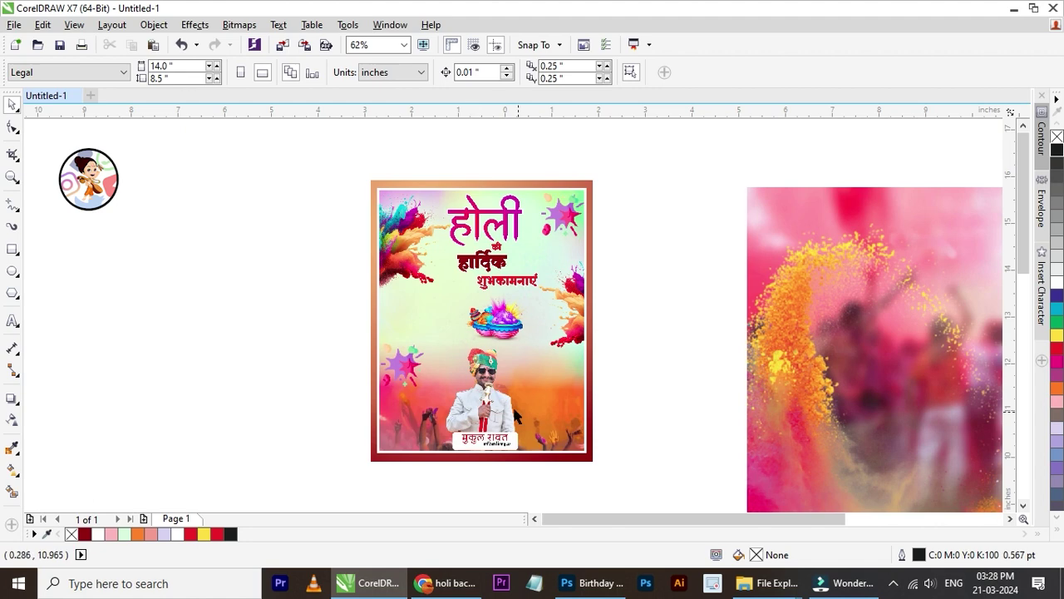
{"action": "scroll", "coordinate": [525, 335], "scroll_direction": "up", "scroll_amount": 1}
Try magenta on the clipped background, undo it, and fill it with Powder Blue instead.
{"action": "left_click", "coordinate": [546, 292]}
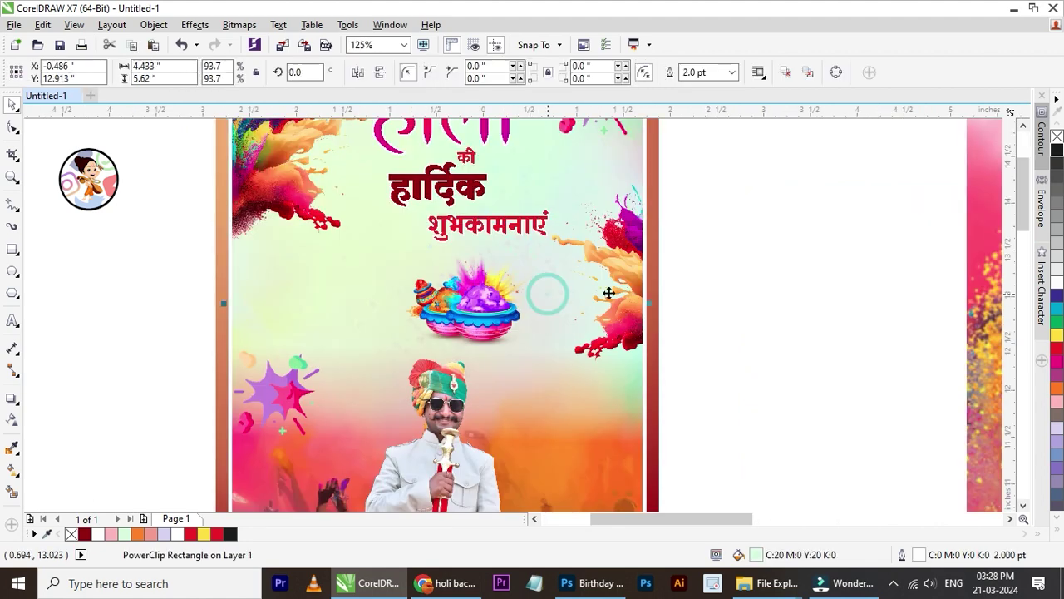
{"action": "left_click", "coordinate": [1056, 363]}
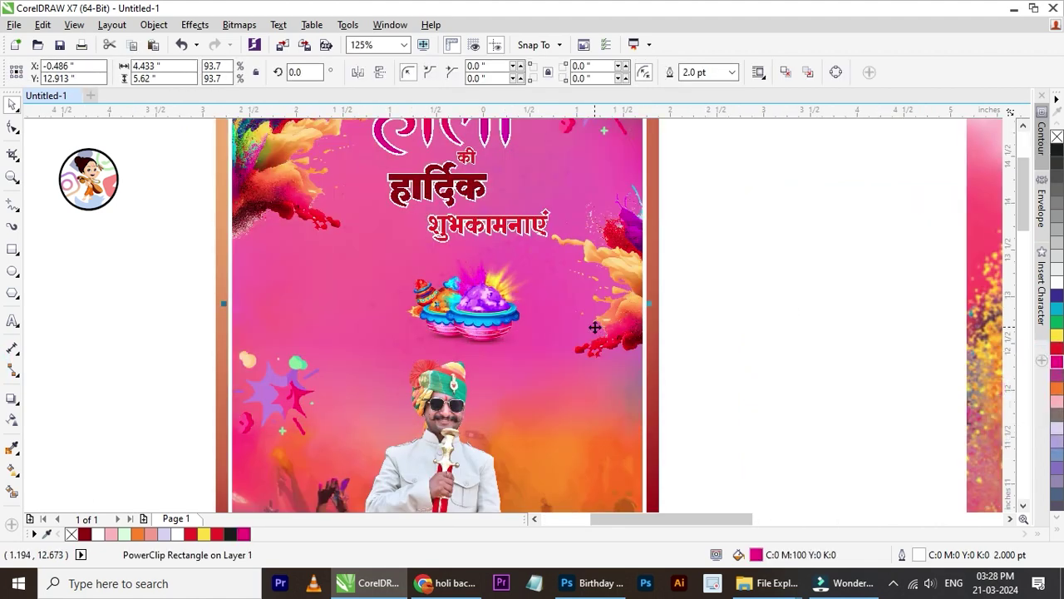
{"action": "key", "text": "ctrl+z"}
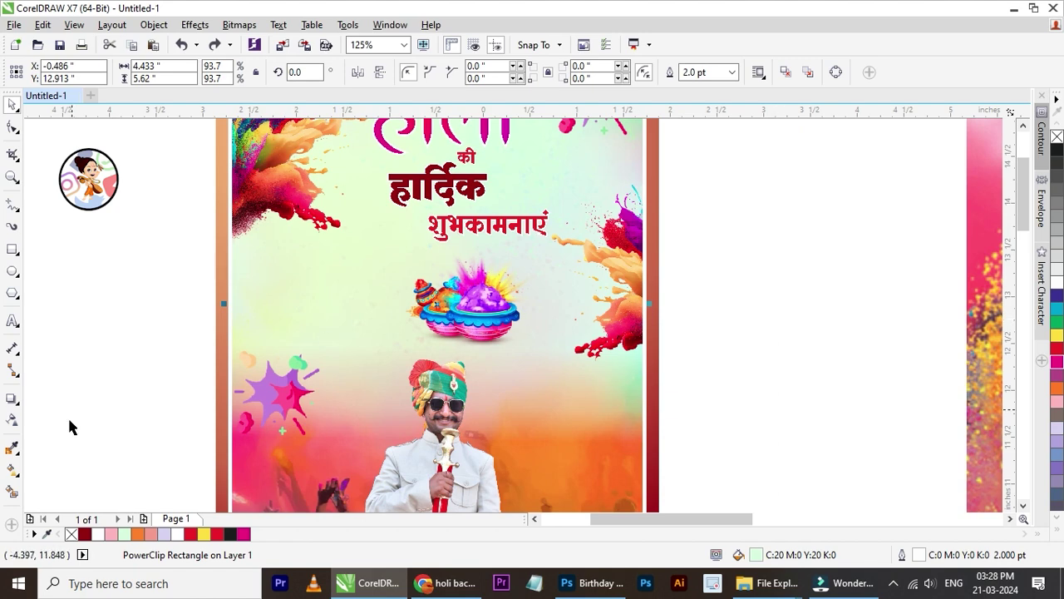
{"action": "left_click", "coordinate": [165, 534]}
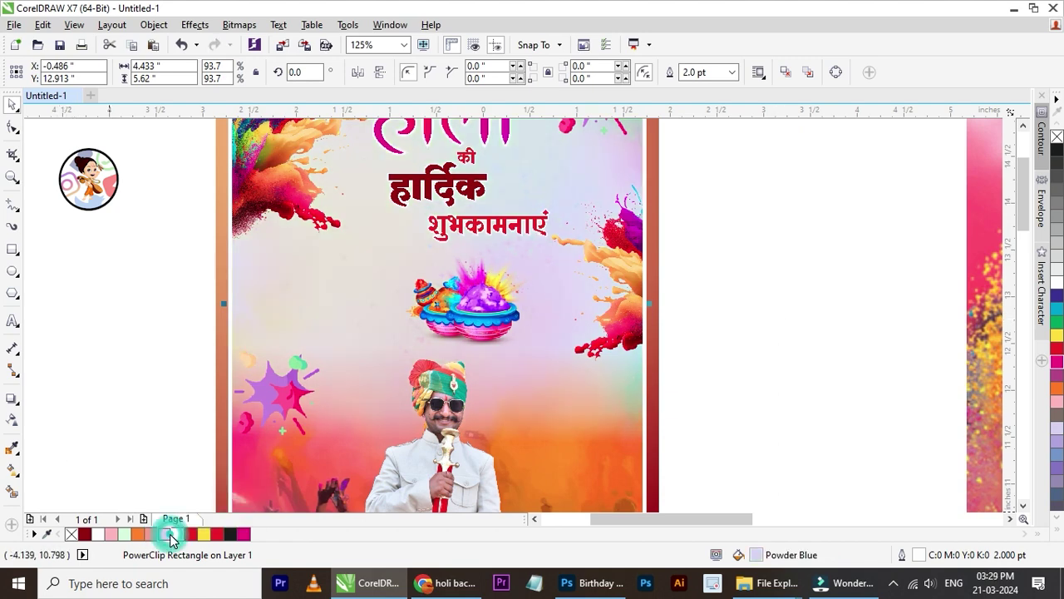
{"action": "scroll", "coordinate": [511, 306], "scroll_direction": "down", "scroll_amount": 2}
{"action": "left_click", "coordinate": [631, 228]}
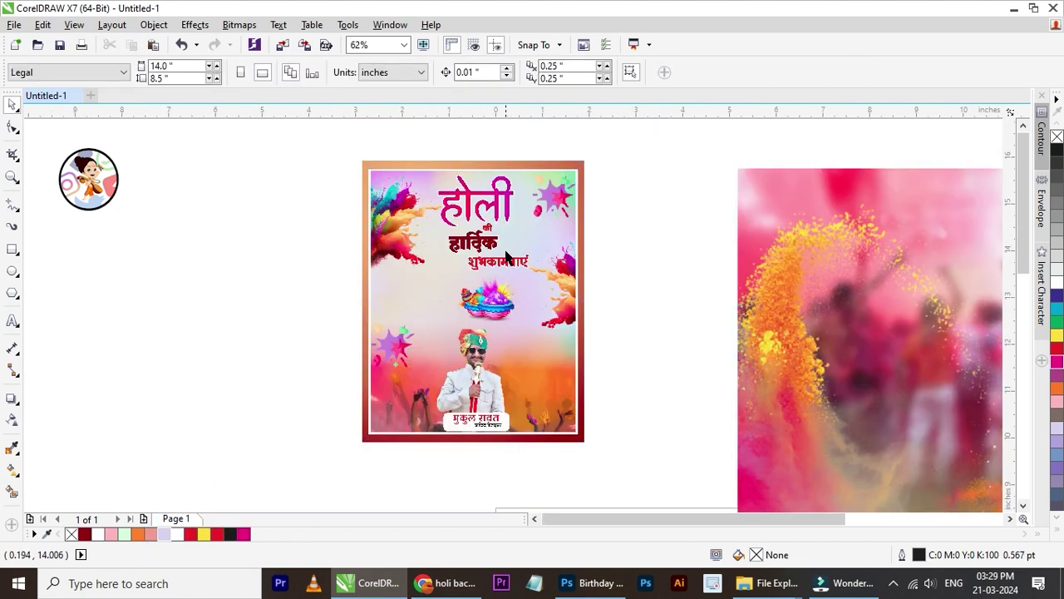
{"action": "scroll", "coordinate": [505, 273], "scroll_direction": "up", "scroll_amount": 2}
{"action": "scroll", "coordinate": [505, 272], "scroll_direction": "down", "scroll_amount": 2}
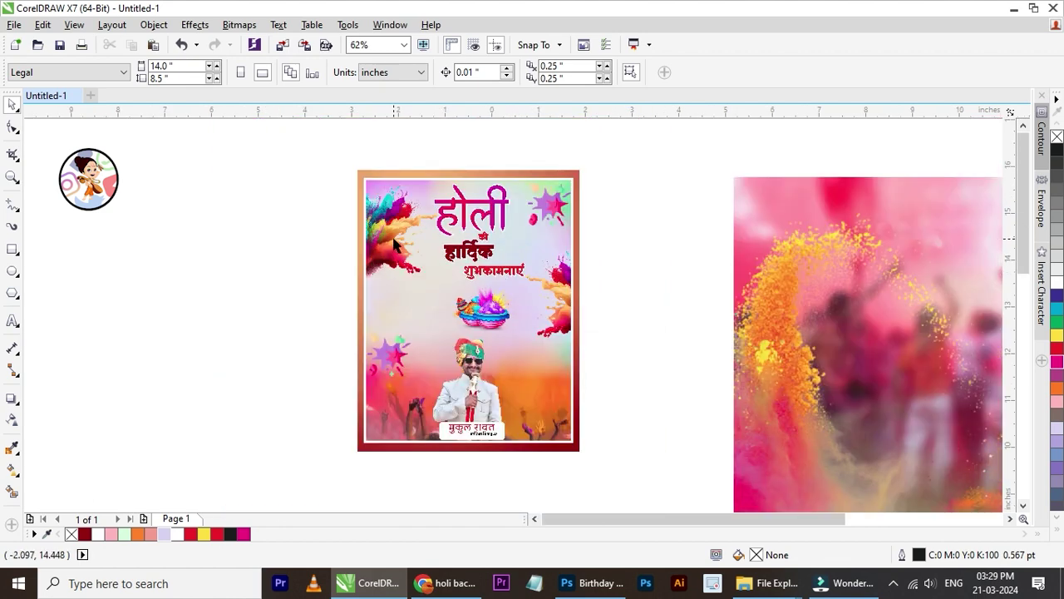
{"action": "left_click_drag", "start_coordinate": [302, 151], "coordinate": [612, 472]}
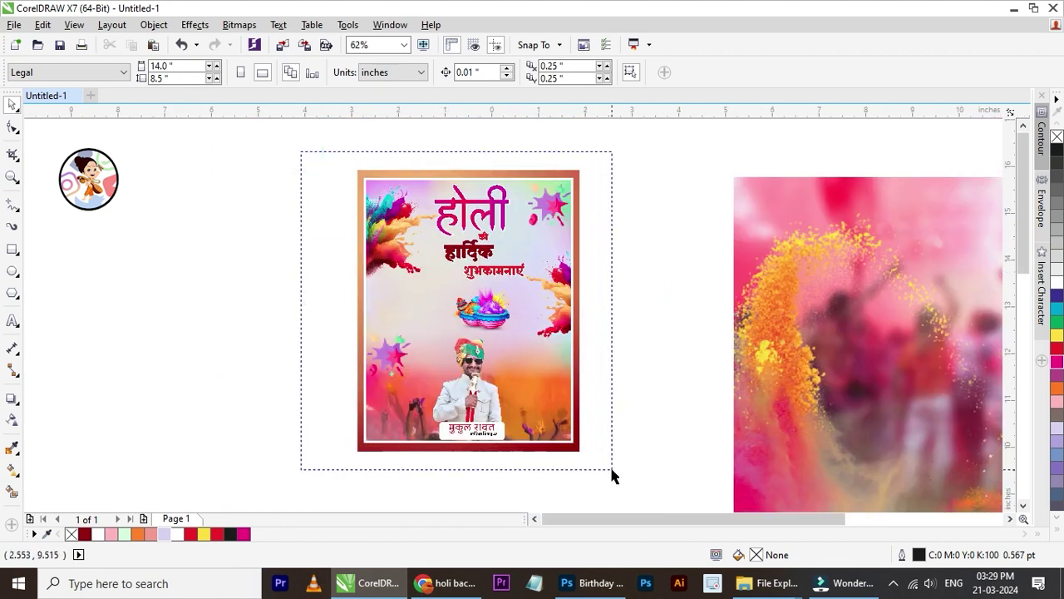
{"action": "left_click", "coordinate": [651, 309]}
{"action": "left_click", "coordinate": [12, 176]}
{"action": "left_click_drag", "start_coordinate": [330, 147], "coordinate": [623, 473]}
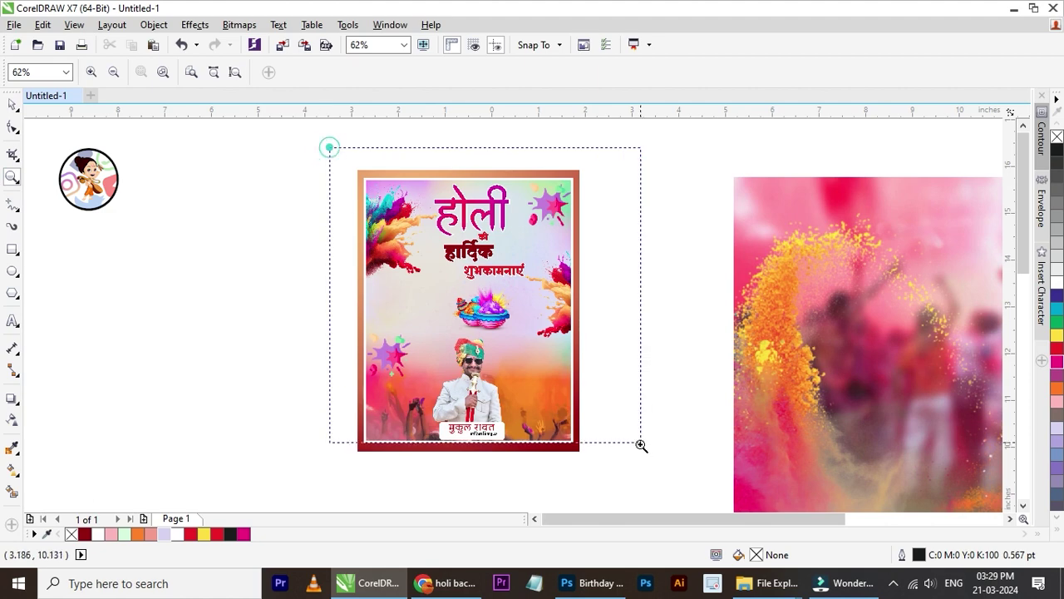
{"action": "left_click_drag", "start_coordinate": [358, 135], "coordinate": [674, 501]}
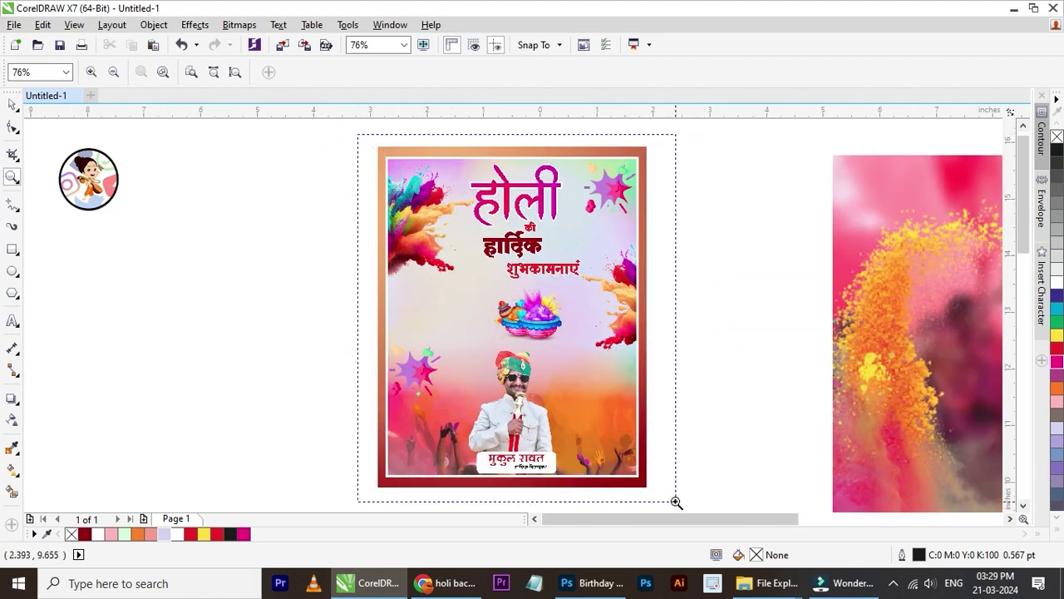